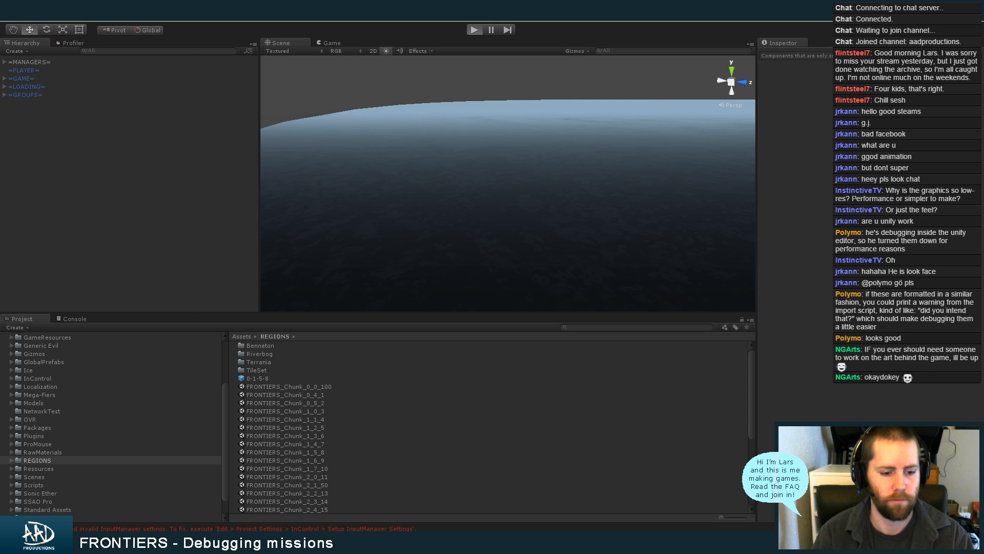
# Run the game in the editor, select the existing player profile and load the EscortToDam saved game
pyautogui.click(96, 505)
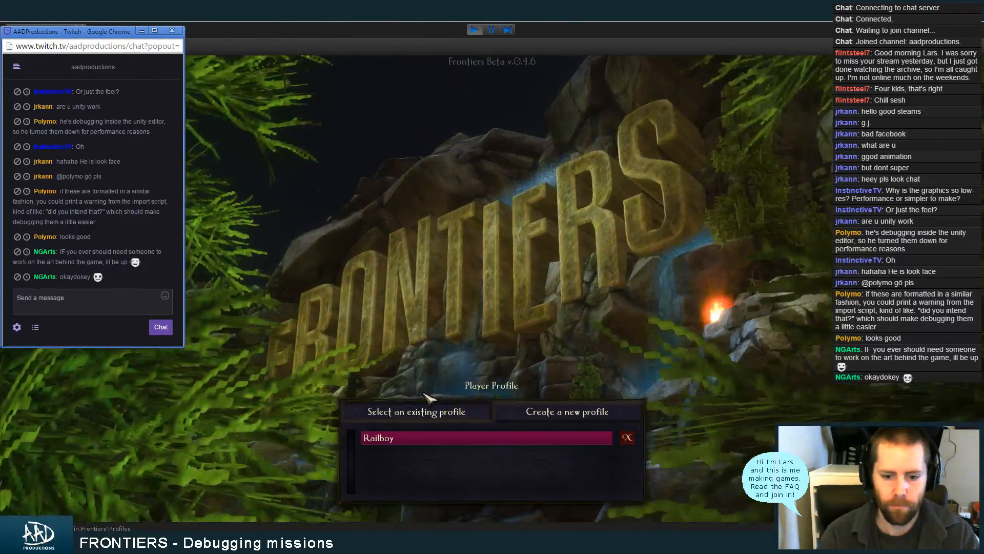
pyautogui.click(416, 443)
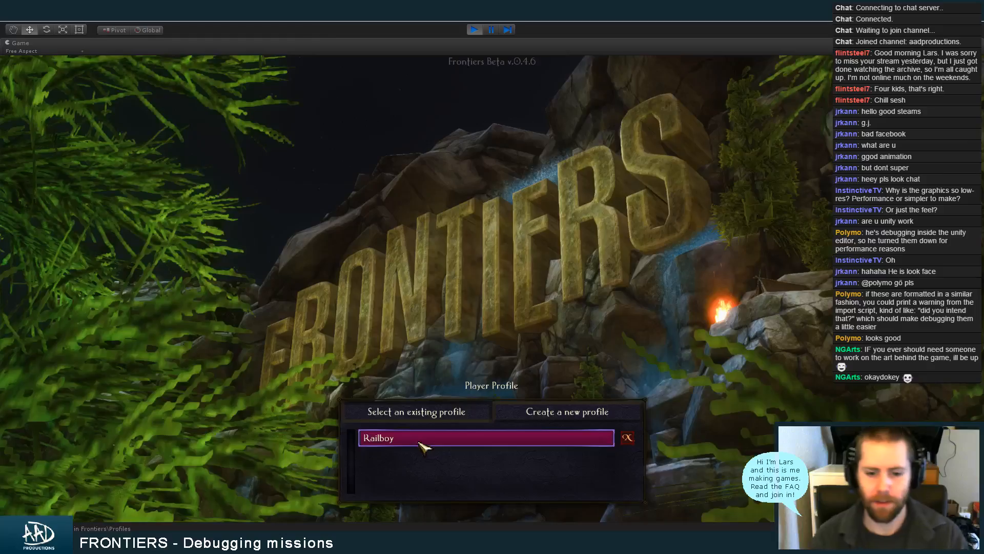
pyautogui.click(418, 440)
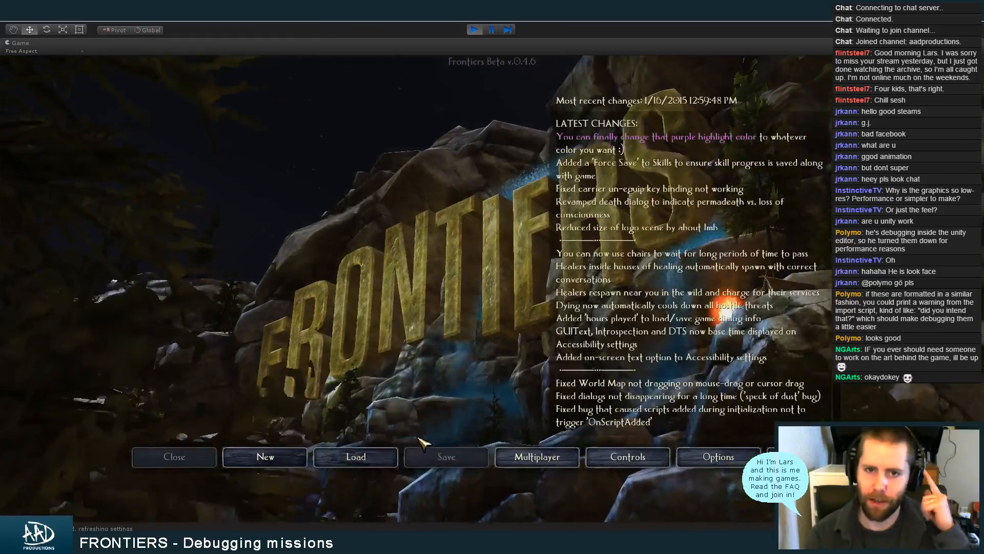
pyautogui.click(355, 457)
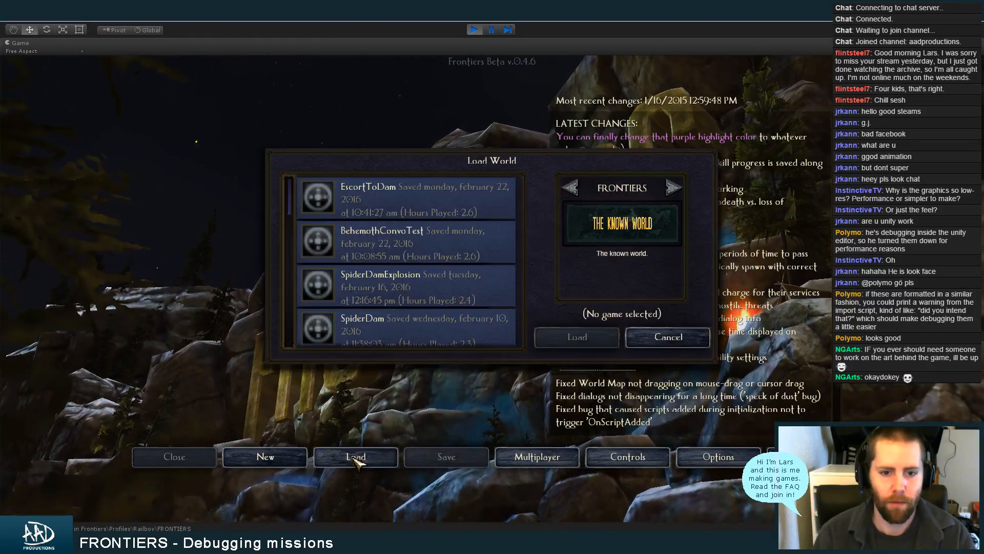
pyautogui.click(428, 205)
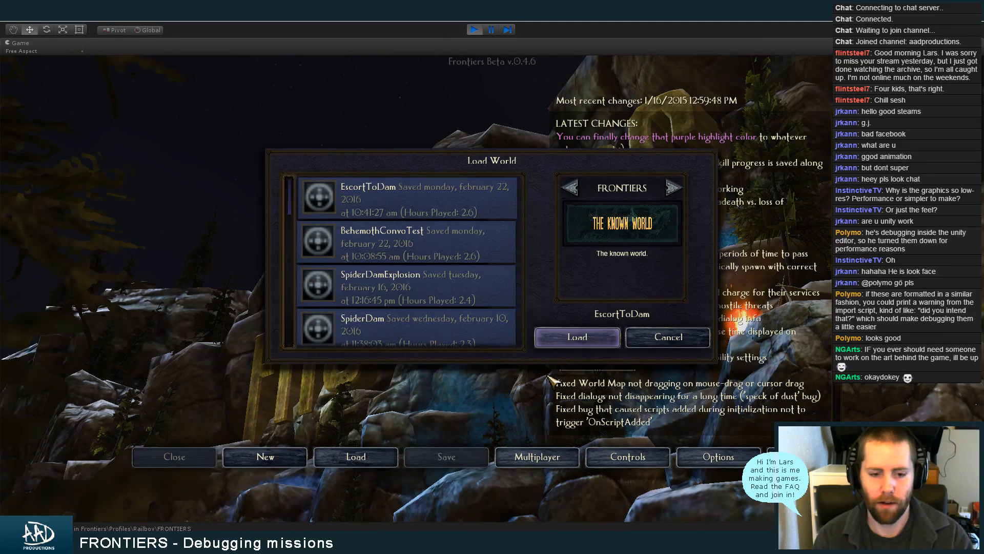
pyautogui.click(577, 337)
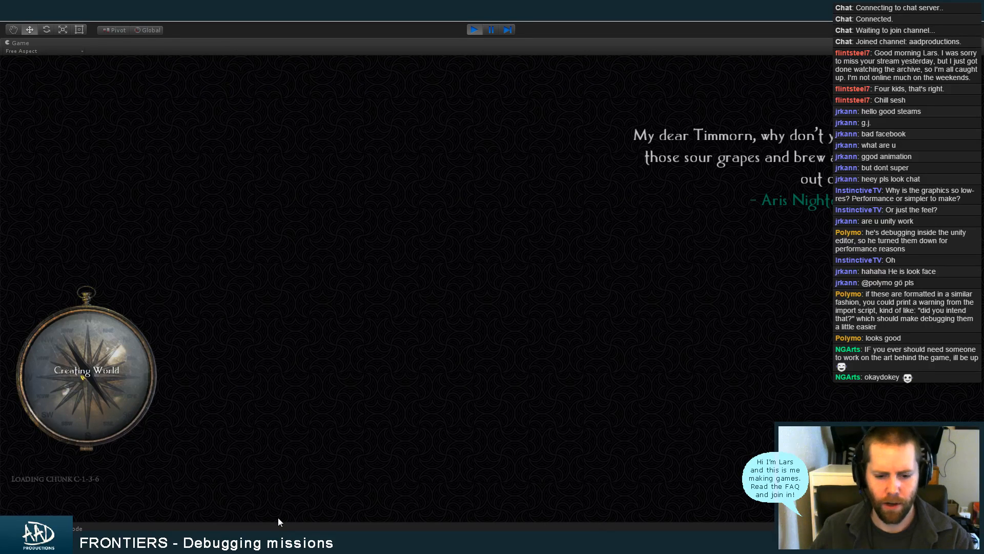
pyautogui.click(295, 542)
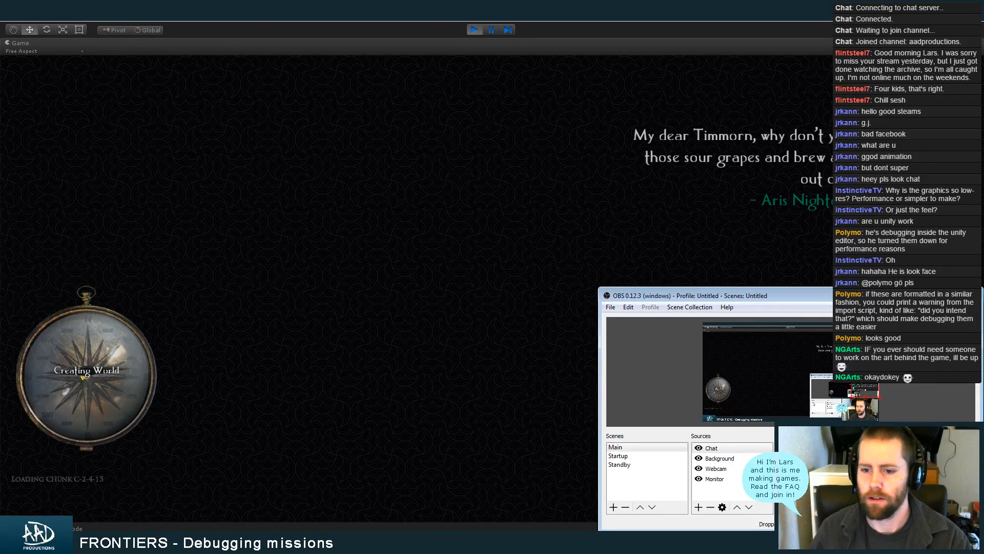
pyautogui.click(934, 292)
pyautogui.click(288, 542)
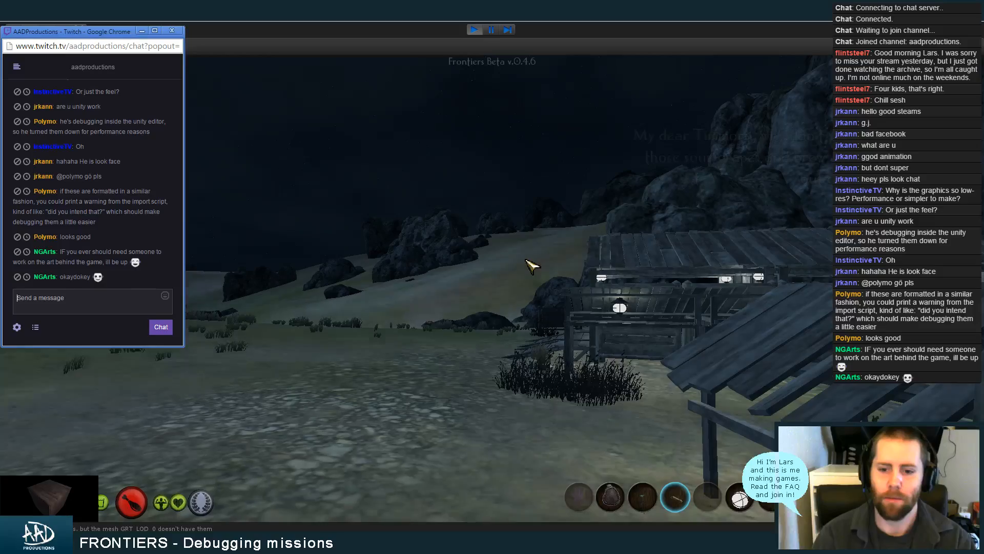
# Submit the console command starting with "devsp" in the running game and close the debug overlay
pyautogui.click(564, 332)
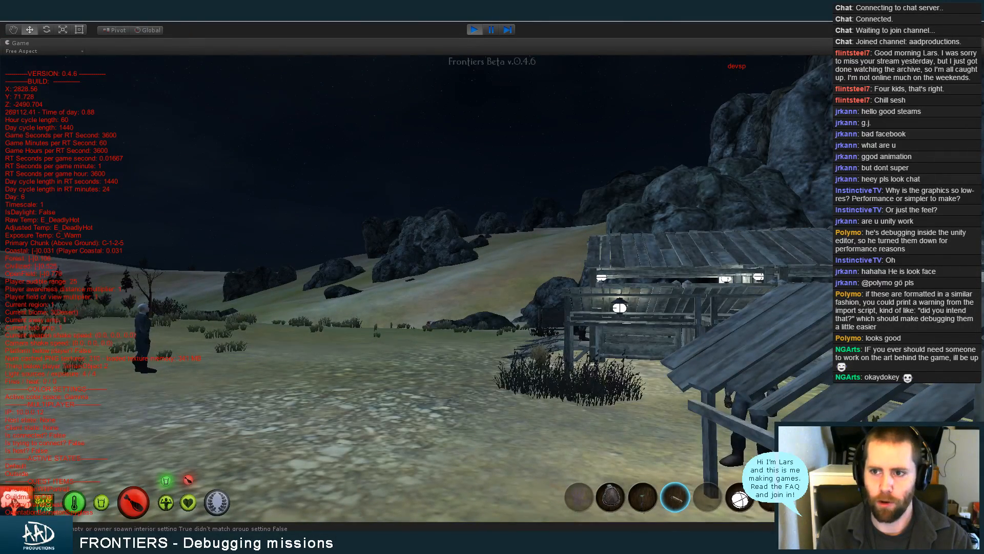
pyautogui.press('Return')
pyautogui.press('`')
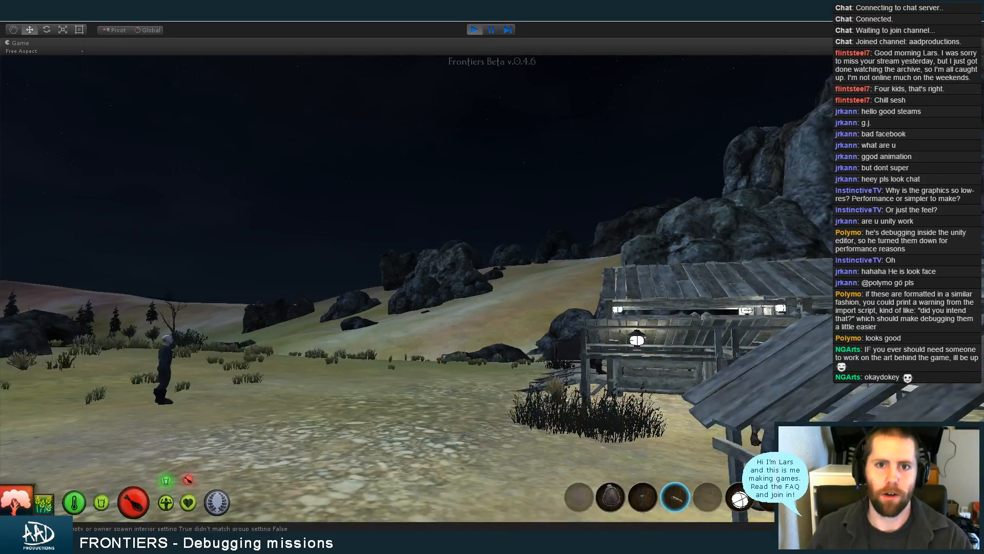
# Move the character forward from the wooden buildings over the grassy hillside and along the barren ridge past the rock outcrops
pyautogui.press('w')
pyautogui.press('w')
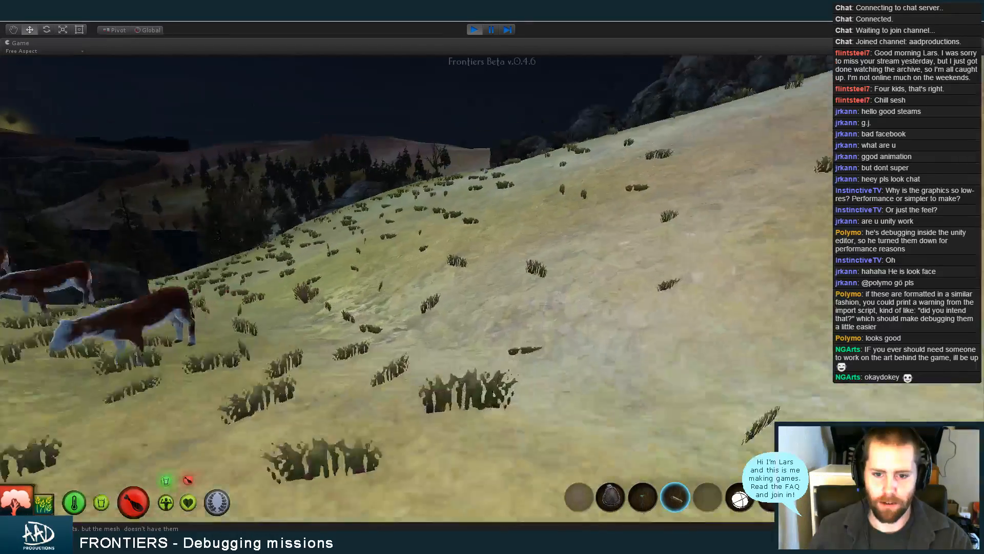
pyautogui.press('w')
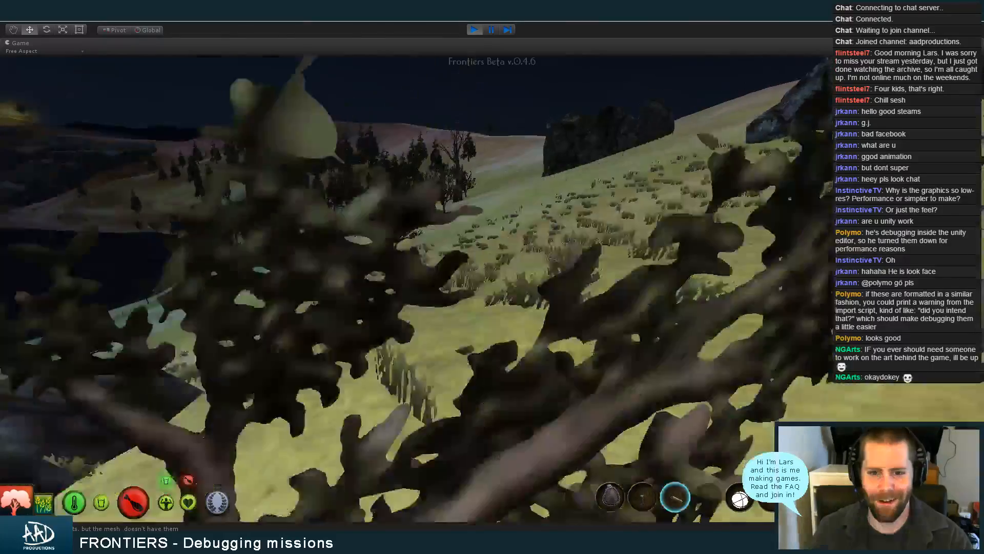
pyautogui.press('w')
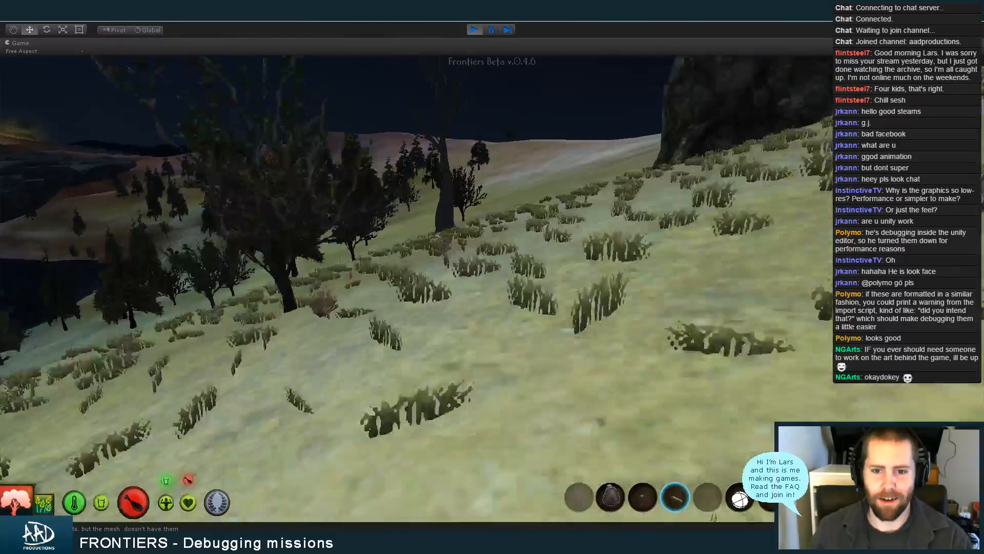
pyautogui.press('w')
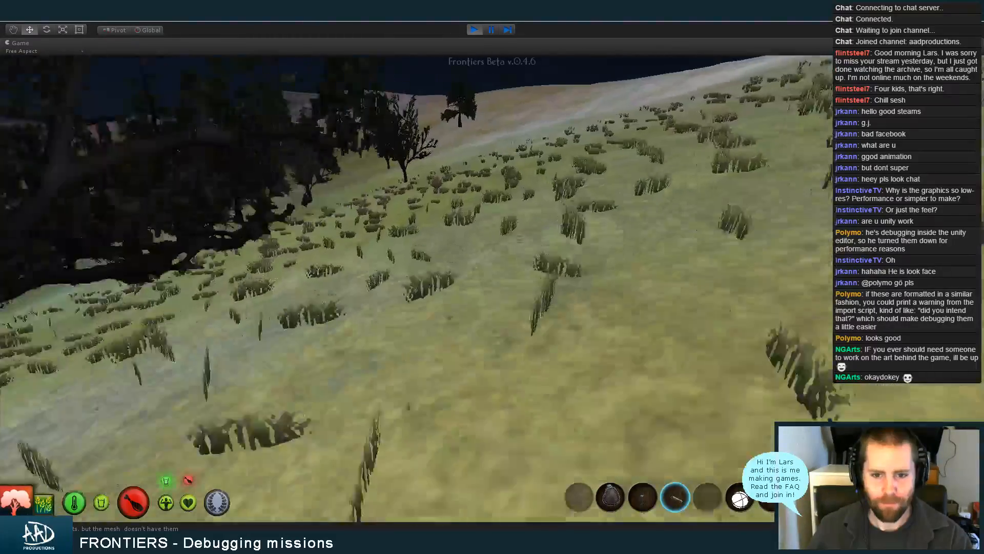
pyautogui.press('w')
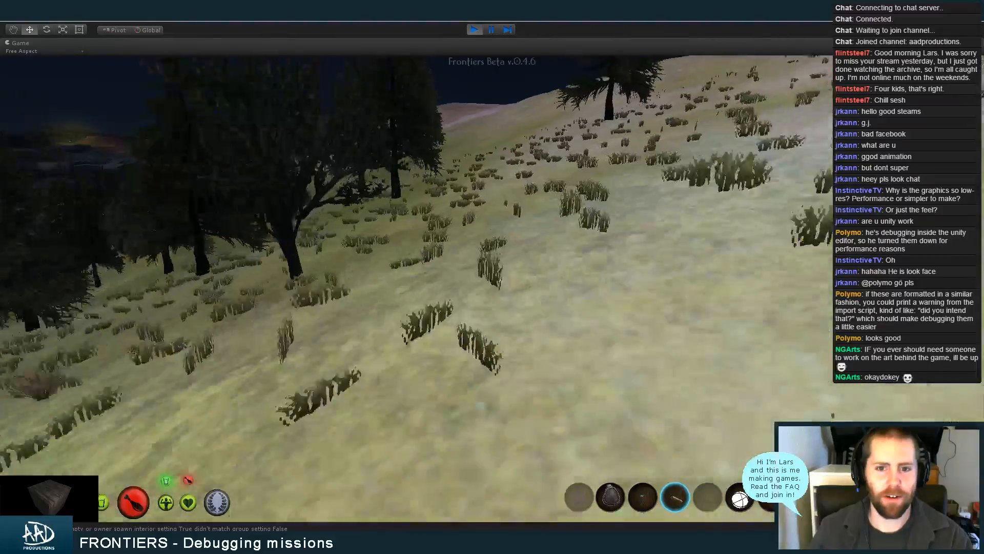
pyautogui.press('w')
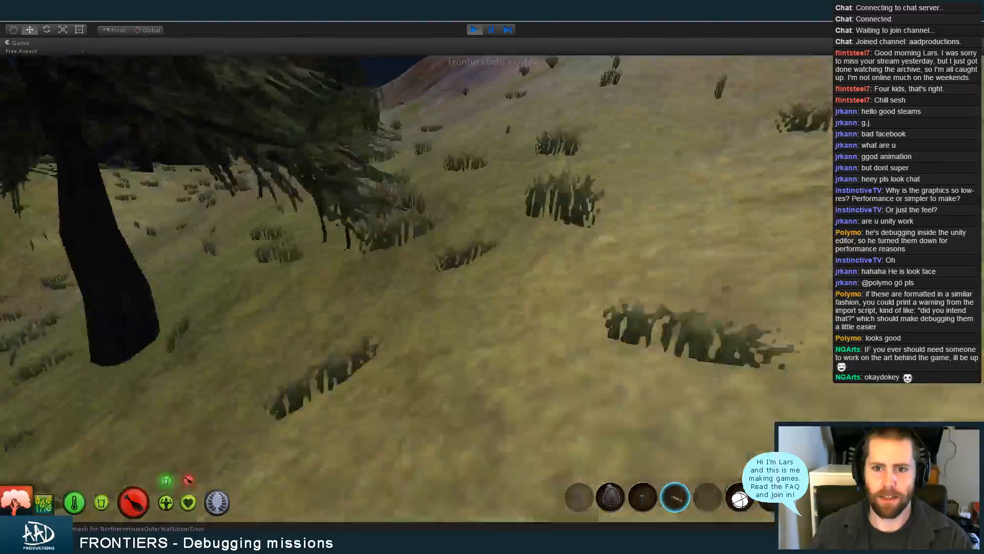
pyautogui.press('w')
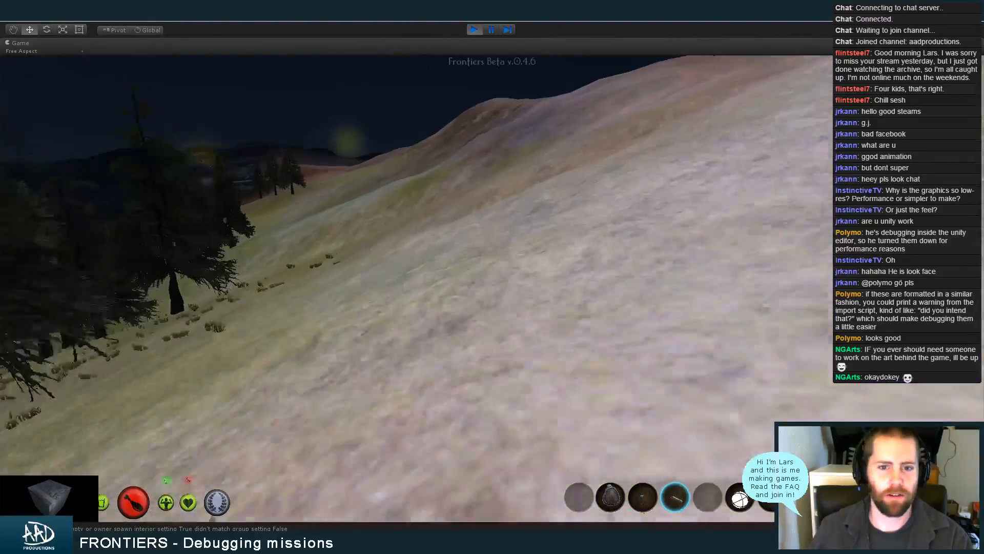
pyautogui.press('w')
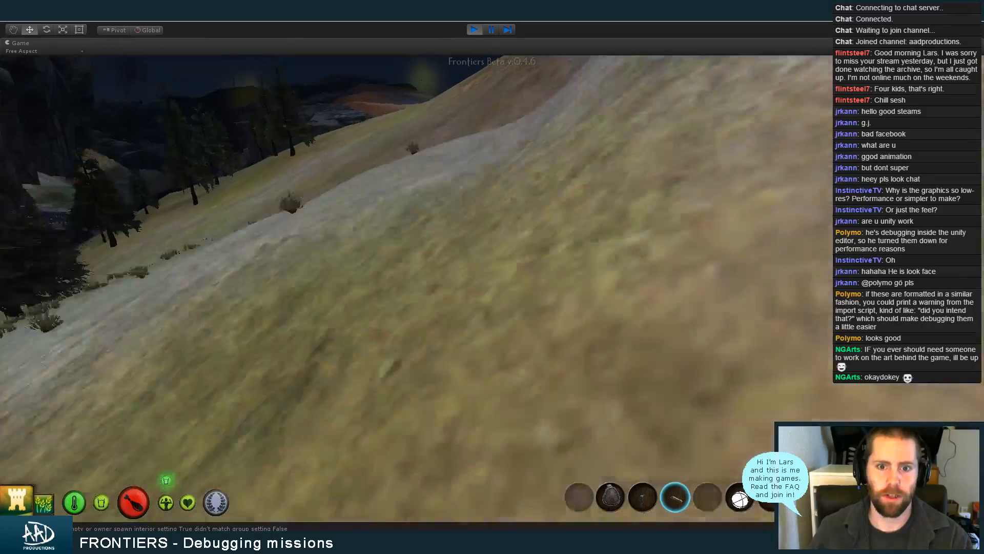
pyautogui.press('w')
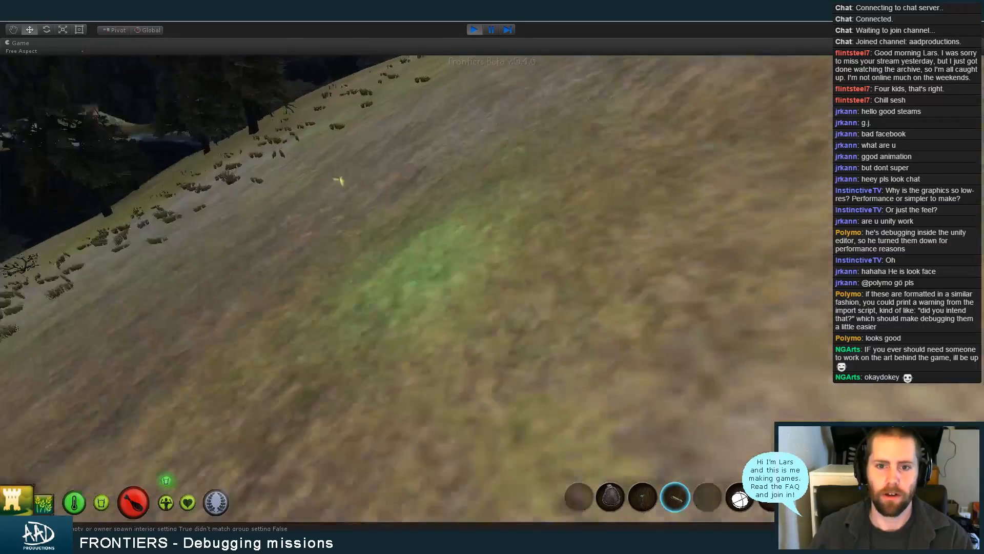
pyautogui.press('w')
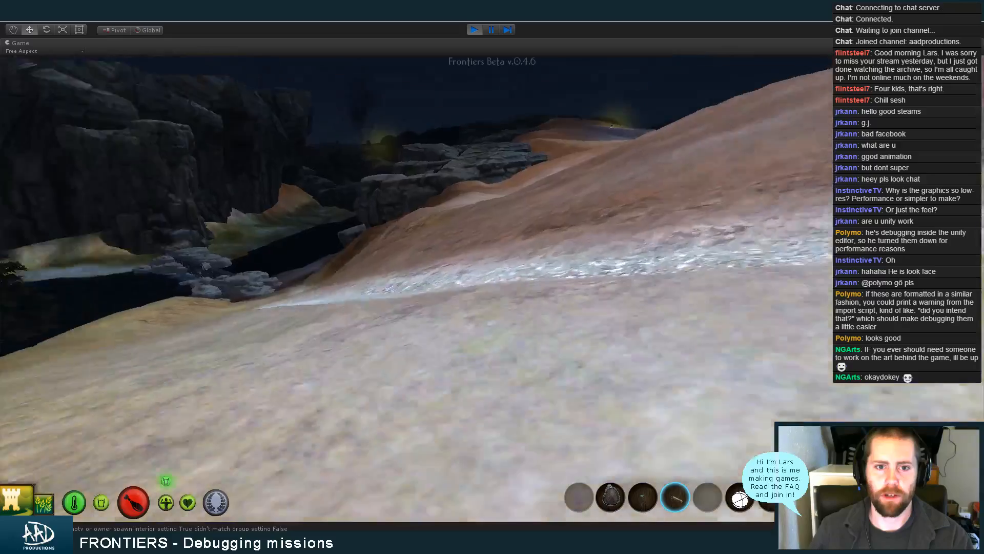
pyautogui.press('w')
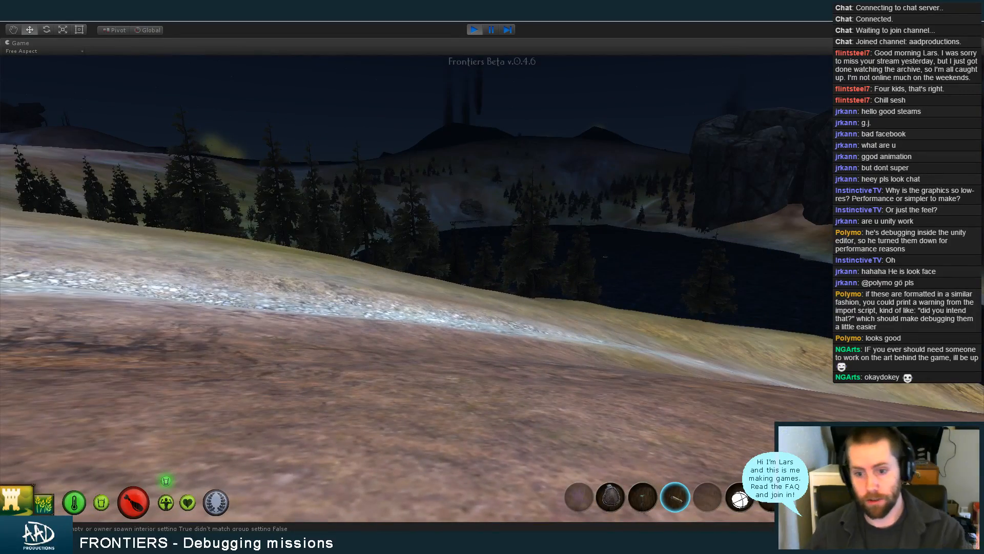
pyautogui.press('w')
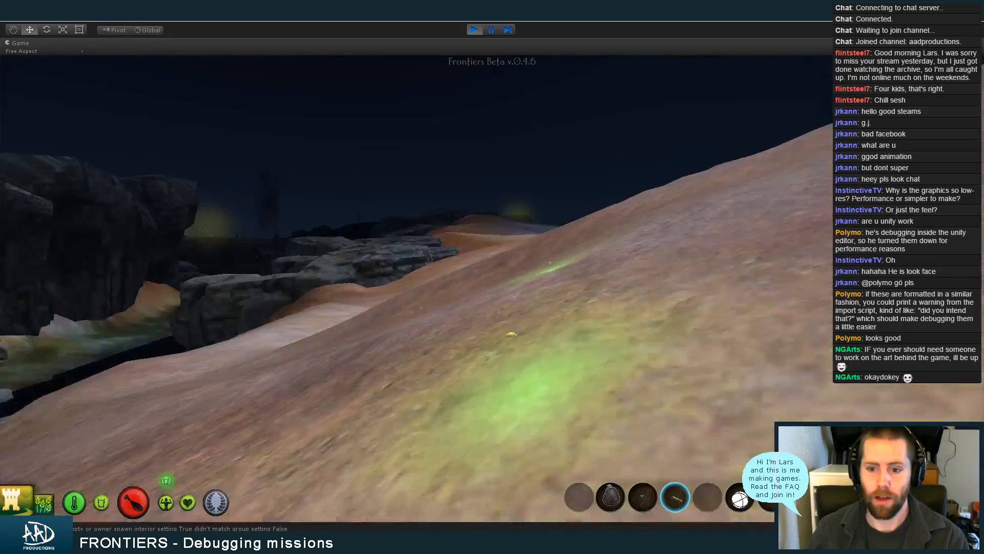
pyautogui.press('w')
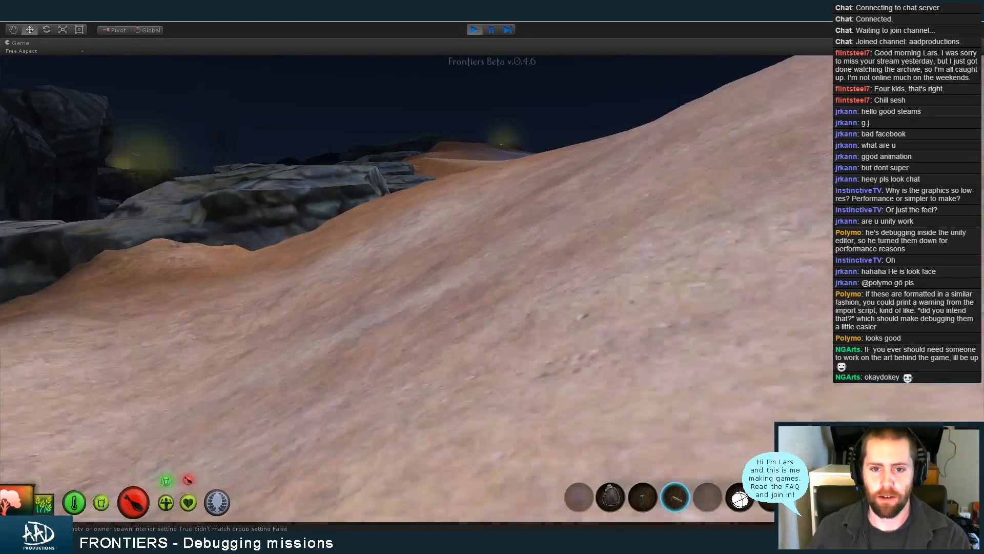
pyautogui.press('w')
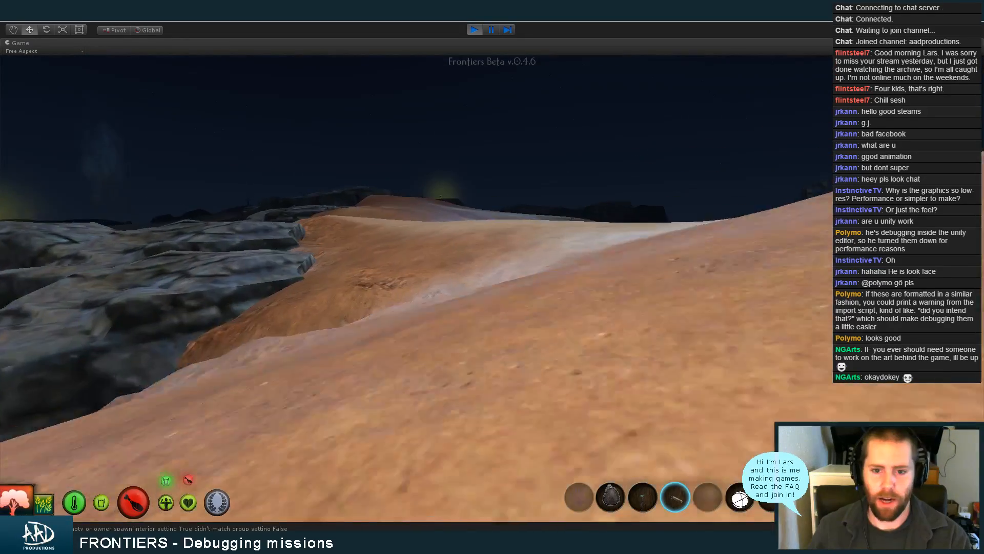
pyautogui.press('w')
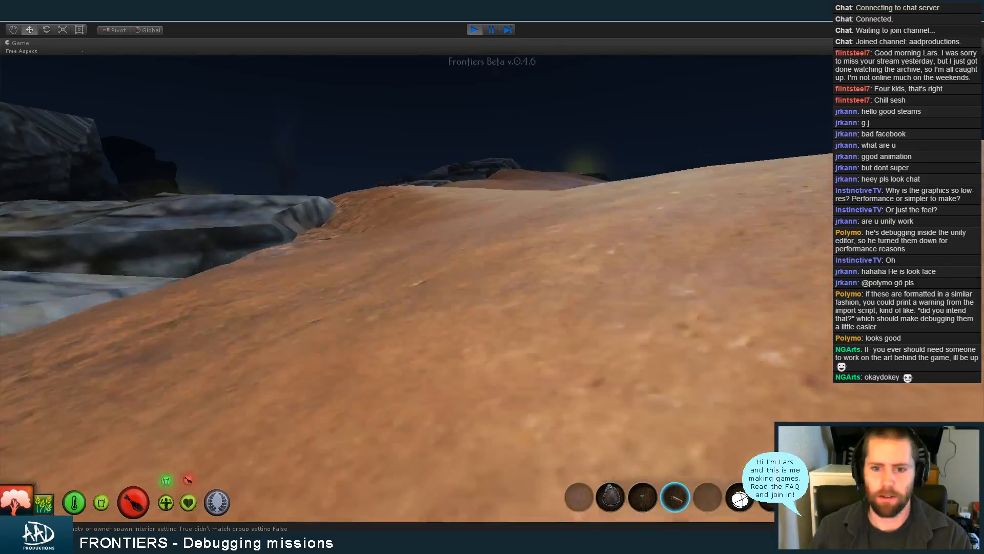
pyautogui.press('w')
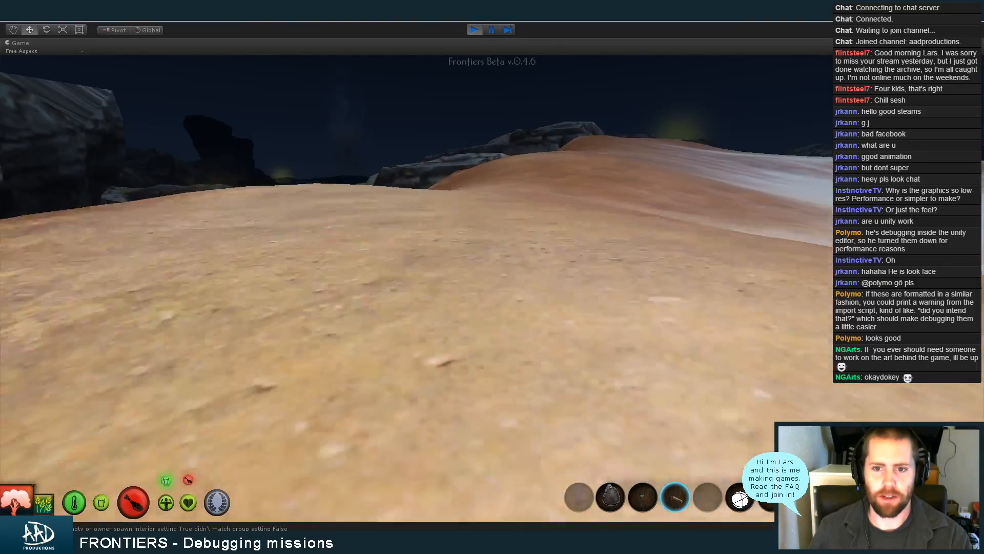
pyautogui.press('w')
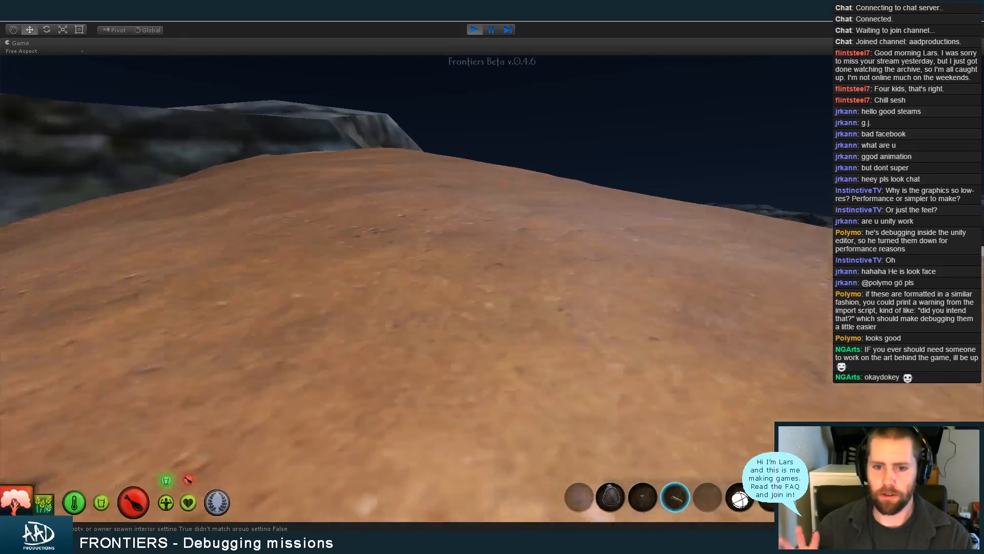
pyautogui.press('w')
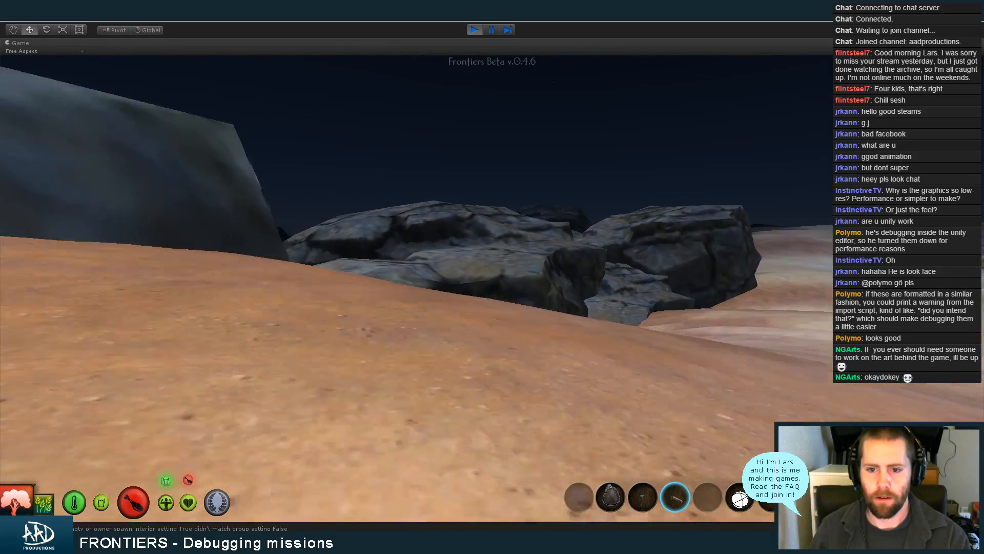
pyautogui.press('w')
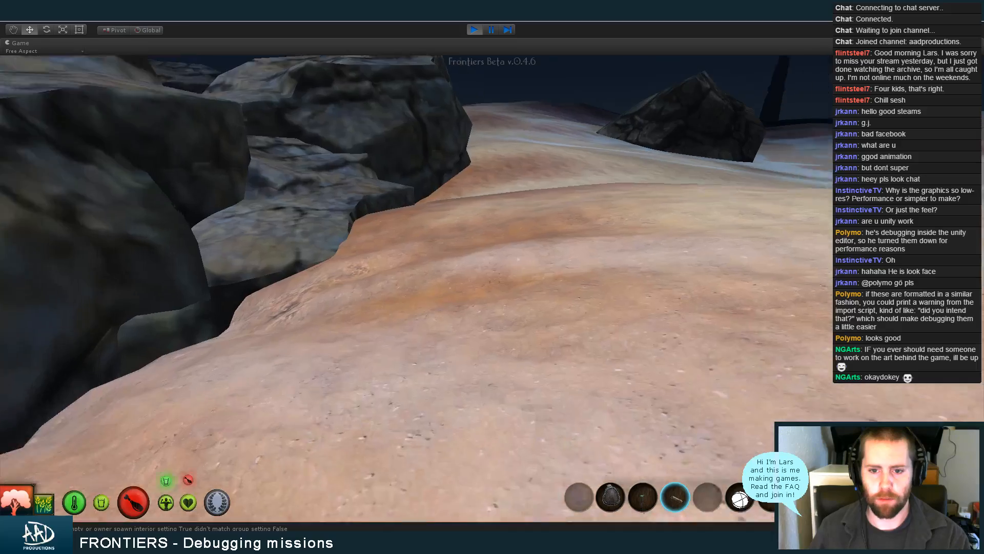
pyautogui.press('w')
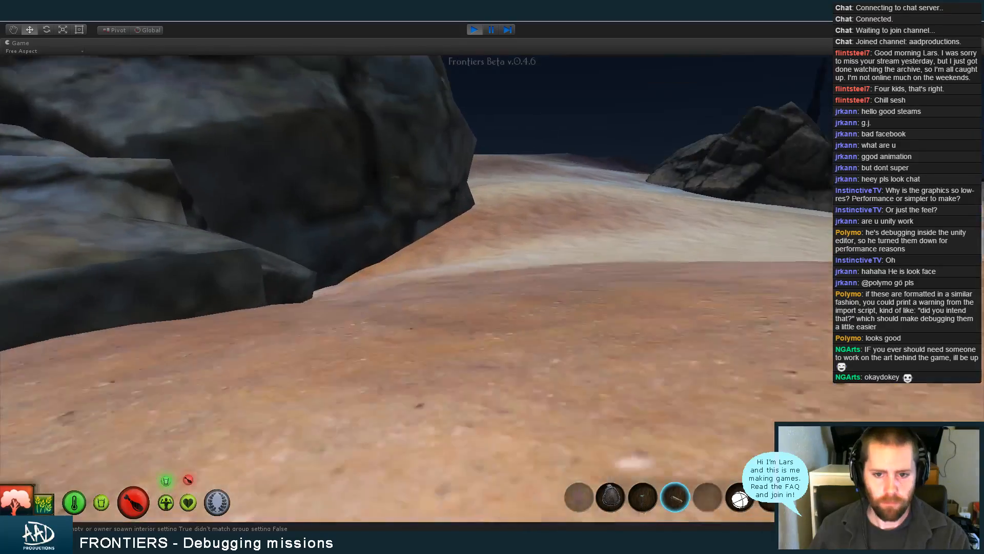
pyautogui.press('w')
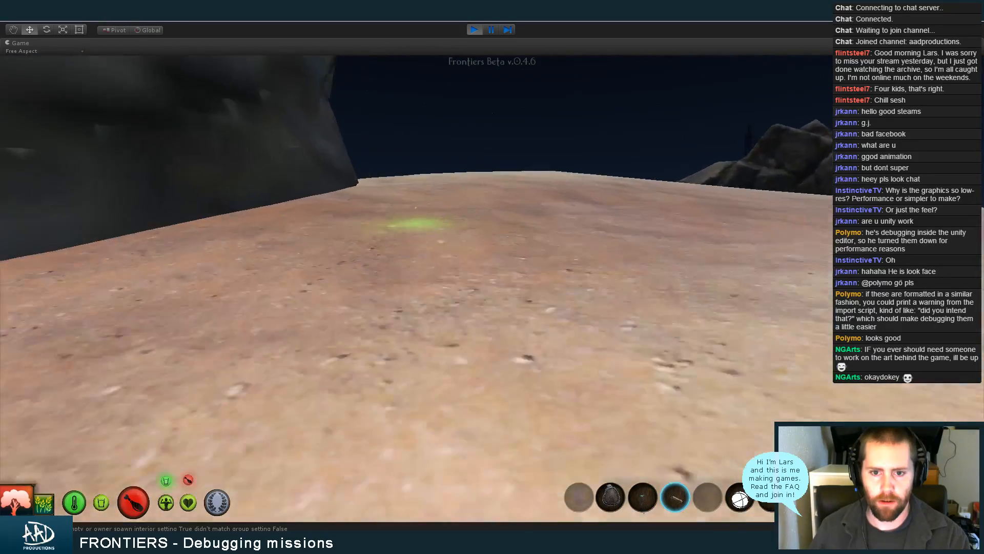
pyautogui.press('w')
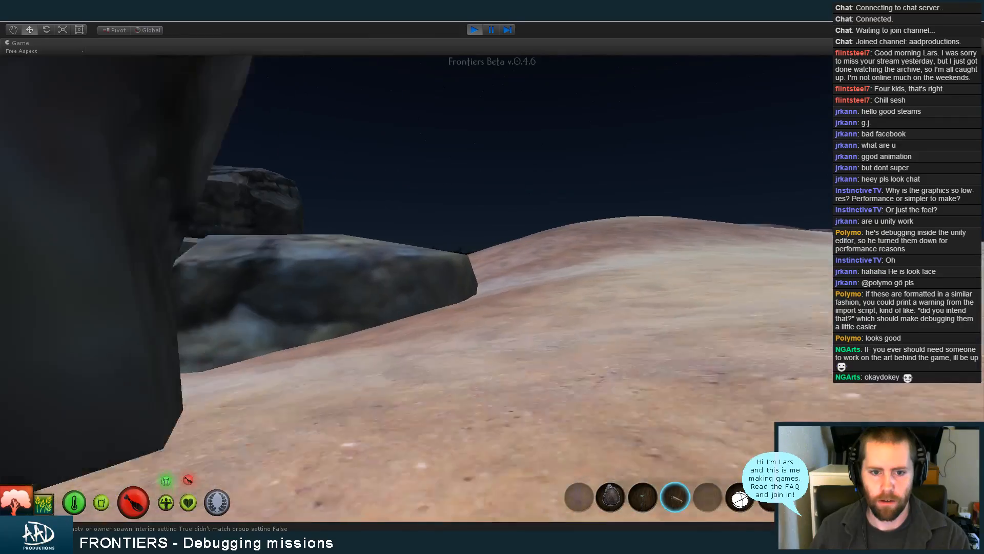
pyautogui.press('w')
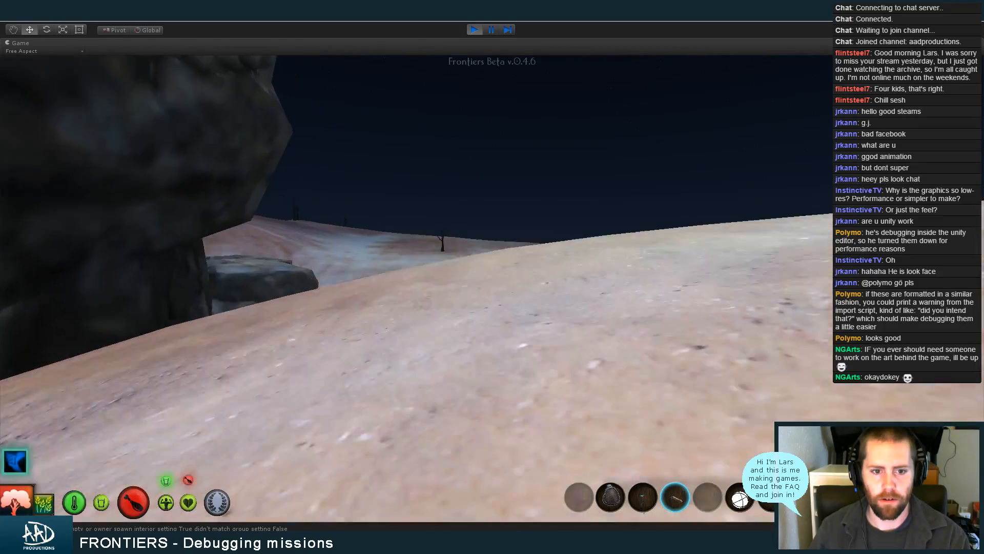
pyautogui.press('w')
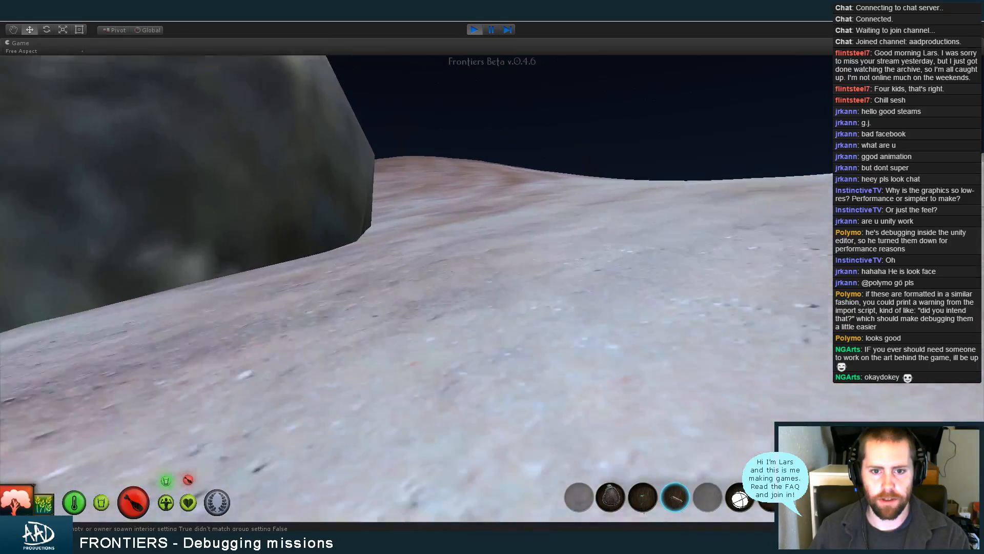
pyautogui.press('w')
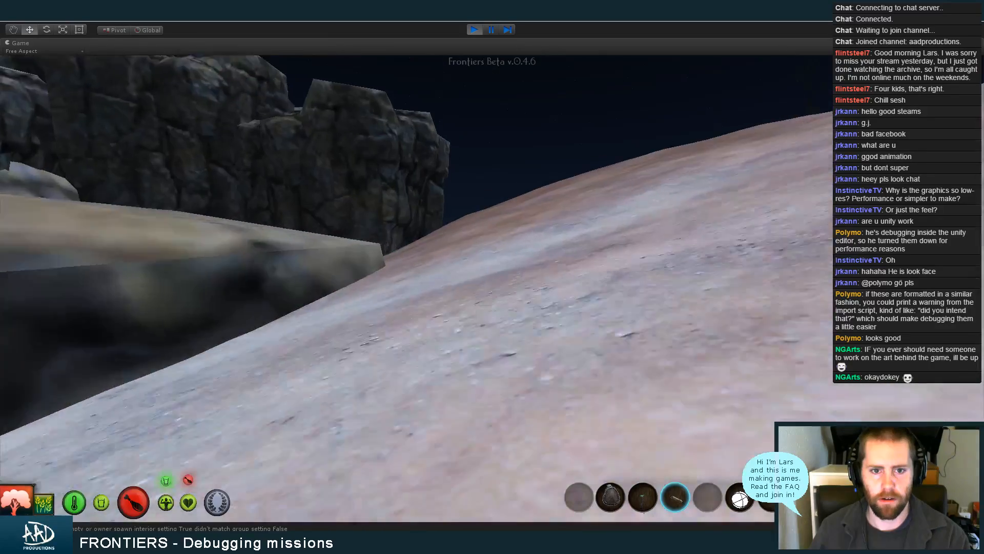
# Move the character along the barren ridge beside the cliff to the edge overlooking the canyon
pyautogui.press('w')
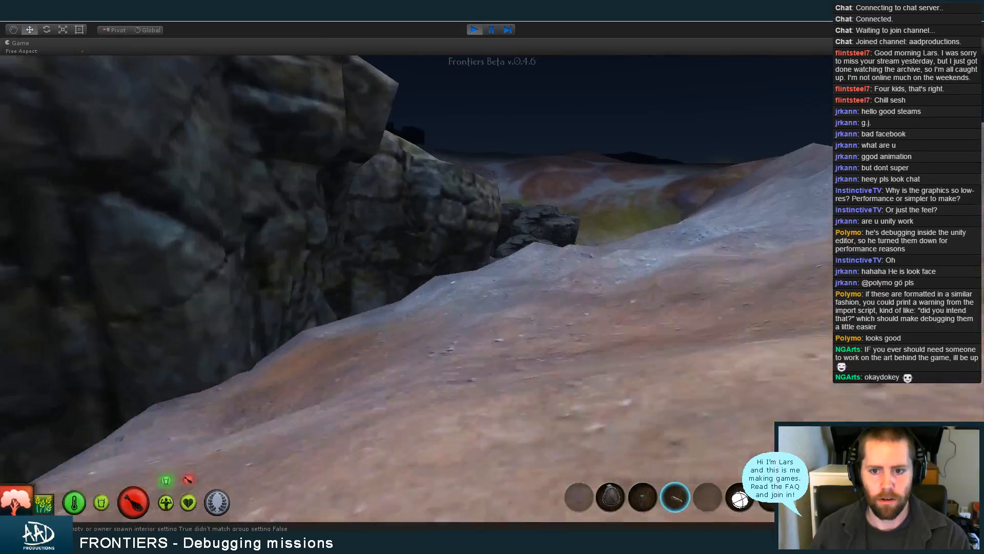
pyautogui.press('w')
pyautogui.press('w')
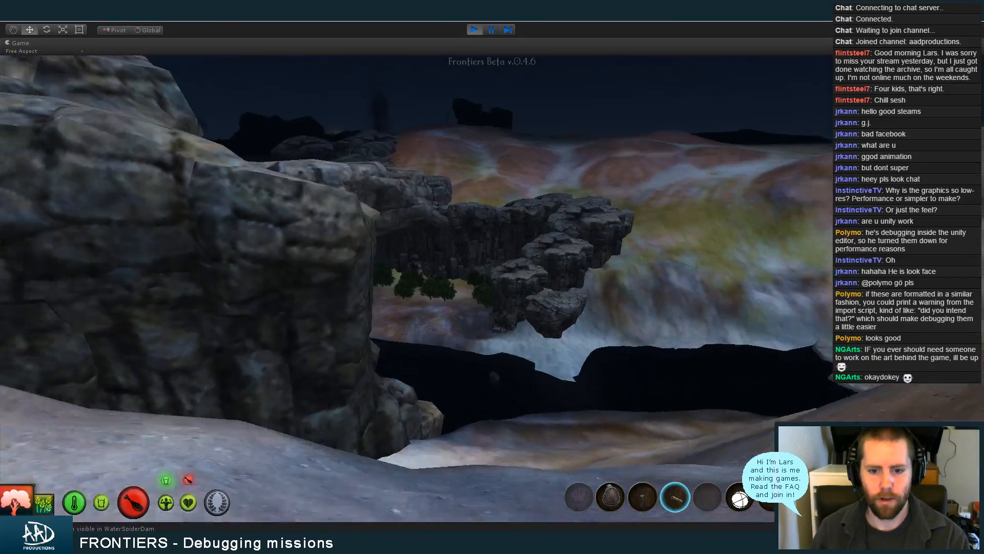
pyautogui.press('w')
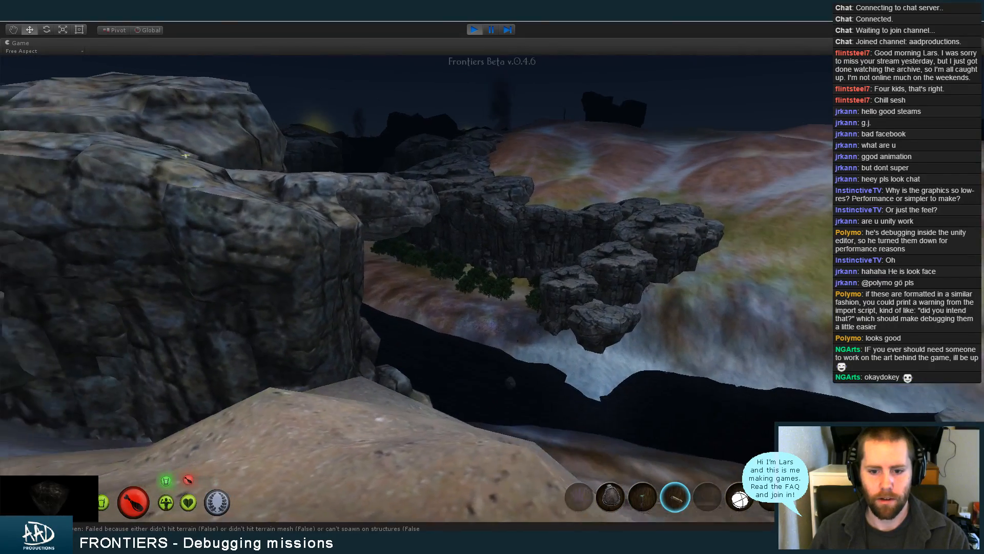
pyautogui.press('w')
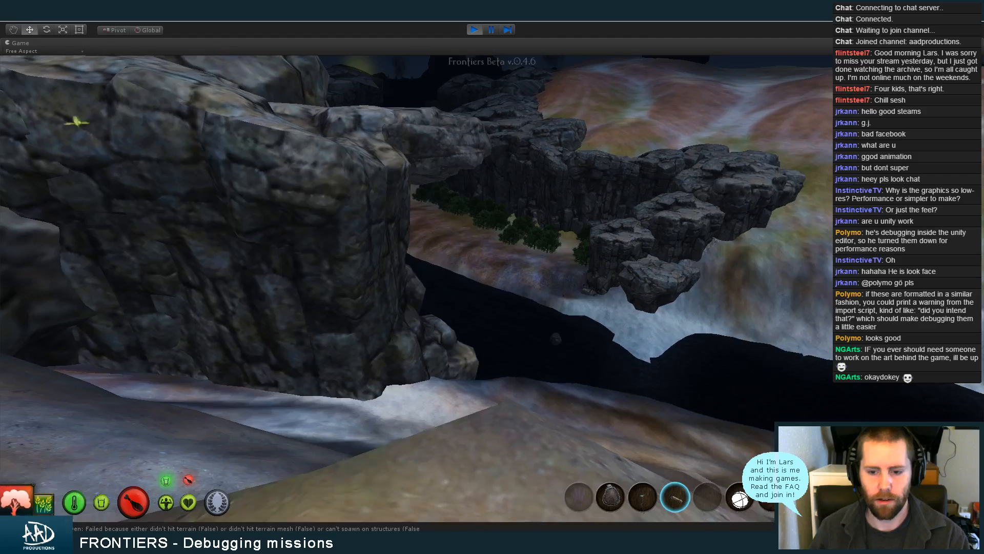
# Submit the devsprint console command again and close the debug overlay
pyautogui.press('`')
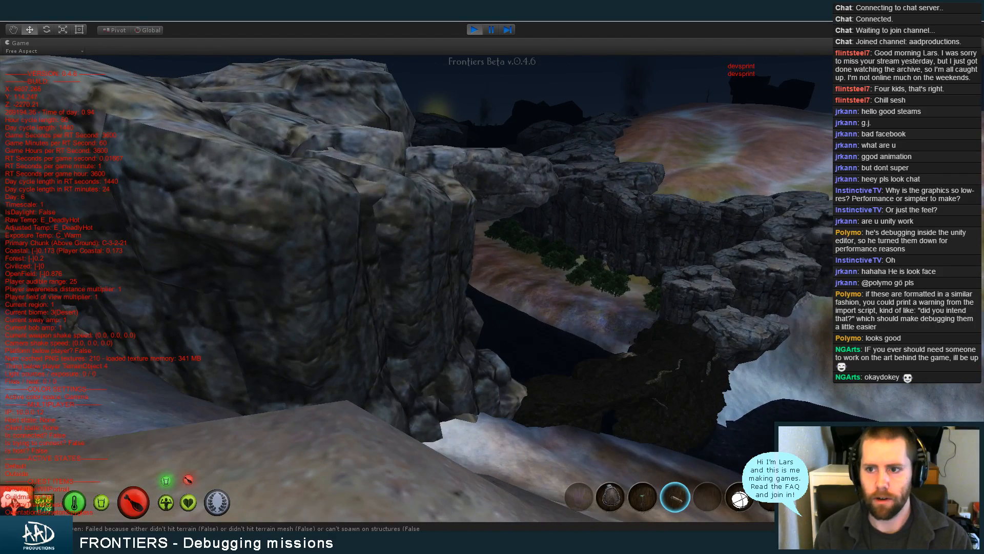
pyautogui.press('Return')
pyautogui.press('`')
# Move the character past the cliff face and onto the rock tops overlooking the canyon with the row of bushes
pyautogui.press('w')
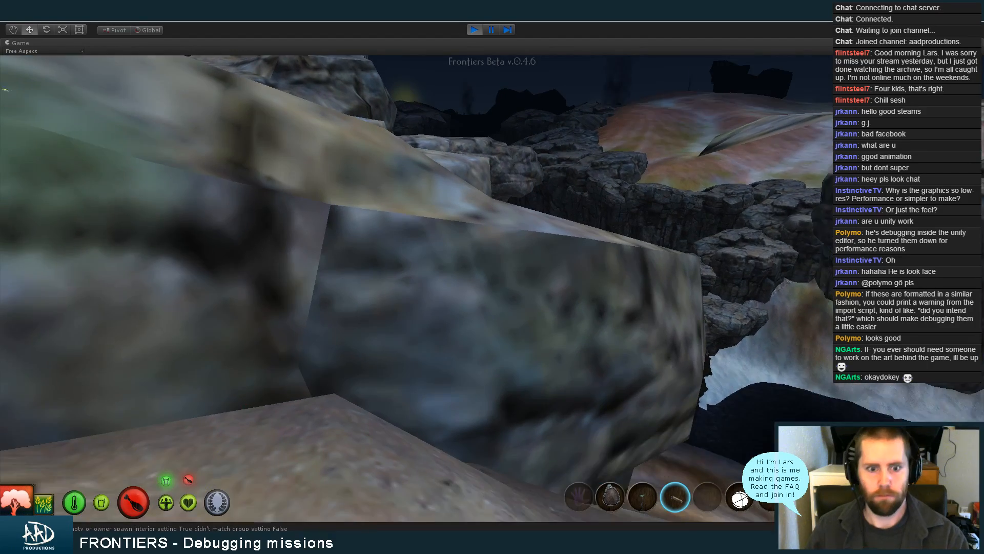
pyautogui.press('w')
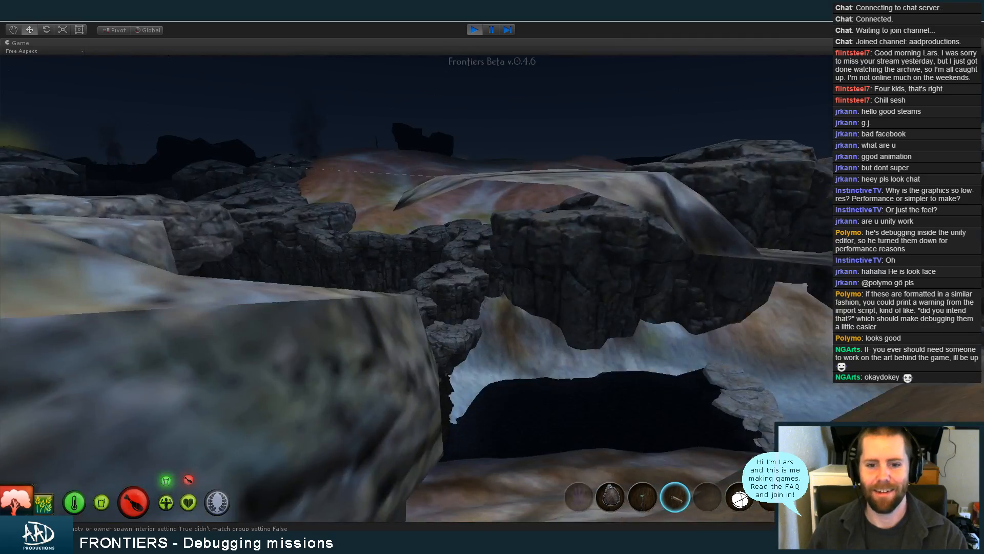
pyautogui.press('w')
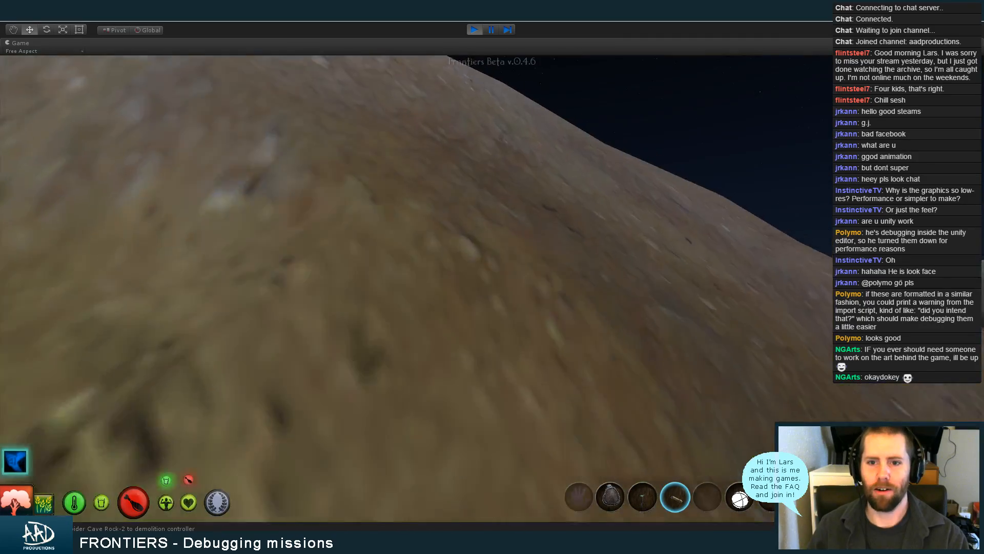
pyautogui.press('w')
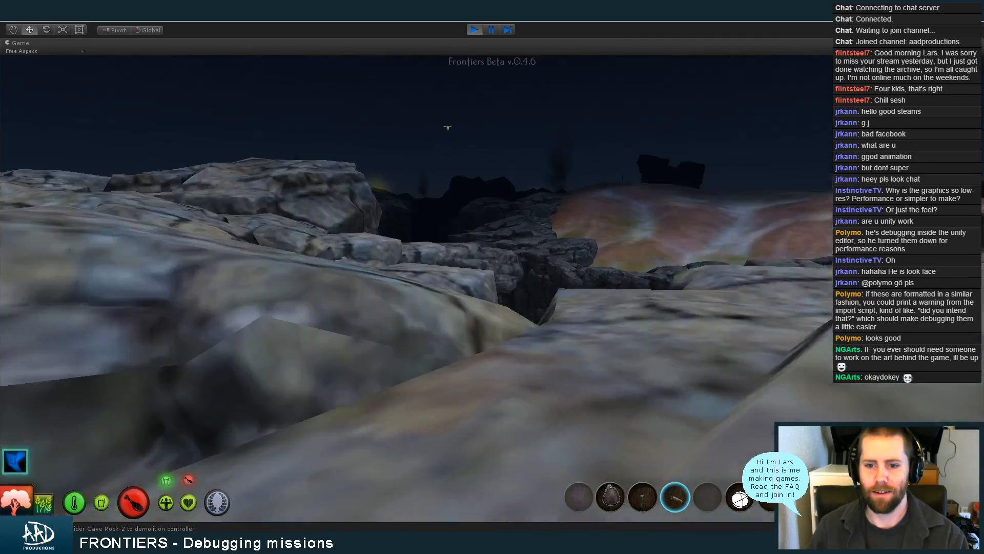
pyautogui.press('w')
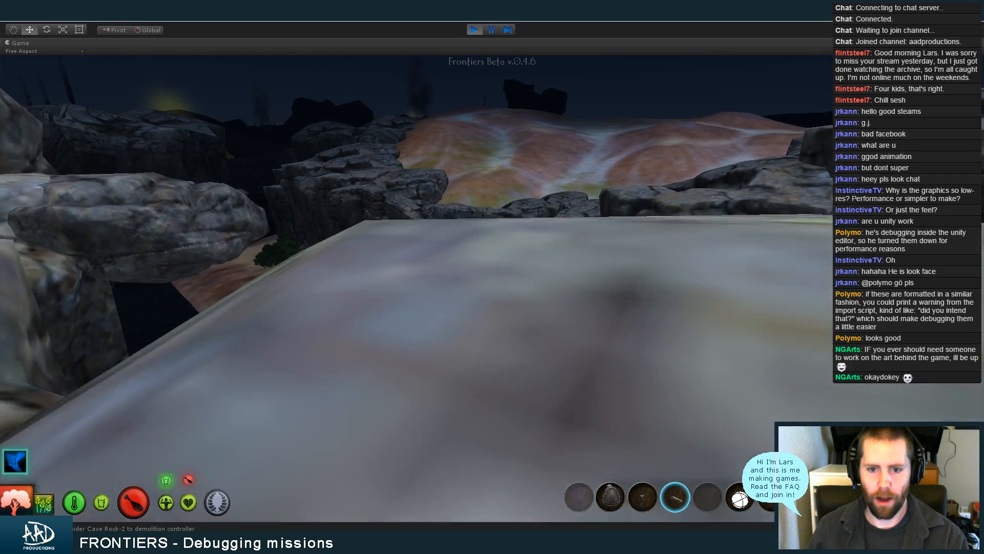
pyautogui.press('w')
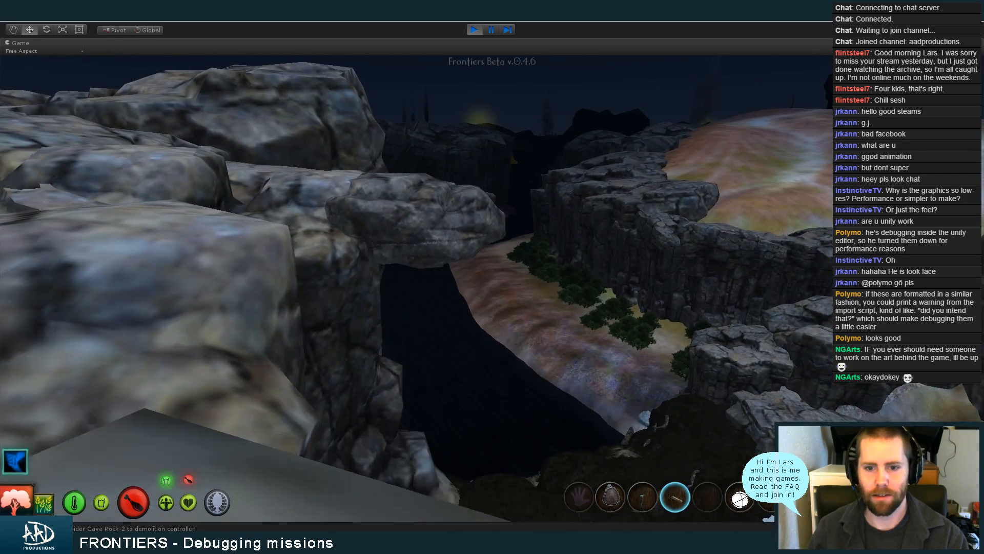
pyautogui.press('w')
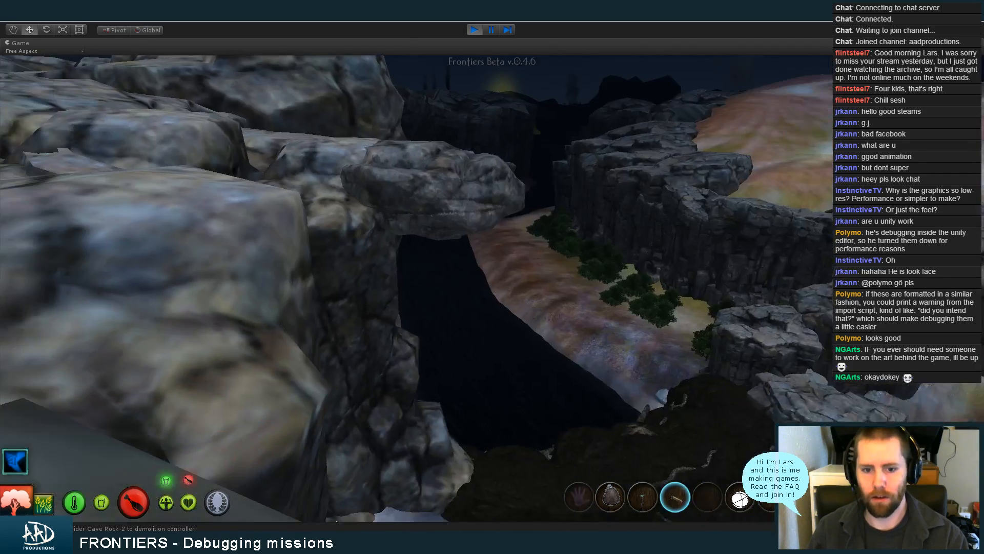
# Move the character over the large boulders and down towards the reddish slope beside them
pyautogui.press('w')
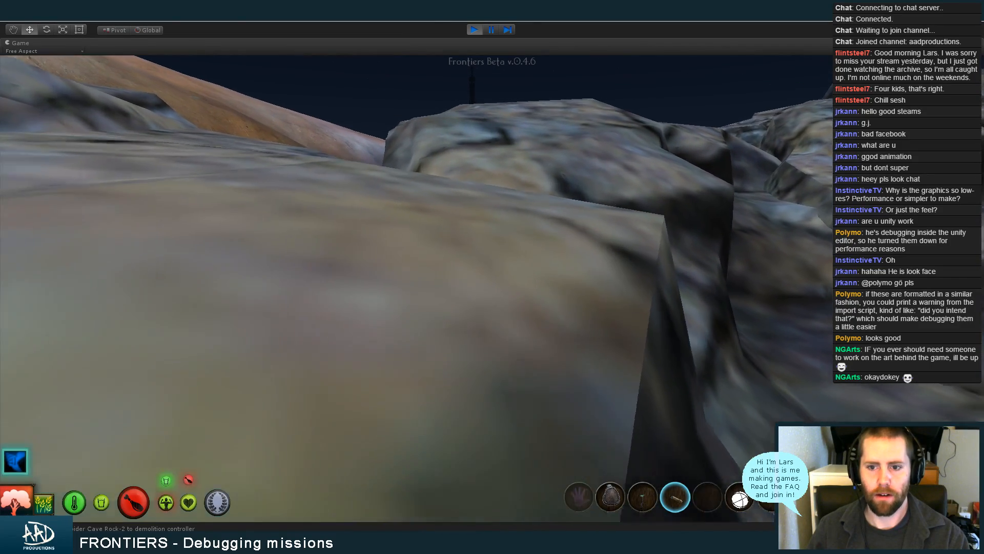
pyautogui.press('w')
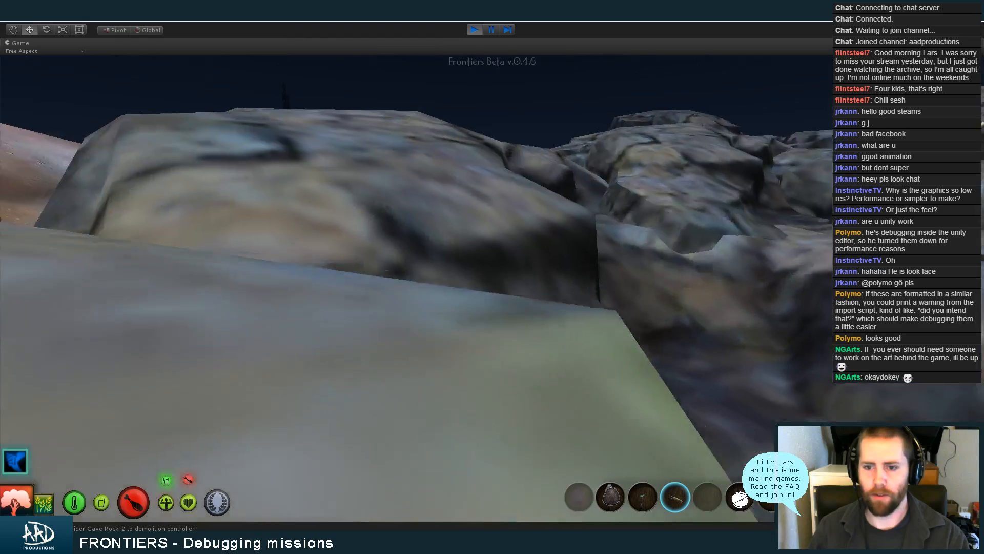
pyautogui.press('w')
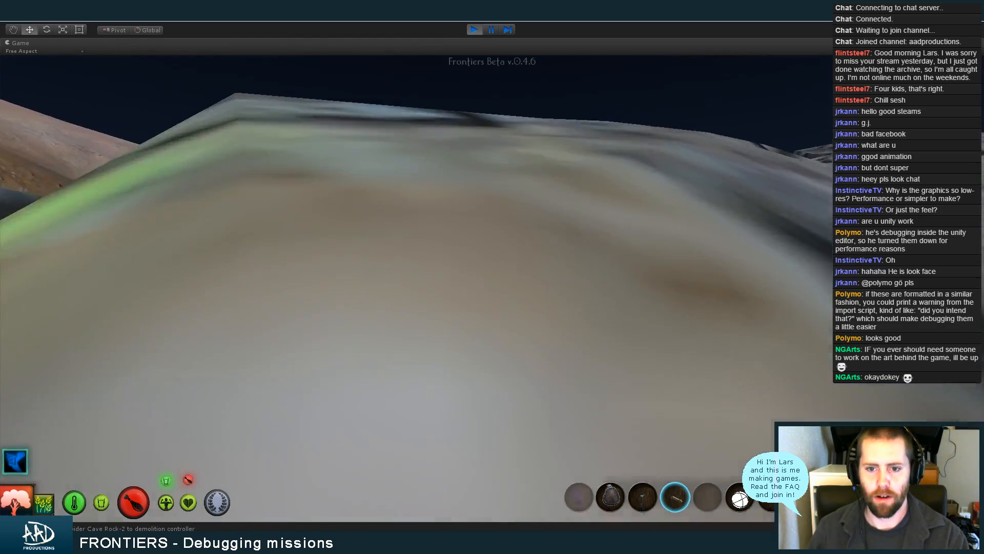
pyautogui.press('w')
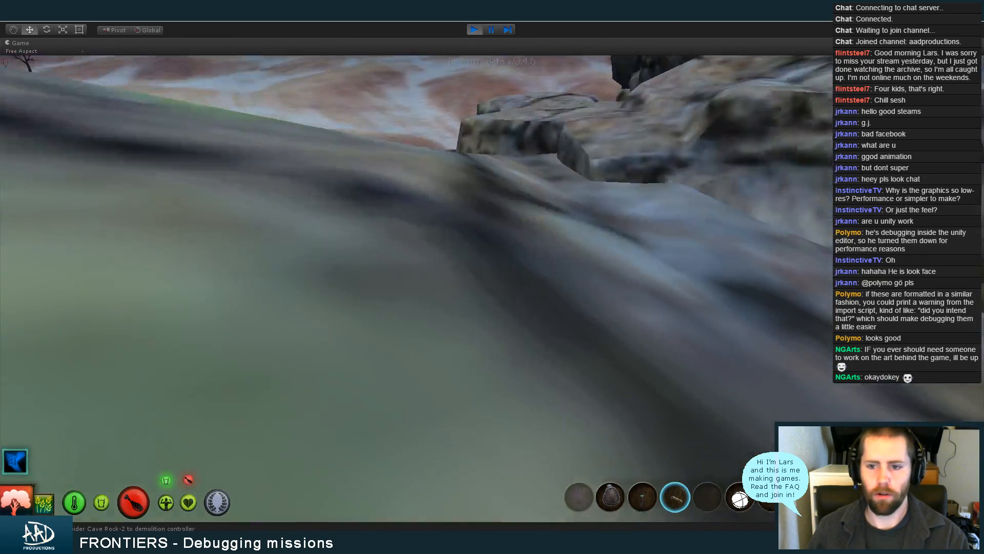
pyautogui.press('w')
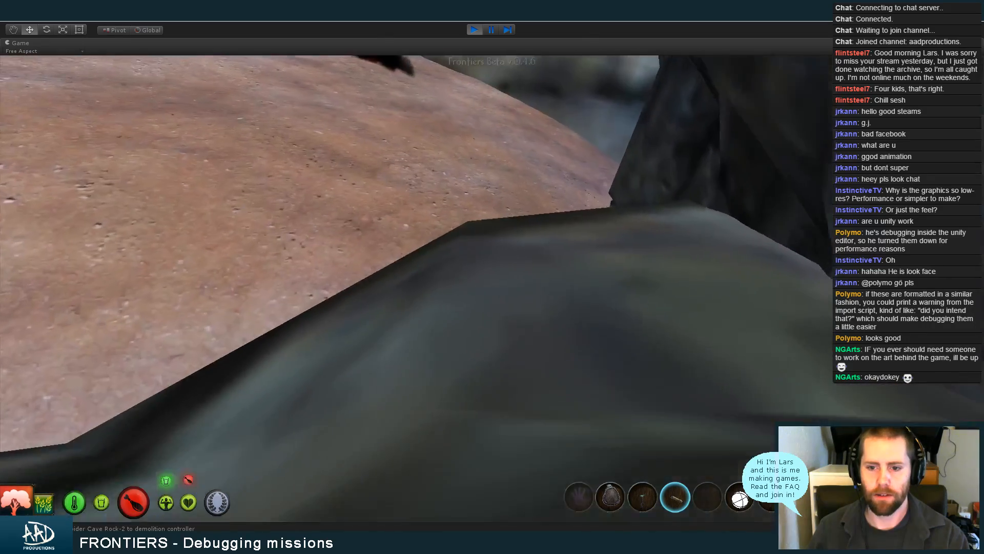
# Cross the reddish slope past the dark boulder and return to the rocks with the round white lantern equipped
pyautogui.press('w')
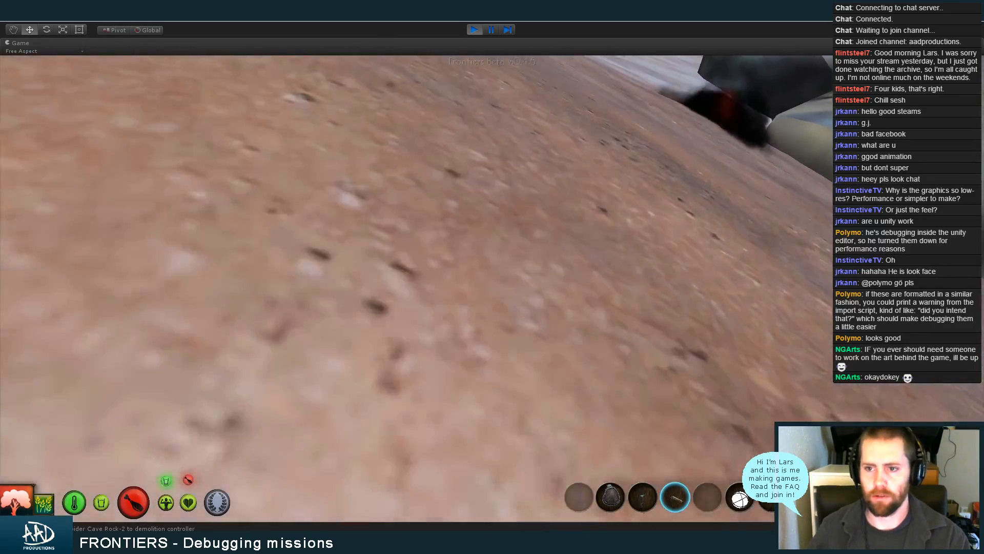
pyautogui.press('w')
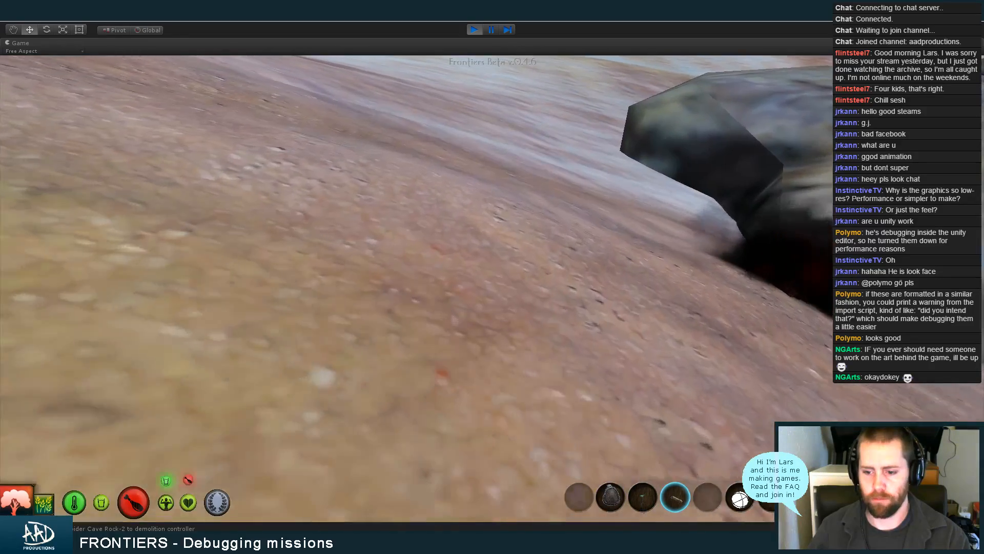
pyautogui.press('w')
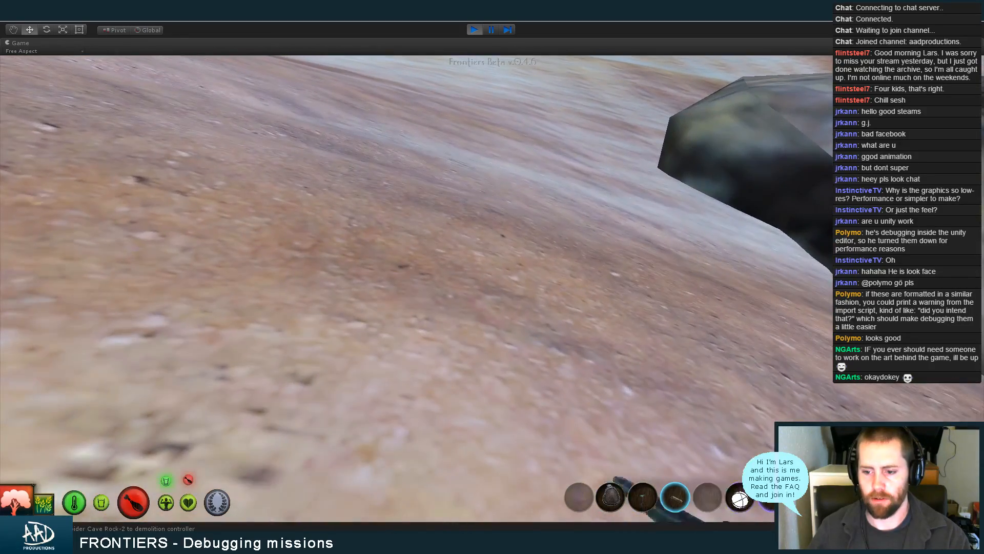
pyautogui.press('w')
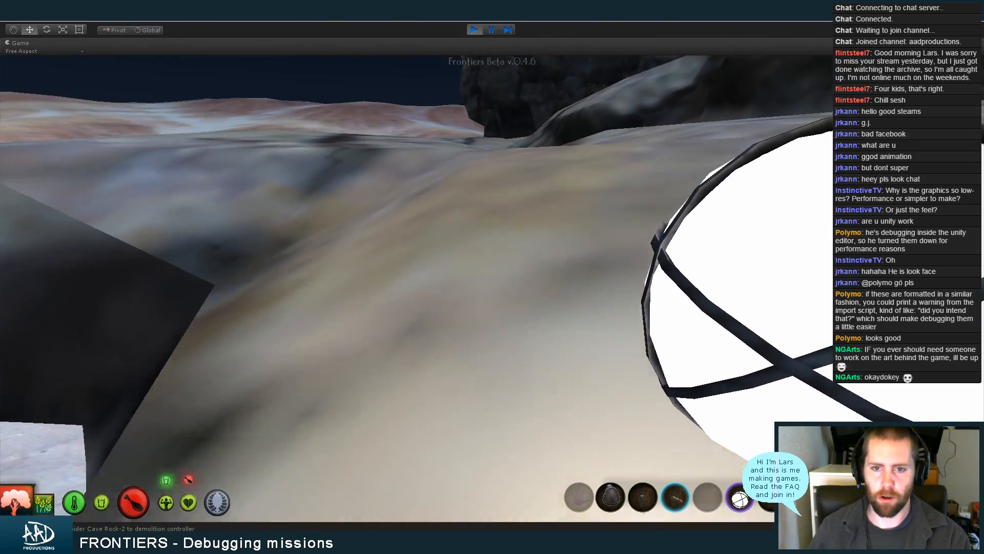
# Carry the lantern across the smooth boulders and towards the dark rock walls
pyautogui.press('w')
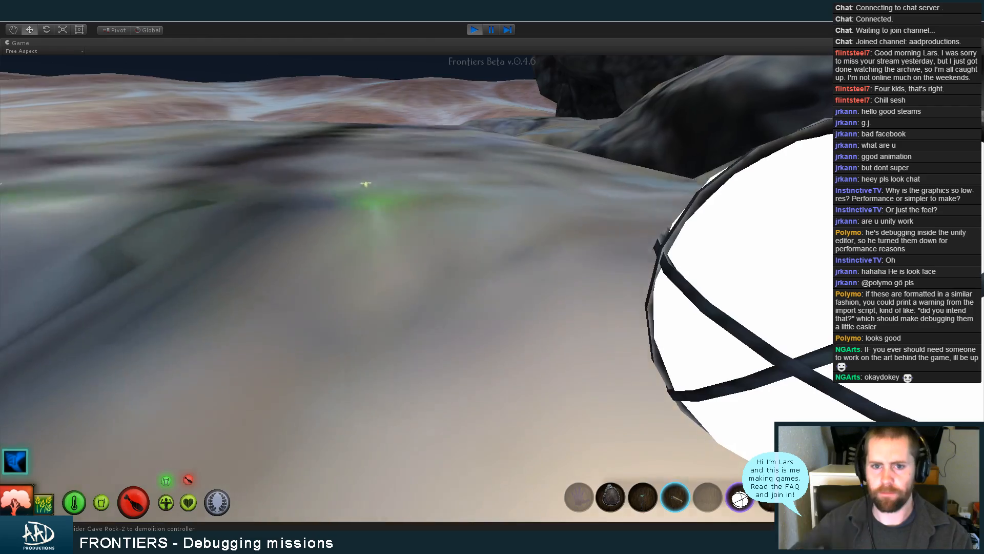
pyautogui.press('w')
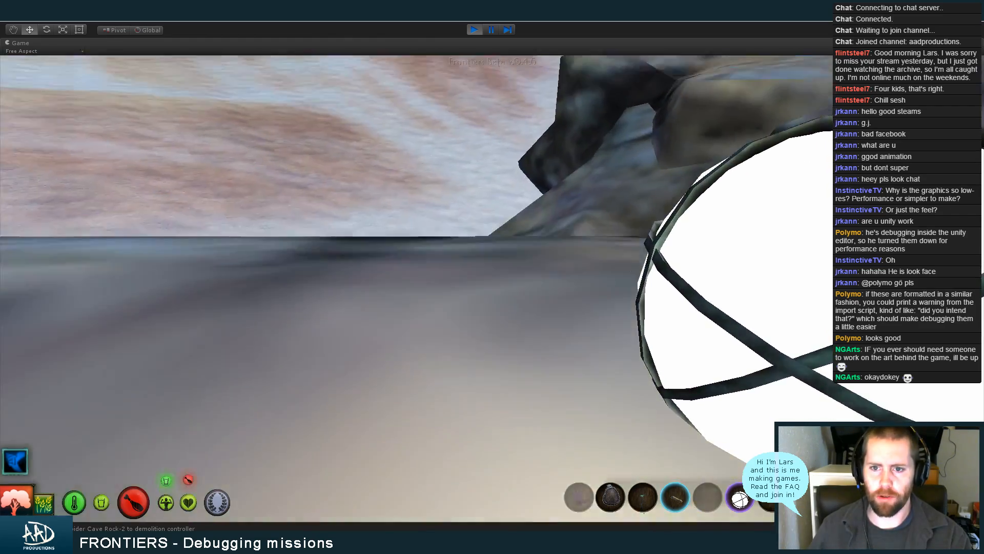
pyautogui.press('w')
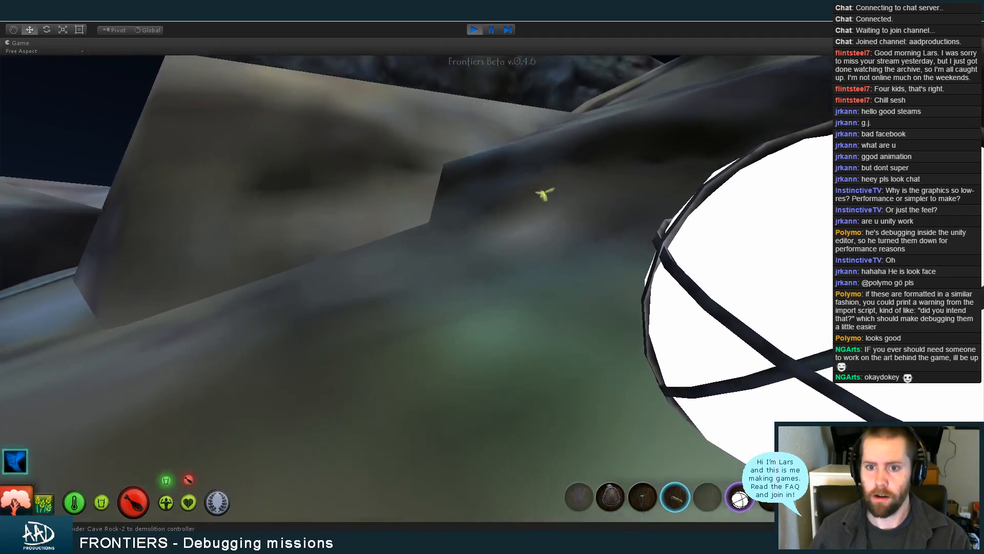
pyautogui.press('w')
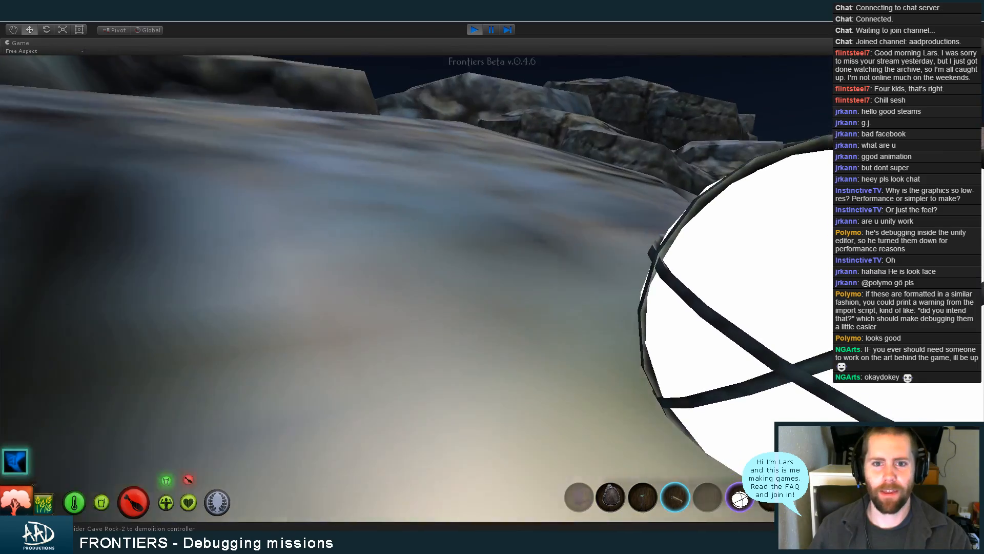
pyautogui.press('w')
pyautogui.press('w')
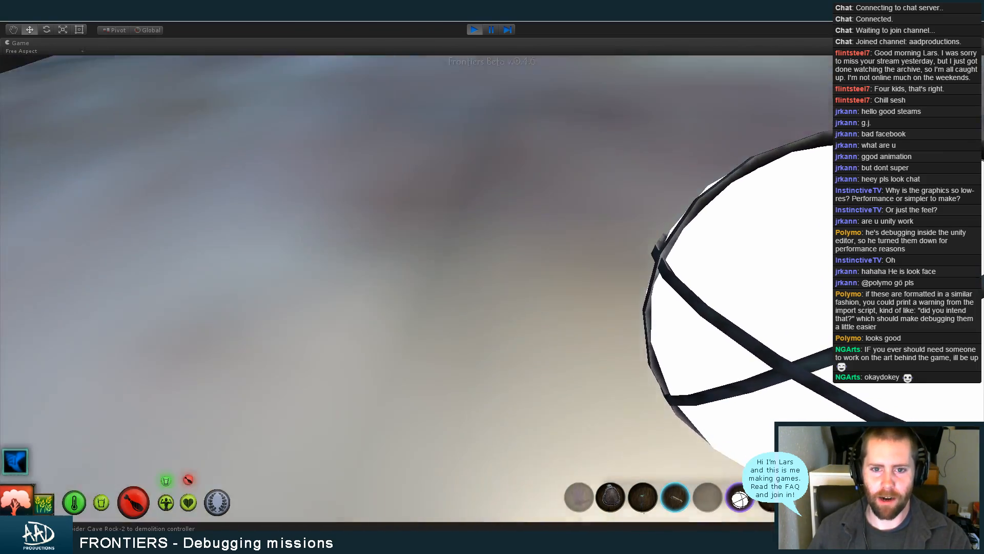
pyautogui.press('w')
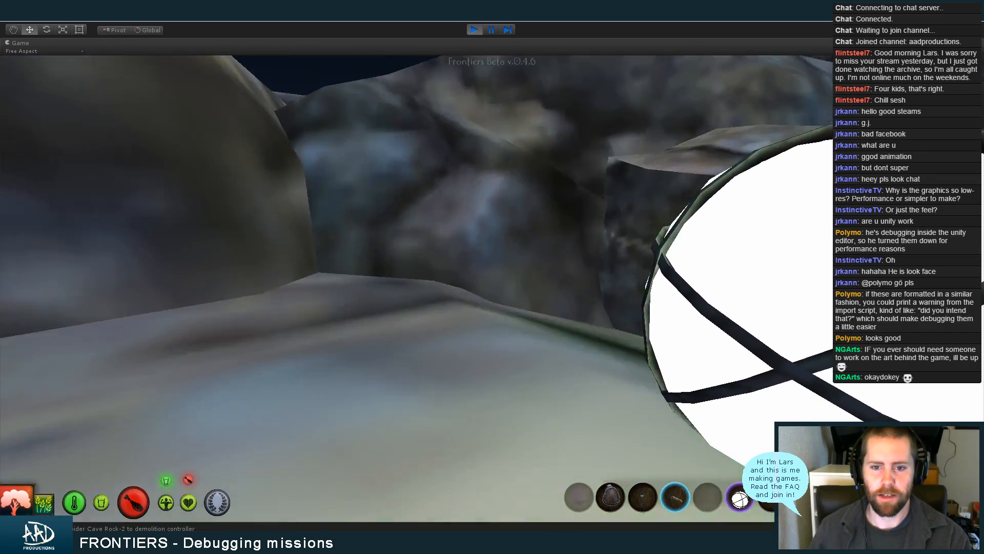
# Move the character along the rock tops towards the far canyon and switch the held item to the pickaxe
pyautogui.press('w')
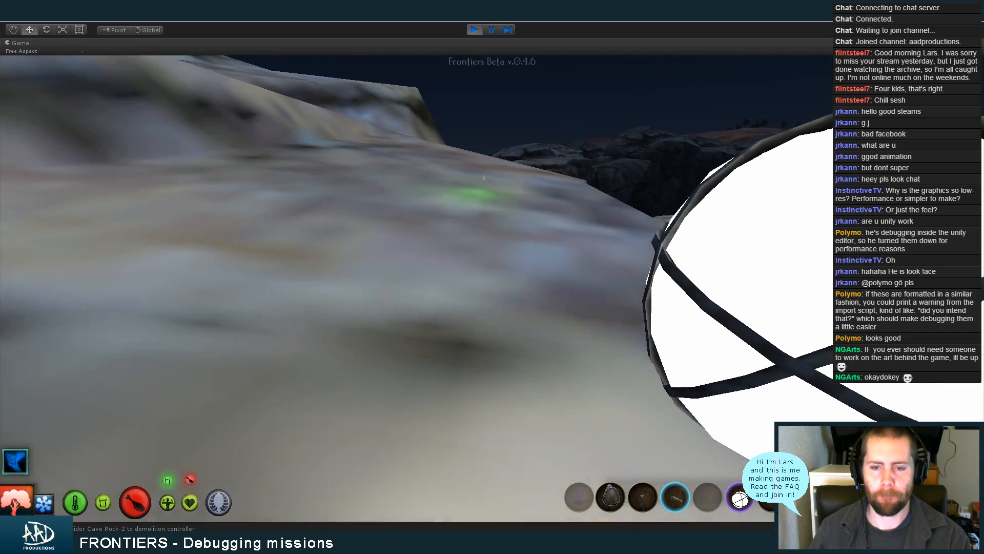
pyautogui.press('w')
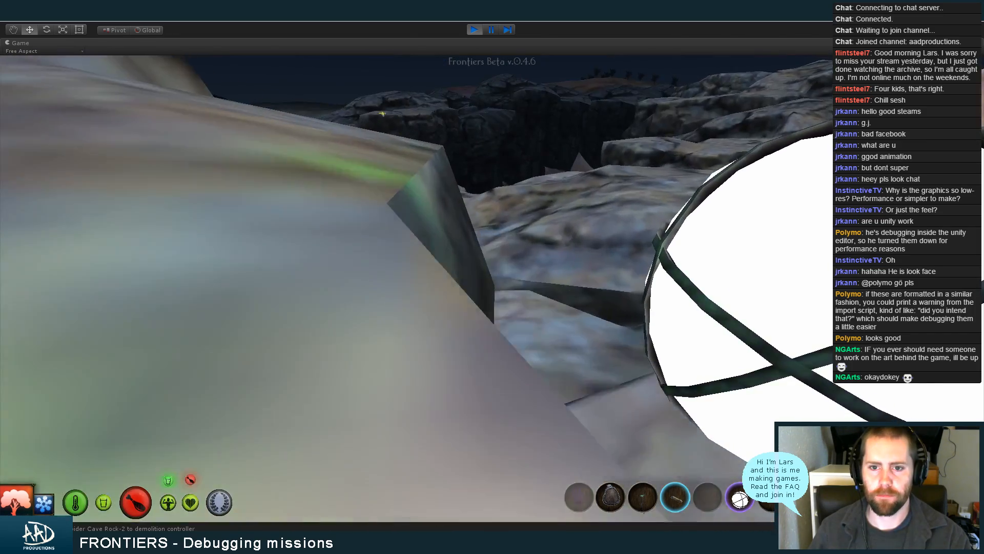
pyautogui.press('w')
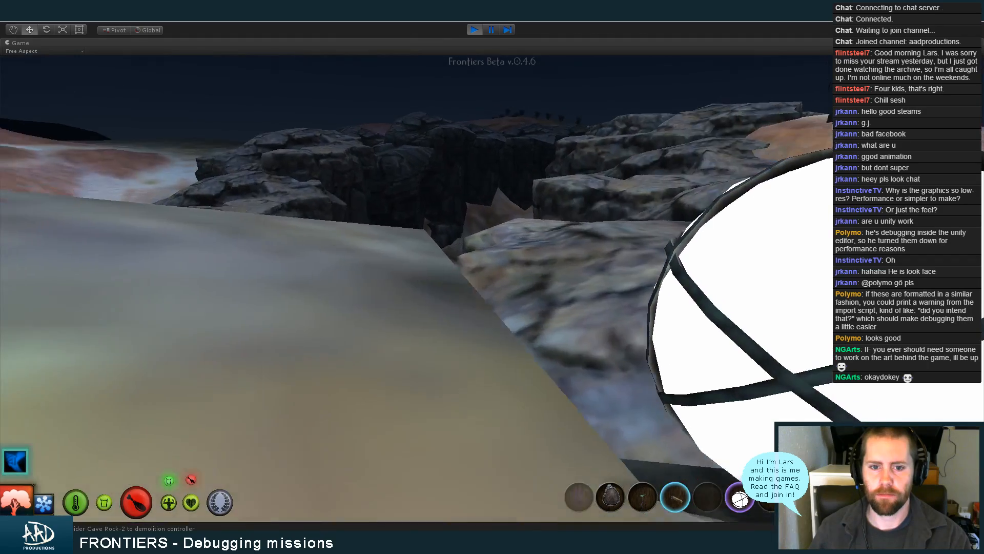
pyautogui.press('w')
pyautogui.scroll(-1, 492, 288)
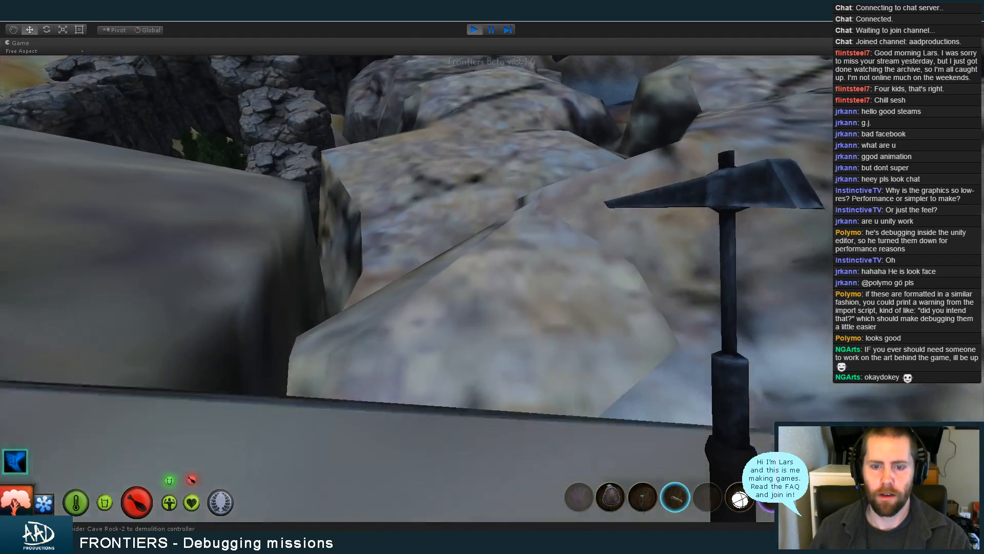
pyautogui.press('w')
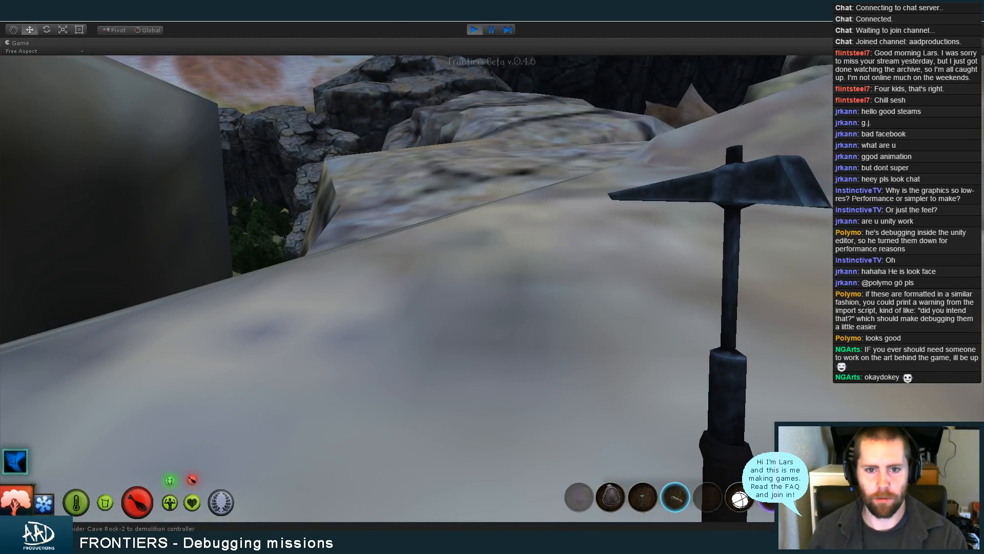
# Review the Behemoth mission's objectives in the mission log, close the log and continue forward over the rocks
pyautogui.press('l')
pyautogui.click(229, 143)
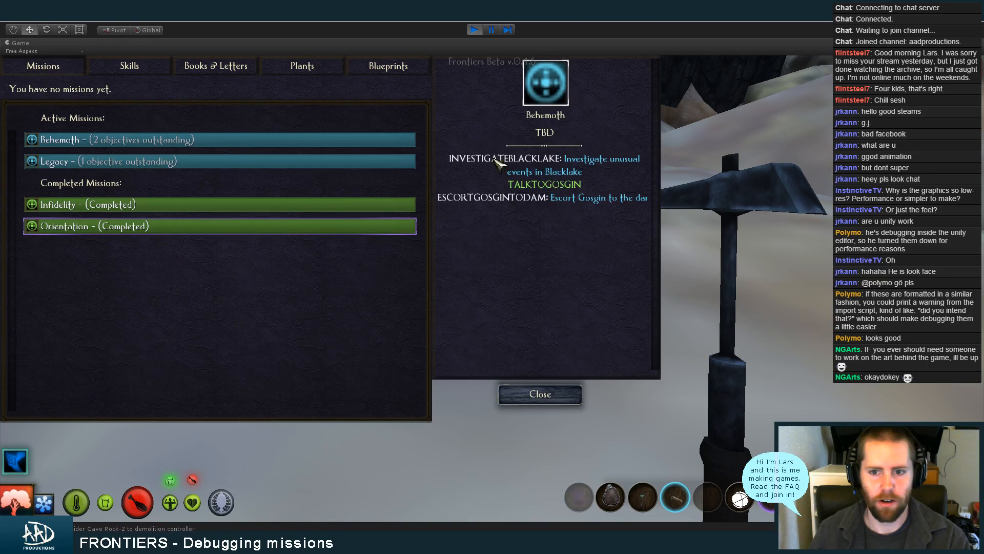
pyautogui.click(541, 394)
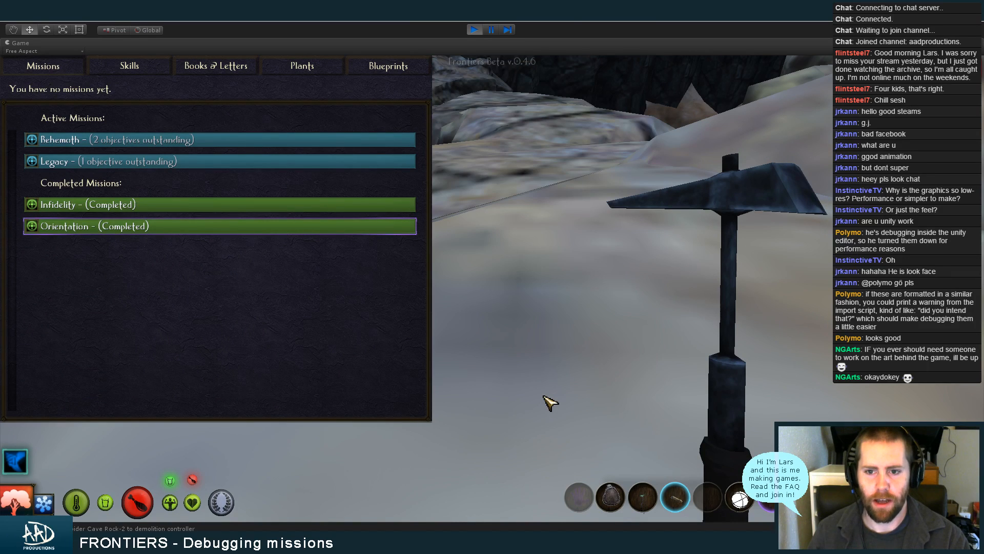
pyautogui.press('l')
pyautogui.press('w')
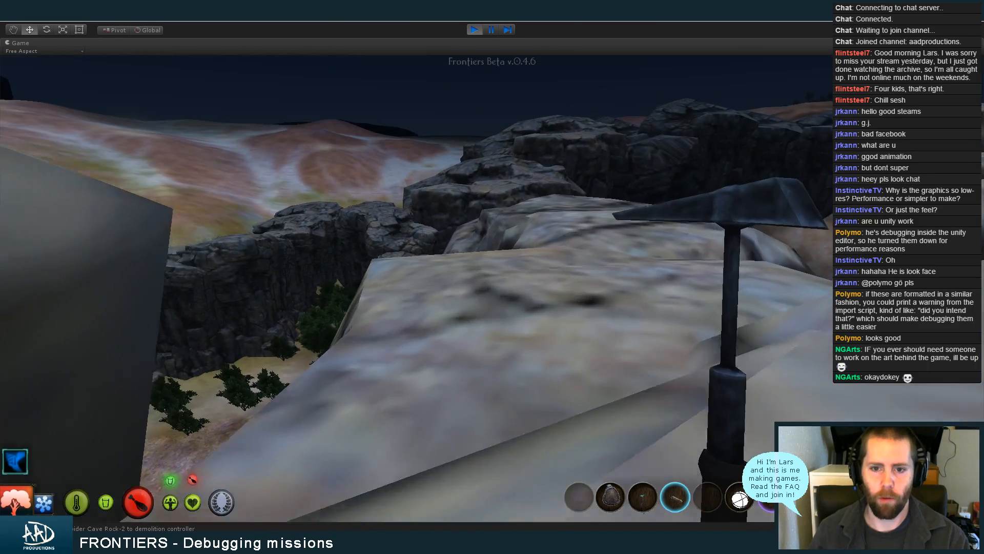
# Swing the pickaxe, put it away and move the character forward along the pale rock top
pyautogui.click(492, 289)
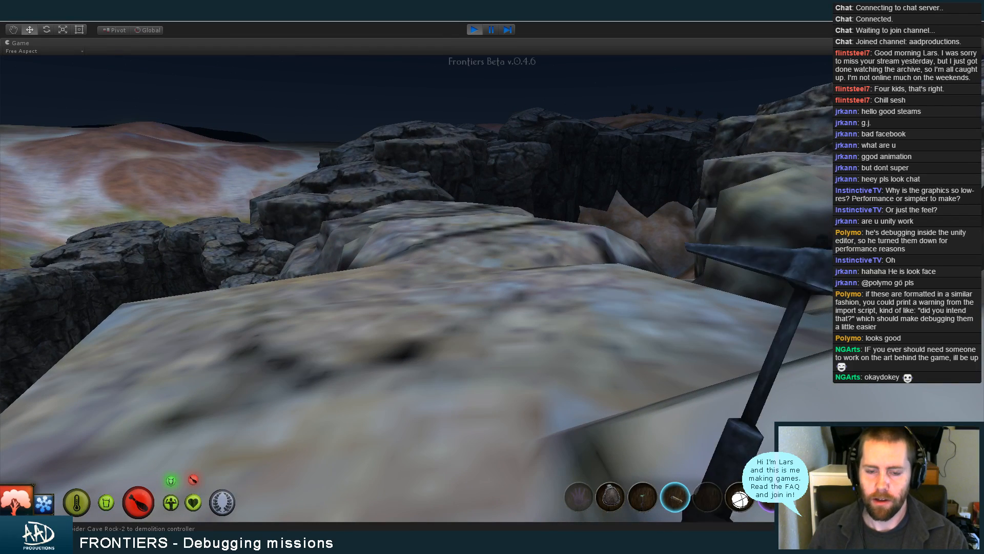
pyautogui.scroll(-2, 493, 288)
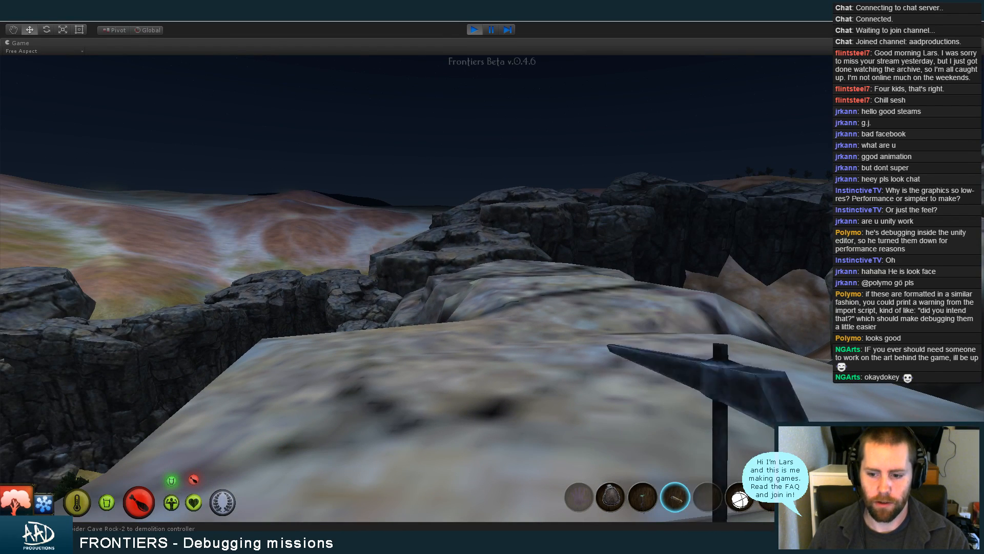
pyautogui.scroll(2, 492, 288)
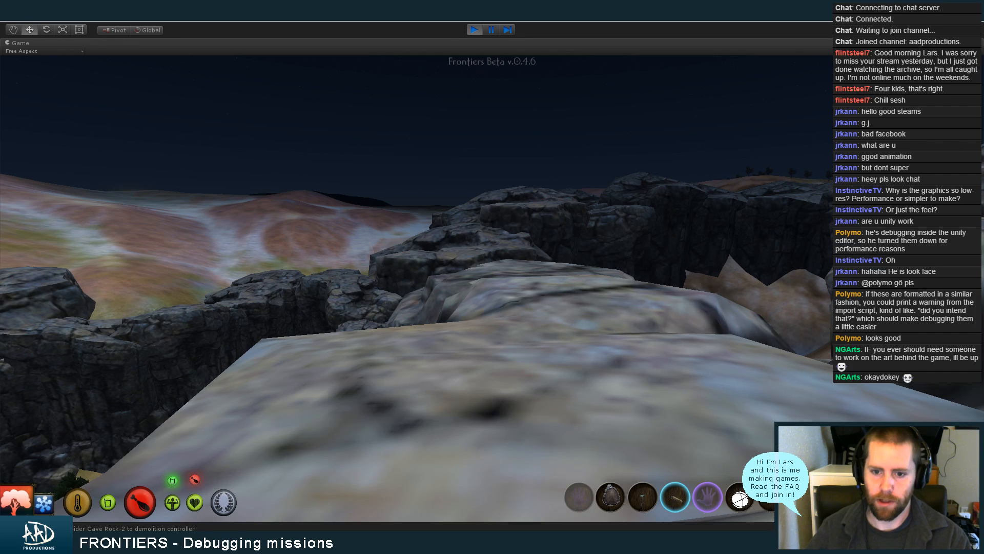
pyautogui.press('w')
pyautogui.press('d')
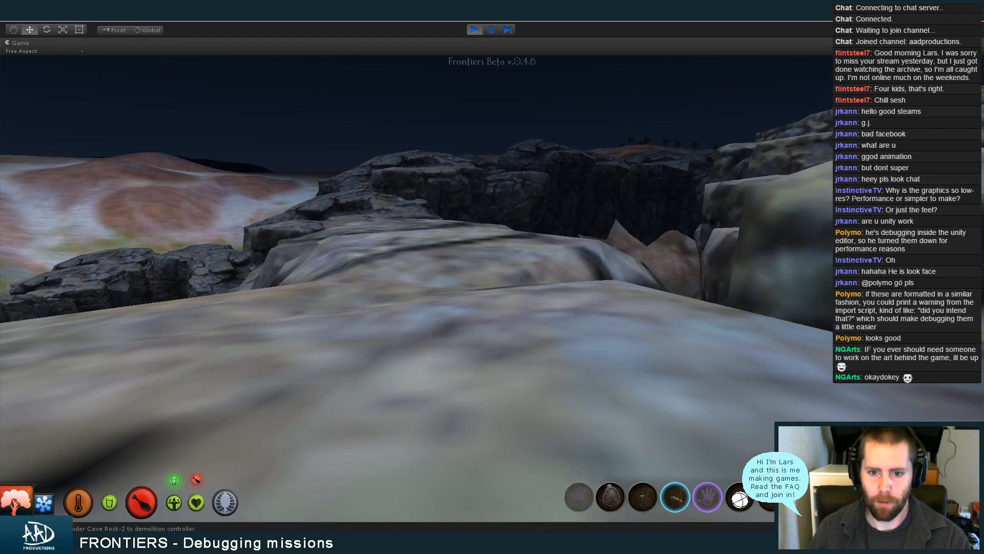
# Save the game over the existing EscortToDam save
pyautogui.press('Escape')
pyautogui.click(456, 456)
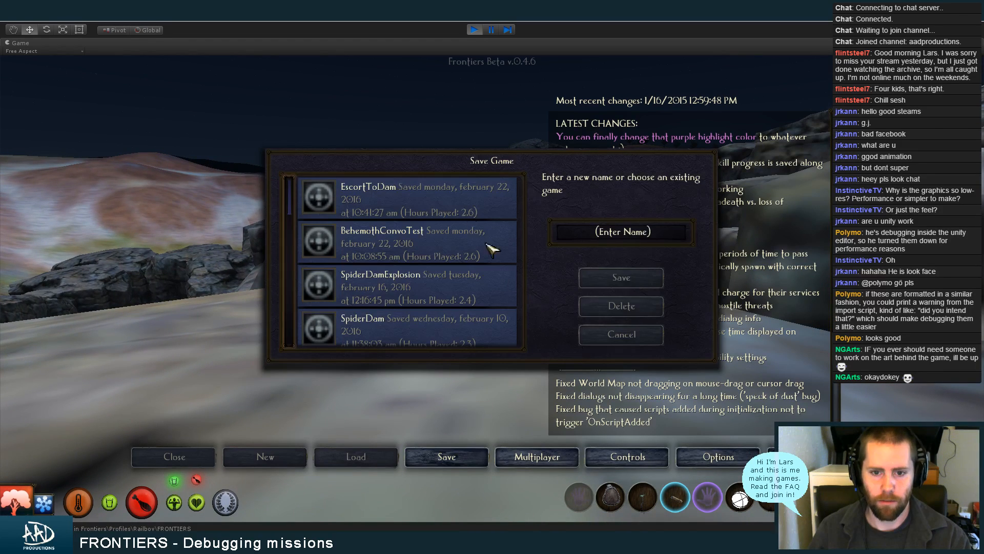
pyautogui.click(450, 193)
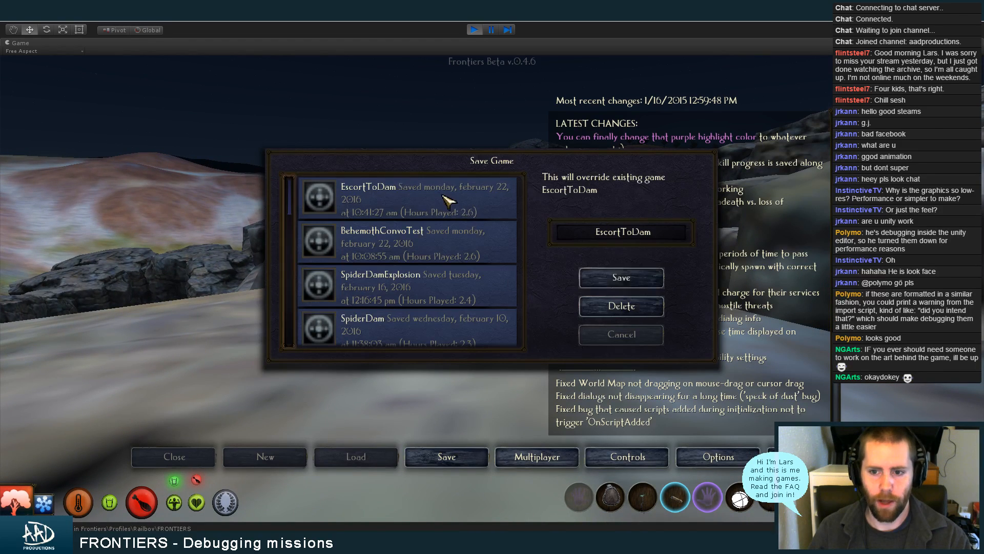
pyautogui.click(651, 275)
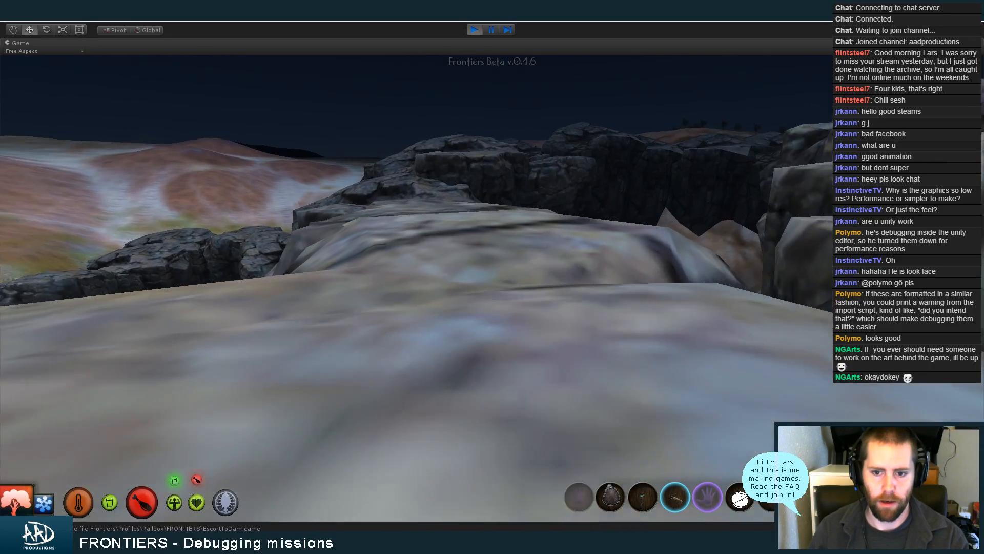
# Walk the character forward over the smooth boulders towards the canyon beside the spider dam
pyautogui.press('w')
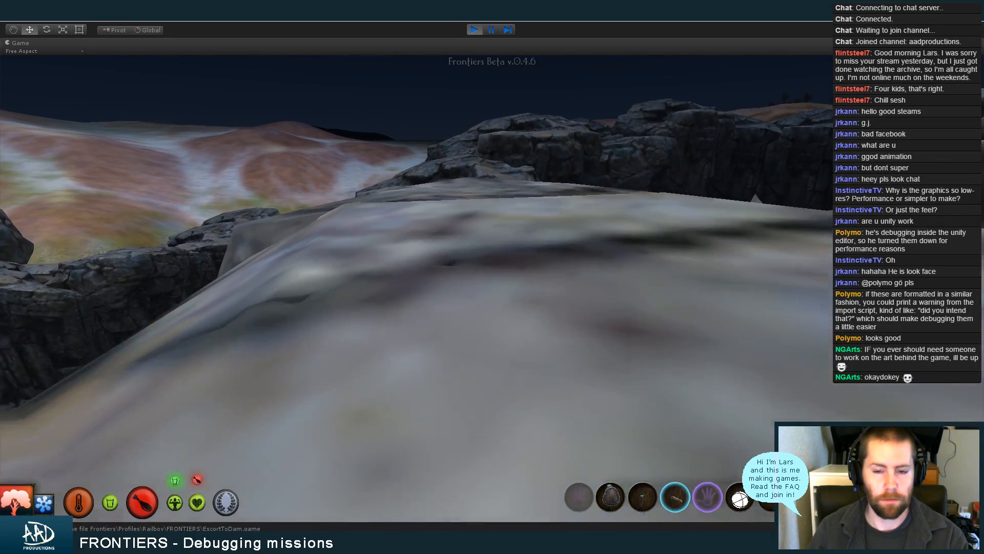
pyautogui.press('w')
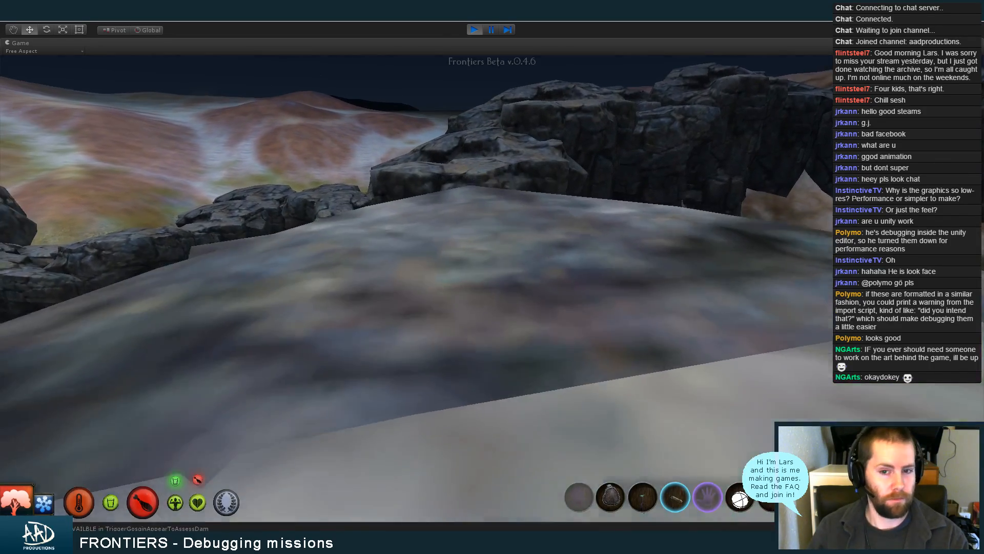
pyautogui.press('w')
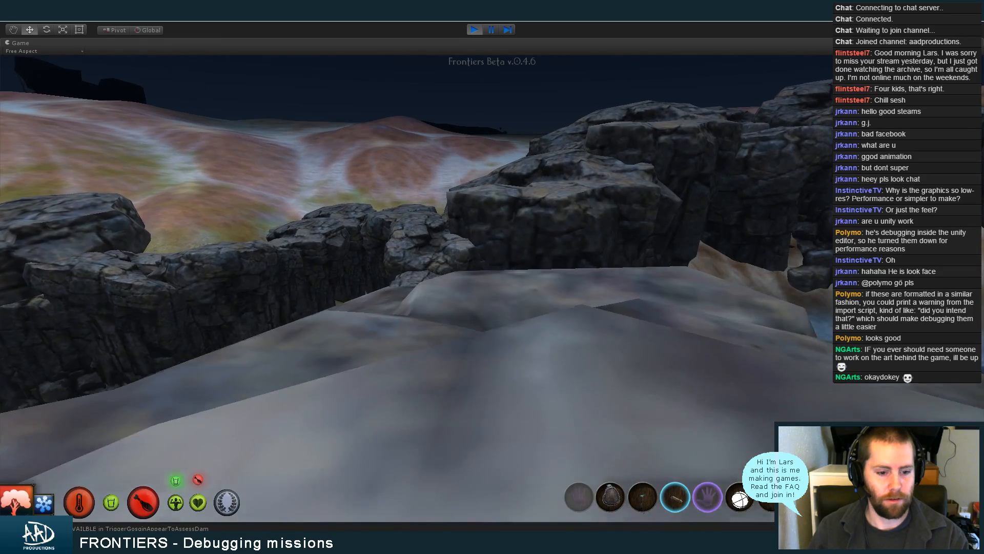
pyautogui.press('w')
# Move to the cliff edge, look down at the spider dam and turn back towards the green-lit rocks
pyautogui.press('w')
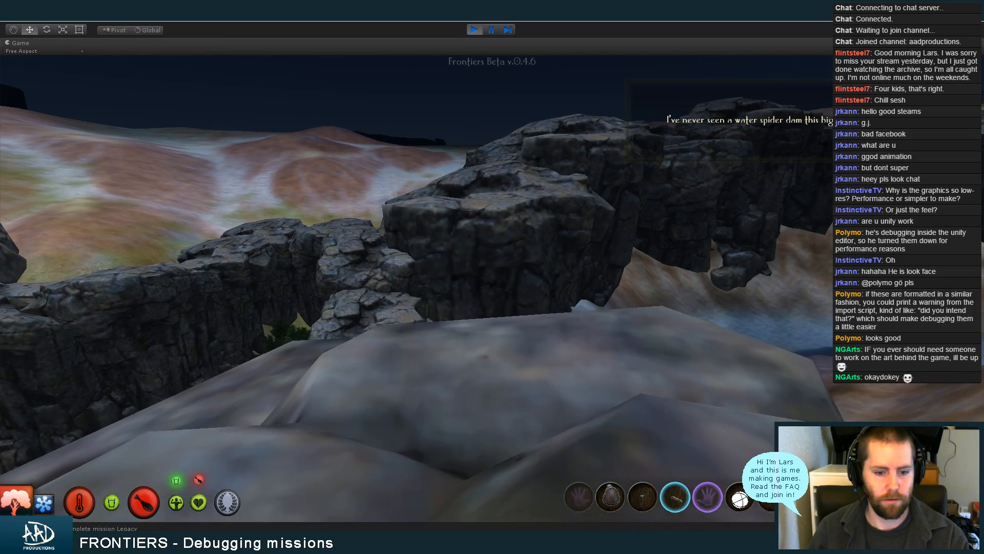
pyautogui.press('w')
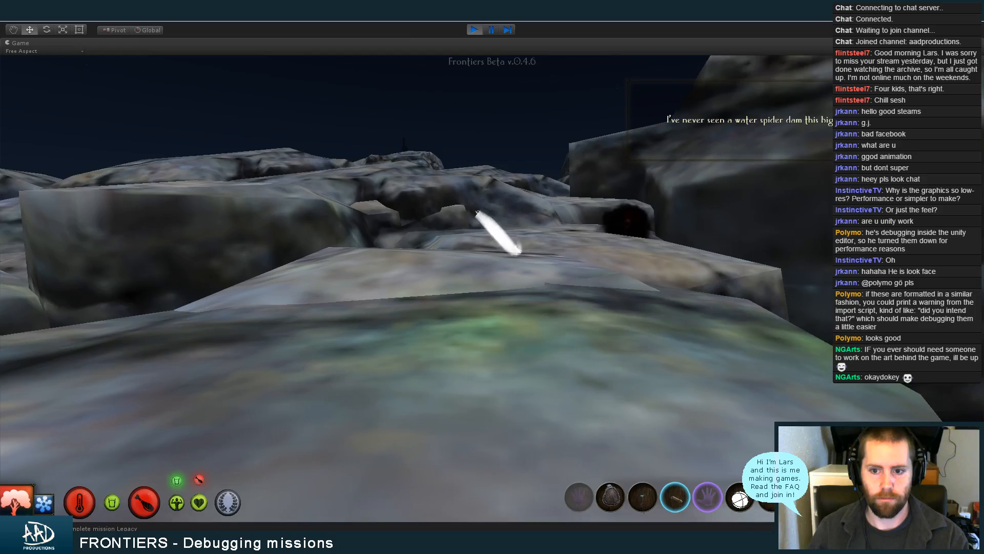
pyautogui.press('w')
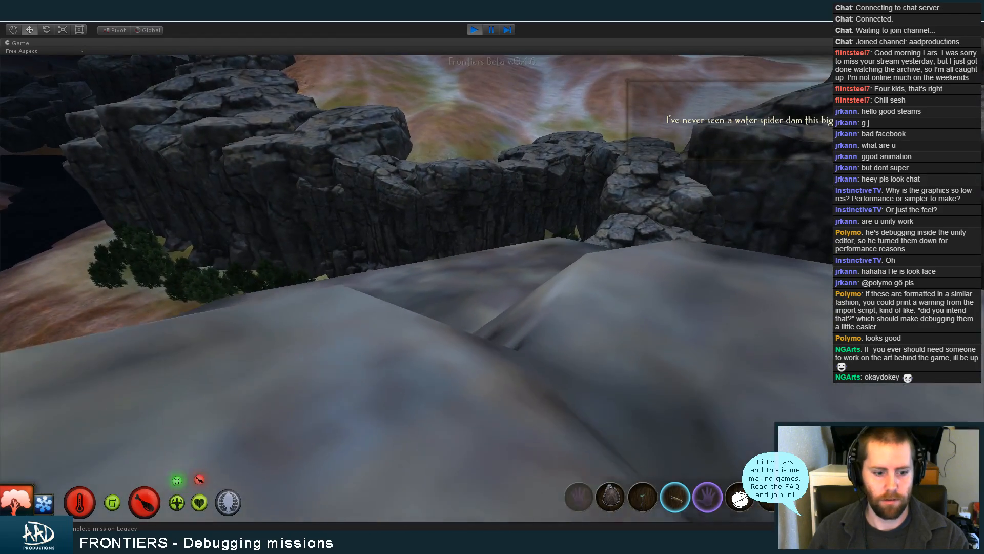
pyautogui.press('w')
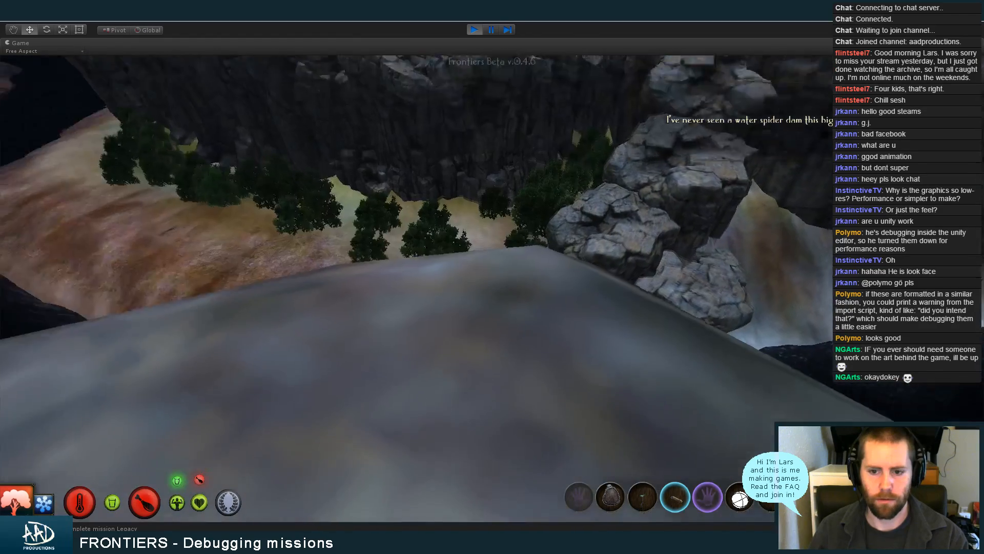
pyautogui.press('w')
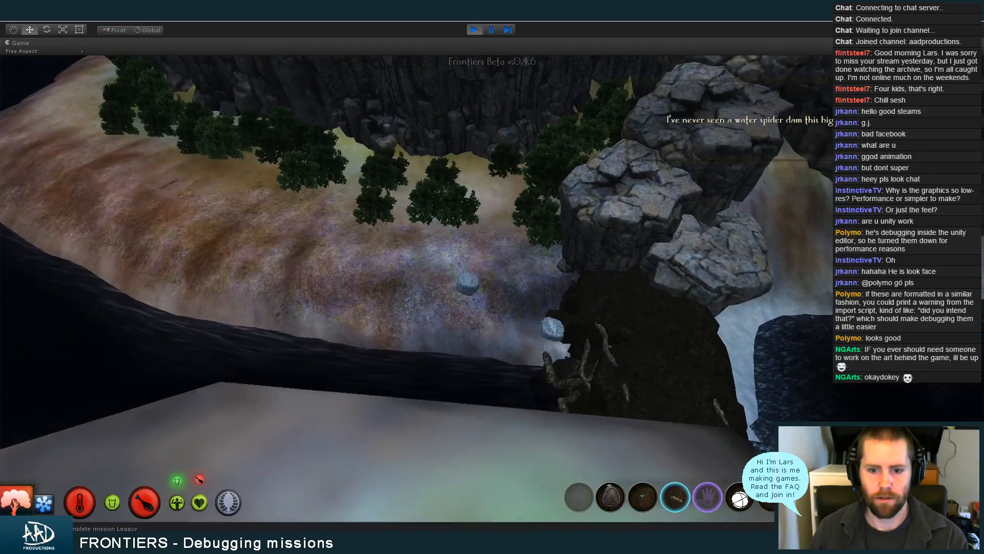
pyautogui.press('w')
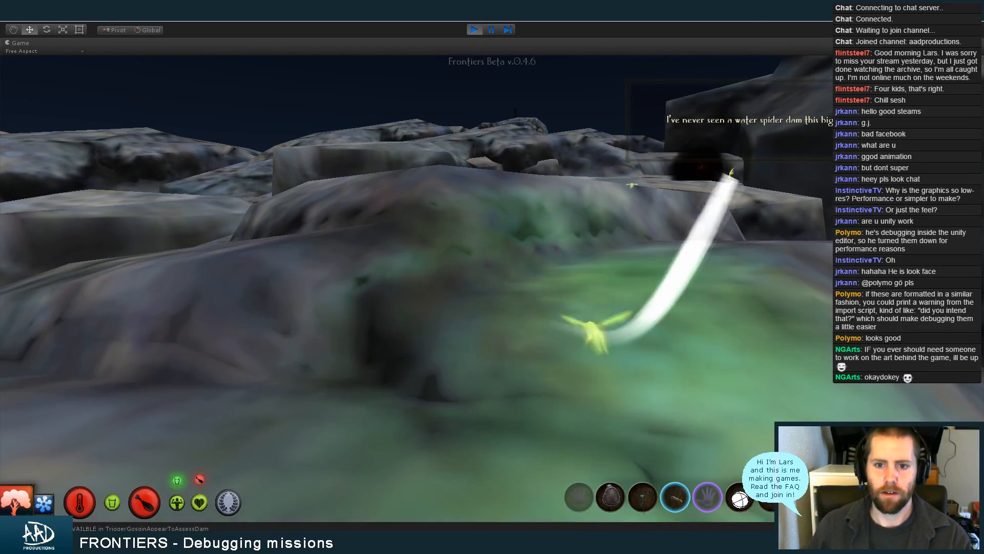
# Pause the running game, search the scene hierarchy for "player", select LocalPlayer and clear the search
pyautogui.press('super')
pyautogui.click(491, 30)
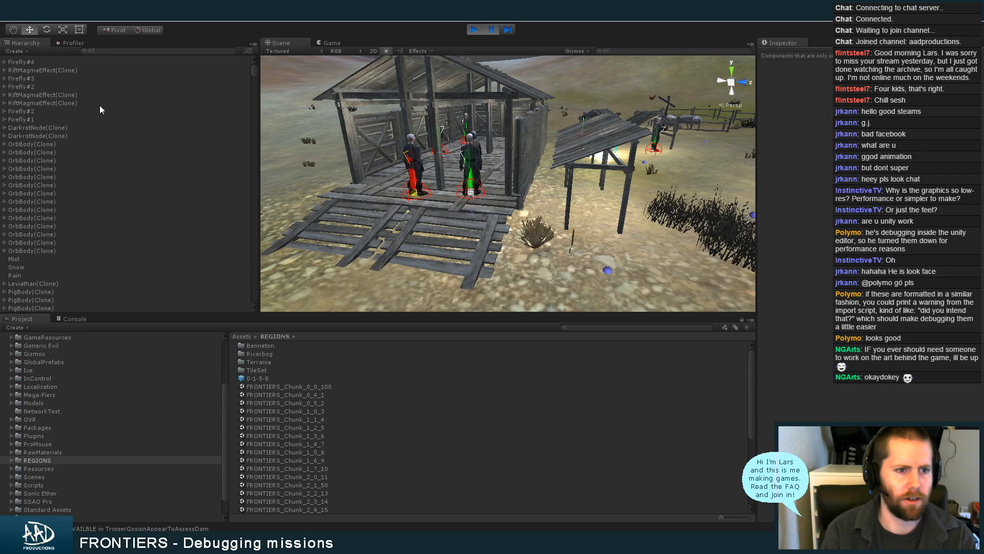
pyautogui.write('player')
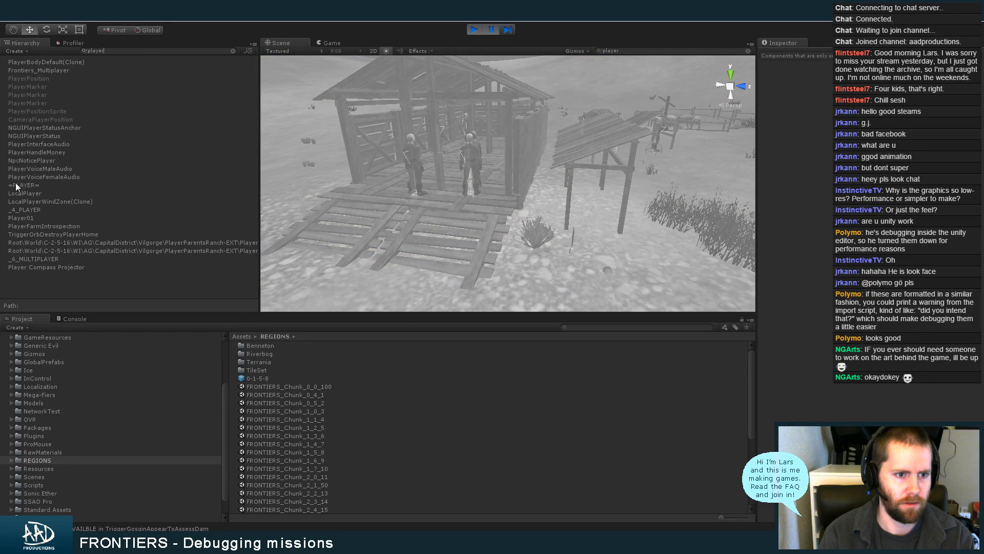
pyautogui.click(15, 185)
pyautogui.click(29, 192)
pyautogui.click(145, 51)
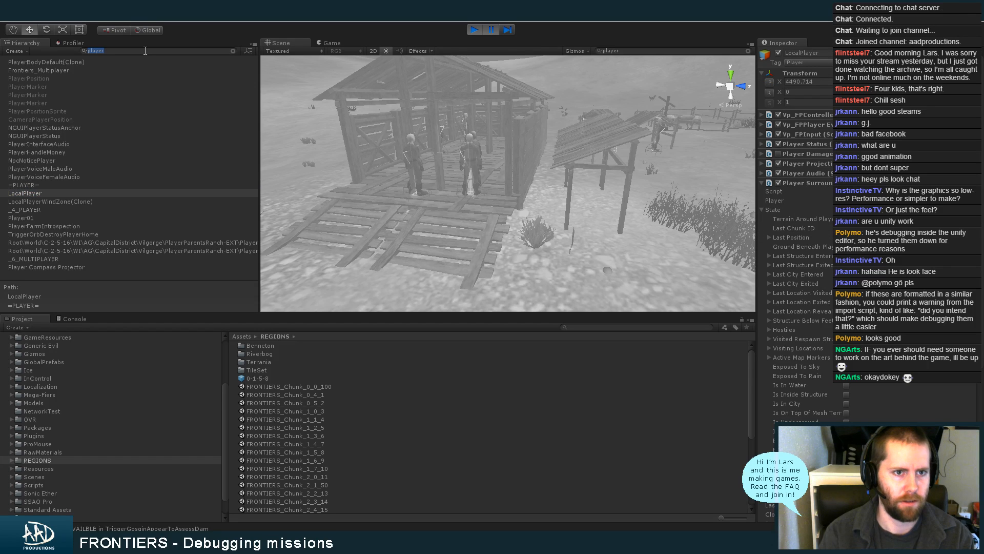
pyautogui.press('BackSpace')
pyautogui.moveTo(254, 73); pyautogui.dragTo(254, 76)
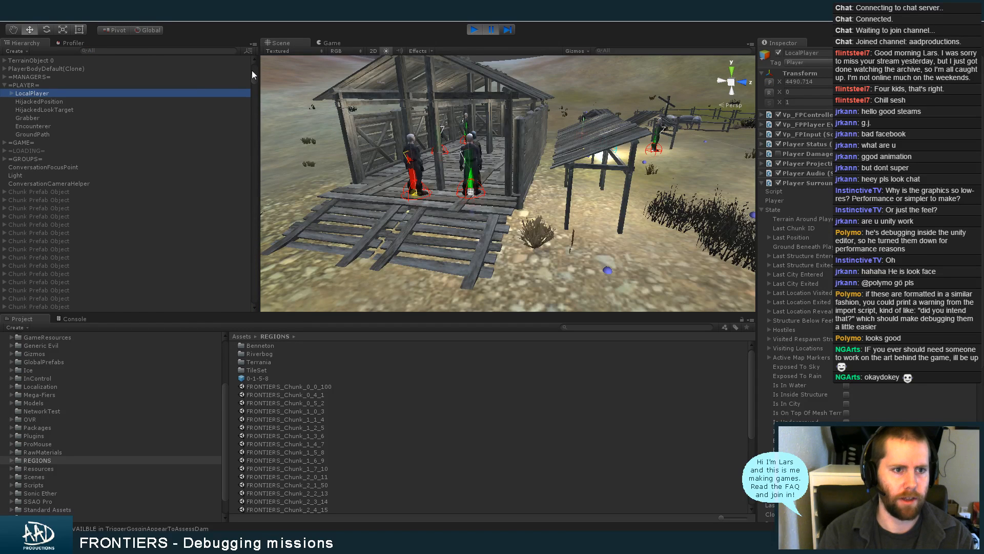
# Frame LocalPlayer's FeetCollider in the scene and look from there towards the spider dam
pyautogui.press('Right')
pyautogui.press('Down')
pyautogui.press('f')
pyautogui.keyDown('alt'); pyautogui.moveTo(613, 205); pyautogui.dragTo(330, 231, button='right'); pyautogui.keyUp('alt')
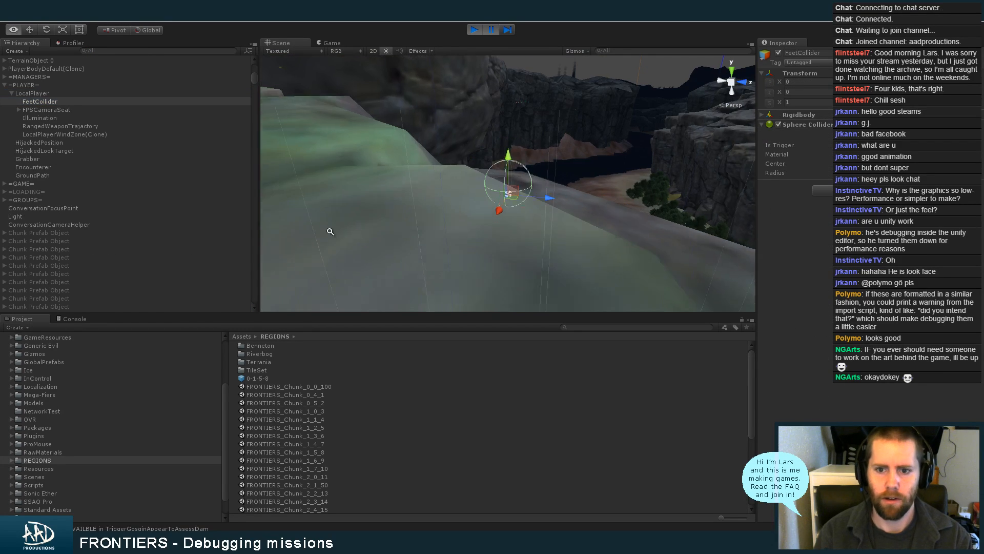
pyautogui.keyDown('alt'); pyautogui.moveTo(330, 231); pyautogui.dragTo(554, 205); pyautogui.keyUp('alt')
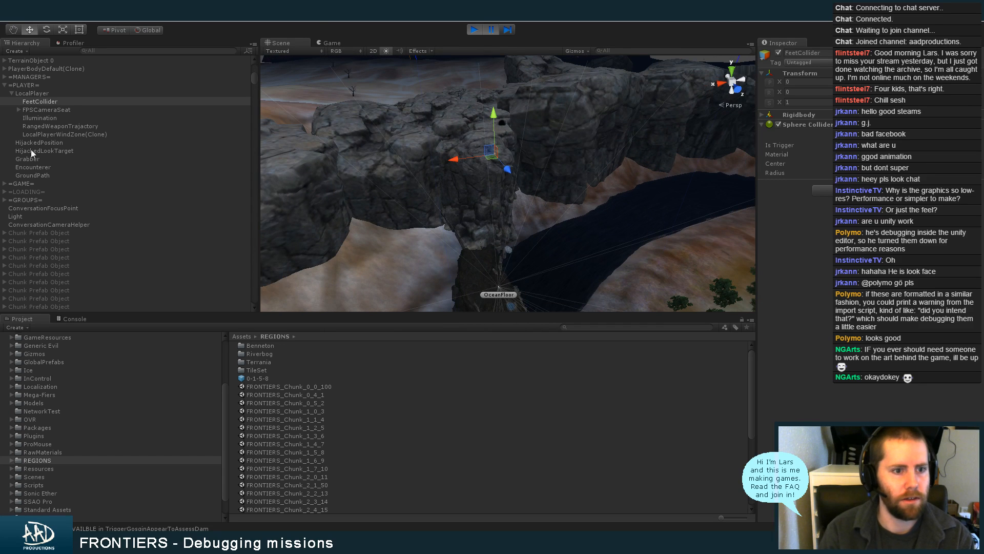
# Locate the dam mesh's chunk C-2-2-13, select its TriggerBehemothDamIntrospection and examine the trigger's area around the dam
pyautogui.click(488, 265)
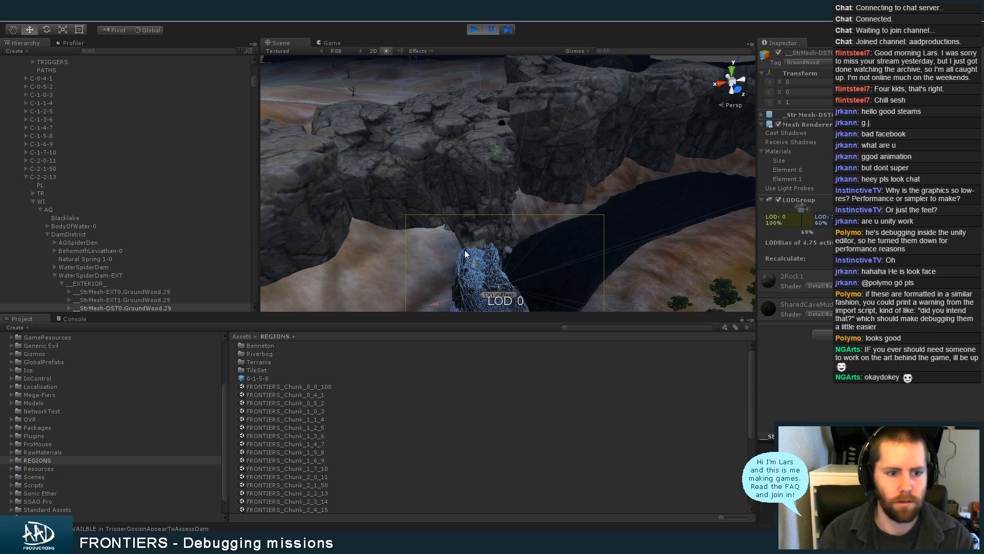
pyautogui.click(33, 201)
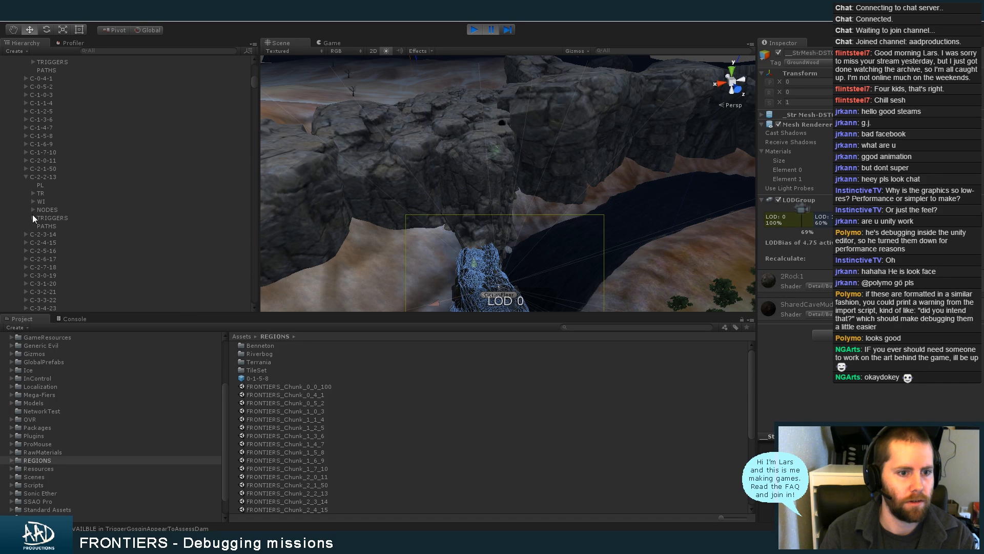
pyautogui.click(33, 218)
pyautogui.doubleClick(91, 226)
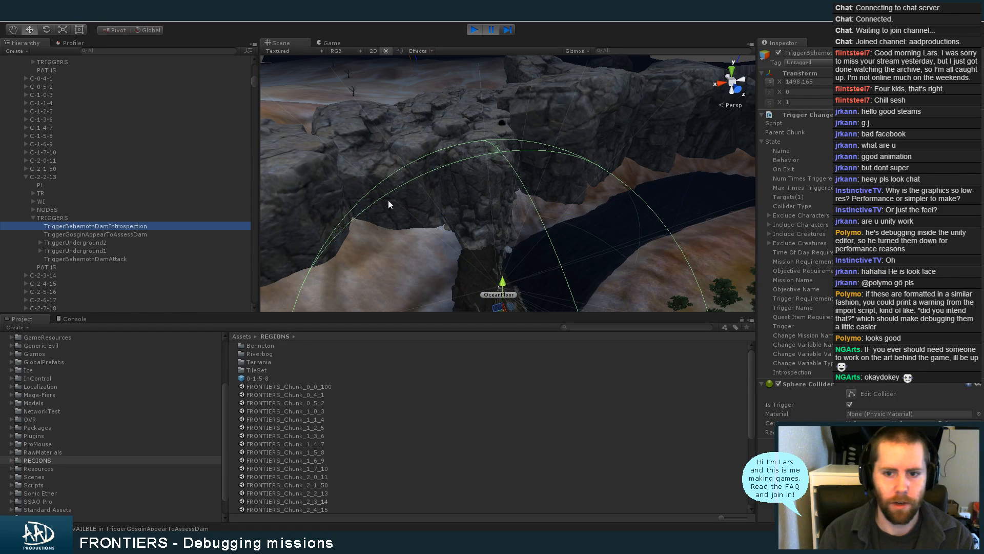
pyautogui.keyDown('alt'); pyautogui.moveTo(571, 246); pyautogui.dragTo(637, 213); pyautogui.keyUp('alt')
pyautogui.keyDown('alt'); pyautogui.moveTo(605, 174); pyautogui.dragTo(588, 253); pyautogui.keyUp('alt')
pyautogui.keyDown('alt'); pyautogui.moveTo(588, 252); pyautogui.dragTo(360, 222, button='right'); pyautogui.keyUp('alt')
pyautogui.keyDown('alt'); pyautogui.moveTo(492, 241); pyautogui.dragTo(520, 192); pyautogui.keyUp('alt')
pyautogui.keyDown('alt'); pyautogui.moveTo(520, 192); pyautogui.dragTo(725, 202, button='right'); pyautogui.keyUp('alt')
pyautogui.keyDown('alt'); pyautogui.moveTo(636, 210); pyautogui.dragTo(632, 264); pyautogui.keyUp('alt')
pyautogui.keyDown('alt'); pyautogui.moveTo(564, 246); pyautogui.dragTo(646, 244, button='right'); pyautogui.keyUp('alt')
# Inspect TriggerGosginAppearToAssessDam's available spawn nodes and its latest log message in the console
pyautogui.click(178, 234)
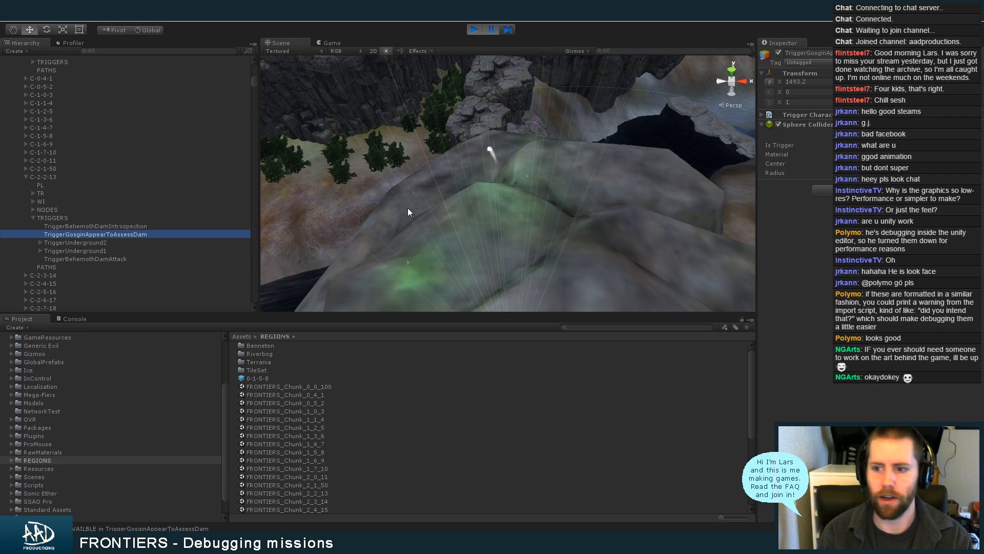
pyautogui.click(851, 115)
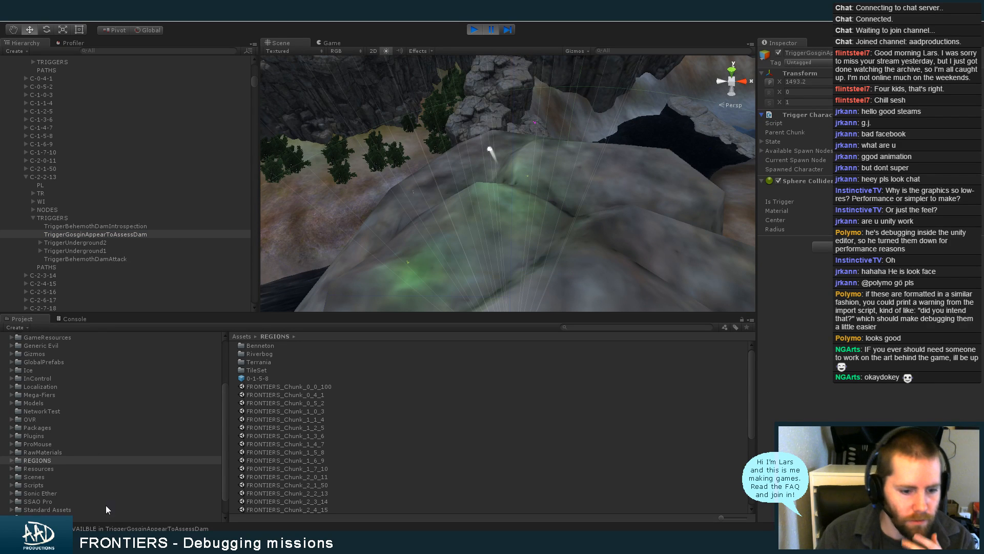
pyautogui.click(111, 529)
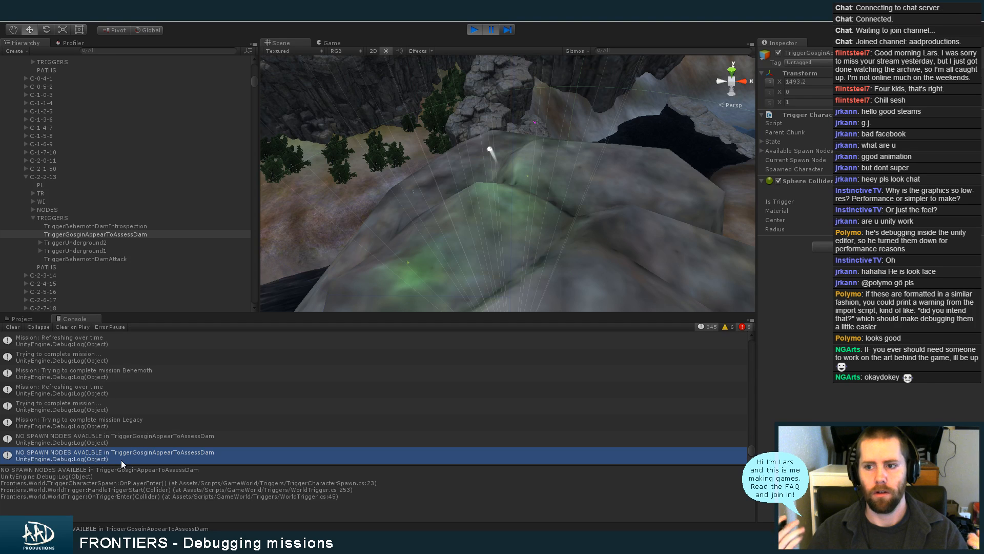
pyautogui.click(794, 151)
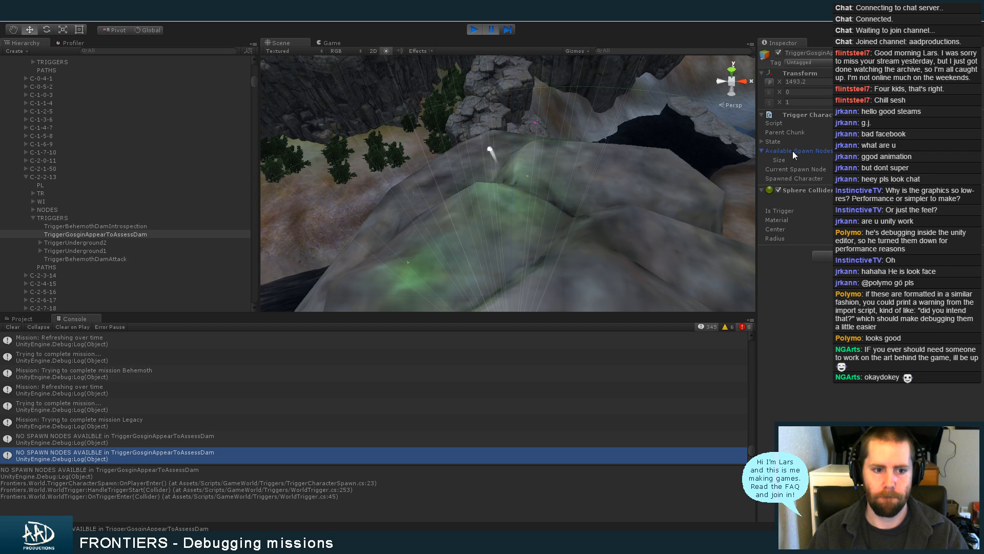
pyautogui.click(792, 151)
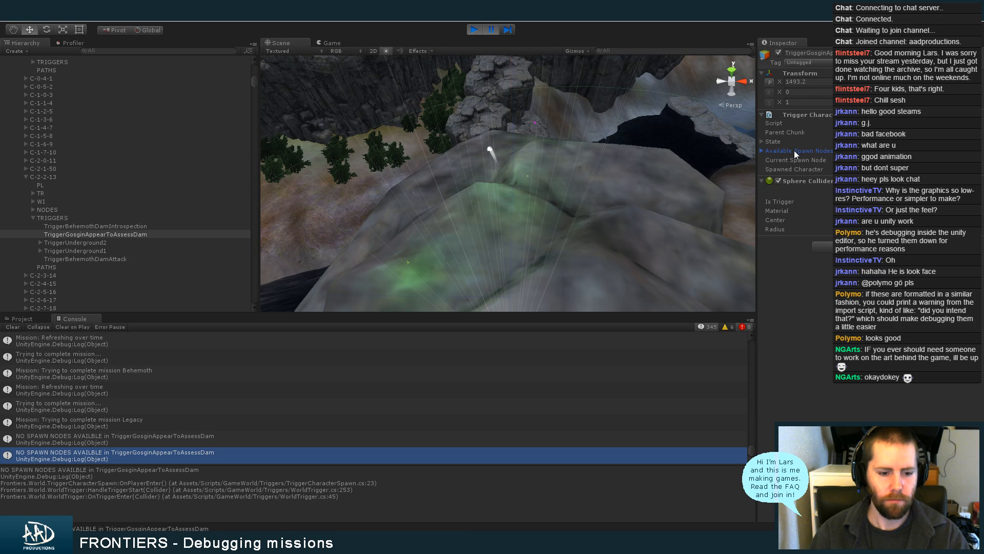
# Open the trigger's TriggerCharacterSpawn script in MonoDevelop and read through OnPlayerEnter and SpawnOverTime
pyautogui.doubleClick(871, 123)
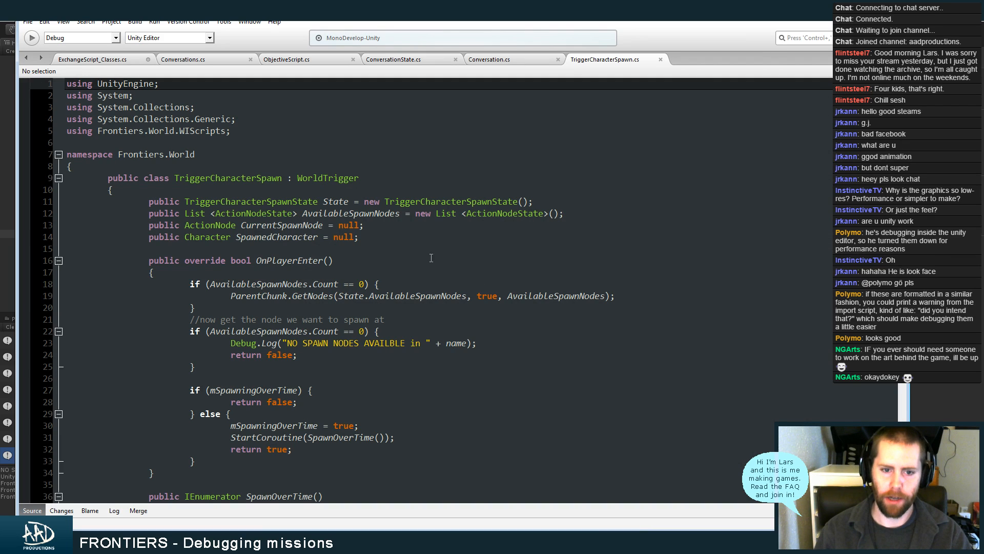
pyautogui.click(431, 331)
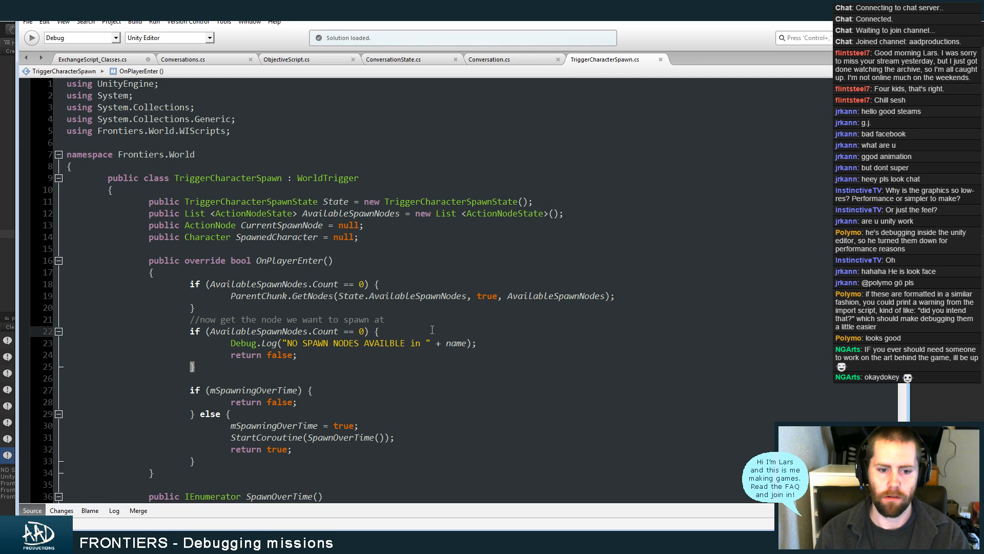
pyautogui.scroll(-10, 396, 291)
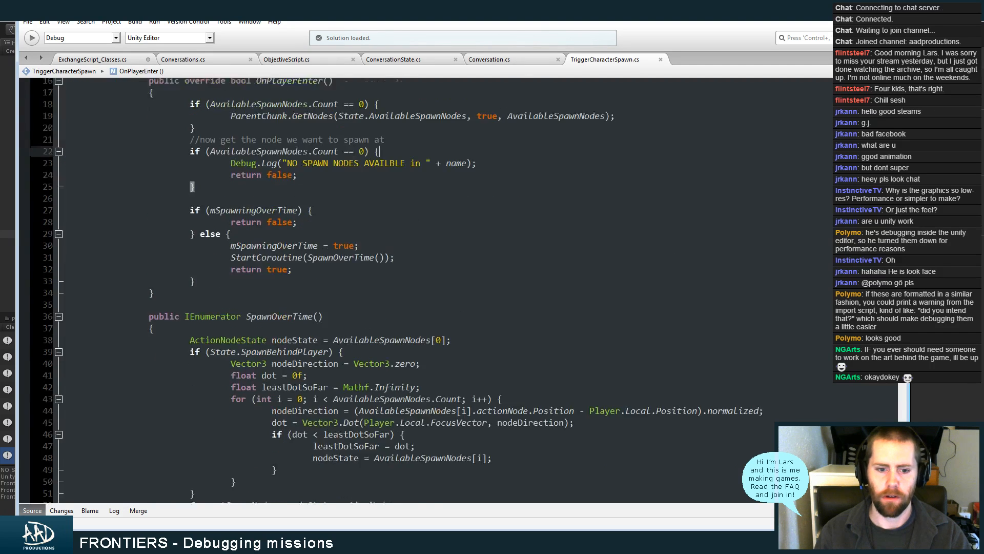
pyautogui.scroll(-5, 395, 291)
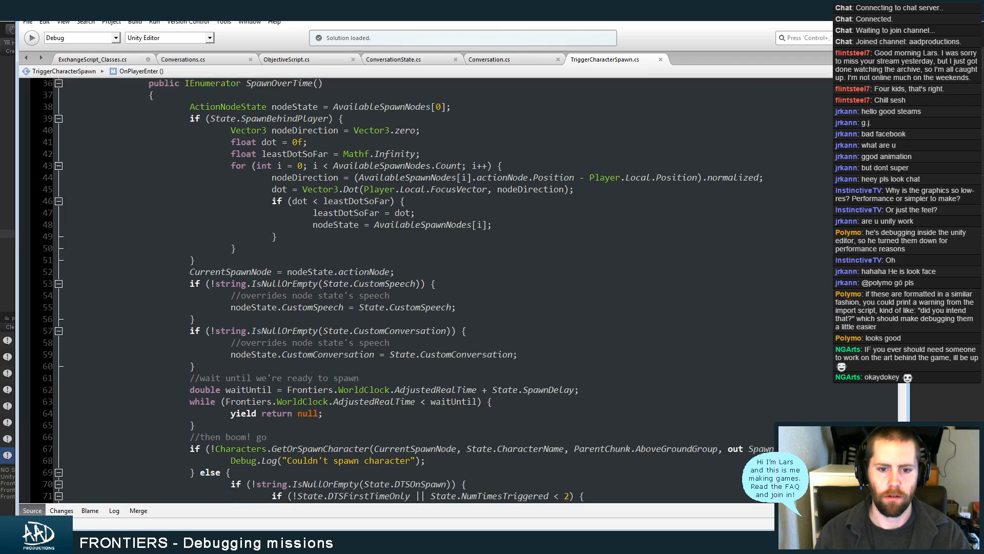
pyautogui.scroll(-2, 396, 291)
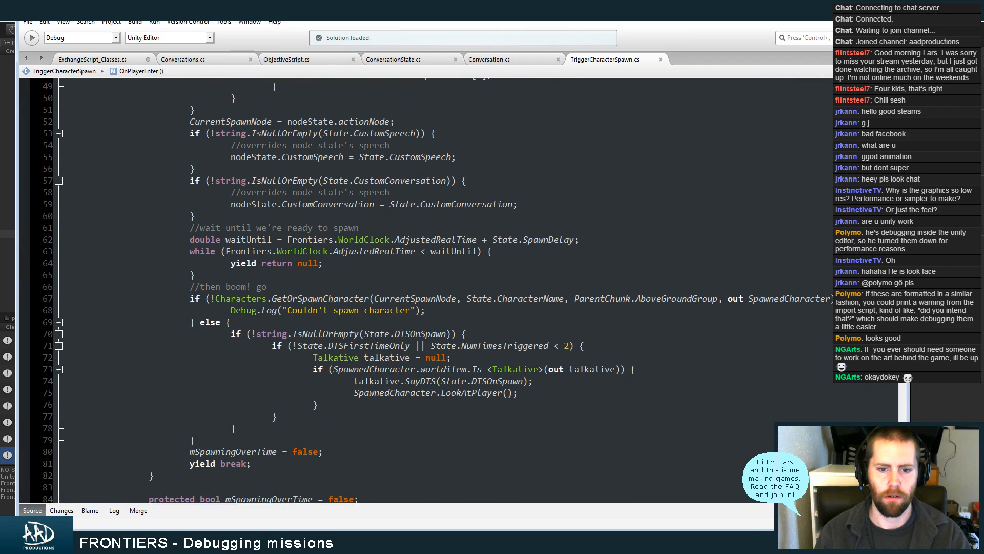
# Read back through SpawnOverTime and OnPlayerEnter up to the top of the TriggerCharacterSpawn script
pyautogui.scroll(1, 396, 291)
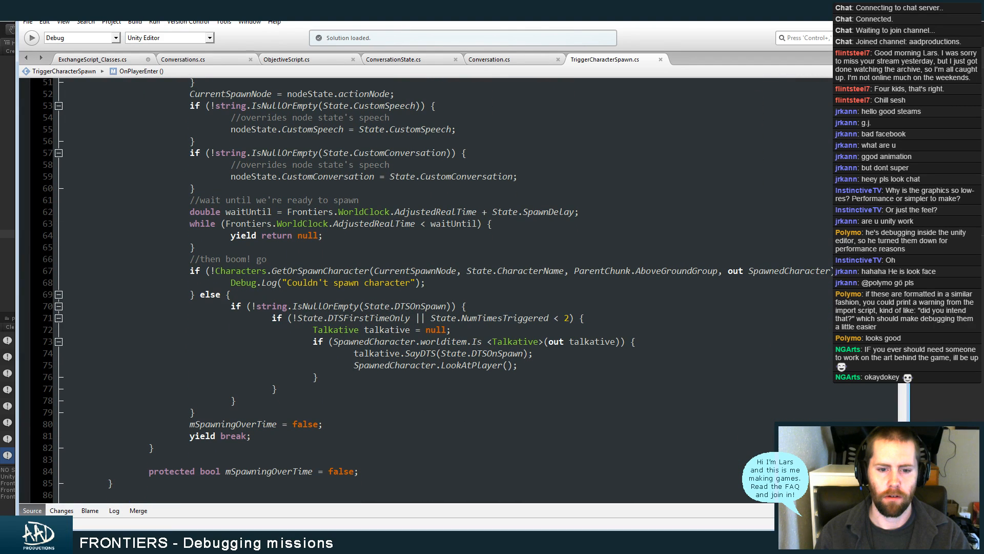
pyautogui.scroll(1, 396, 290)
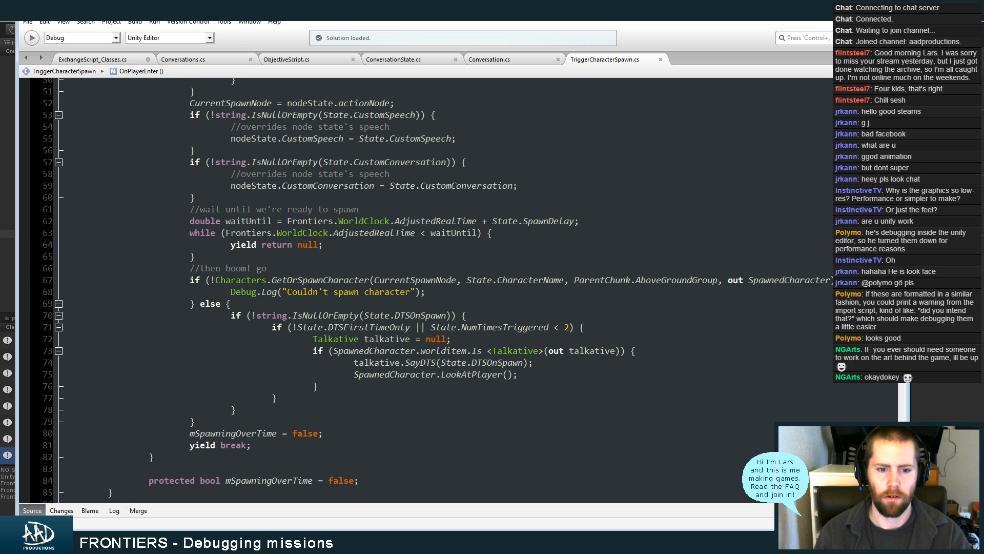
pyautogui.scroll(15, 396, 291)
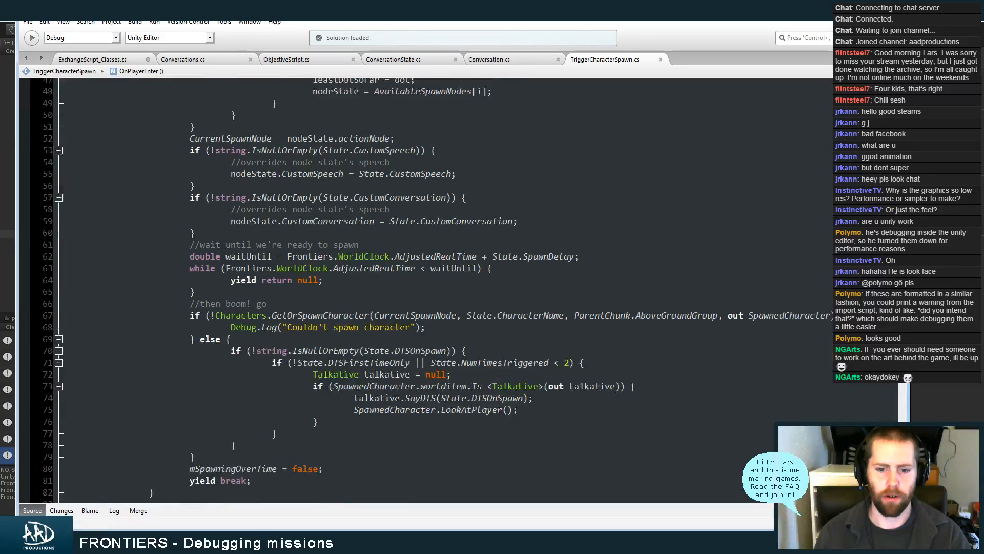
pyautogui.scroll(2, 396, 291)
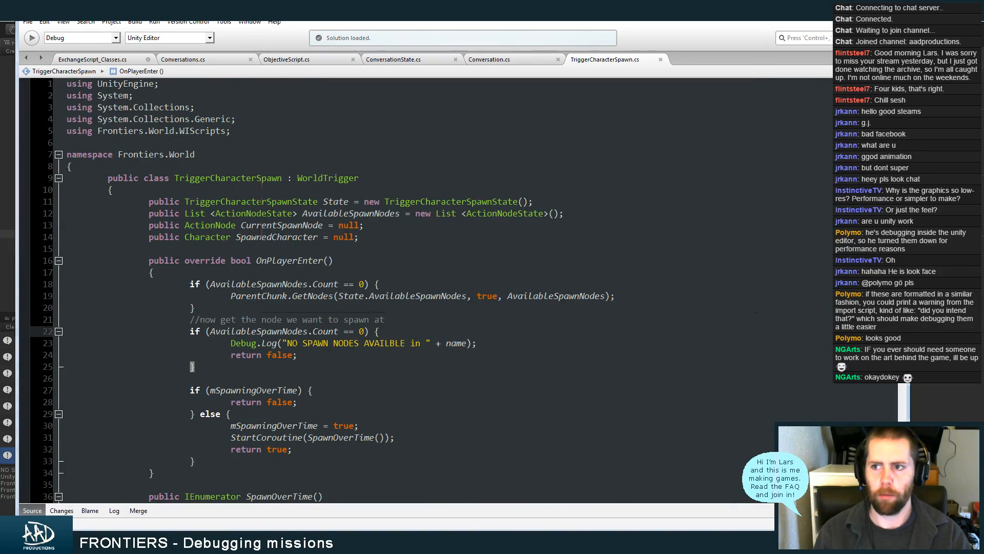
# Switch to Unity and locate the village in the scene, framing the area around its small open shelters
pyautogui.hotkey('alt', 'Tab')
pyautogui.keyDown('alt'); pyautogui.moveTo(546, 174); pyautogui.dragTo(334, 228, button='right'); pyautogui.keyUp('alt')
pyautogui.keyDown('alt'); pyautogui.moveTo(334, 229); pyautogui.dragTo(681, 245, button='middle'); pyautogui.keyUp('alt')
pyautogui.moveTo(418, 266); pyautogui.dragTo(517, 158, button='right')
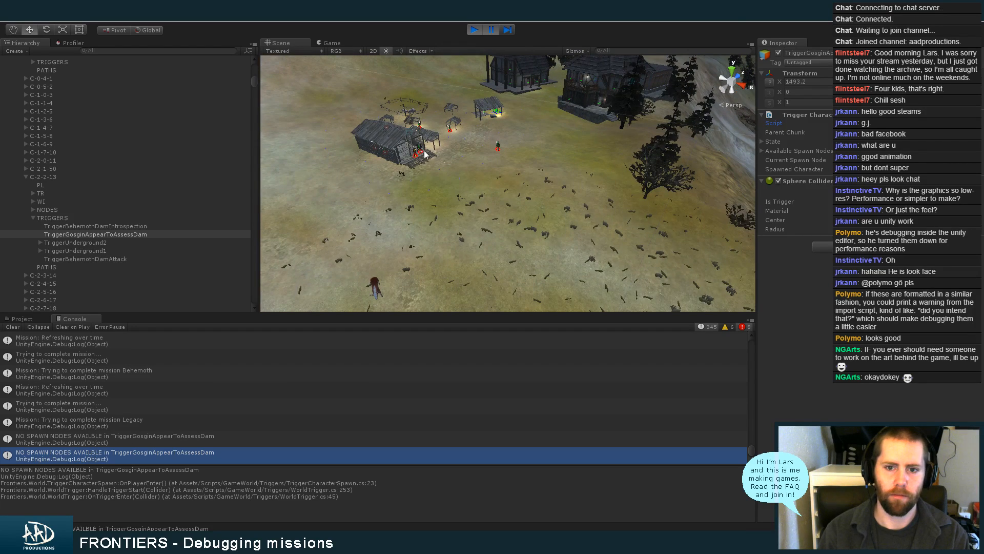
pyautogui.keyDown('alt'); pyautogui.moveTo(413, 157); pyautogui.dragTo(442, 172, button='right'); pyautogui.keyUp('alt')
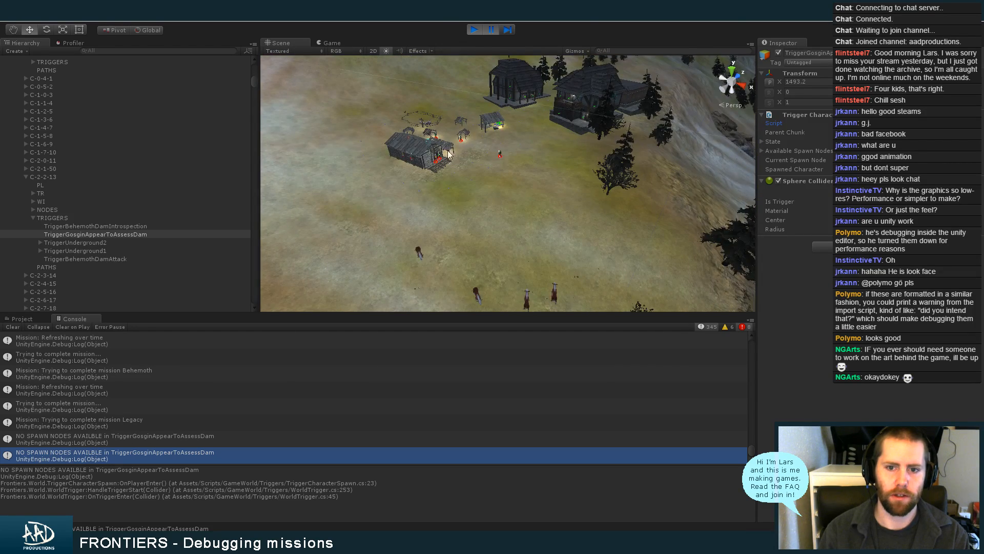
pyautogui.click(460, 140)
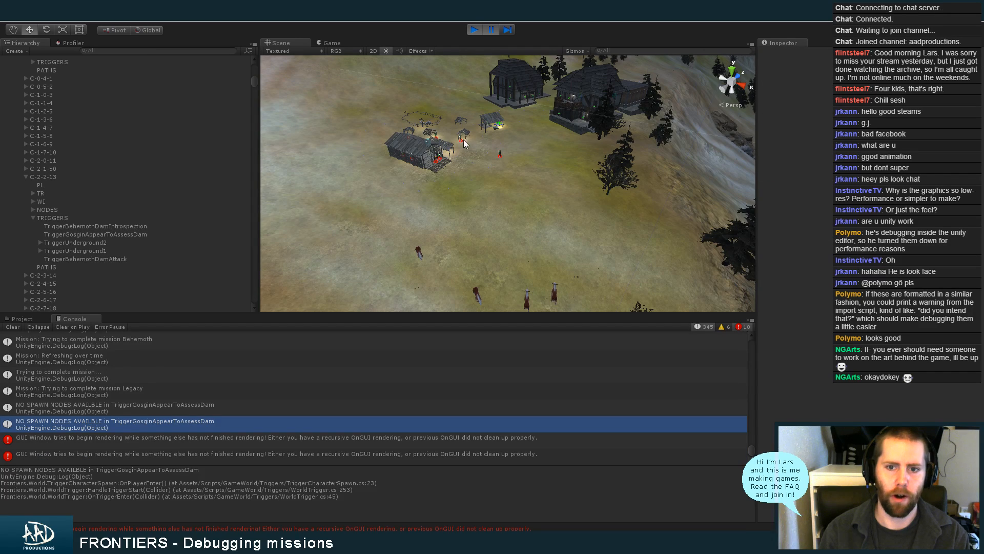
pyautogui.click(463, 140)
pyautogui.press('f')
# Examine the characters standing at their nodes beside the village shelters from close up
pyautogui.click(530, 201)
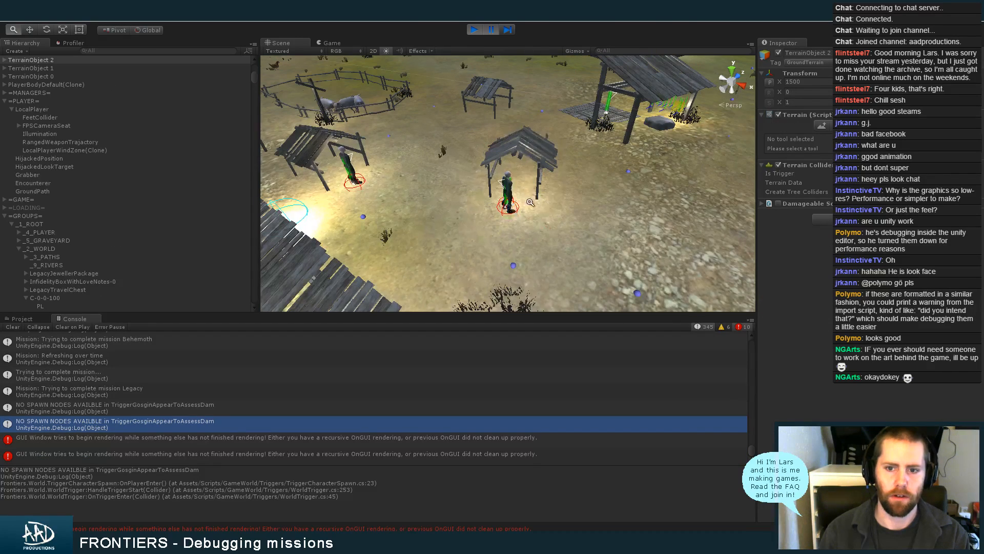
pyautogui.keyDown('alt'); pyautogui.moveTo(530, 202); pyautogui.dragTo(605, 210, button='right'); pyautogui.keyUp('alt')
pyautogui.keyDown('alt'); pyautogui.moveTo(605, 211); pyautogui.dragTo(492, 180); pyautogui.keyUp('alt')
pyautogui.keyDown('alt'); pyautogui.moveTo(492, 179); pyautogui.dragTo(558, 193, button='right'); pyautogui.keyUp('alt')
pyautogui.keyDown('alt'); pyautogui.moveTo(559, 192); pyautogui.dragTo(630, 186); pyautogui.keyUp('alt')
pyautogui.keyDown('alt'); pyautogui.moveTo(630, 186); pyautogui.dragTo(661, 189, button='right'); pyautogui.keyUp('alt')
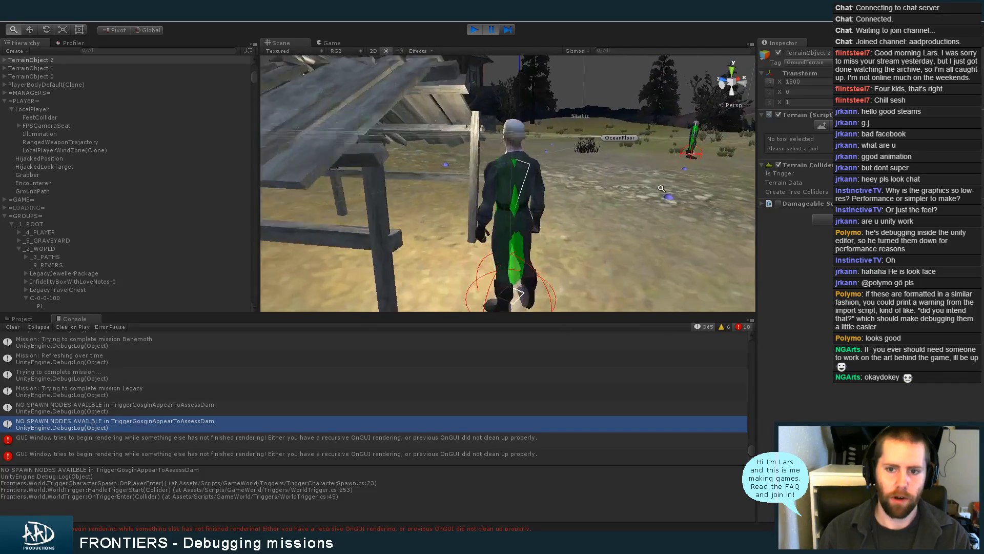
# Look from the village towards the dam and examine the rocky top where the character should appear
pyautogui.keyDown('alt'); pyautogui.moveTo(661, 189); pyautogui.dragTo(538, 233); pyautogui.keyUp('alt')
pyautogui.keyDown('alt'); pyautogui.moveTo(666, 205); pyautogui.dragTo(536, 208, button='right'); pyautogui.keyUp('alt')
pyautogui.keyDown('alt'); pyautogui.moveTo(536, 207); pyautogui.dragTo(562, 198); pyautogui.keyUp('alt')
pyautogui.keyDown('alt'); pyautogui.moveTo(562, 199); pyautogui.dragTo(302, 210, button='right'); pyautogui.keyUp('alt')
pyautogui.keyDown('alt'); pyautogui.moveTo(605, 205); pyautogui.dragTo(560, 263); pyautogui.keyUp('alt')
pyautogui.scroll(6, 559, 265)
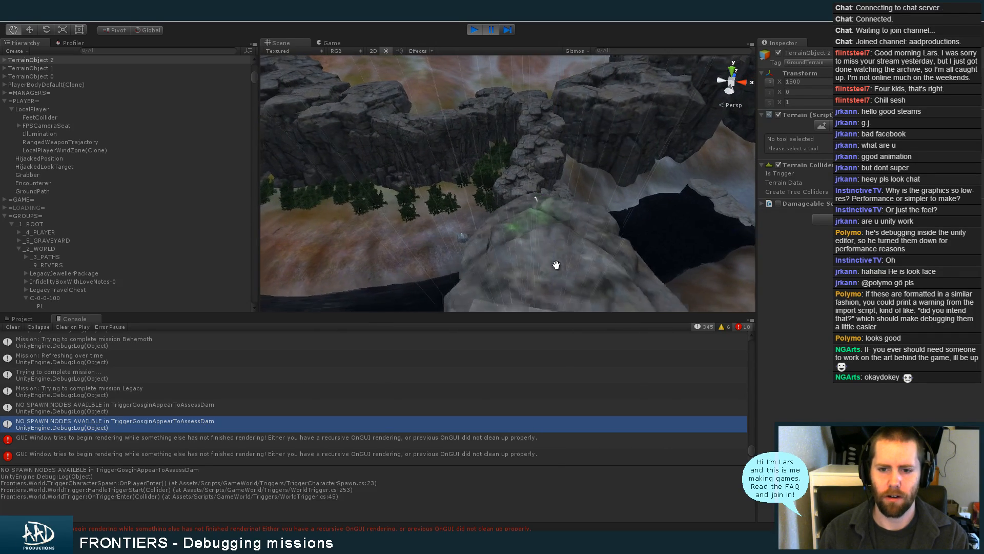
pyautogui.scroll(3, 564, 232)
pyautogui.moveTo(557, 265)
pyautogui.mouseDown(button='middle')
pyautogui.moveTo(565, 231)
pyautogui.moveTo(580, 254)
pyautogui.moveTo(573, 259)
pyautogui.mouseUp(button='middle')
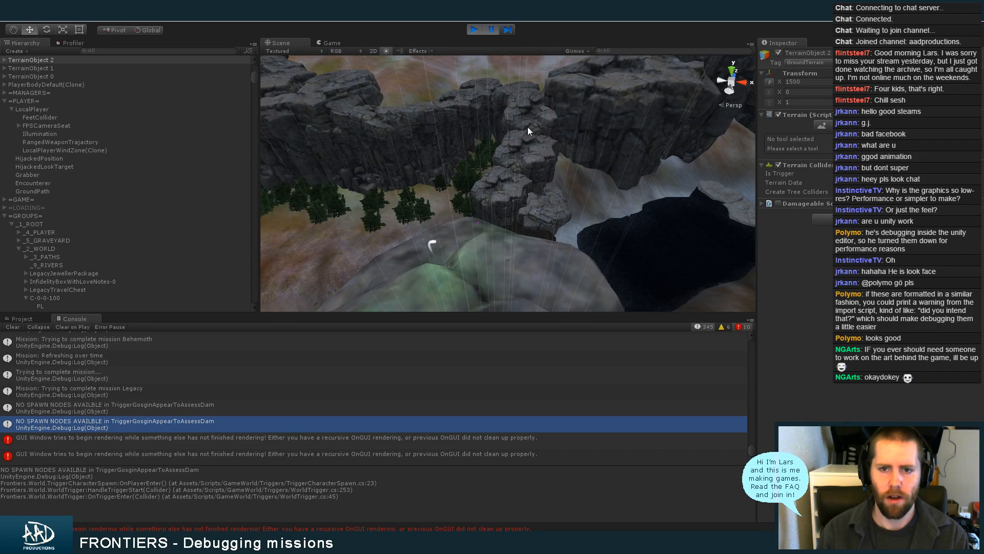
# Stop play mode and bring up the project's asset folders
pyautogui.click(476, 30)
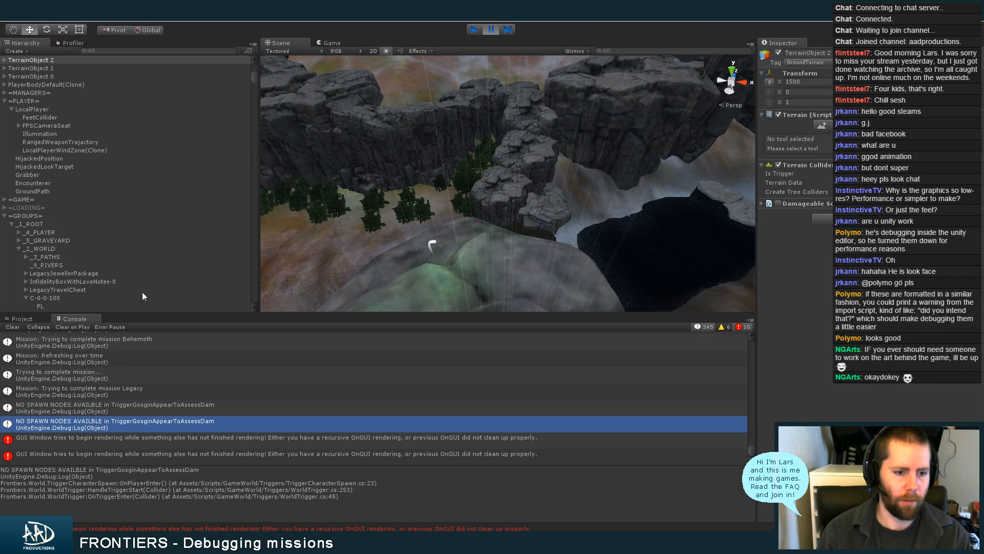
pyautogui.hotkey('ctrl', 'p')
pyautogui.click(32, 319)
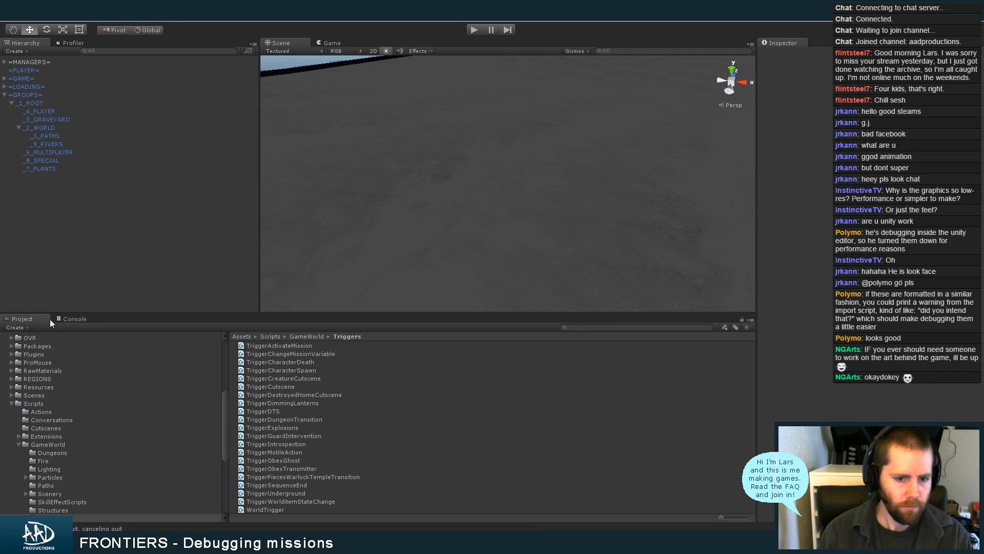
# Open the scene FRONTIERS_Chunk_2_2_13 from the REGIONS folder, saving the changes to Startup.unity
pyautogui.click(591, 326)
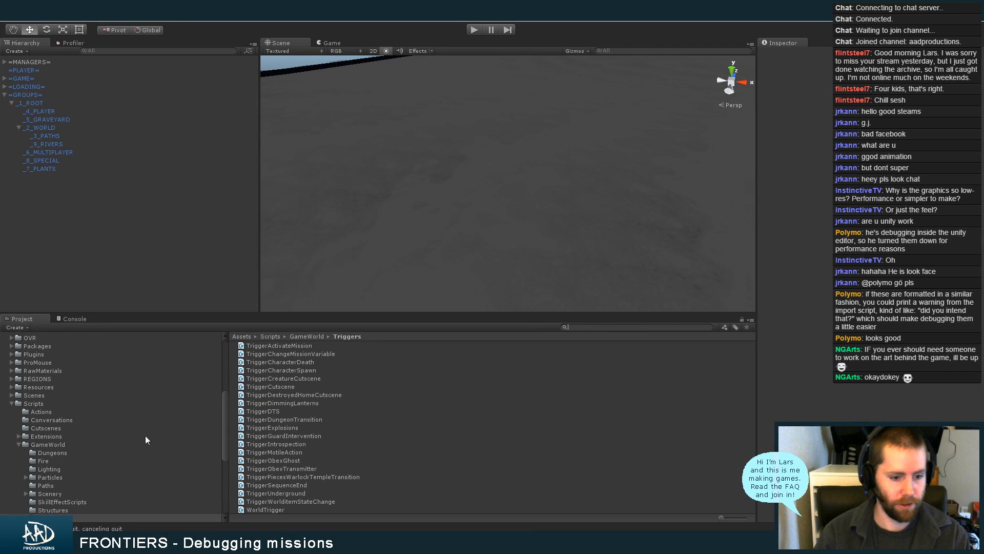
pyautogui.click(22, 443)
pyautogui.click(18, 444)
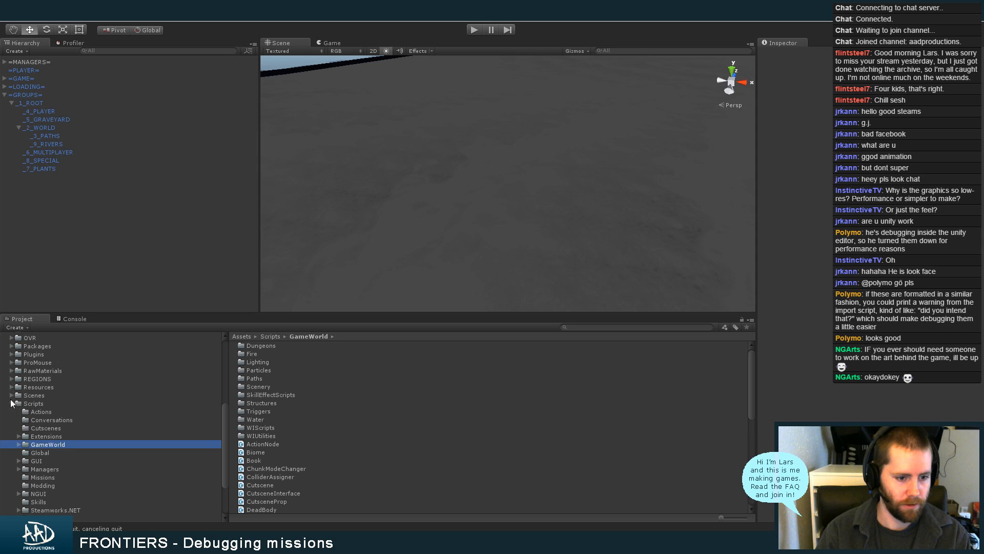
pyautogui.scroll(3, 42, 399)
pyautogui.click(37, 440)
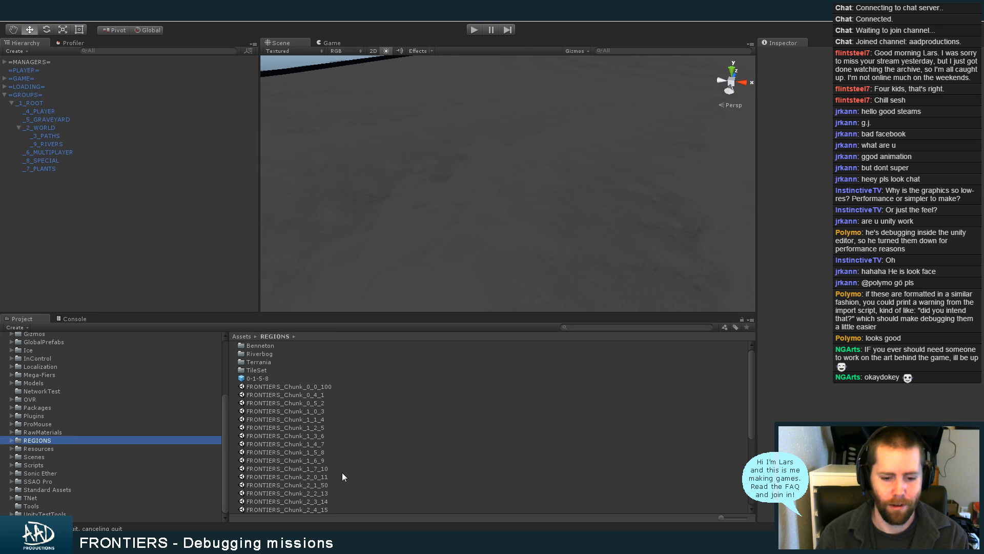
pyautogui.doubleClick(339, 494)
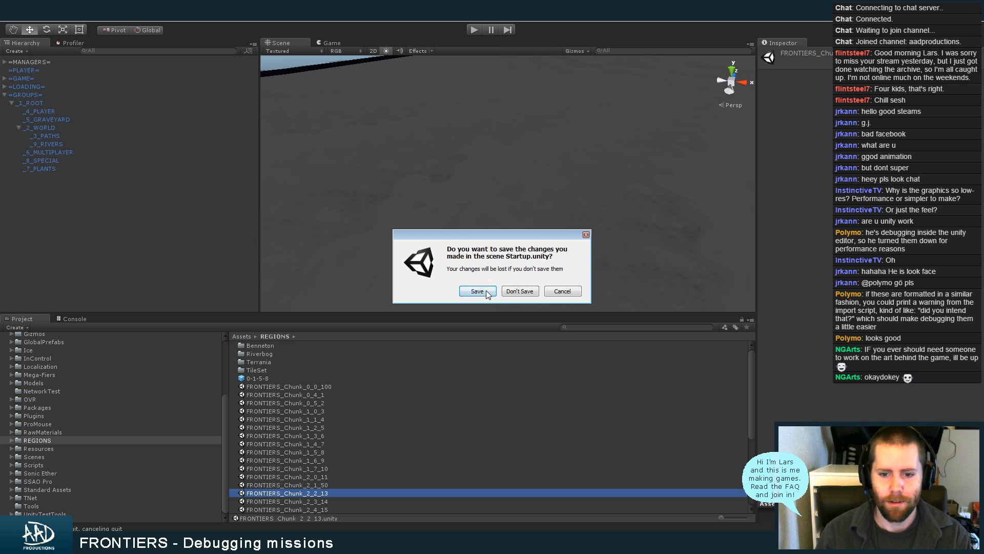
pyautogui.click(486, 292)
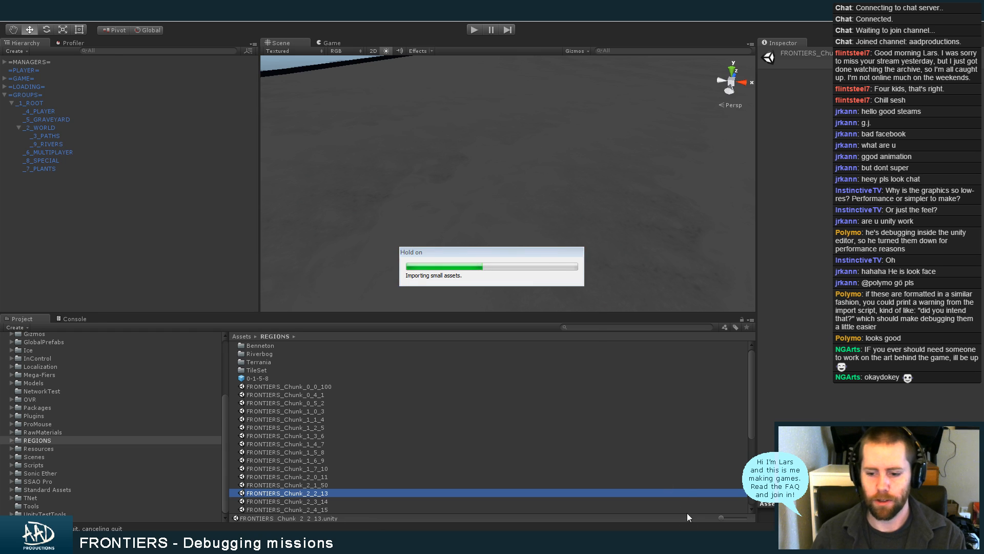
# Dismiss the Unity Bug Reporter without sending a report and return to the Unity editor
pyautogui.click(588, 370)
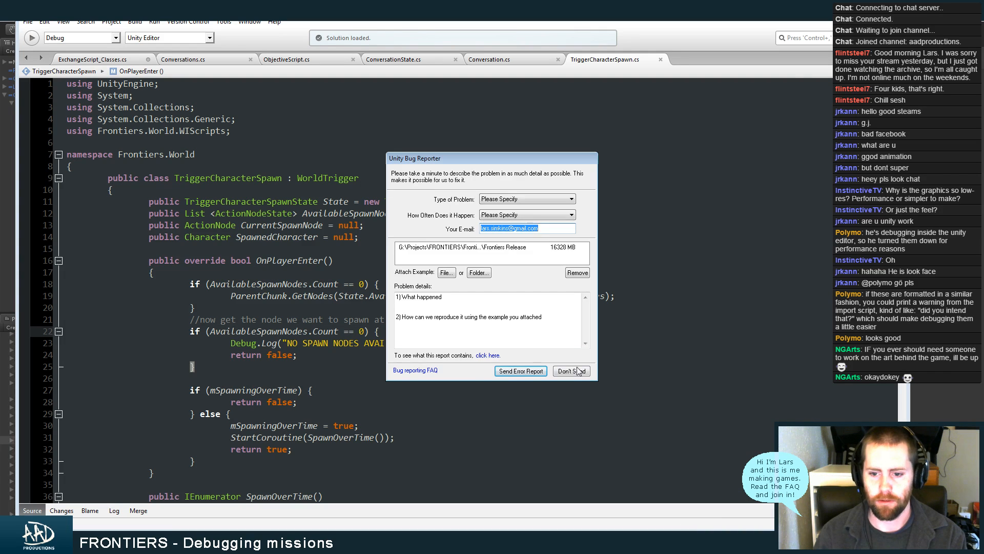
pyautogui.click(578, 369)
pyautogui.click(82, 541)
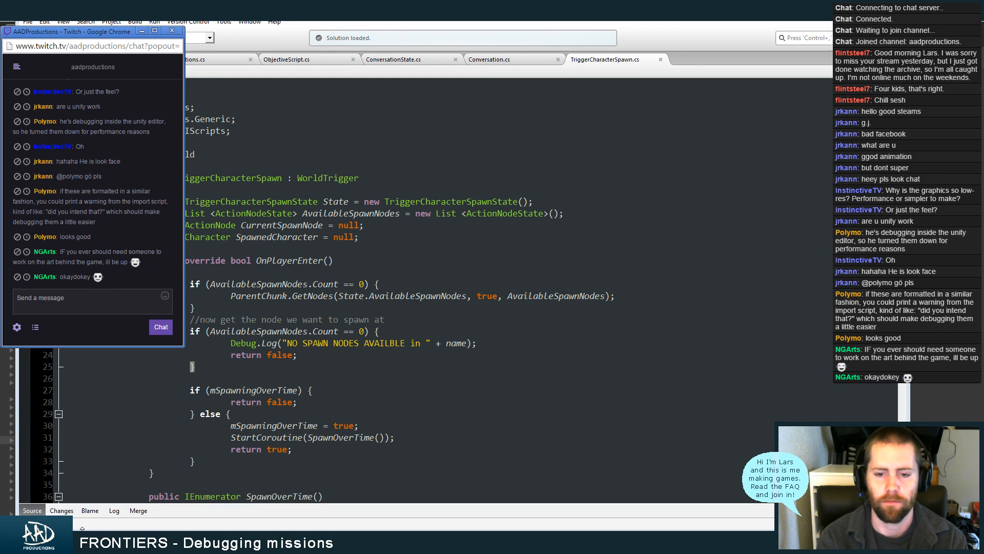
pyautogui.hotkey('alt', 'Tab')
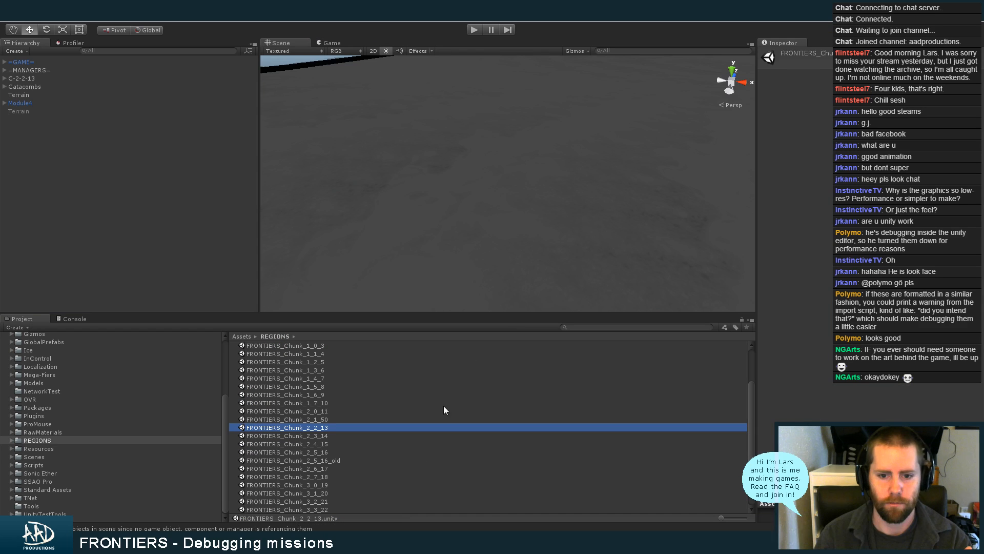
# Expand the triggers of C-2-2-13 and frame TriggerGosginAppearToAssessDam in the scene
pyautogui.click(4, 79)
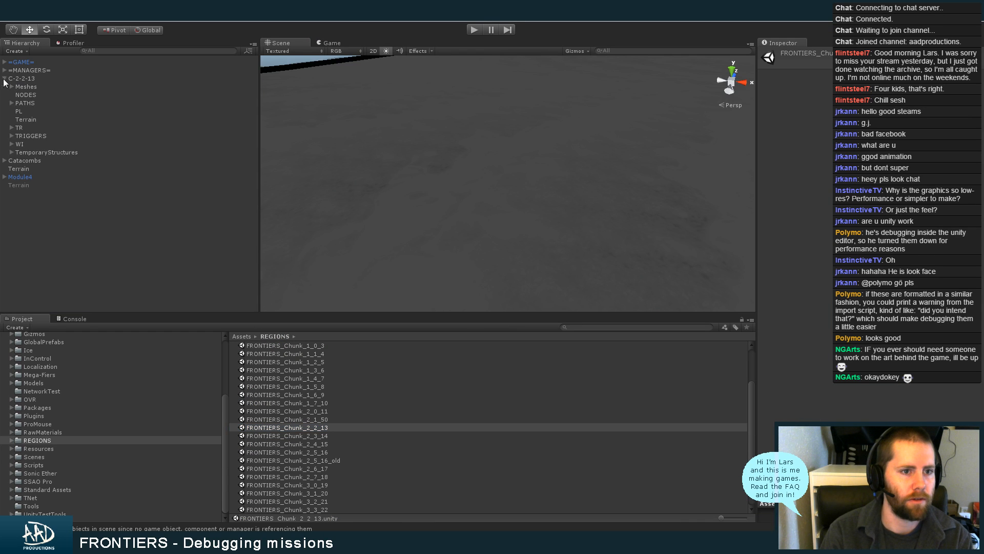
pyautogui.click(11, 136)
pyautogui.doubleClick(38, 152)
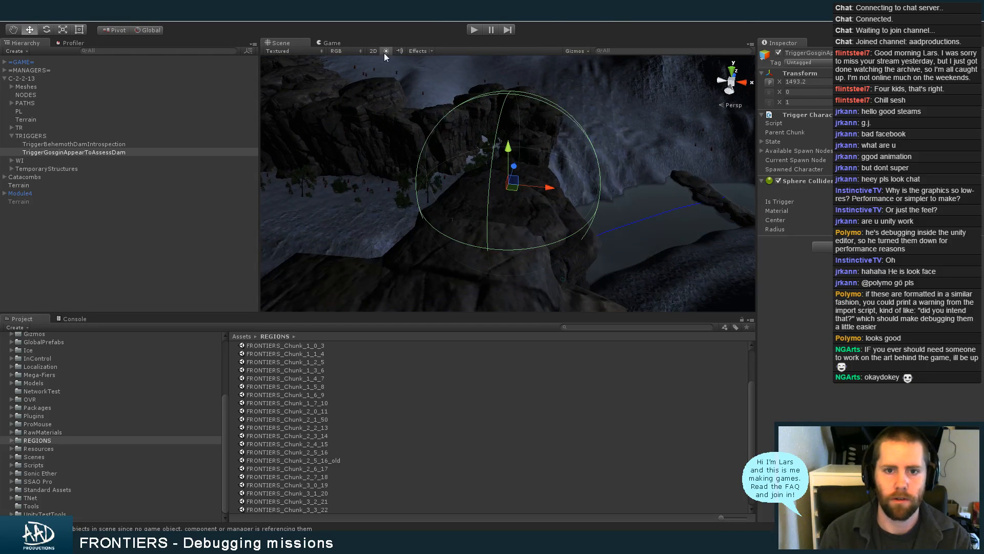
# Turn off the scene lighting and create an empty child object under TriggerGosginAppearToAssessDam
pyautogui.click(386, 51)
pyautogui.click(79, 16)
pyautogui.click(98, 38)
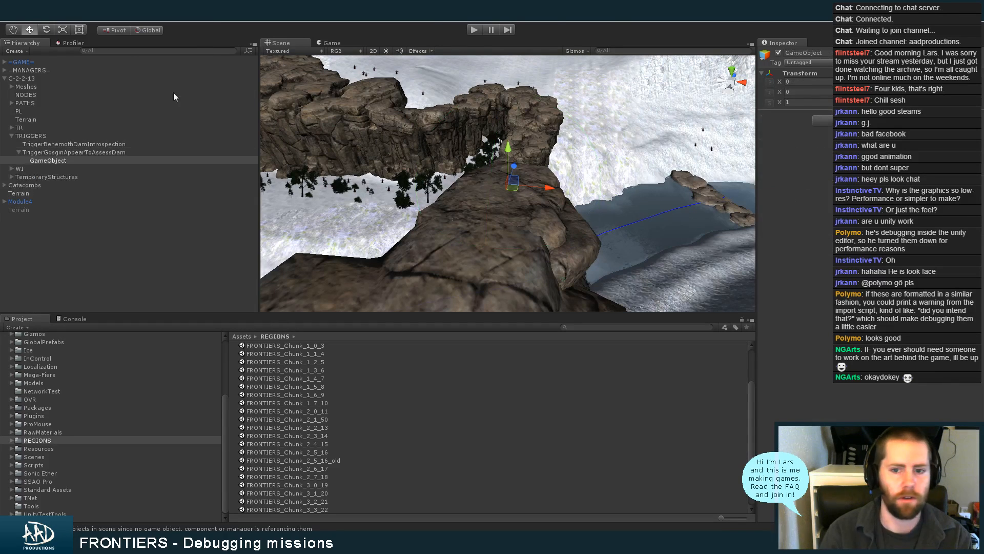
pyautogui.moveTo(508, 189); pyautogui.dragTo(504, 197)
pyautogui.keyDown('alt'); pyautogui.moveTo(504, 197); pyautogui.dragTo(700, 219, button='right'); pyautogui.keyUp('alt')
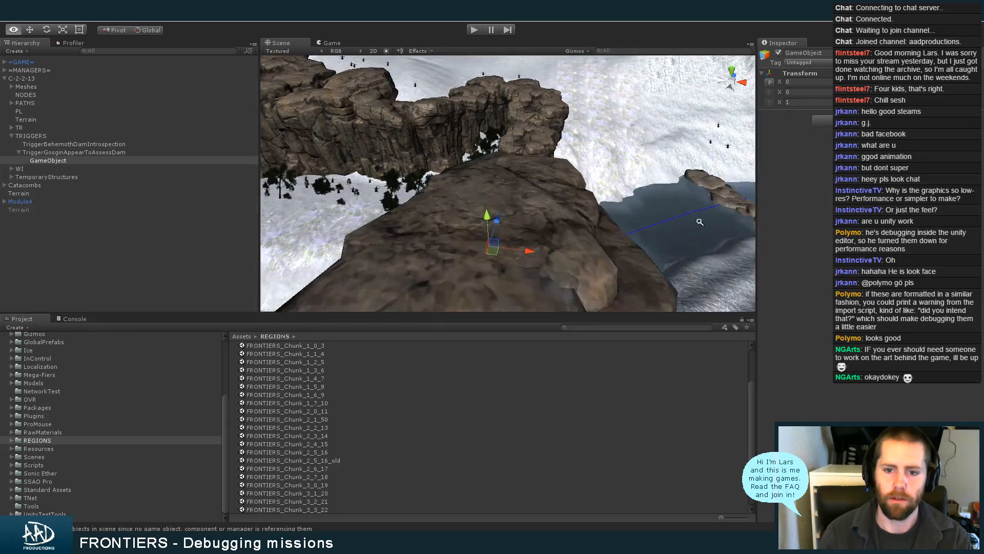
pyautogui.keyDown('alt'); pyautogui.moveTo(701, 220); pyautogui.dragTo(438, 209); pyautogui.keyUp('alt')
# Switch to MonoDevelop and review how SpawnOverTime picks its spawn node in TriggerCharacterSpawn
pyautogui.click(647, 538)
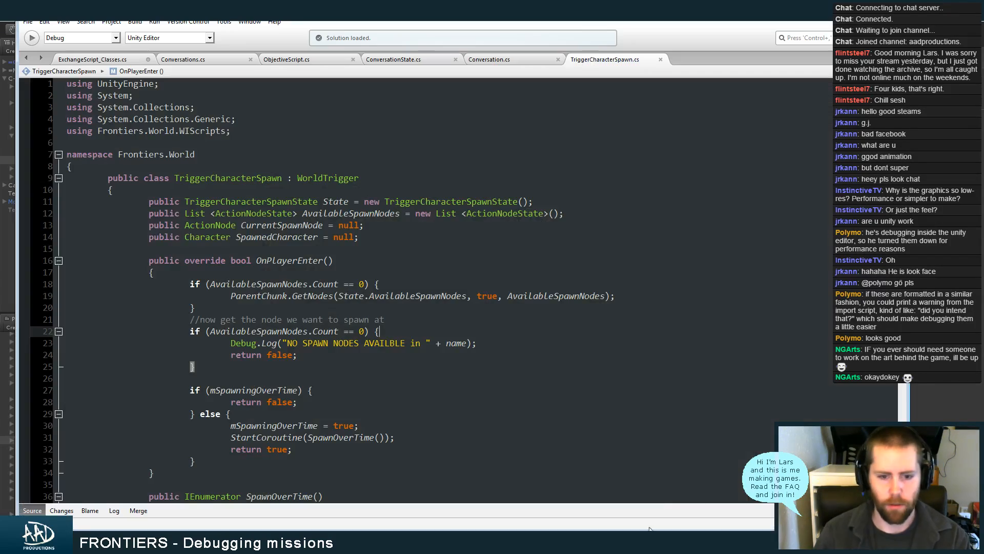
pyautogui.scroll(-17, 425, 290)
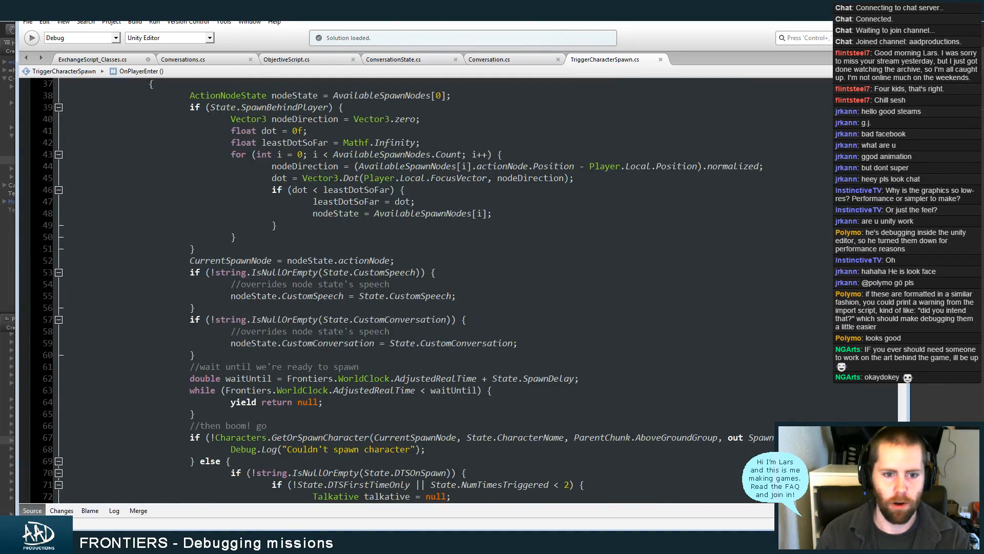
pyautogui.scroll(4, 425, 290)
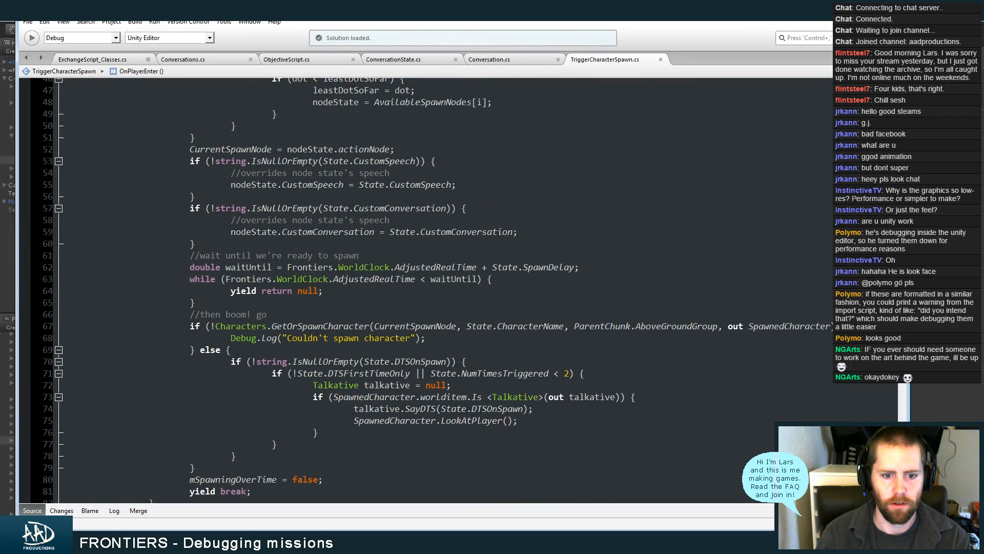
pyautogui.scroll(2, 425, 290)
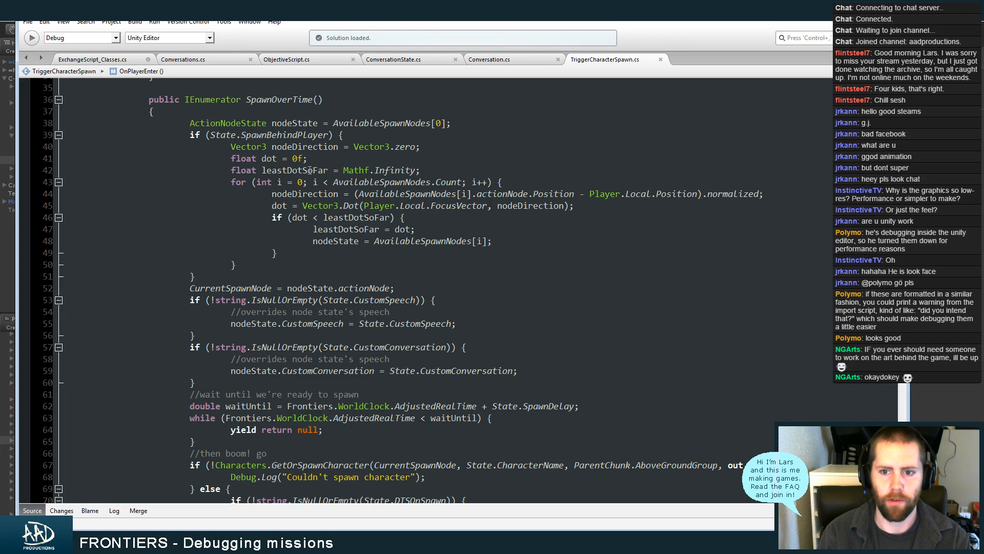
# Return to Unity and rename the new empty child object as SpawnGosginAtDam-001
pyautogui.hotkey('alt', 'Tab')
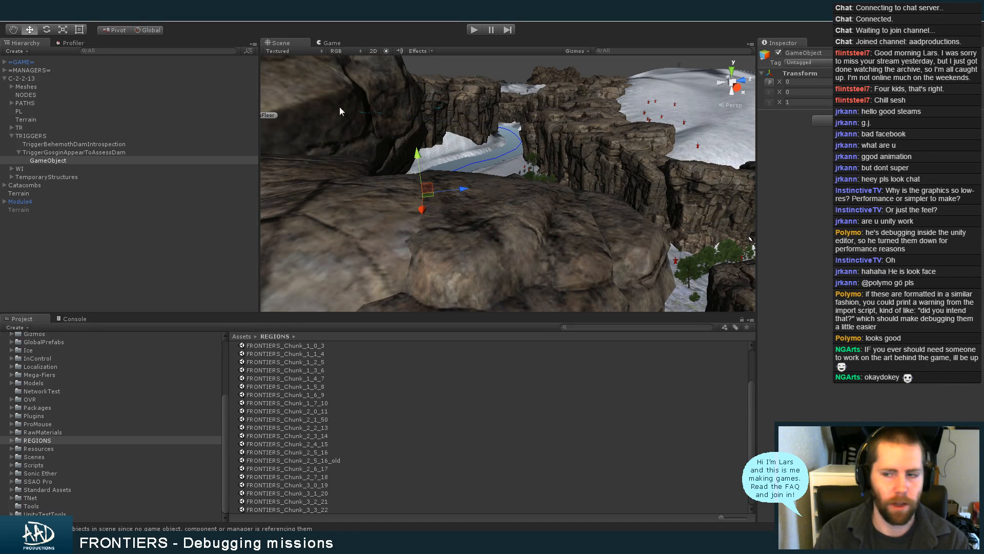
pyautogui.click(829, 52)
pyautogui.hotkey('ctrl', 'a')
pyautogui.write('Sp')
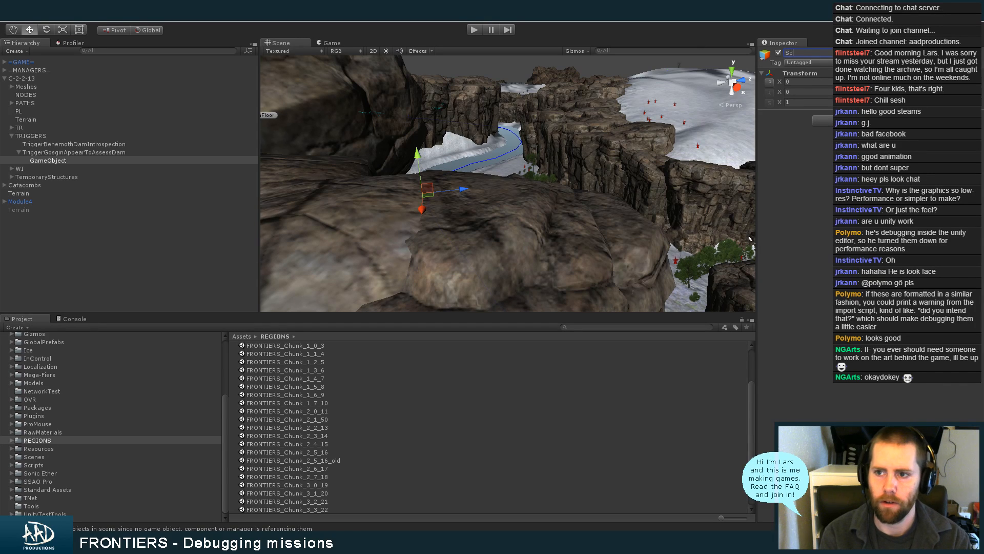
pyautogui.write('awnGosginA')
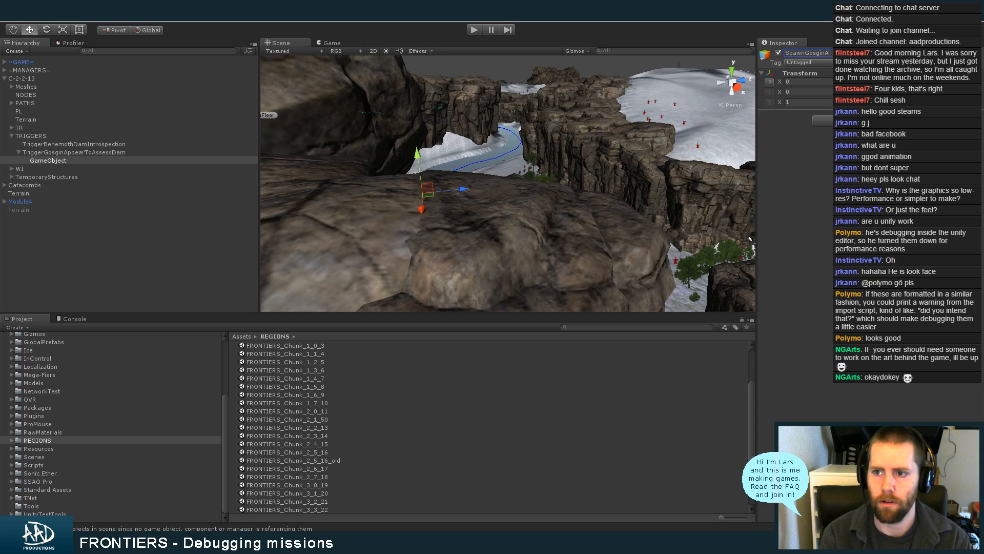
pyautogui.write('t')
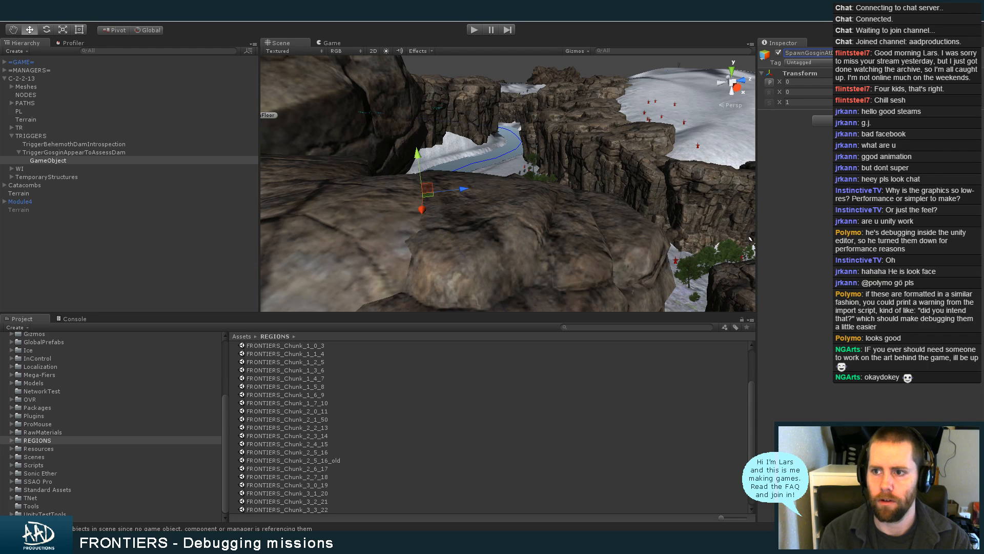
pyautogui.write('Dam-001')
pyautogui.press('Return')
# Add an Action Node component to the SpawnGosginAtDam-001 object
pyautogui.click(866, 120)
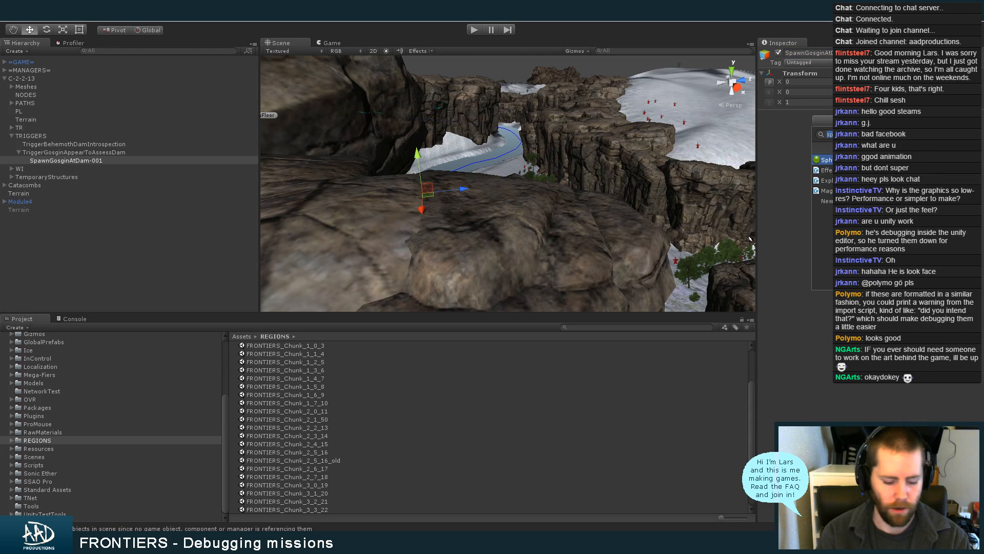
pyautogui.write('ac')
pyautogui.press('Return')
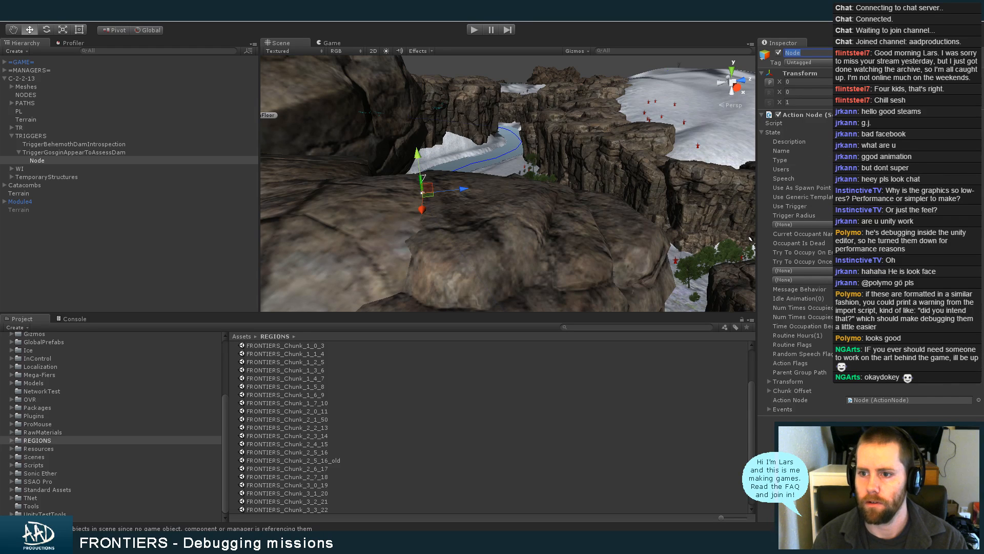
# Set the Occupant Name of the node's Action Node state to Gosgin in the Debug inspector view and restore the normal view
pyautogui.click(910, 141)
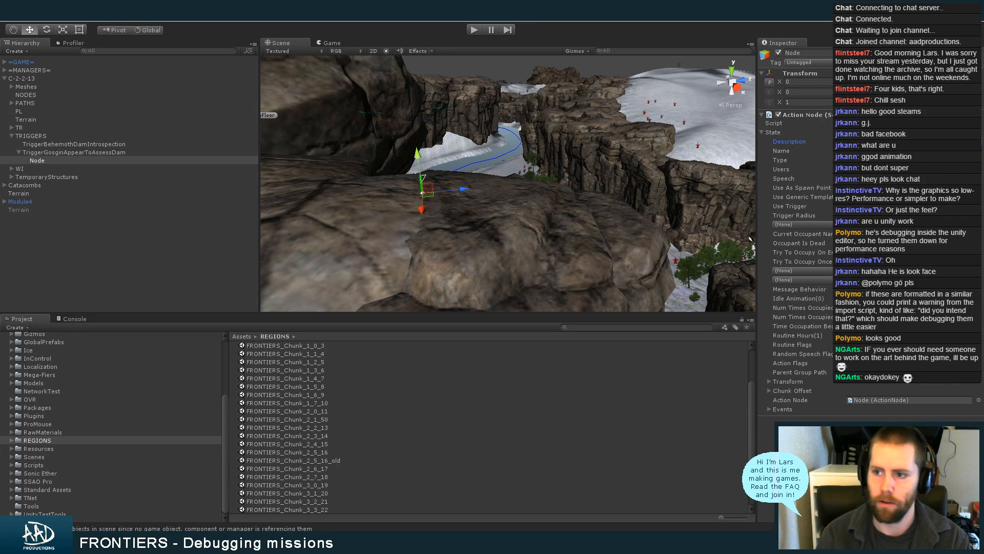
pyautogui.click(981, 47)
pyautogui.click(957, 64)
pyautogui.click(910, 176)
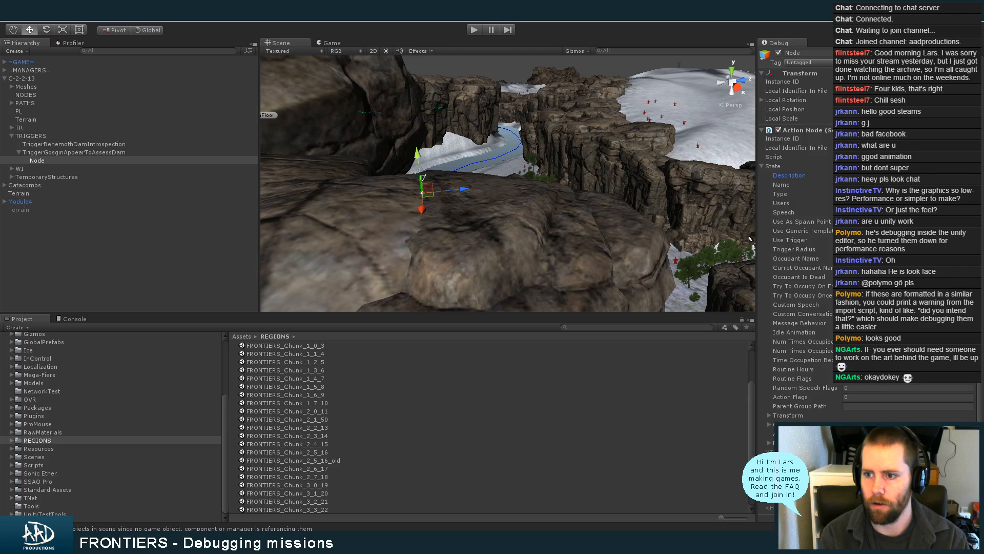
pyautogui.click(910, 184)
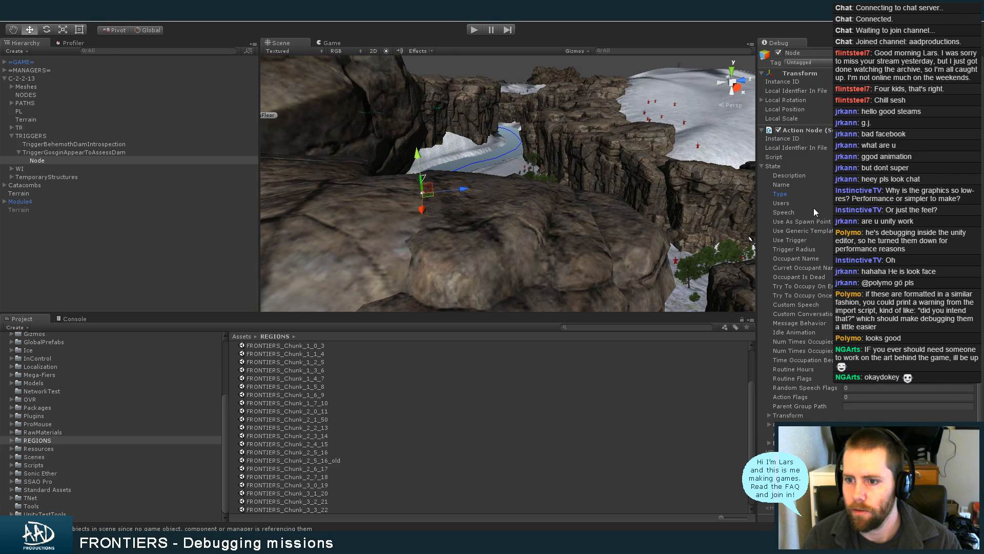
pyautogui.click(872, 203)
pyautogui.click(820, 213)
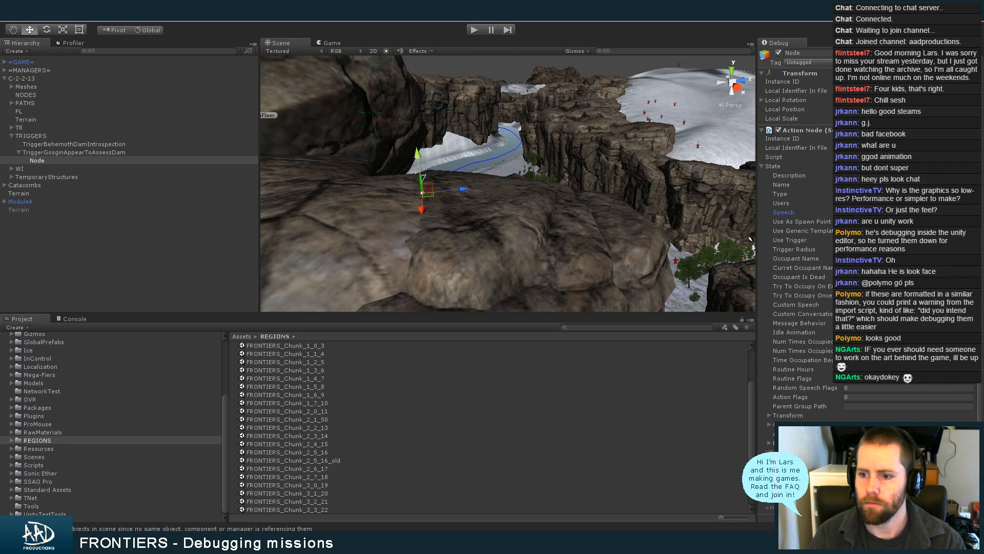
pyautogui.click(907, 259)
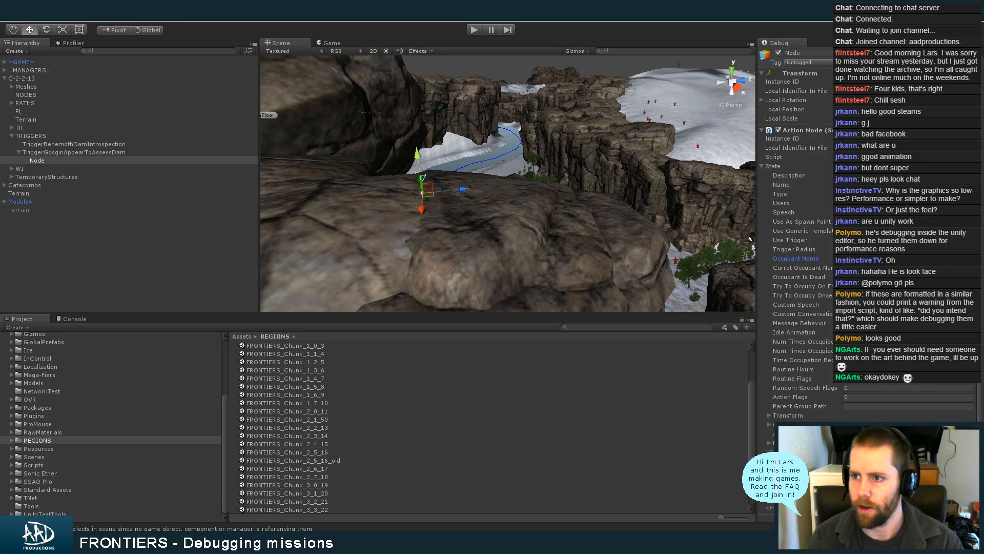
pyautogui.click(948, 53)
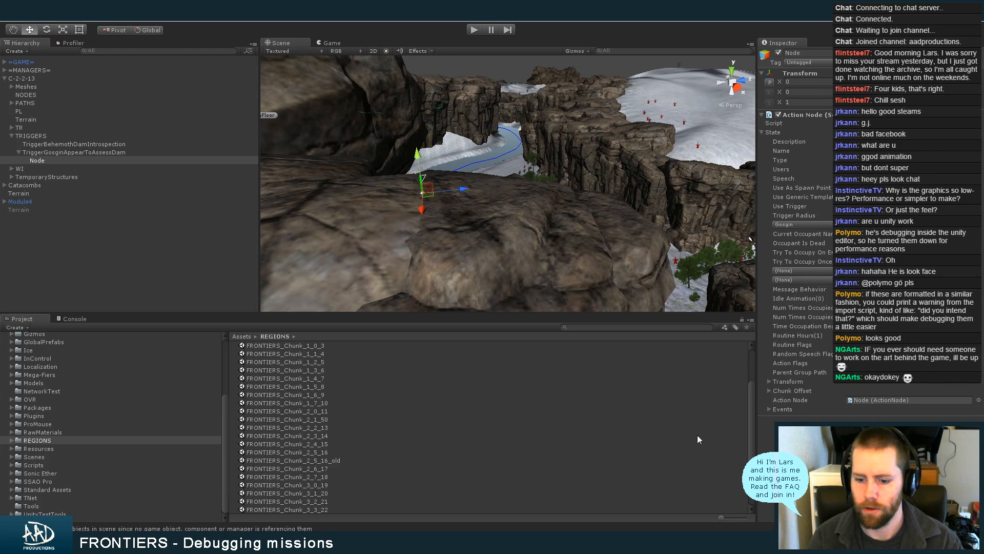
# Switch to MonoDevelop and review how the rest of SpawnOverTime in TriggerCharacterSpawn spawns the character
pyautogui.hotkey('alt', 'Tab')
pyautogui.scroll(-3, 410, 287)
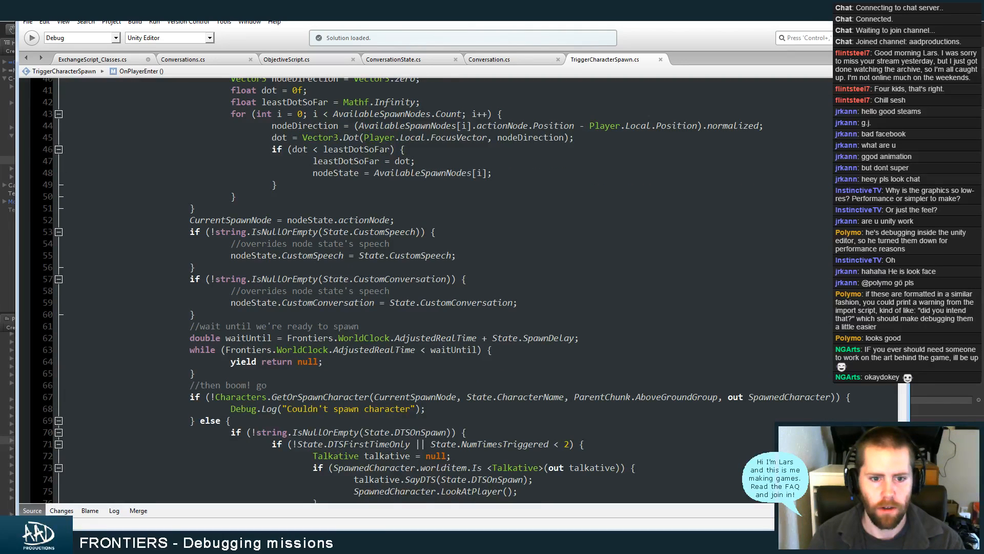
pyautogui.scroll(-3, 410, 287)
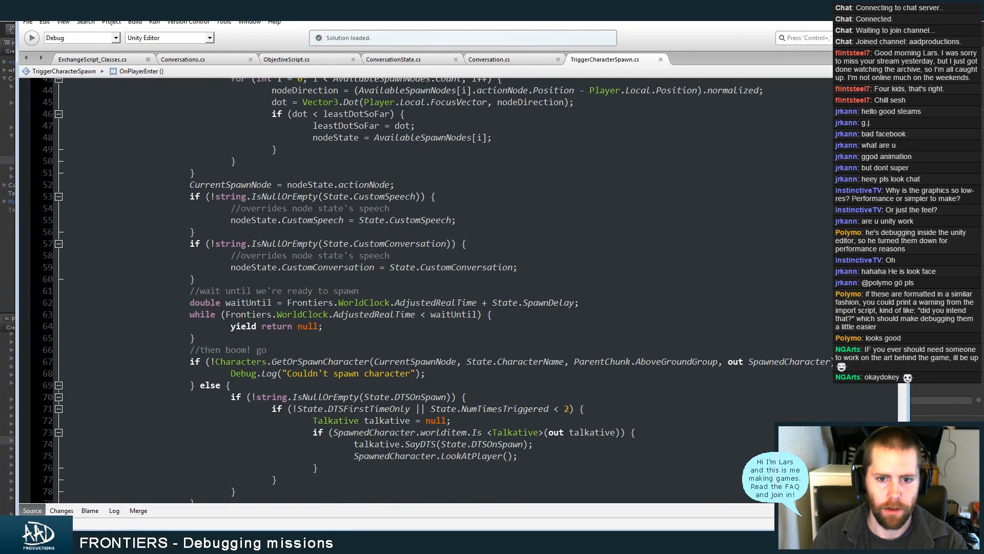
pyautogui.scroll(-1, 410, 287)
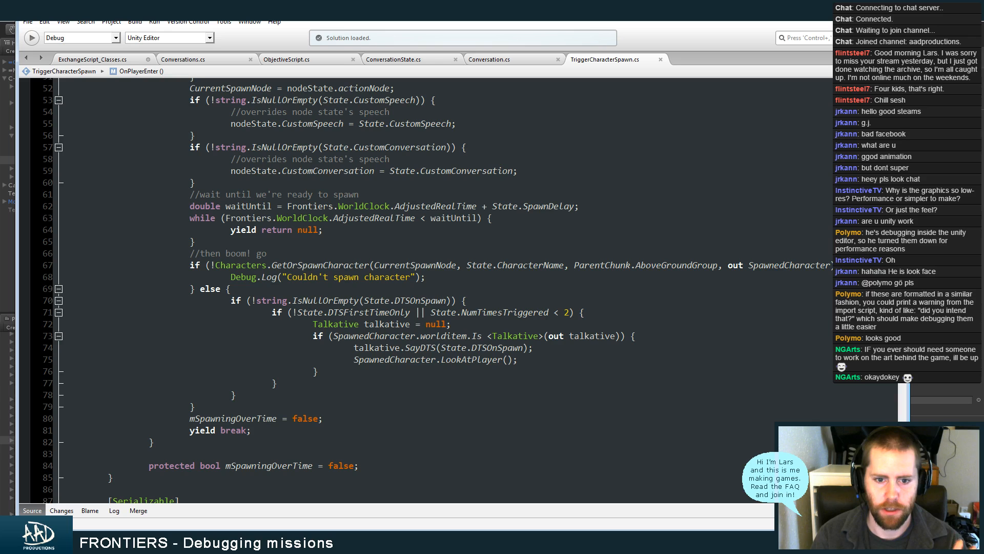
# Return to Unity, set the inspector to Debug view and collapse the Action Node's State
pyautogui.hotkey('alt', 'Tab')
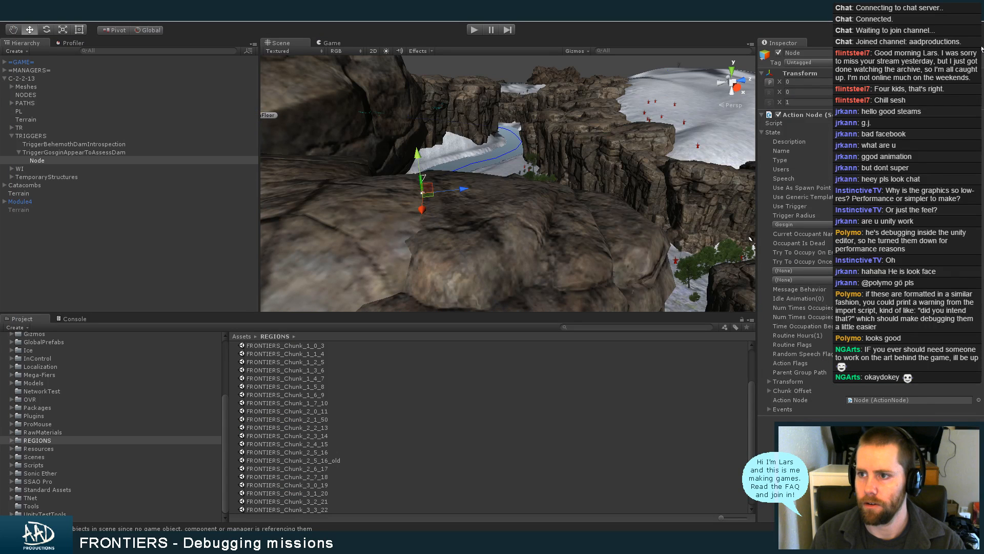
pyautogui.click(980, 46)
pyautogui.click(972, 62)
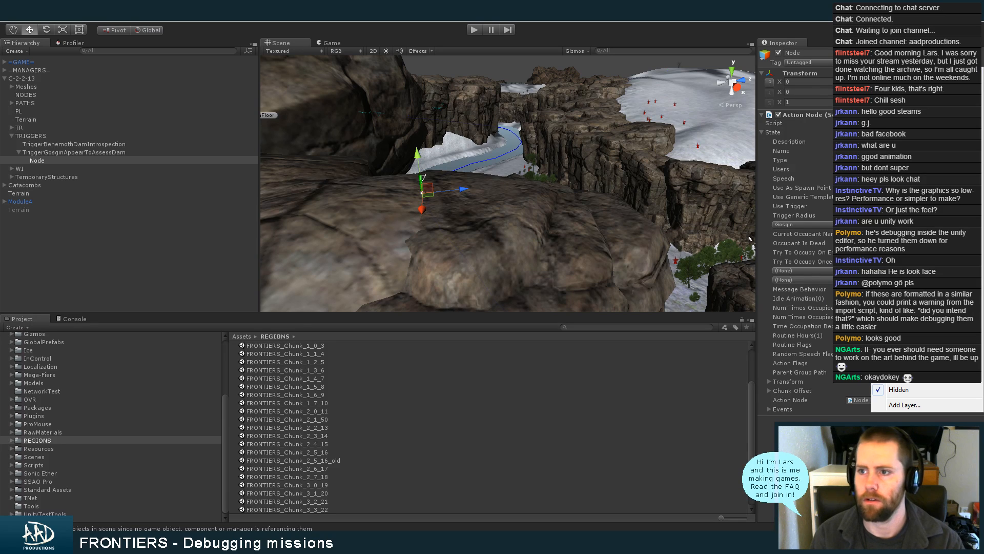
pyautogui.click(982, 51)
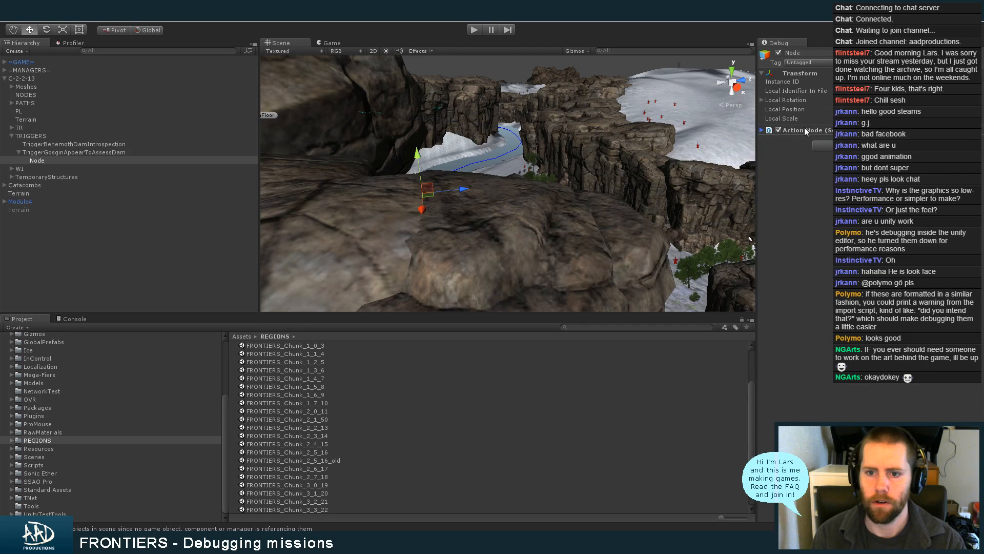
pyautogui.click(773, 167)
# Position the Node object on the rock ledge near its parent trigger TriggerGosginAppearToAssessDam
pyautogui.keyDown('alt'); pyautogui.moveTo(440, 199); pyautogui.dragTo(420, 207); pyautogui.keyUp('alt')
pyautogui.press('f')
pyautogui.click(103, 152)
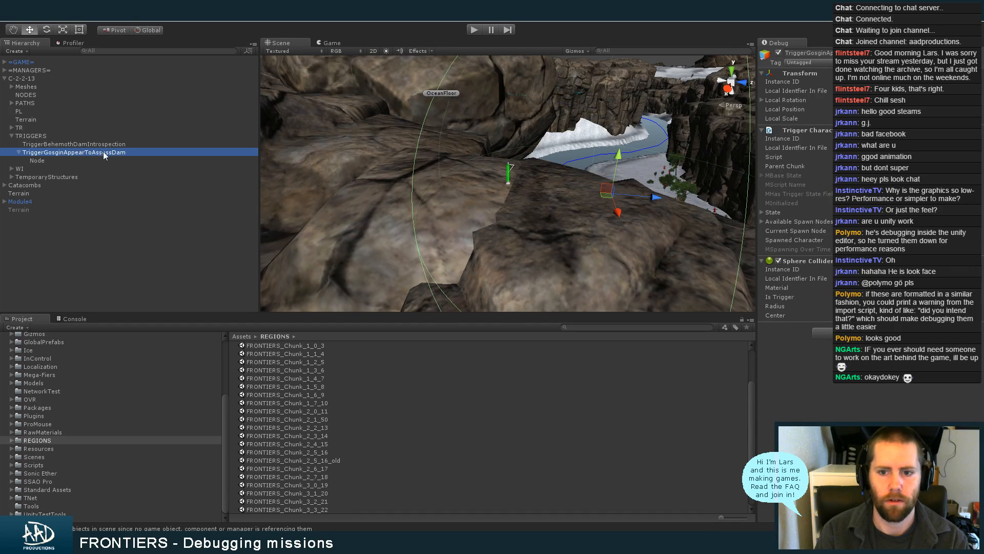
pyautogui.click(106, 160)
pyautogui.keyDown('alt'); pyautogui.moveTo(579, 211); pyautogui.dragTo(527, 204); pyautogui.keyUp('alt')
# Duplicate the spawn node, place the copy closer to the rock's edge and rotate it
pyautogui.hotkey('ctrl', 'd')
pyautogui.press('e')
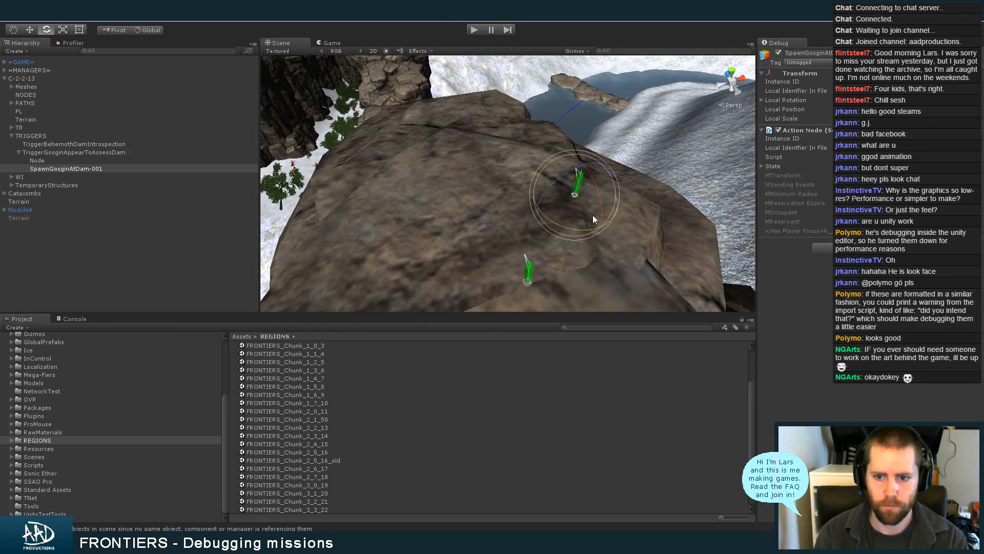
pyautogui.moveTo(622, 221); pyautogui.dragTo(726, 164)
# Make a second copy of the spawn node, move it across to the opposite side of the rock and rotate it
pyautogui.press('w')
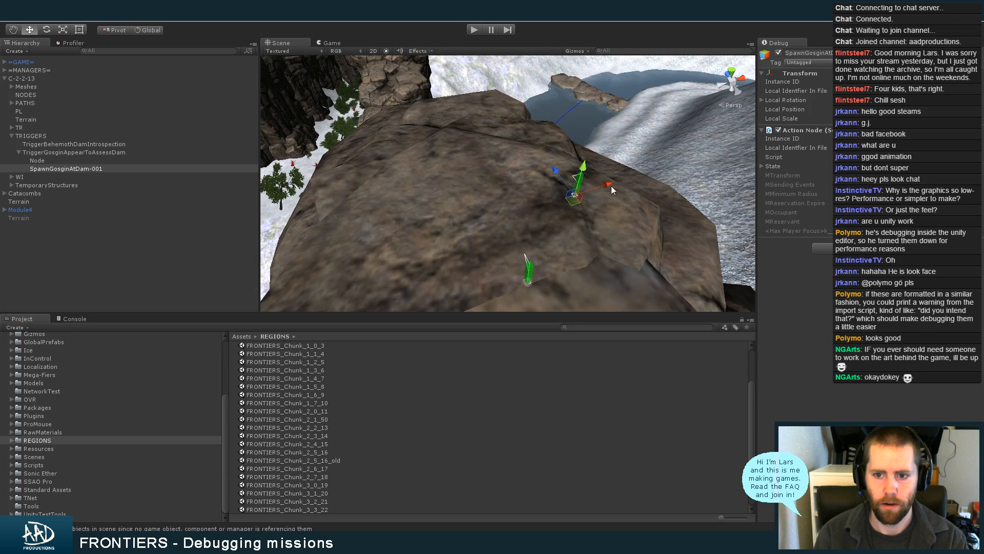
pyautogui.hotkey('ctrl', 'd')
pyautogui.moveTo(613, 190); pyautogui.dragTo(473, 229)
pyautogui.press('e')
pyautogui.moveTo(455, 271); pyautogui.dragTo(277, 321)
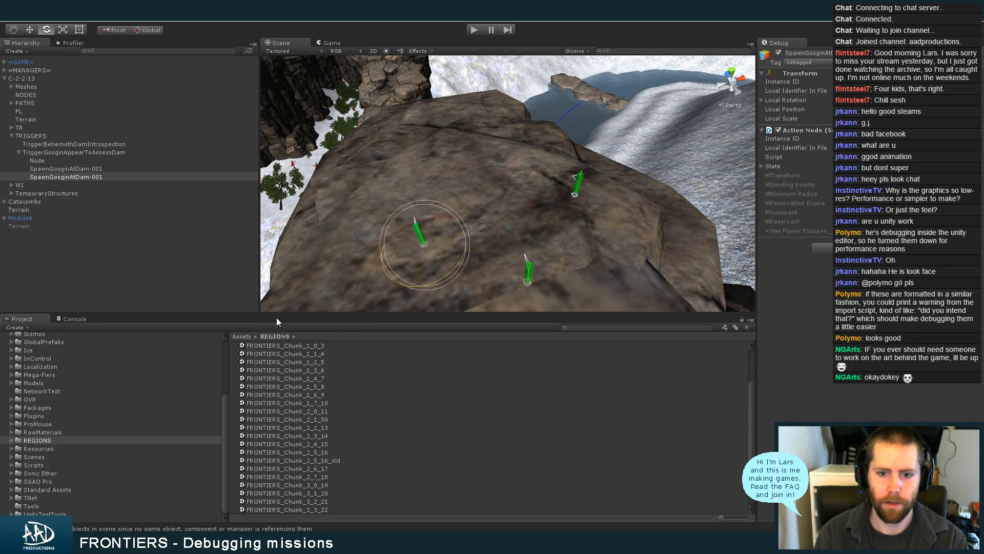
# Add a third spawn node copy, move it toward the far end of the rock and turn it to face another direction
pyautogui.press('w')
pyautogui.hotkey('ctrl', 'd')
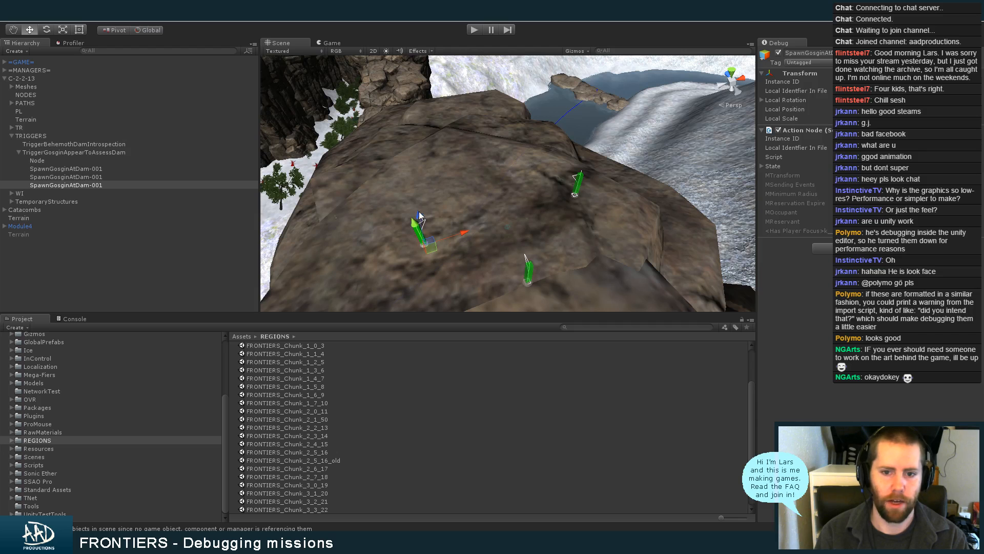
pyautogui.moveTo(455, 231); pyautogui.dragTo(495, 156)
pyautogui.press('e')
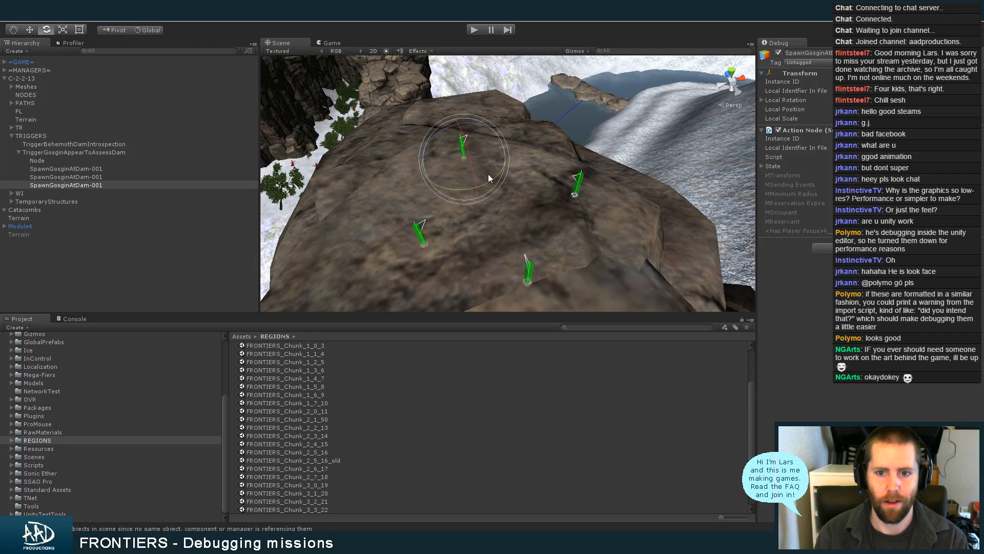
pyautogui.keyDown('alt'); pyautogui.moveTo(361, 214); pyautogui.dragTo(440, 243); pyautogui.keyUp('alt')
# Adjust the heights of the individual spawn nodes so that they sit on the rock surface
pyautogui.press('w')
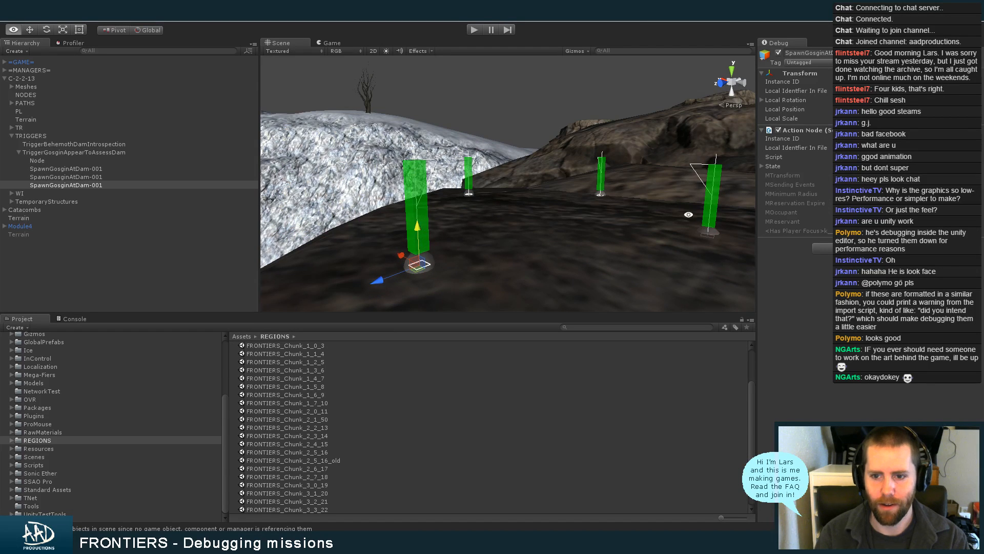
pyautogui.keyDown('alt'); pyautogui.moveTo(420, 227); pyautogui.dragTo(532, 269); pyautogui.keyUp('alt')
pyautogui.click(532, 268)
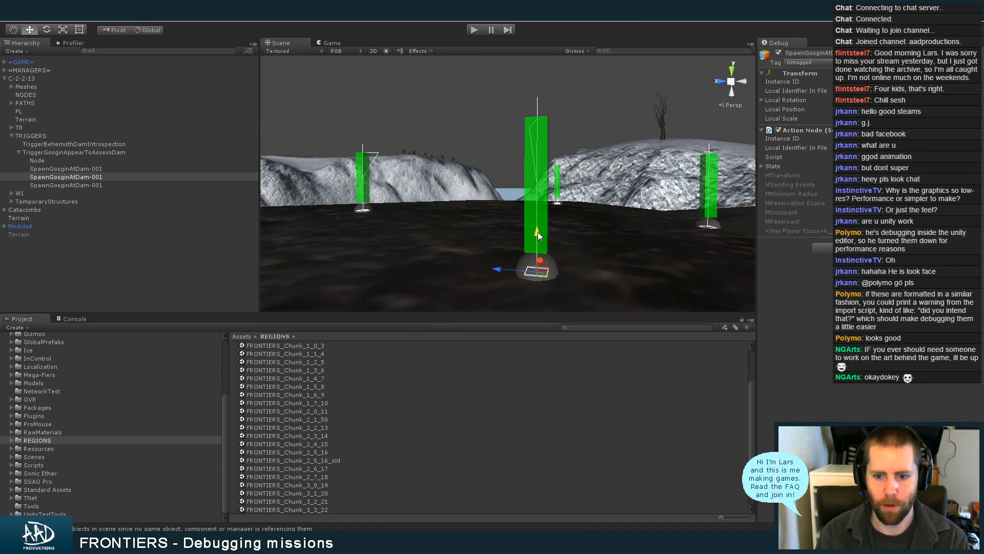
pyautogui.keyDown('alt'); pyautogui.moveTo(577, 212); pyautogui.dragTo(430, 215); pyautogui.keyUp('alt')
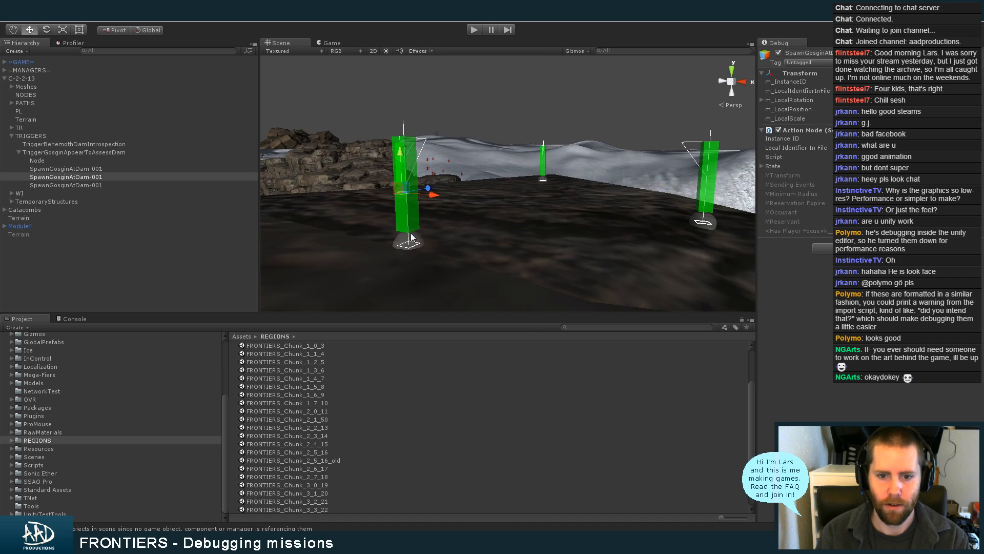
pyautogui.click(409, 211)
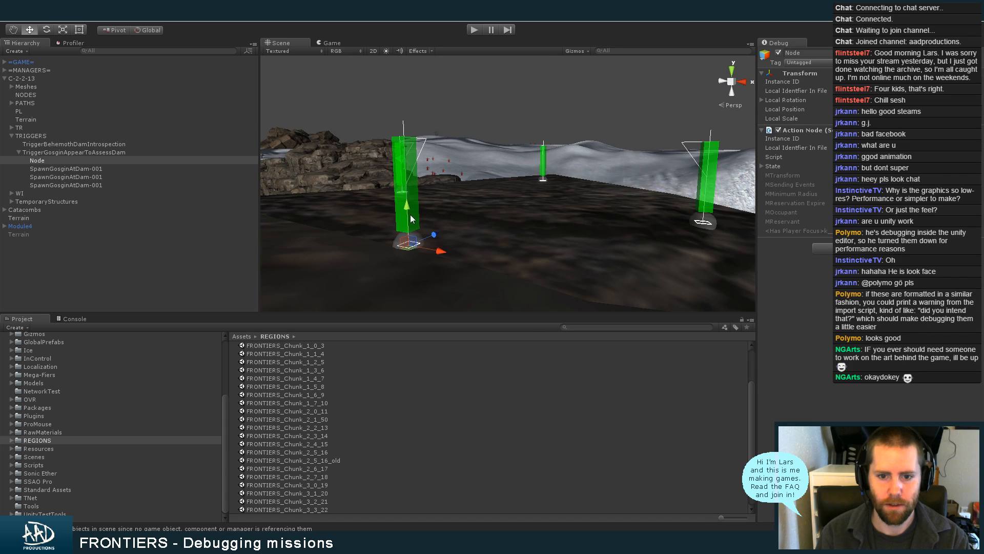
pyautogui.click(702, 227)
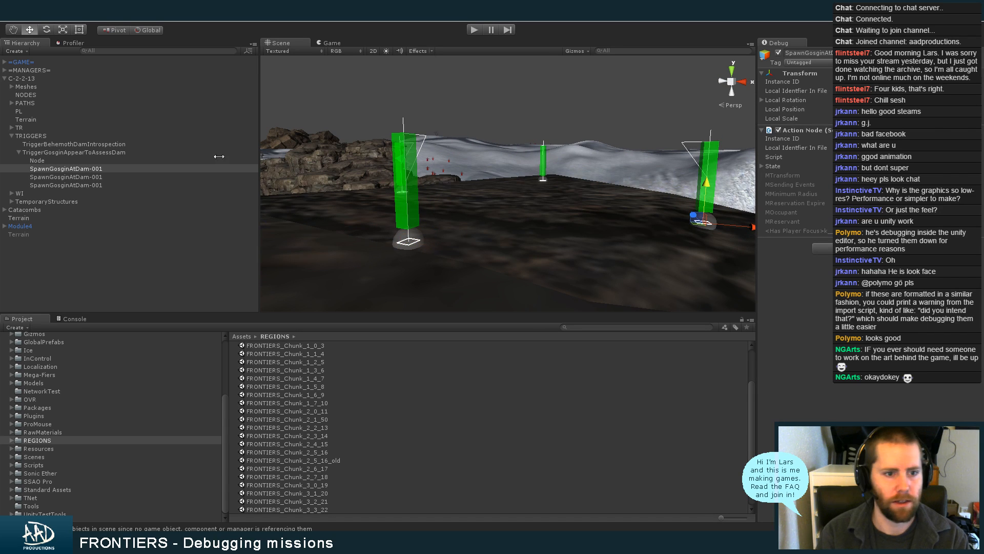
# Expand the original Node object's Action Node state and rename the object as SpawnGosginAtDam-001
pyautogui.click(110, 177)
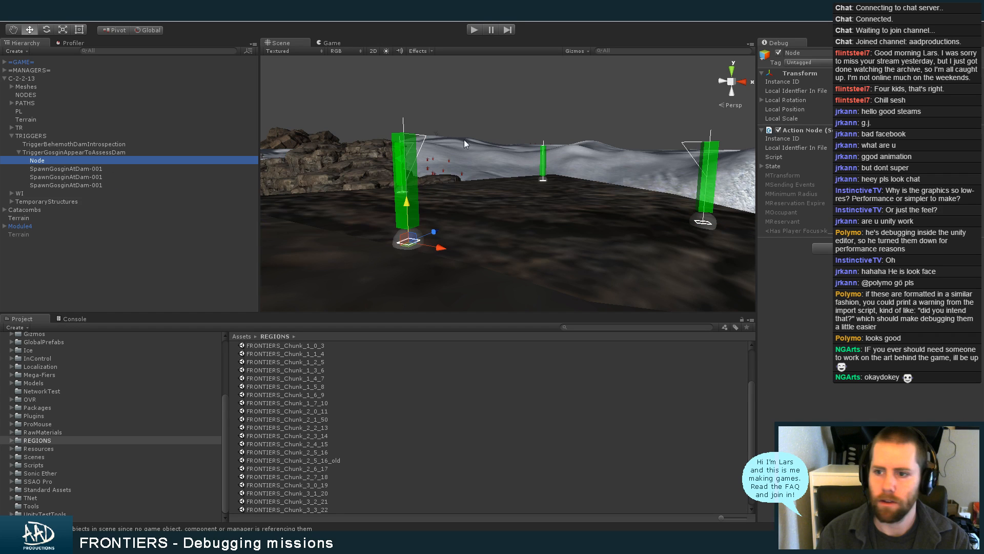
pyautogui.click(785, 165)
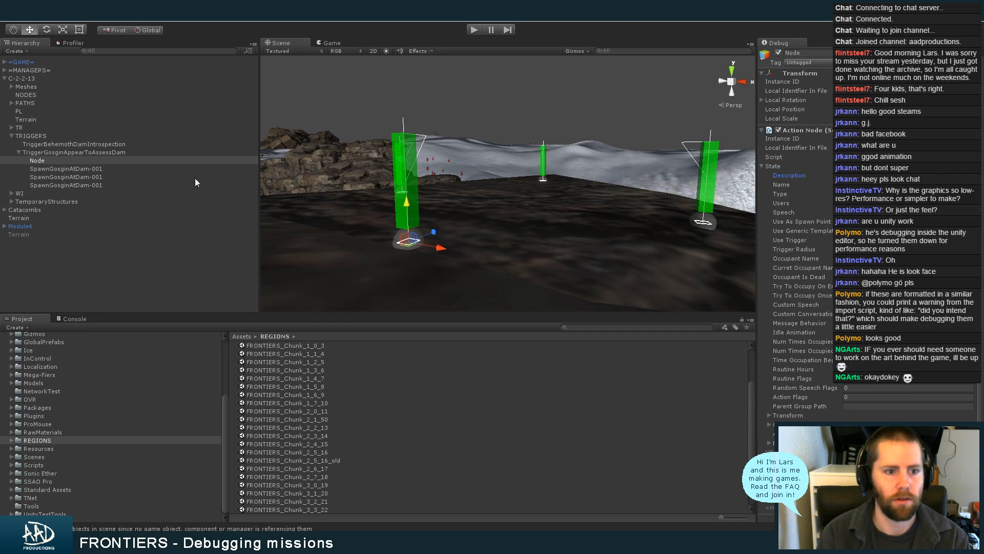
pyautogui.click(808, 53)
pyautogui.hotkey('ctrl', 'a')
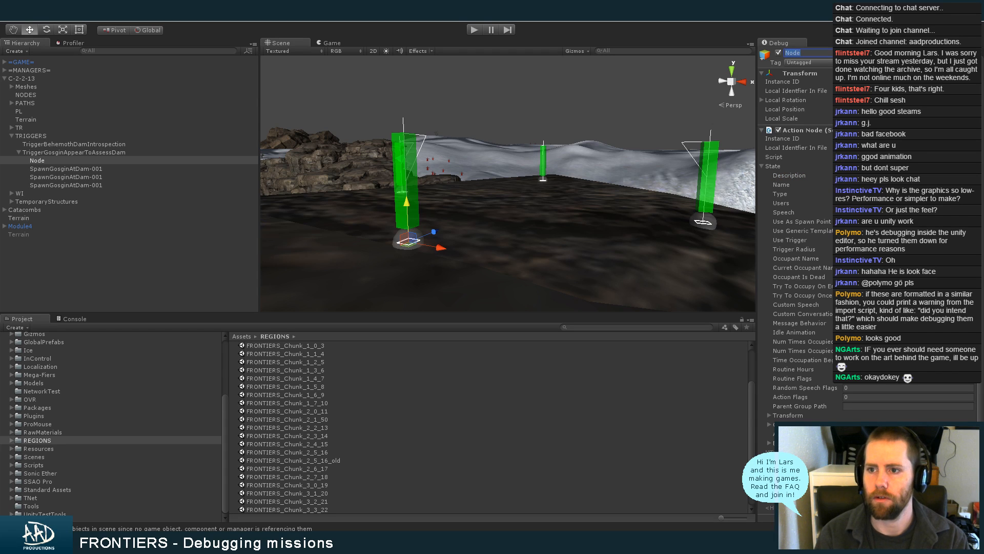
pyautogui.write('SpawnGosginAtDam-001')
pyautogui.press('Return')
# Go through the duplicated SpawnGosginAtDam-001 nodes and fill in the Name in each one's Action Node state
pyautogui.click(125, 159)
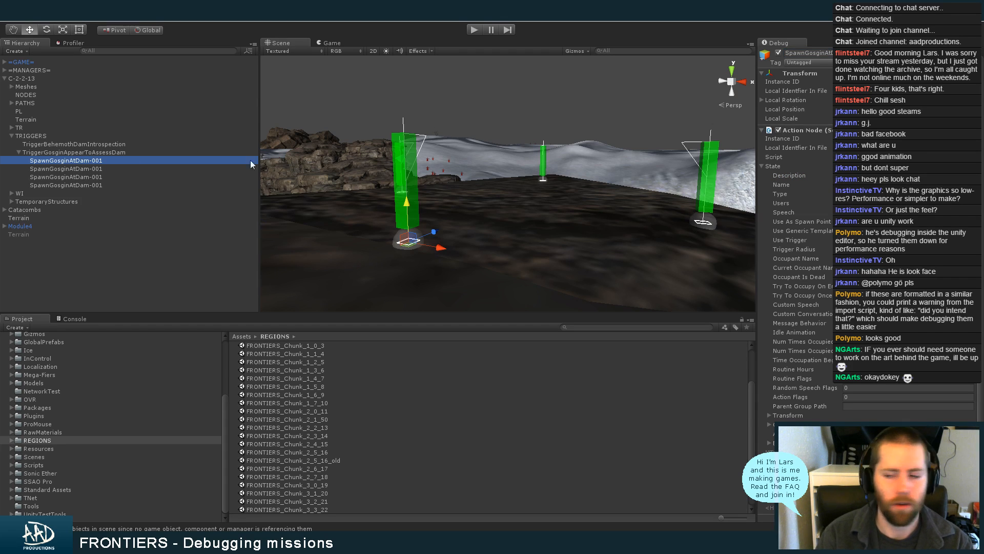
pyautogui.click(122, 169)
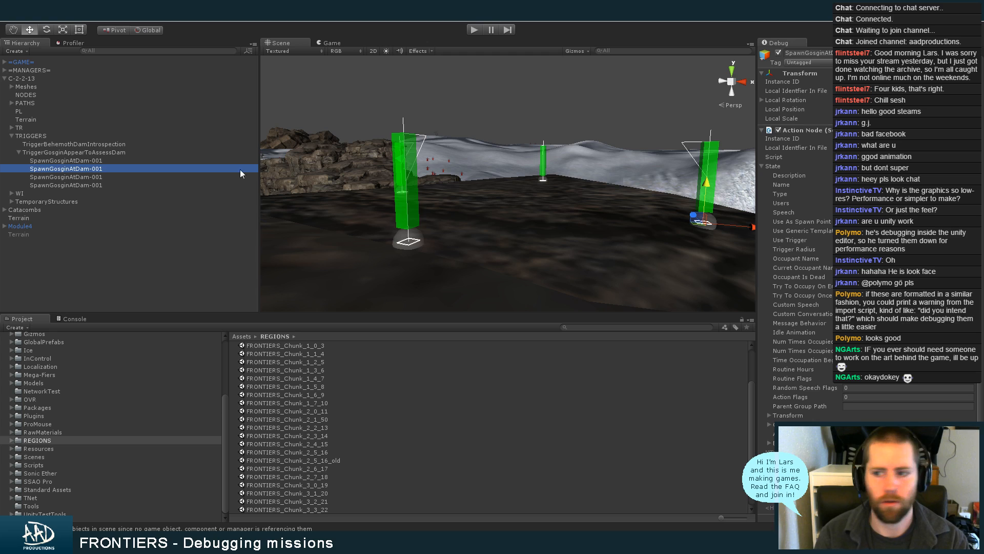
pyautogui.click(872, 175)
pyautogui.press('Tab')
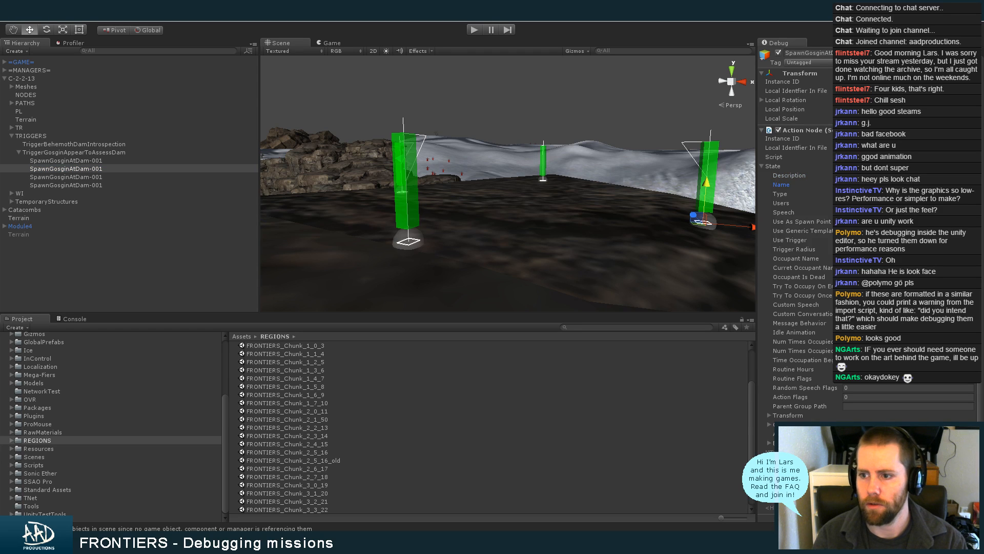
pyautogui.click(126, 176)
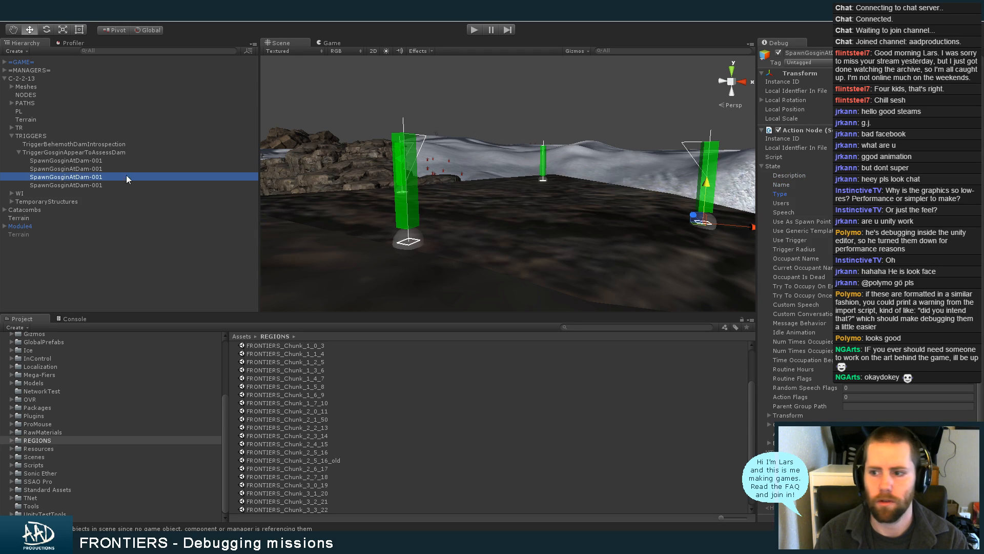
pyautogui.click(872, 175)
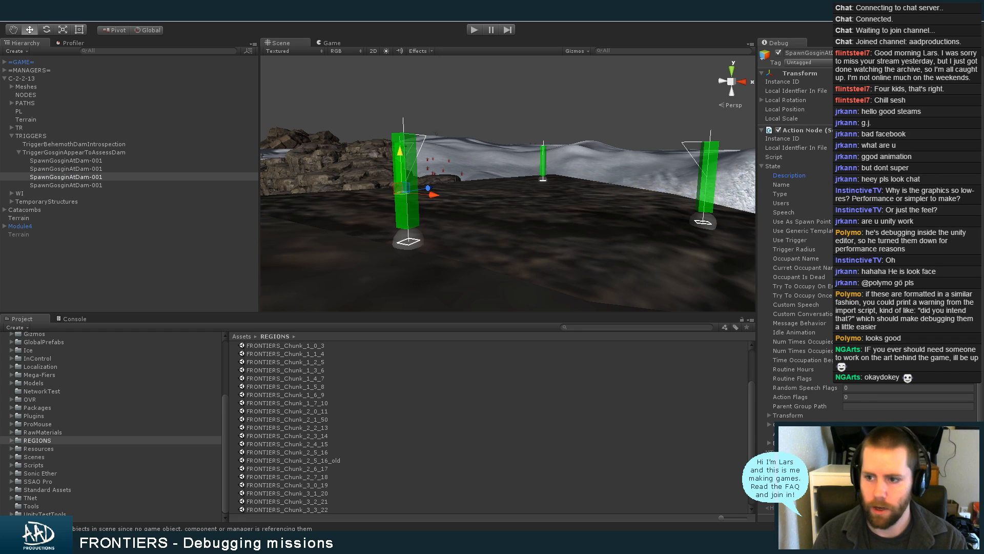
pyautogui.press('Tab')
pyautogui.click(97, 186)
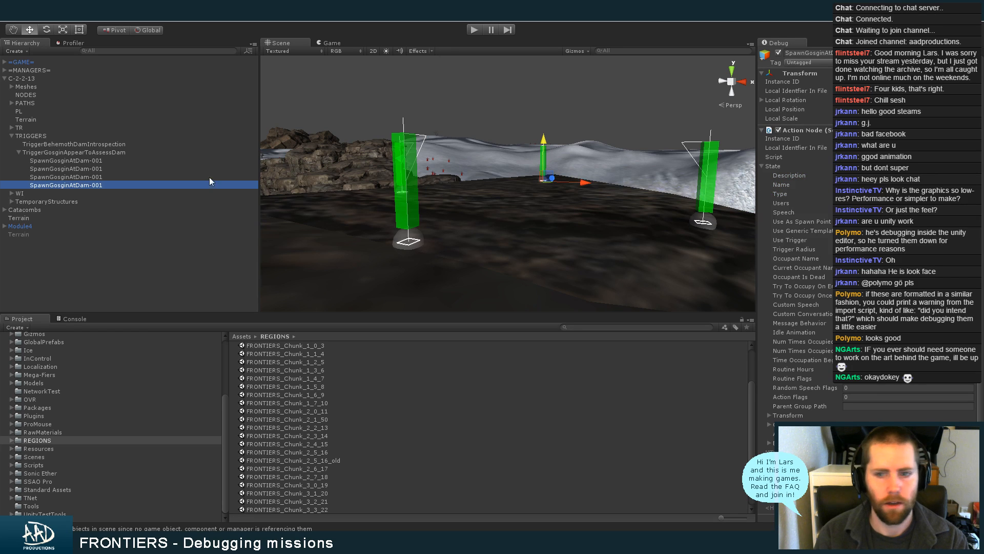
pyautogui.click(872, 175)
pyautogui.press('Tab')
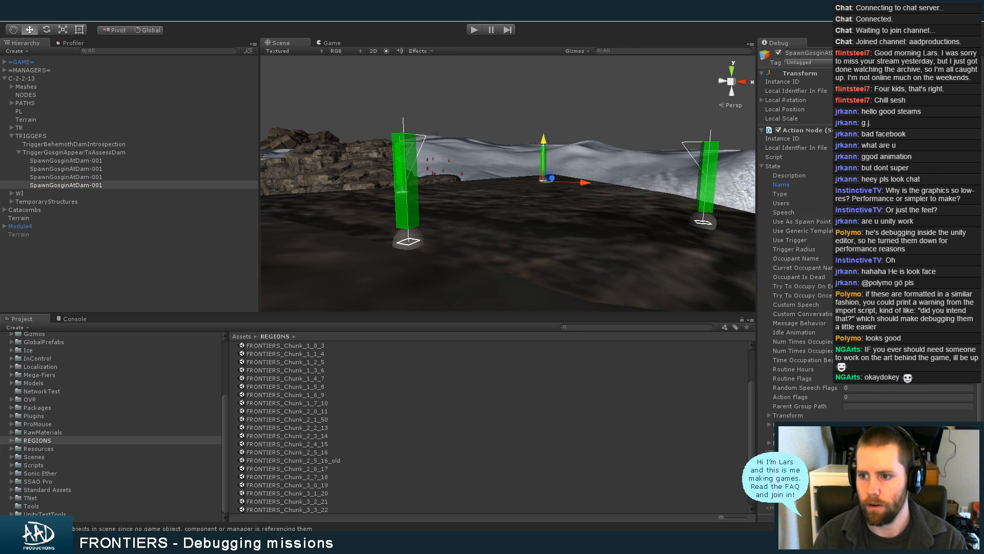
pyautogui.press('Tab')
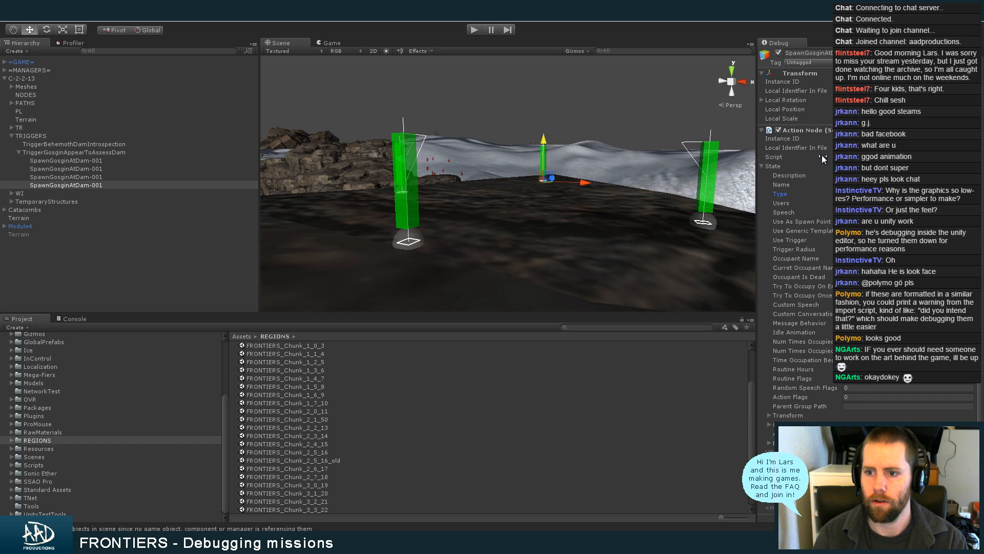
pyautogui.click(789, 166)
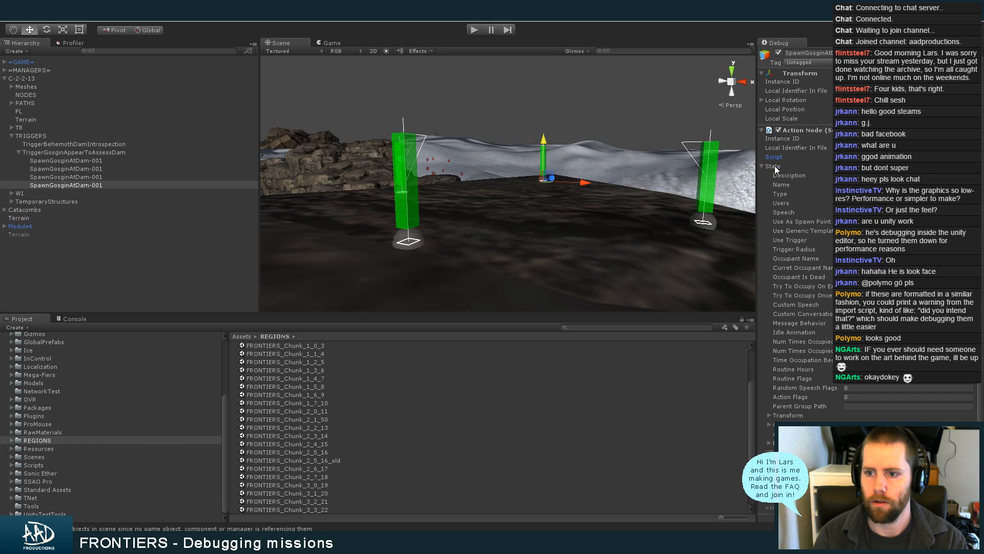
# Return the component display from Debug to Normal mode and look through the SpawnGosginAtDam-001 nodes under the dam trigger
pyautogui.click(981, 46)
pyautogui.click(981, 53)
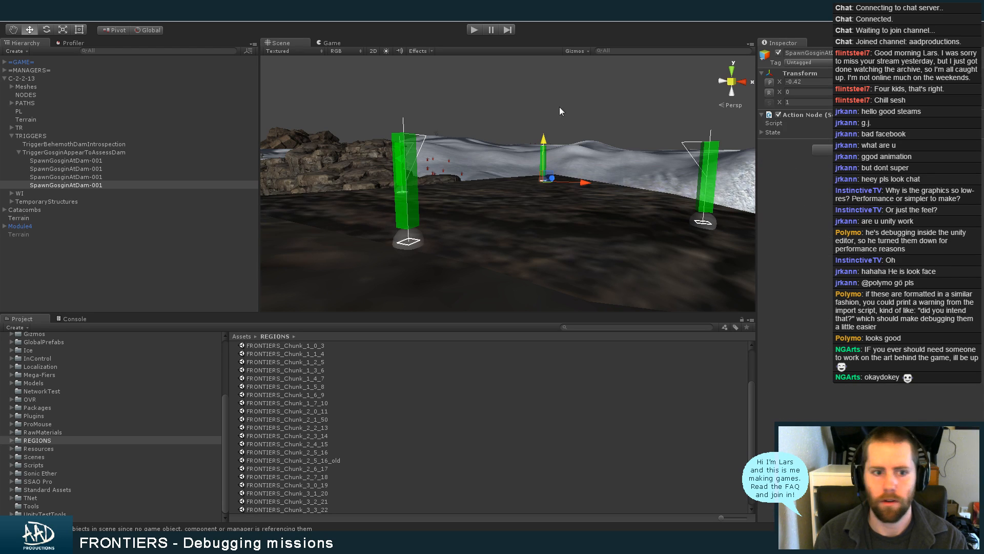
pyautogui.click(141, 176)
pyautogui.click(140, 171)
pyautogui.click(138, 160)
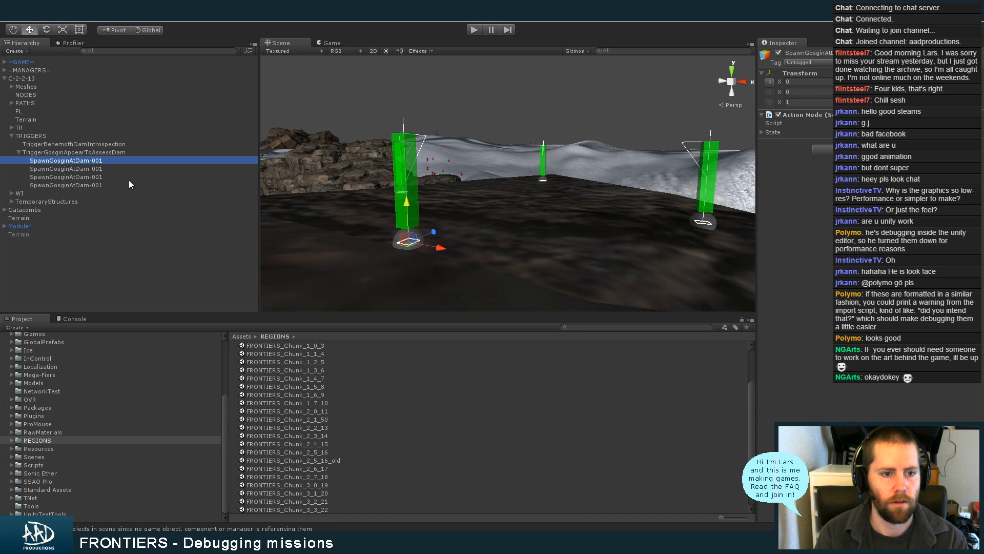
# Duplicate all four SpawnGosginAtDam-001 nodes under TriggerGosginAppearToAssessDam and delete the four originals
pyautogui.keyDown('shift'); pyautogui.click(127, 183); pyautogui.keyUp('shift')
pyautogui.hotkey('ctrl', 'd')
pyautogui.click(117, 185)
pyautogui.keyDown('shift'); pyautogui.click(113, 161); pyautogui.keyUp('shift')
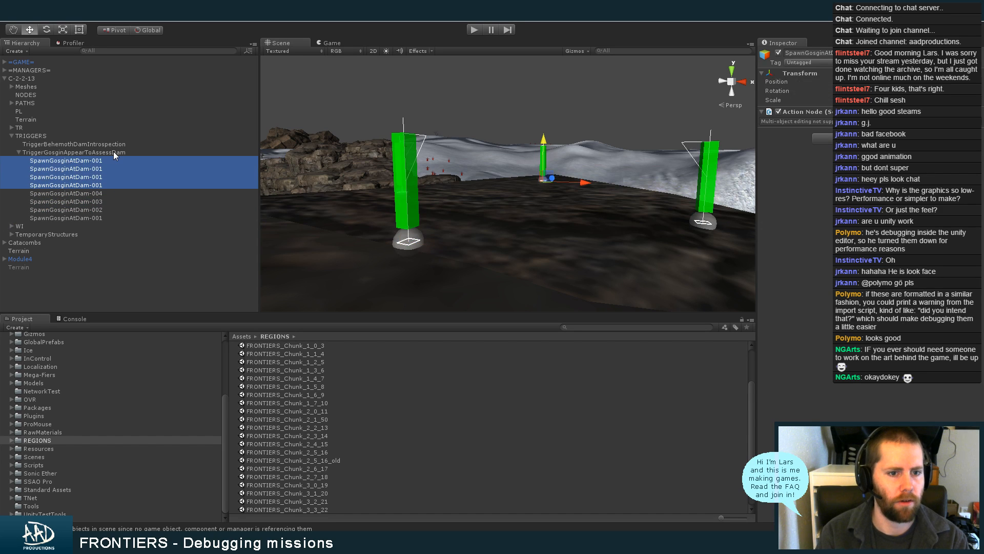
pyautogui.press('Delete')
# Move the nodes SpawnGosginAtDam-001 to SpawnGosginAtDam-004 out of the trigger and into the DamDistrict group under WI > AG
pyautogui.click(115, 161)
pyautogui.keyDown('shift'); pyautogui.click(110, 186); pyautogui.keyUp('shift')
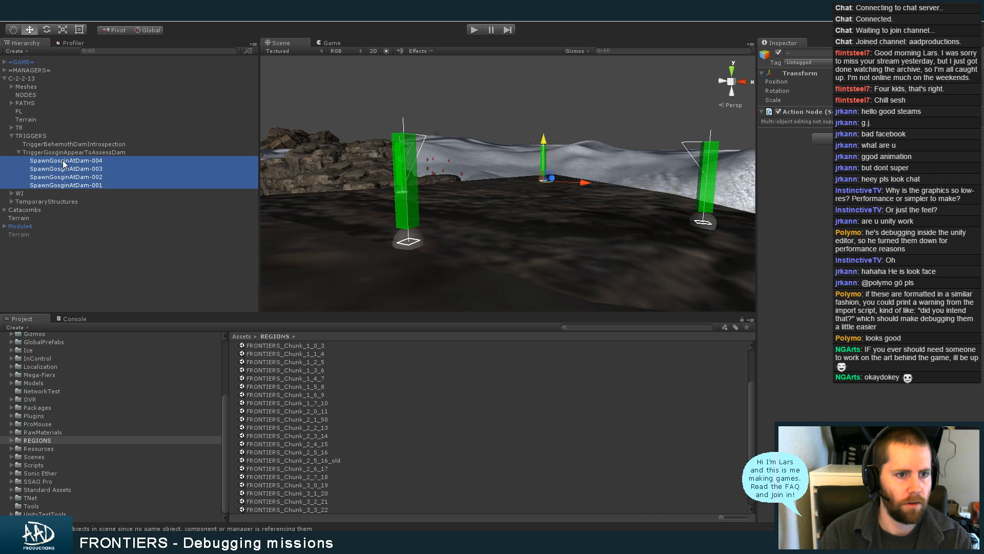
pyautogui.click(13, 193)
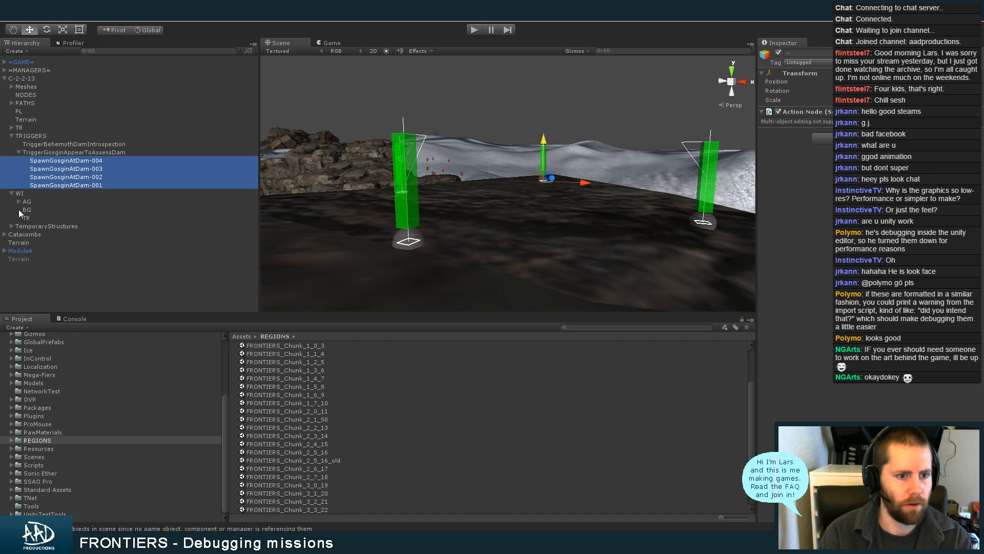
pyautogui.moveTo(254, 189); pyautogui.dragTo(245, 242)
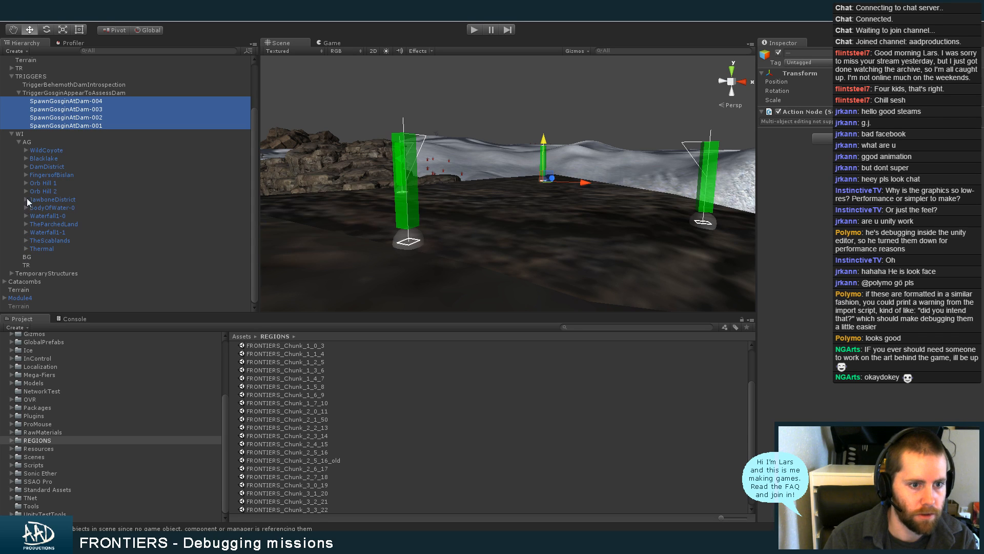
pyautogui.click(26, 167)
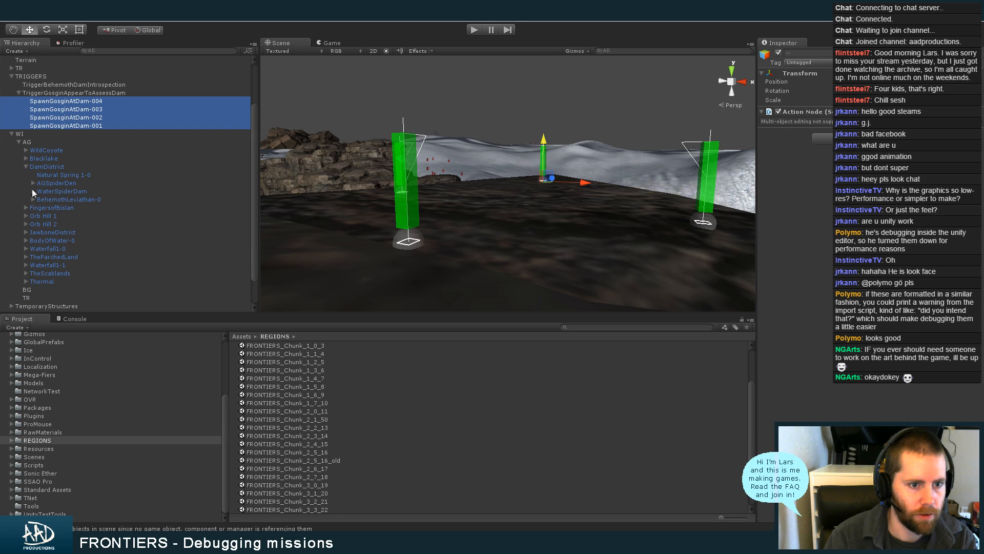
pyautogui.moveTo(76, 125); pyautogui.dragTo(82, 165)
pyautogui.moveTo(252, 154); pyautogui.dragTo(251, 111)
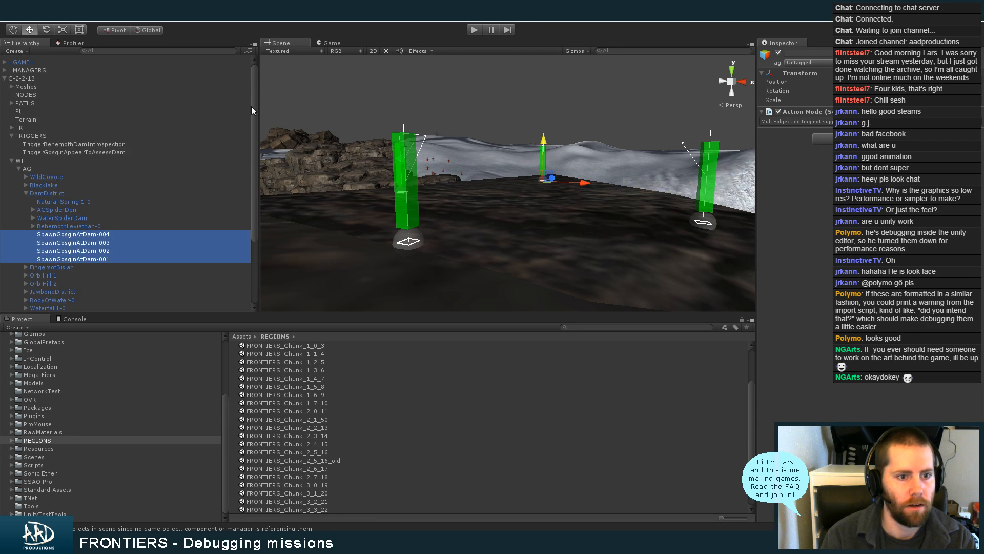
# Try a size of 4 for the Available Spawn Nodes list of TriggerGosginAppearToAssessDam, then reset the size to 0
pyautogui.click(97, 152)
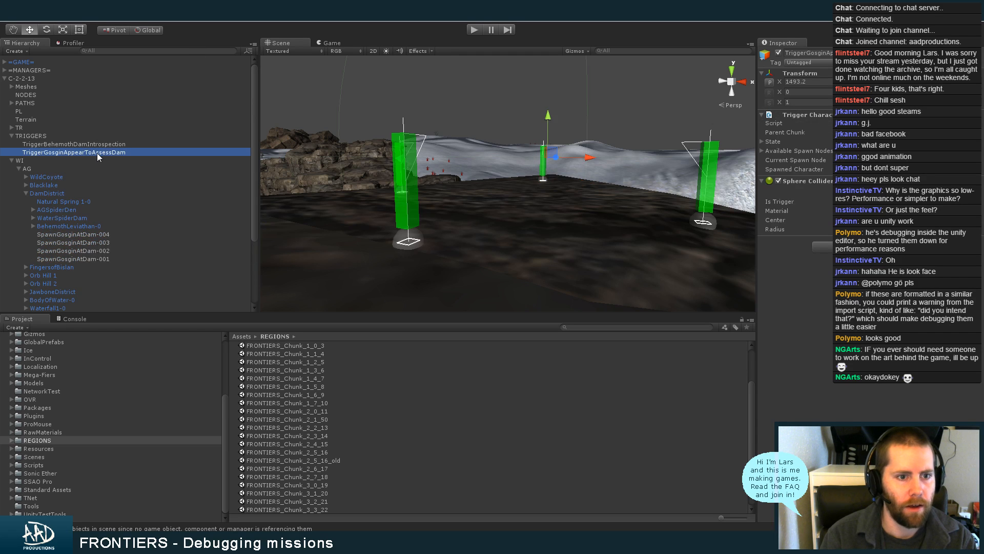
pyautogui.click(793, 151)
pyautogui.click(822, 159)
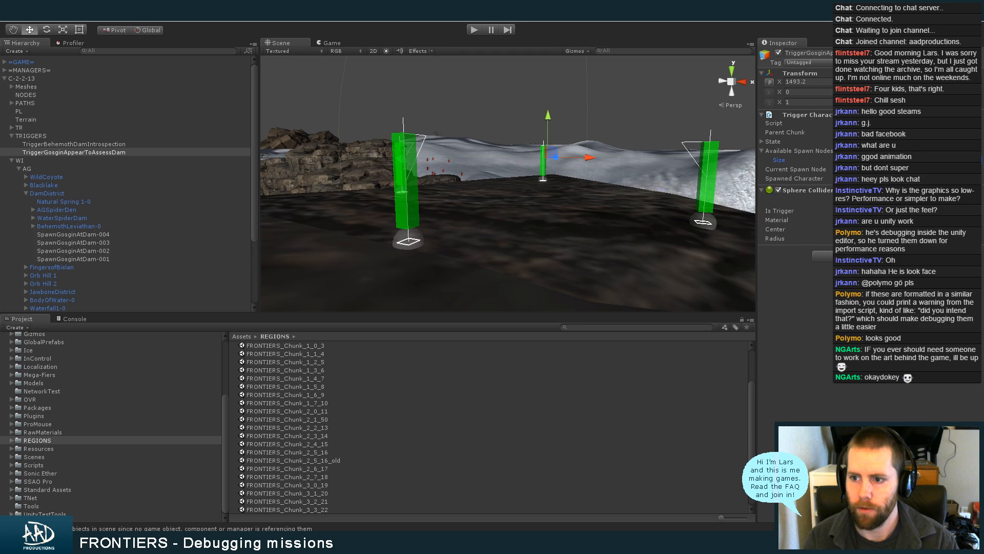
pyautogui.write('4')
pyautogui.press('Return')
pyautogui.click(773, 170)
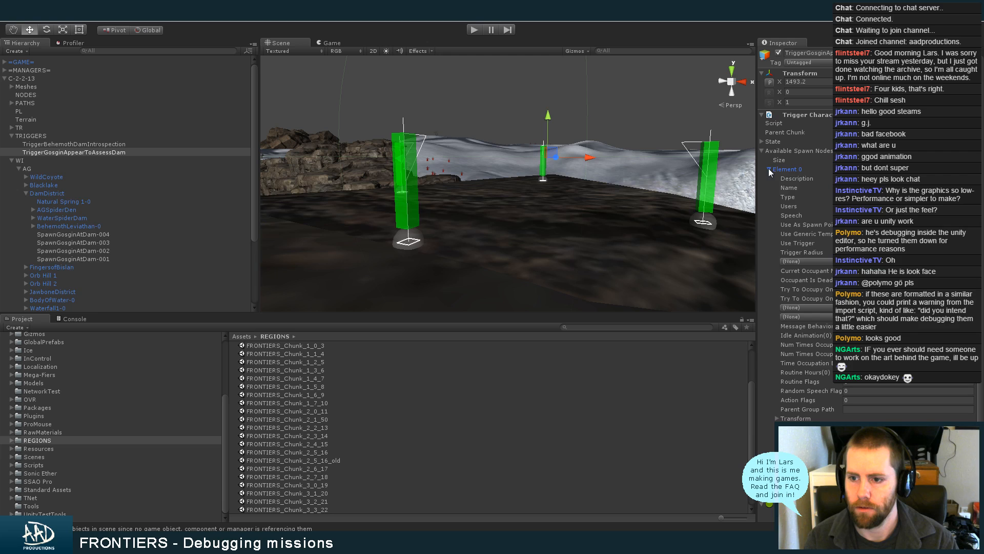
pyautogui.click(769, 169)
pyautogui.click(861, 160)
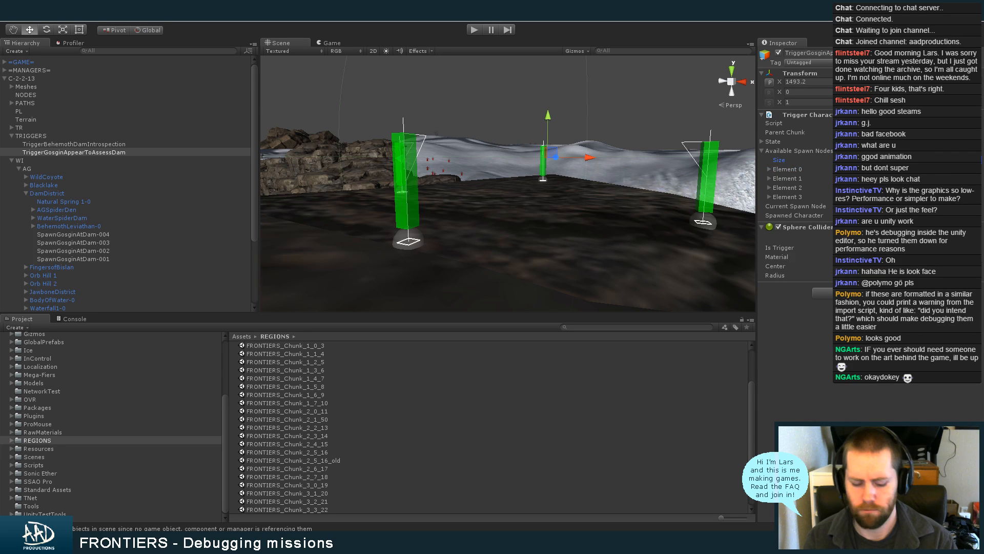
pyautogui.write('0')
pyautogui.press('Return')
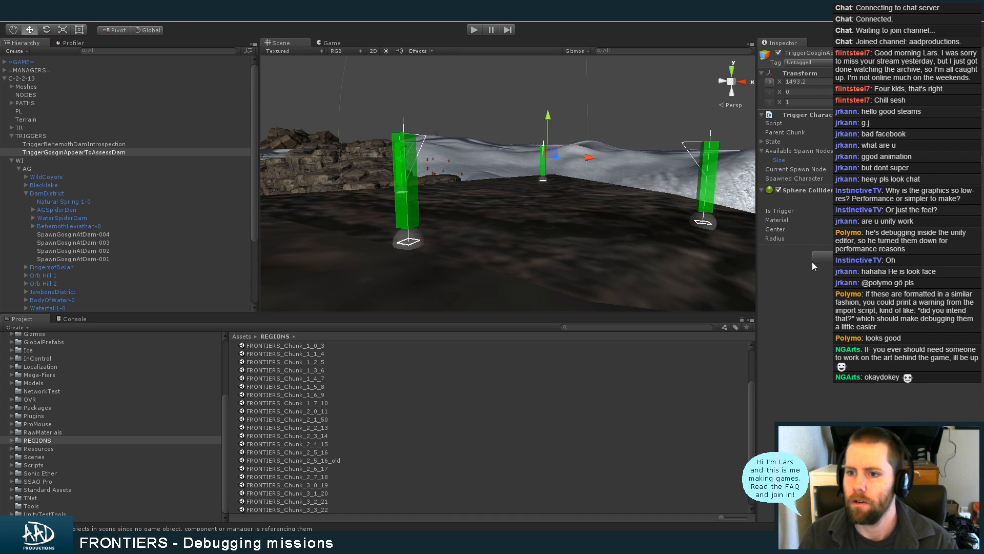
# Switch to the code editor and review the OnPlayerEnter method and spawn node fields in TriggerCharacterSpawn.cs
pyautogui.click(613, 541)
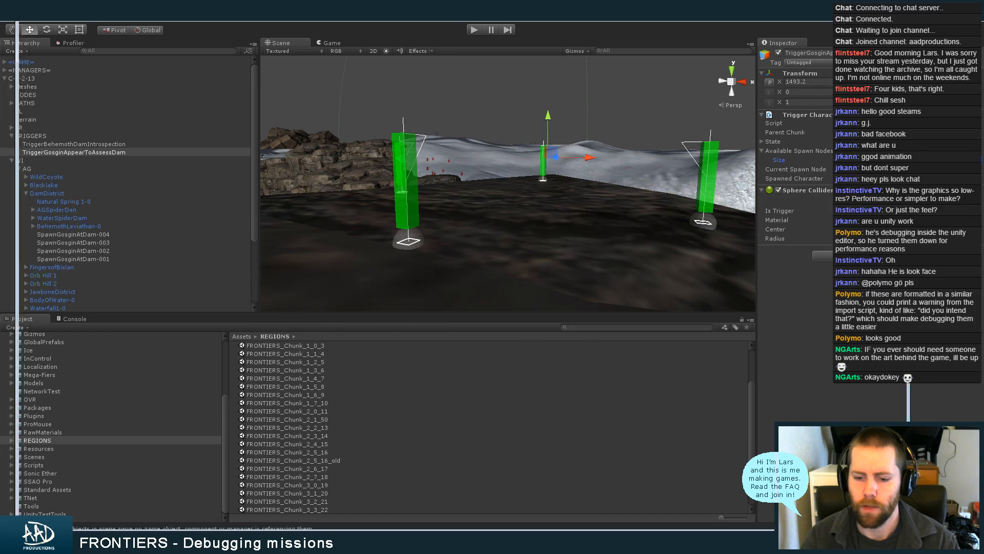
pyautogui.scroll(13, 425, 290)
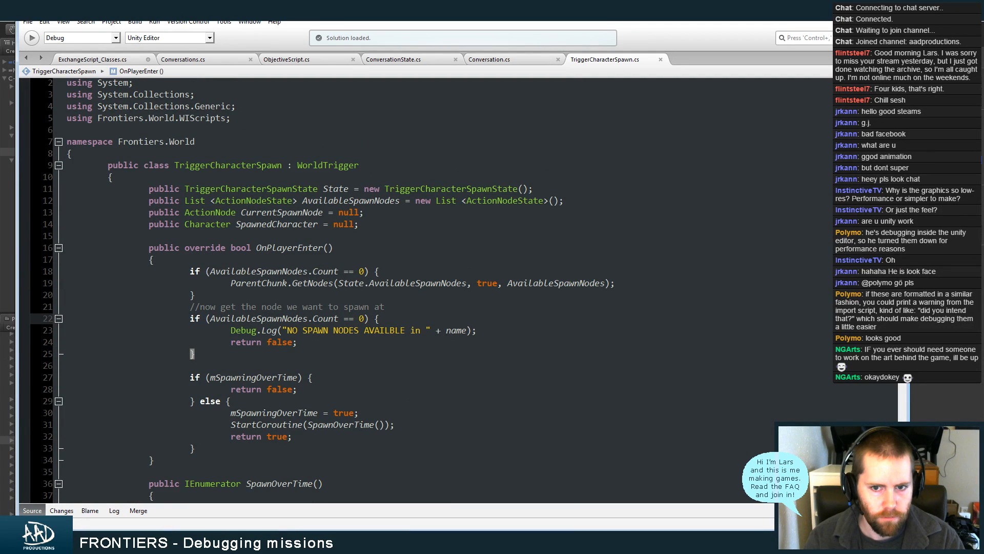
pyautogui.scroll(-1, 318, 290)
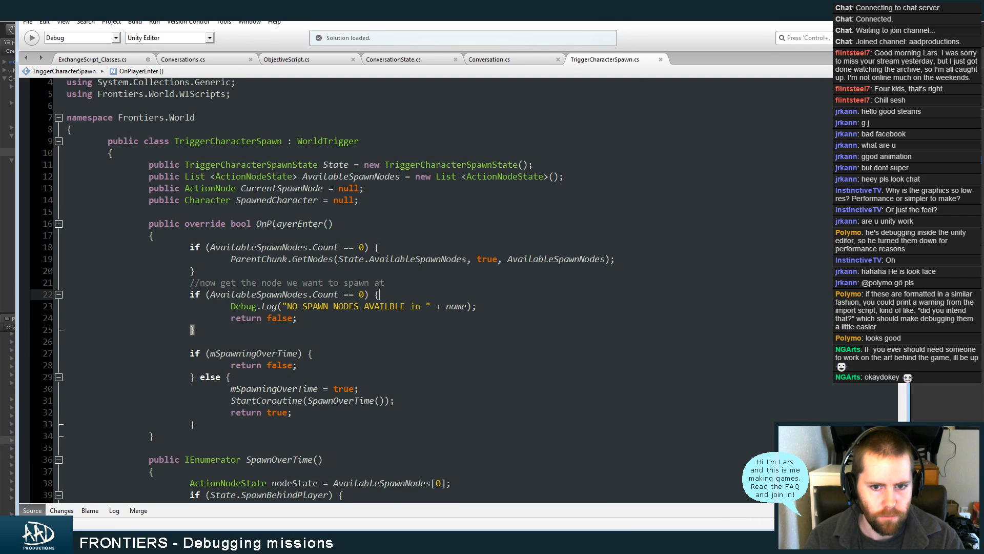
pyautogui.scroll(-2, 319, 290)
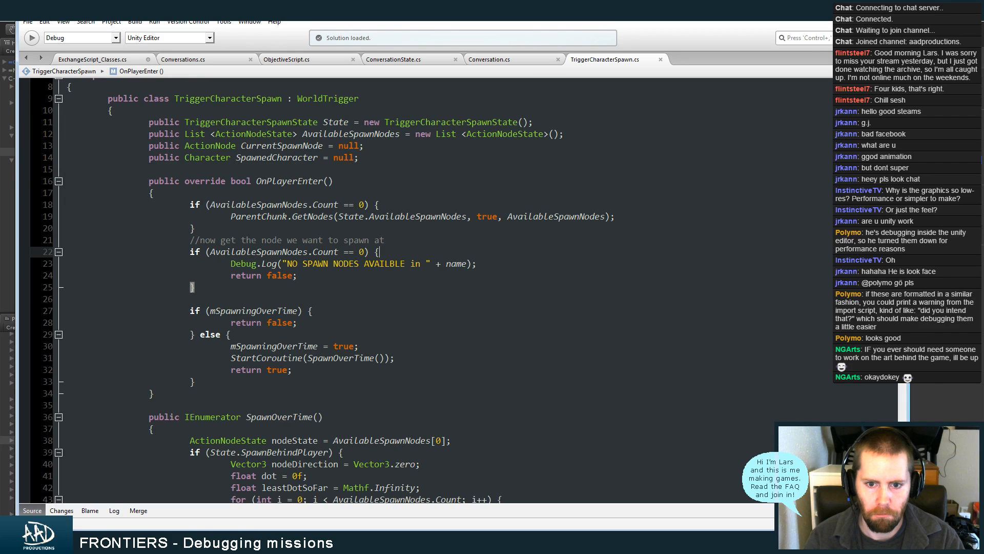
pyautogui.scroll(1, 317, 290)
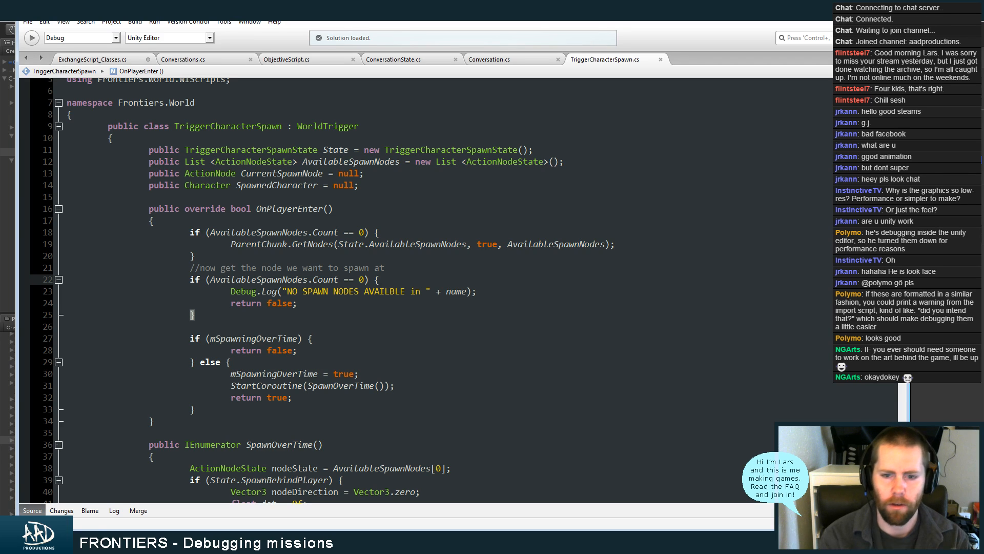
# Re-enter the GetNodes method name in the ParentChunk call inside OnPlayerEnter
pyautogui.click(313, 245)
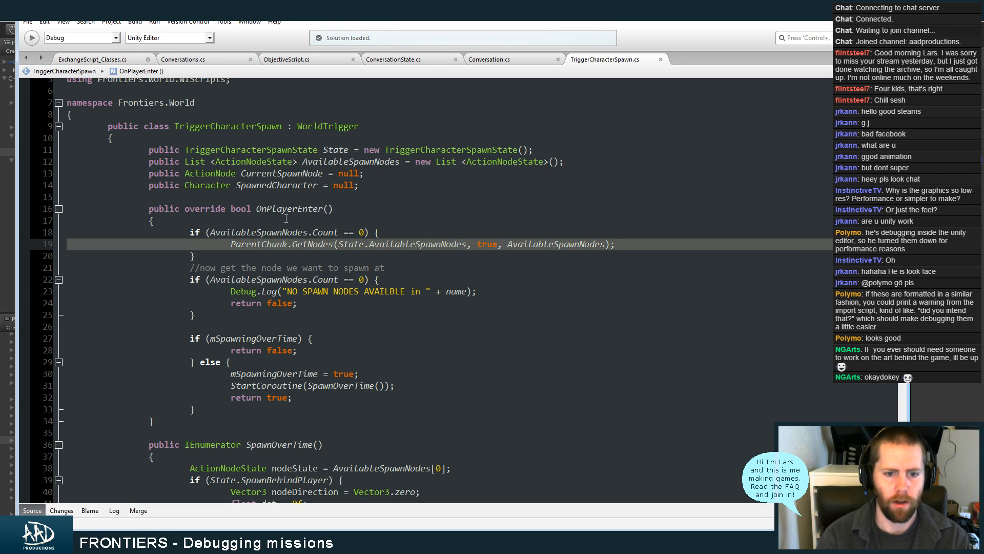
pyautogui.click(312, 234)
pyautogui.doubleClick(312, 244)
pyautogui.press('BackSpace')
pyautogui.press('BackSpace')
pyautogui.write('.Get')
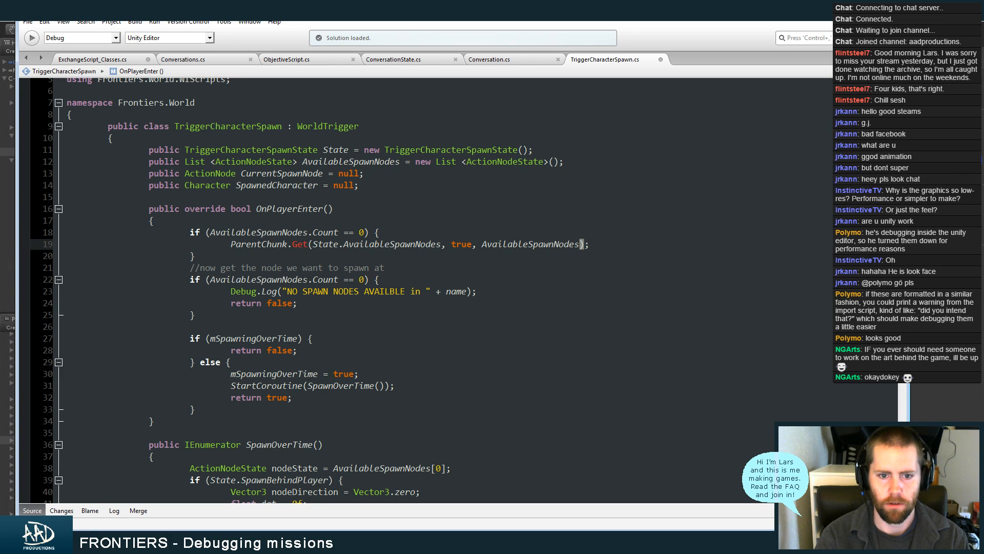
pyautogui.write('Nodes')
# Apply automatic formatting to the whole TriggerCharacterSpawn.cs document
pyautogui.click(45, 23)
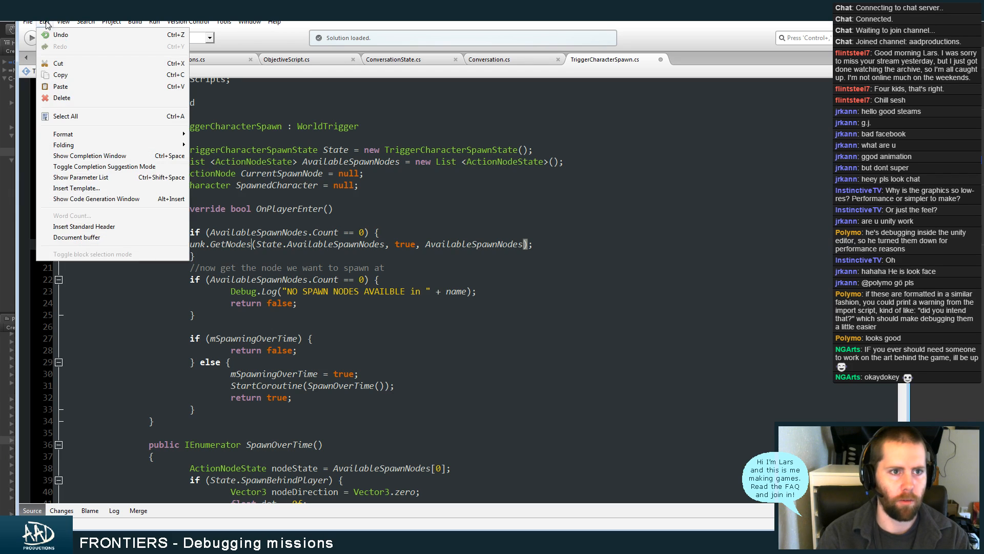
pyautogui.moveTo(178, 136)
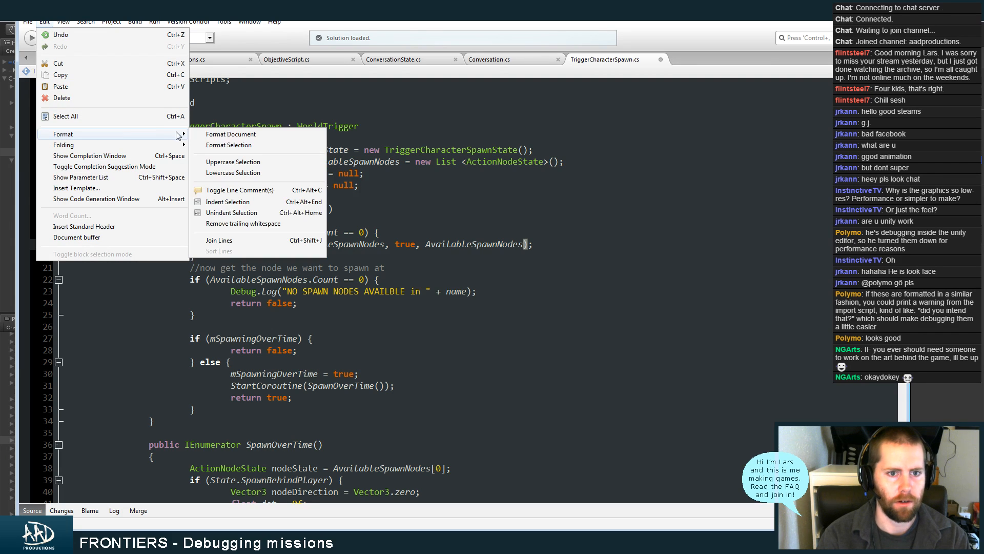
pyautogui.click(212, 134)
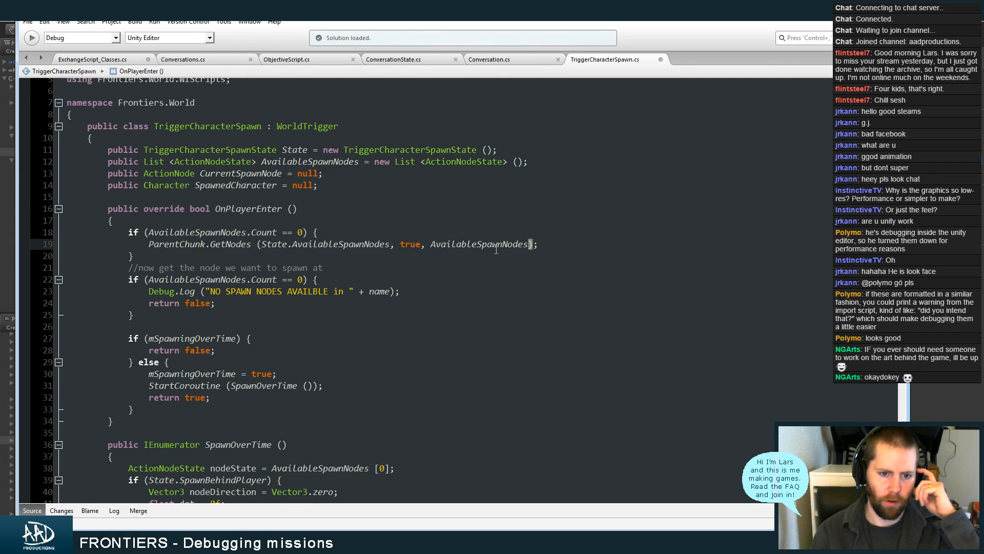
# Examine how TriggerCharacterSpawn.cs picks a spawn node and spawns the character in SpawnOverTime, including the TriggerCharacterSpawnState fields
pyautogui.click(391, 264)
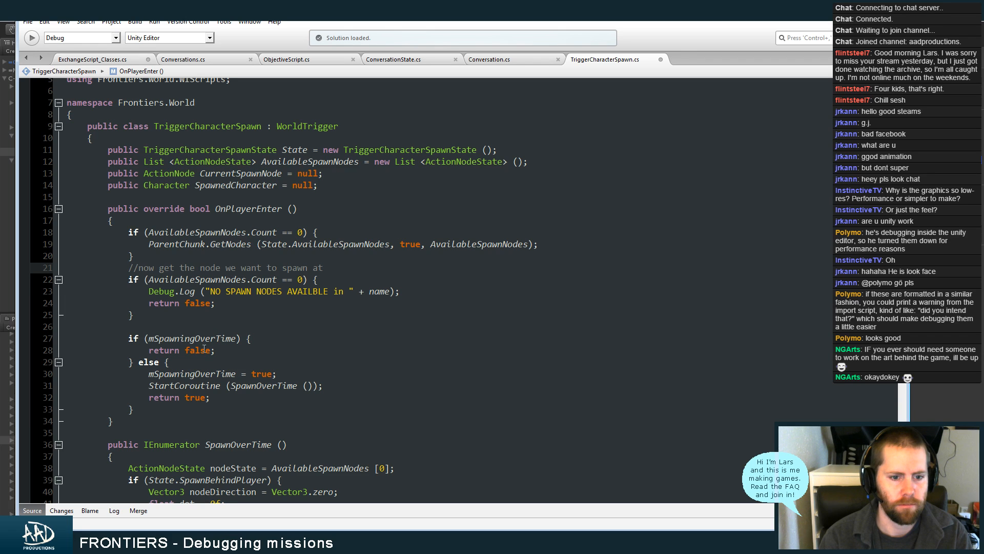
pyautogui.scroll(-6, 391, 264)
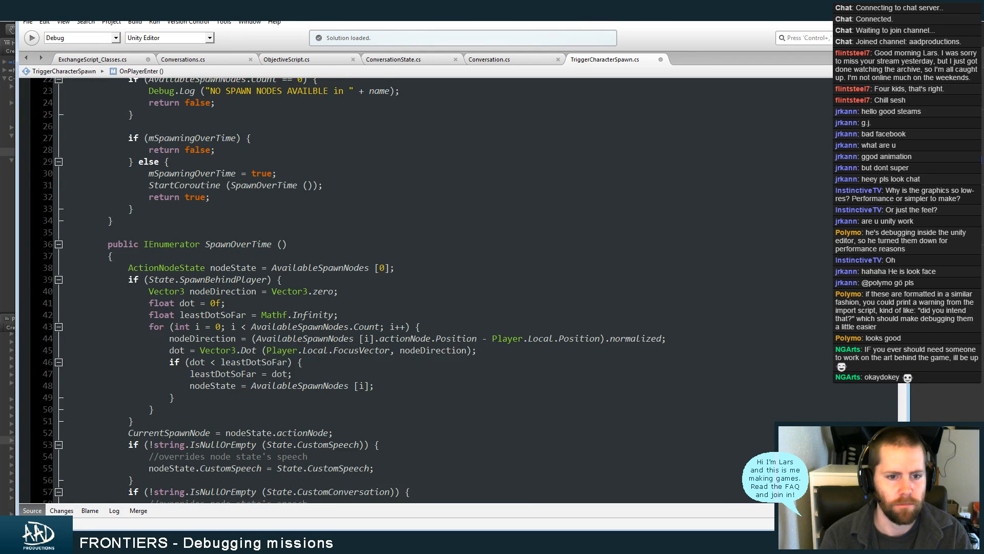
pyautogui.scroll(-5, 354, 290)
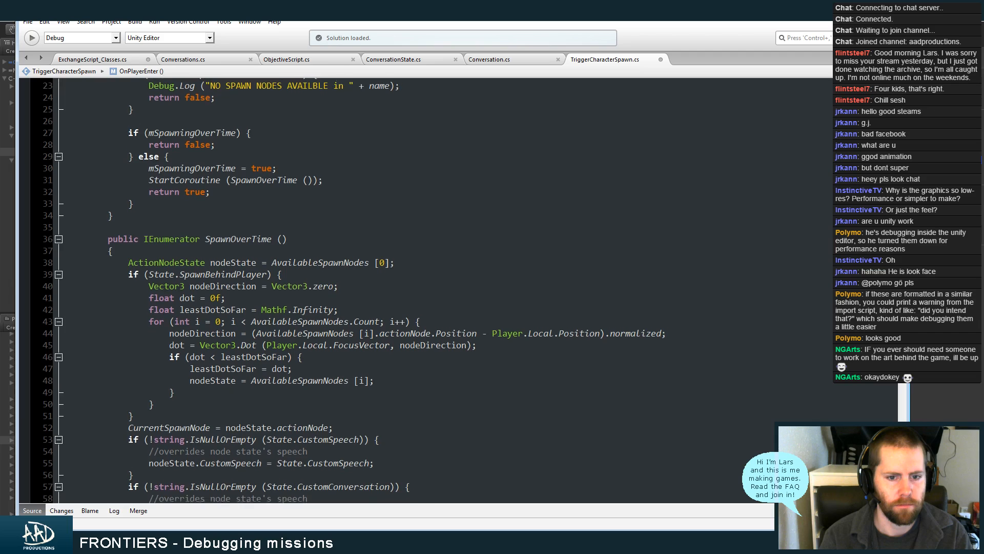
pyautogui.scroll(-5, 354, 290)
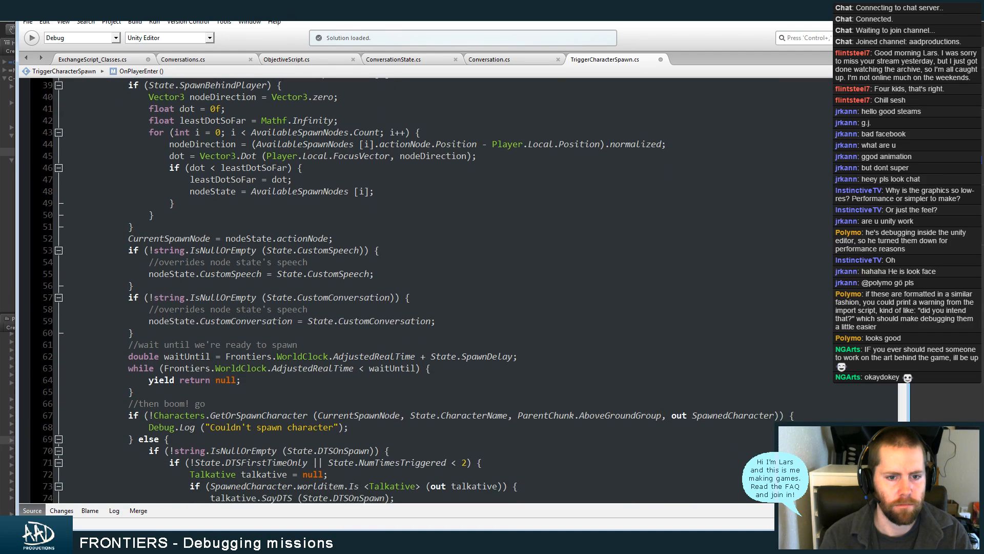
pyautogui.scroll(-2, 354, 289)
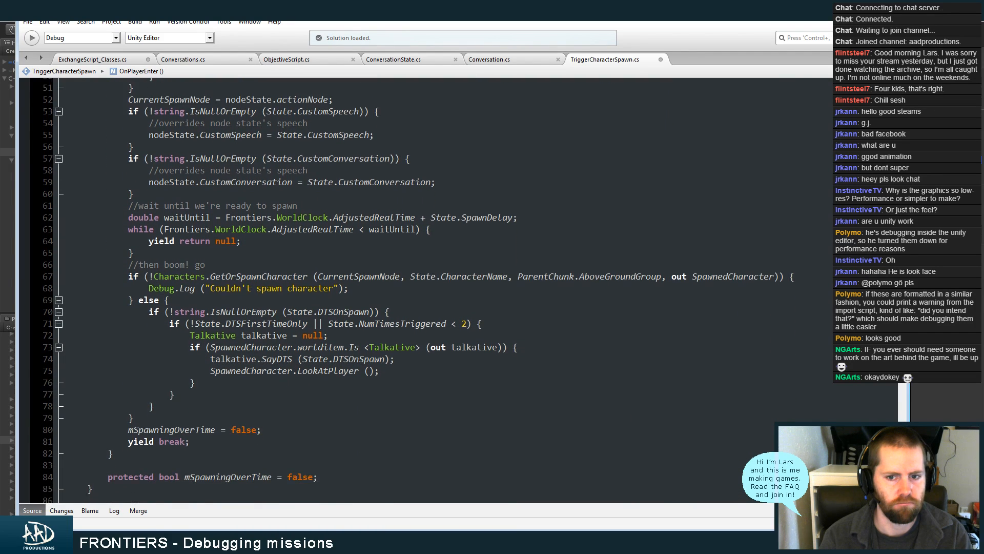
pyautogui.scroll(-7, 897, 415)
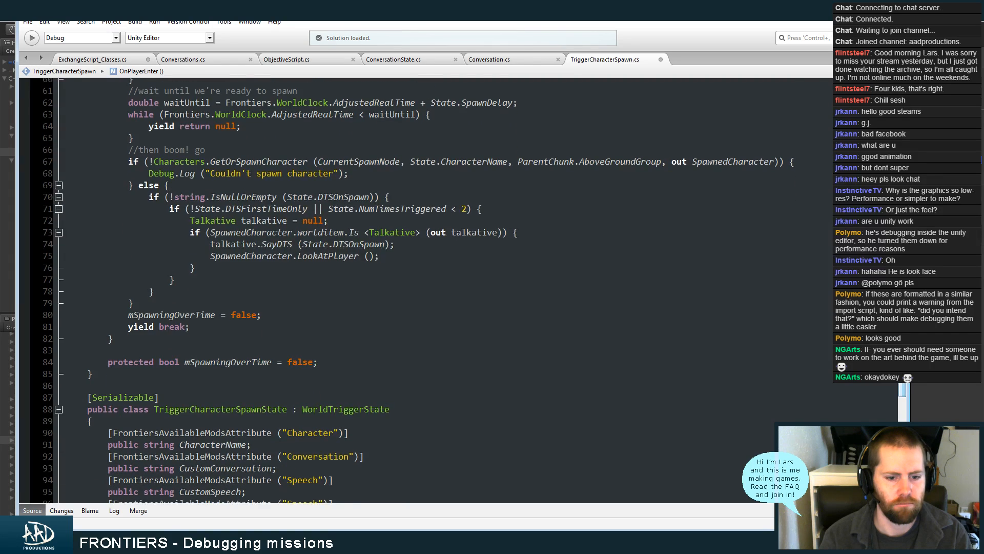
pyautogui.moveTo(896, 410); pyautogui.dragTo(898, 304)
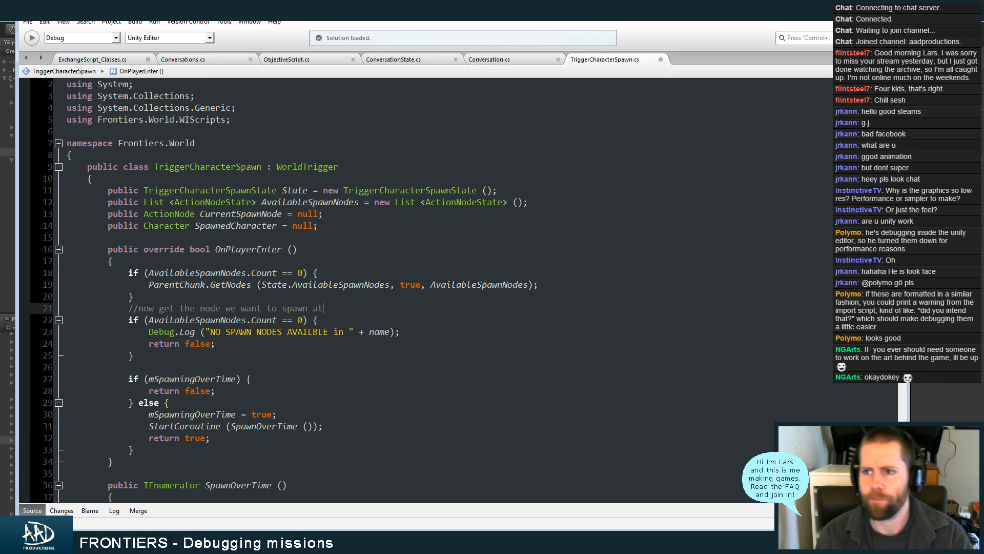
pyautogui.scroll(-8, 348, 290)
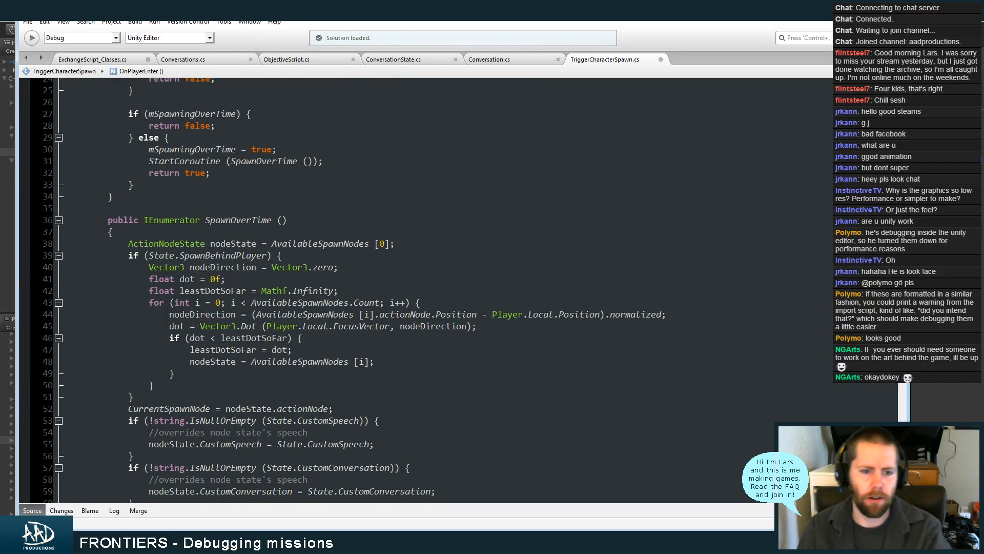
pyautogui.scroll(-1, 348, 291)
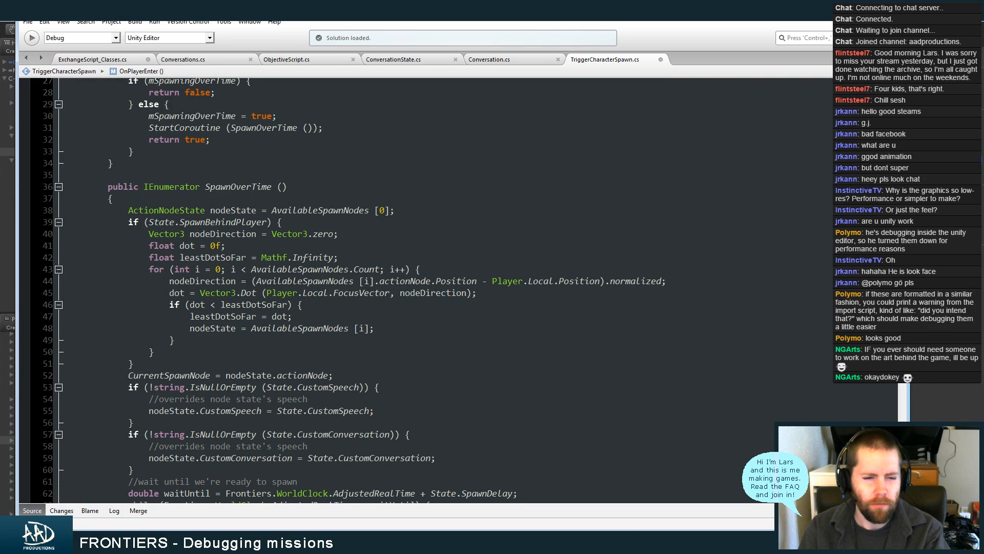
pyautogui.scroll(-1, 426, 290)
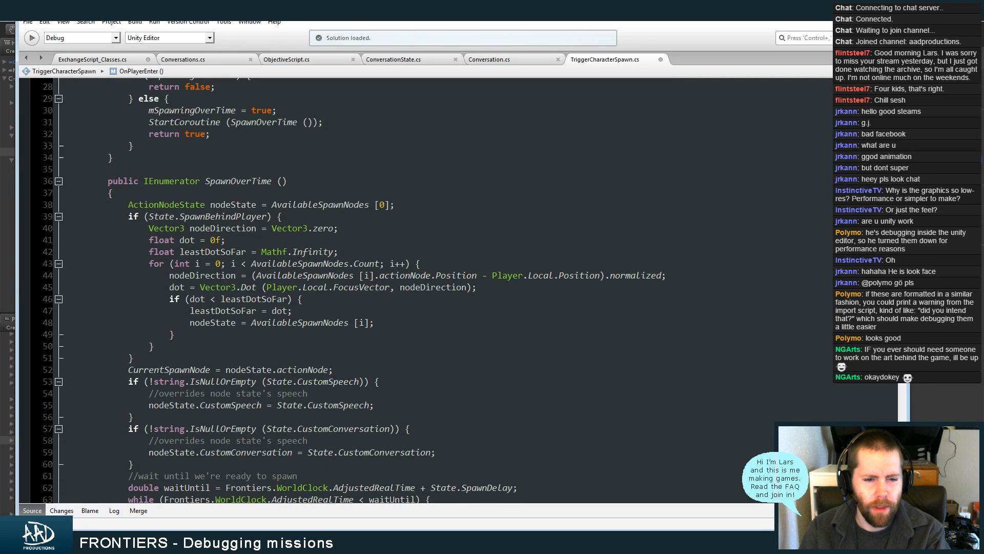
pyautogui.scroll(-1, 354, 290)
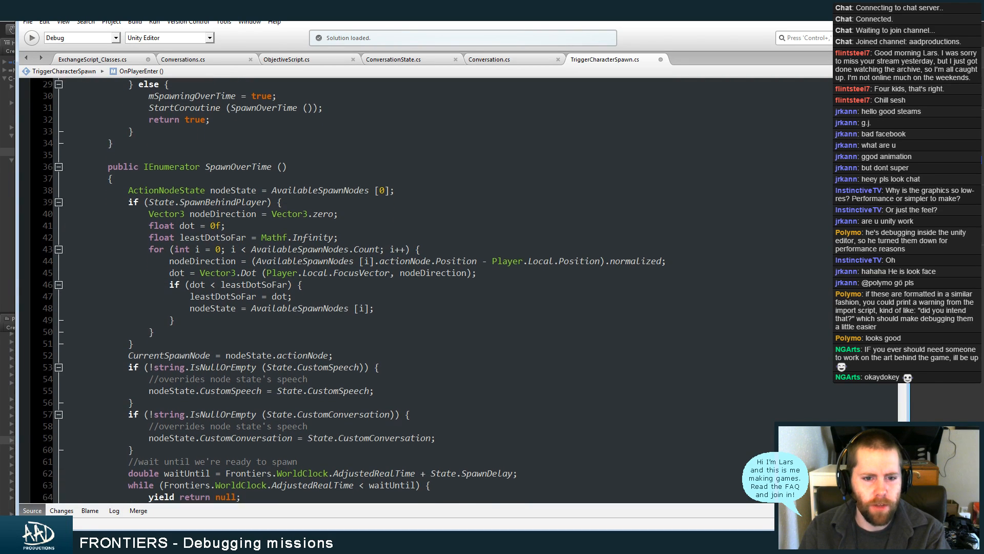
pyautogui.scroll(1, 354, 290)
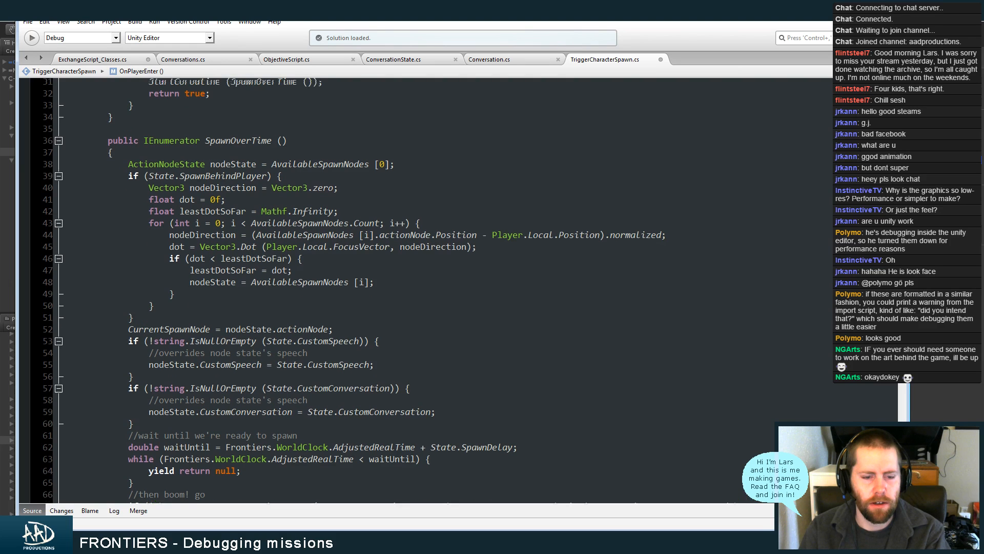
# Switch back to Unity and open the FRONTIERS_Chunk_2_3_14 scene, saving the changes to FRONTIERS_Chunk_2_2_13
pyautogui.scroll(-1, 426, 290)
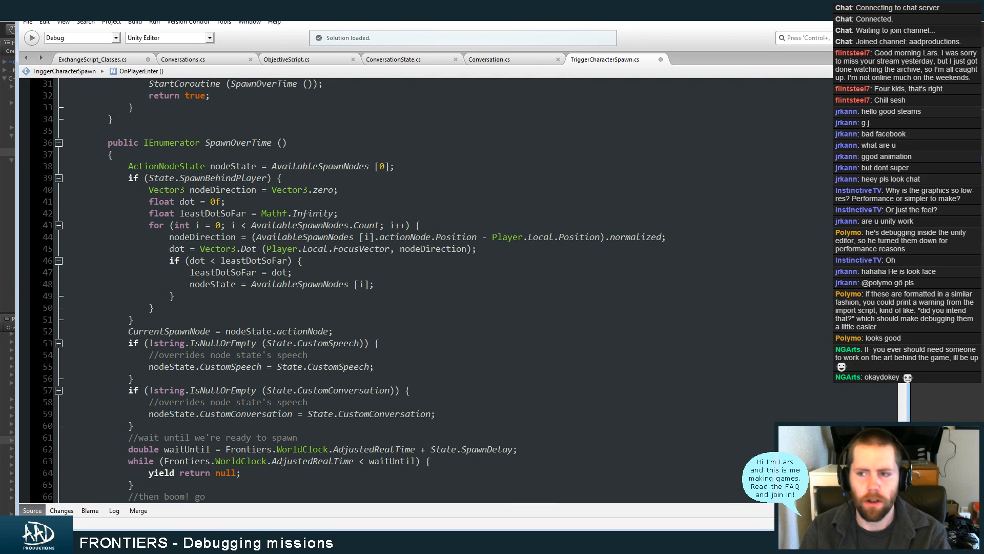
pyautogui.hotkey('alt', 'Tab')
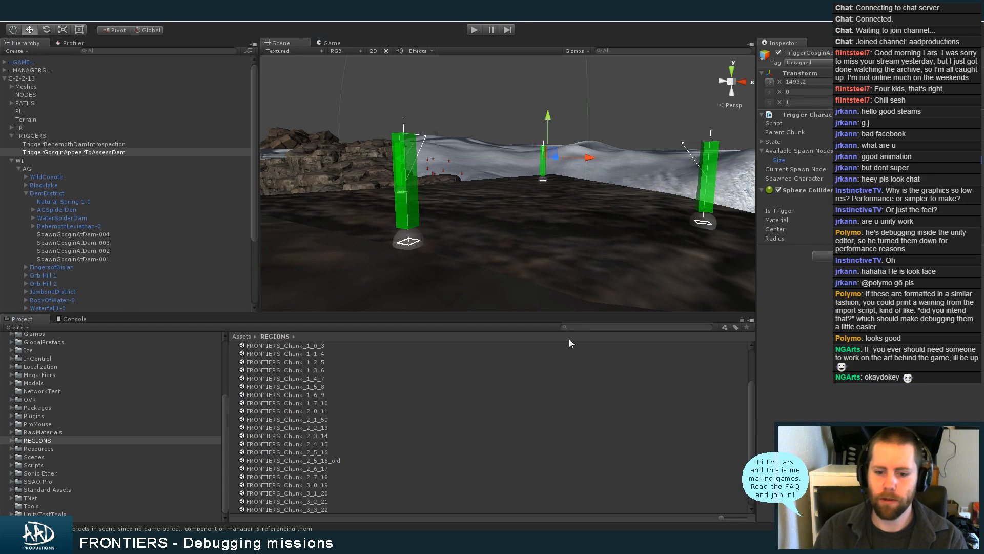
pyautogui.moveTo(753, 412); pyautogui.dragTo(752, 450)
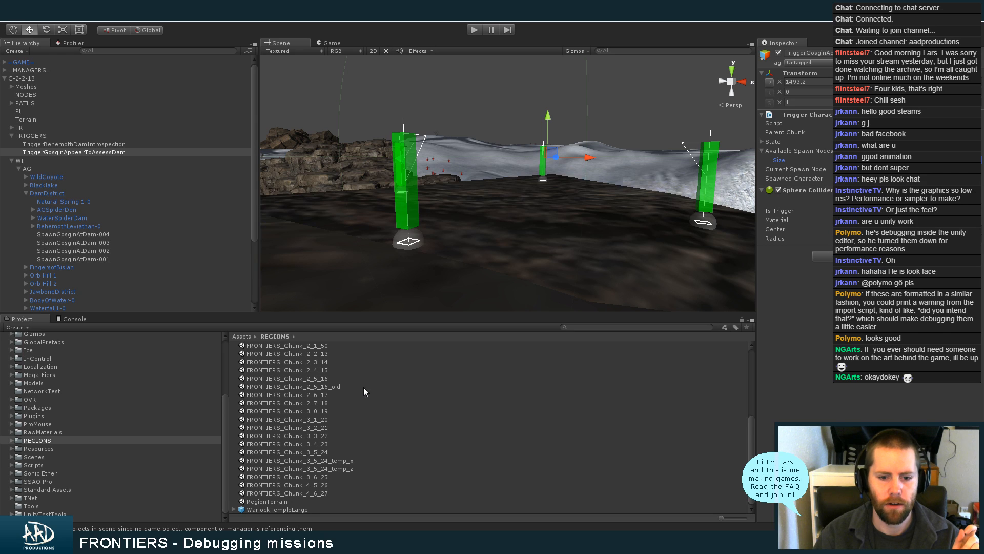
pyautogui.click(353, 395)
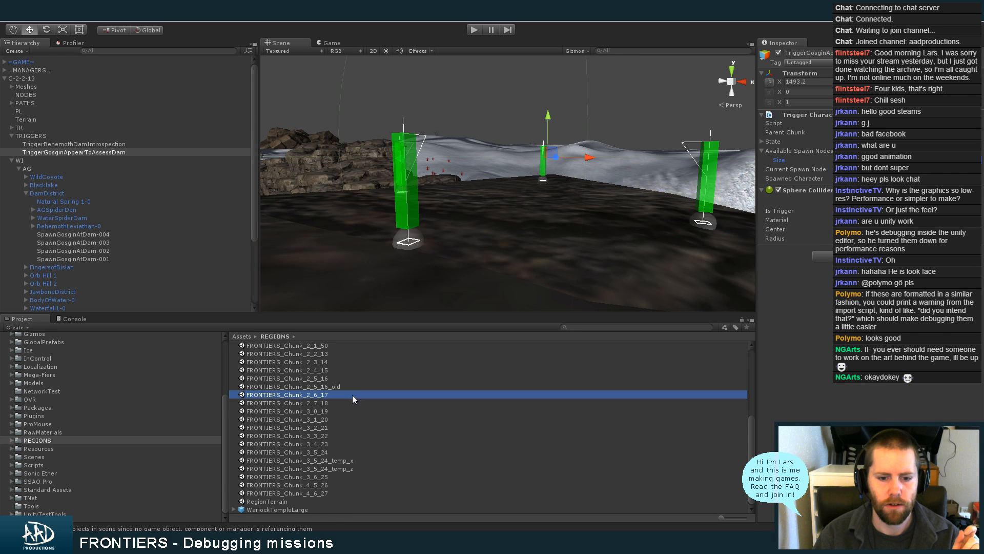
pyautogui.doubleClick(358, 363)
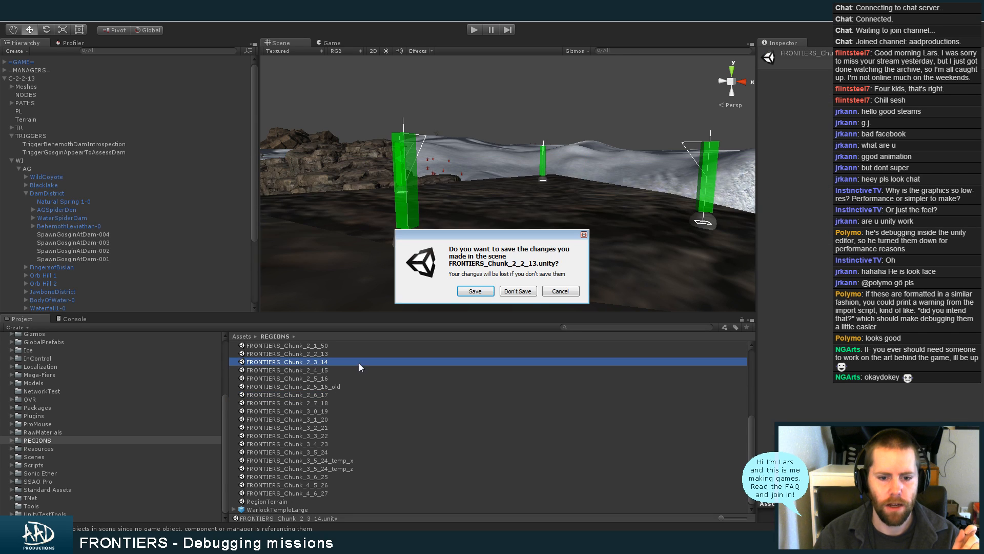
pyautogui.click(471, 291)
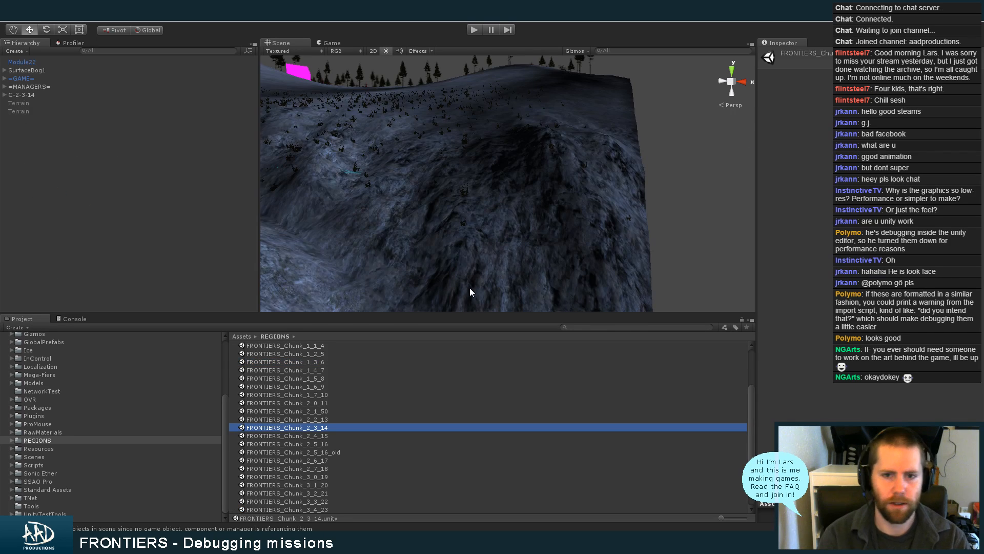
# Turn off the scene lighting and frame a courtyard action node of Drykker's LowerClassDistrict in the scene
pyautogui.click(385, 51)
pyautogui.keyDown('alt'); pyautogui.moveTo(351, 182); pyautogui.dragTo(508, 185); pyautogui.keyUp('alt')
pyautogui.moveTo(404, 232); pyautogui.dragTo(548, 206, button='middle')
pyautogui.keyDown('alt'); pyautogui.moveTo(537, 208); pyautogui.dragTo(441, 216); pyautogui.keyUp('alt')
pyautogui.keyDown('alt'); pyautogui.moveTo(471, 205); pyautogui.dragTo(579, 193, button='right'); pyautogui.keyUp('alt')
pyautogui.moveTo(486, 222); pyautogui.dragTo(690, 205, button='middle')
pyautogui.keyDown('alt'); pyautogui.moveTo(486, 208); pyautogui.dragTo(529, 207, button='right'); pyautogui.keyUp('alt')
pyautogui.click(524, 209)
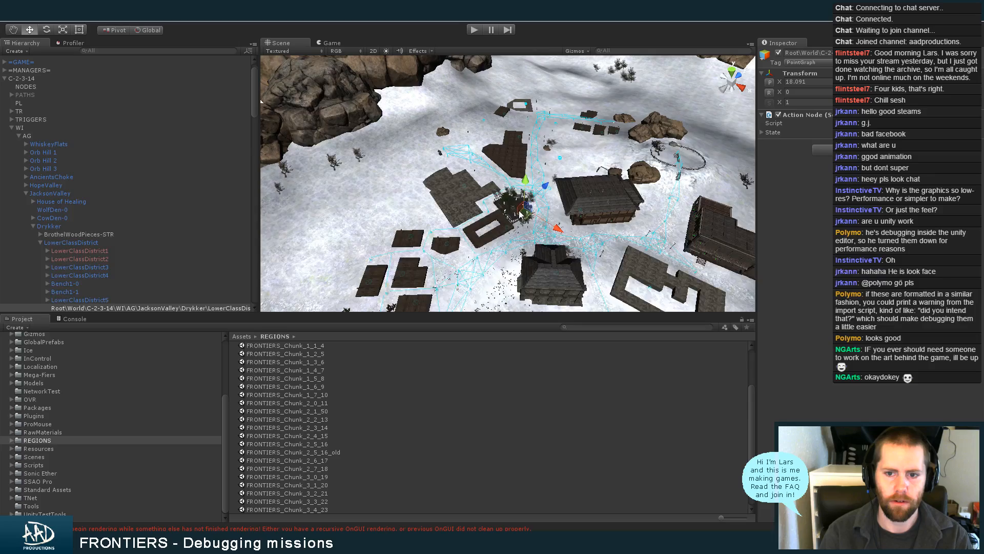
pyautogui.press('f')
# Examine the names and placement of DrykkerCourtyardNode-001 through DrykkerCourtyardNode-005, widening the hierarchy to read their full paths
pyautogui.keyDown('alt'); pyautogui.moveTo(405, 219); pyautogui.dragTo(341, 216); pyautogui.keyUp('alt')
pyautogui.moveTo(254, 104); pyautogui.dragTo(254, 118)
pyautogui.moveTo(262, 159); pyautogui.dragTo(359, 160)
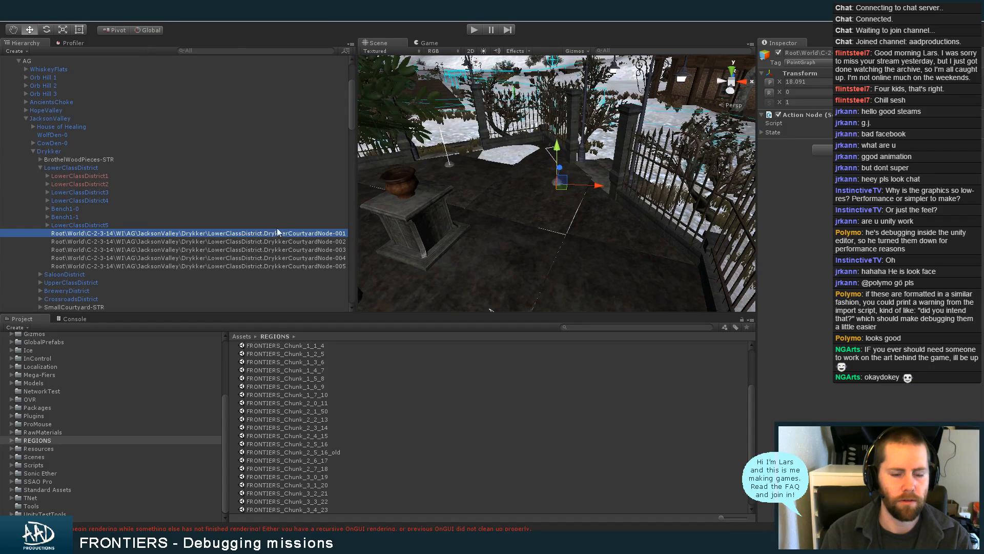
pyautogui.click(258, 242)
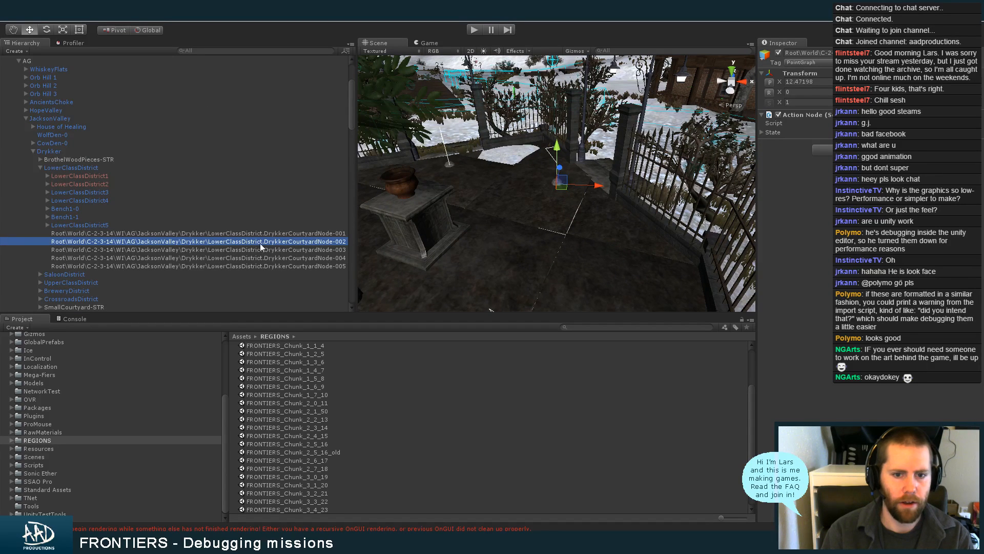
pyautogui.click(261, 249)
pyautogui.click(264, 258)
pyautogui.click(264, 267)
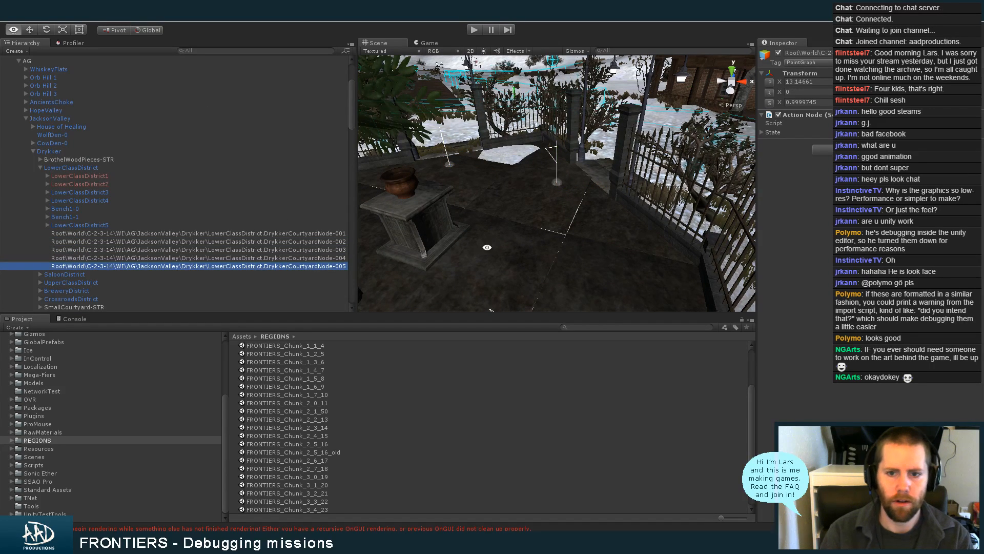
pyautogui.keyDown('alt'); pyautogui.moveTo(487, 247); pyautogui.dragTo(536, 220, button='middle'); pyautogui.keyUp('alt')
pyautogui.keyDown('alt'); pyautogui.moveTo(536, 221); pyautogui.dragTo(458, 217, button='right'); pyautogui.keyUp('alt')
pyautogui.keyDown('alt'); pyautogui.moveTo(458, 218); pyautogui.dragTo(482, 206, button='middle'); pyautogui.keyUp('alt')
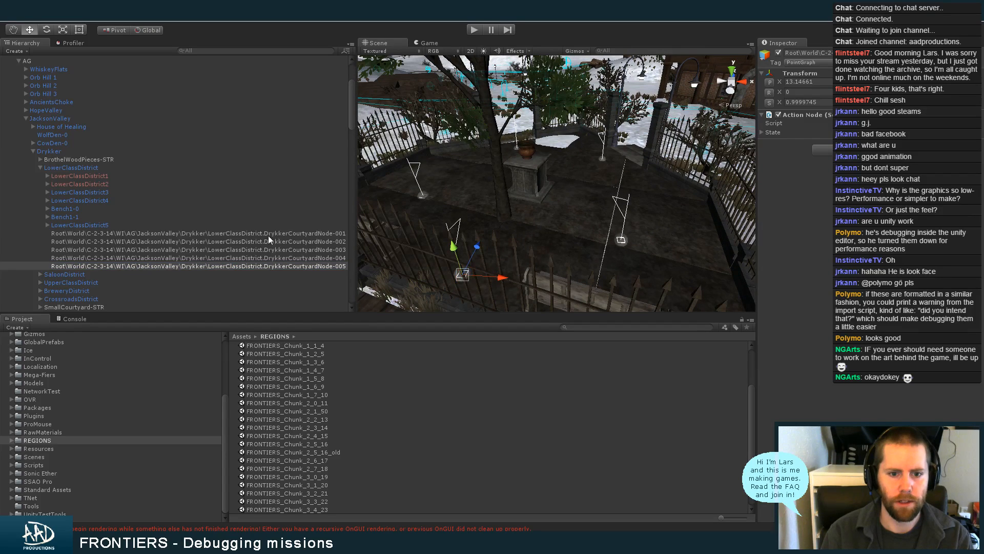
pyautogui.keyDown('shift'); pyautogui.click(274, 234); pyautogui.keyUp('shift')
# Select the TriggerAgentSpawn trigger and expand its State settings to inspect its spawn configuration
pyautogui.moveTo(352, 102); pyautogui.dragTo(352, 94)
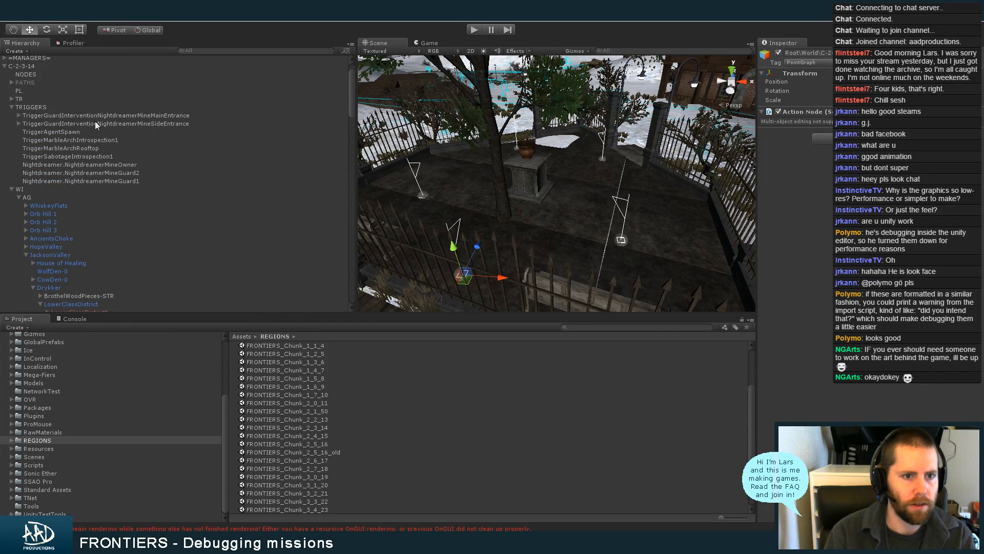
pyautogui.click(93, 132)
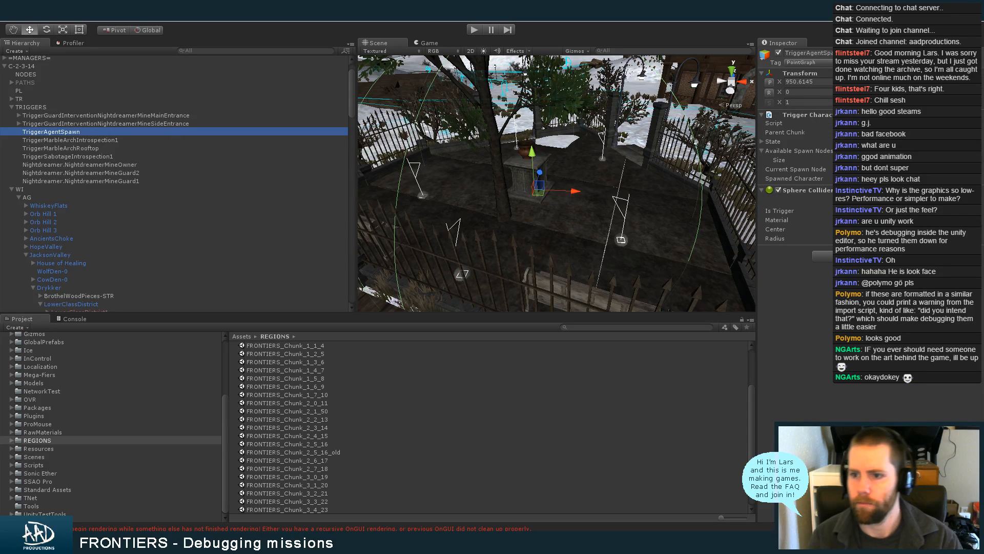
pyautogui.click(775, 151)
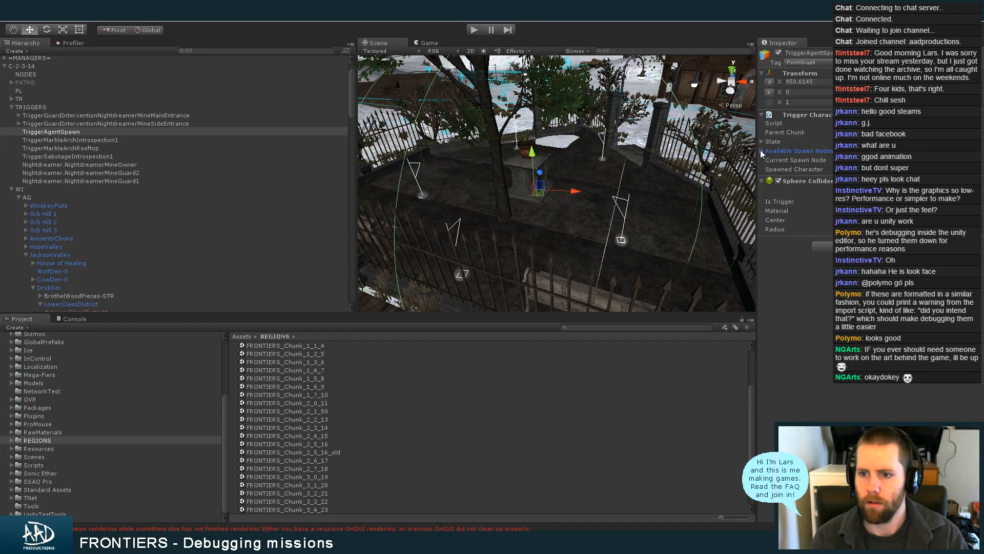
pyautogui.click(762, 151)
pyautogui.click(762, 150)
pyautogui.click(761, 142)
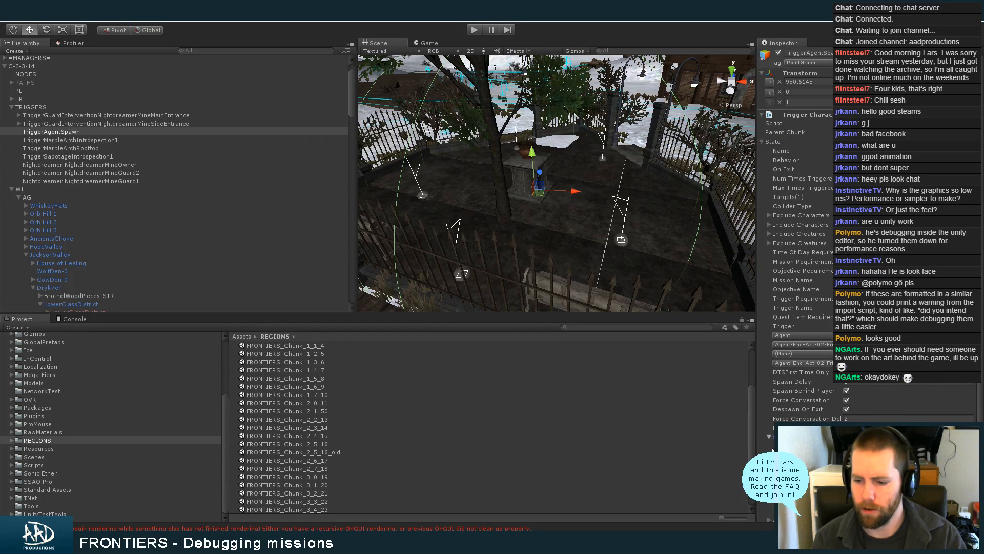
pyautogui.click(769, 445)
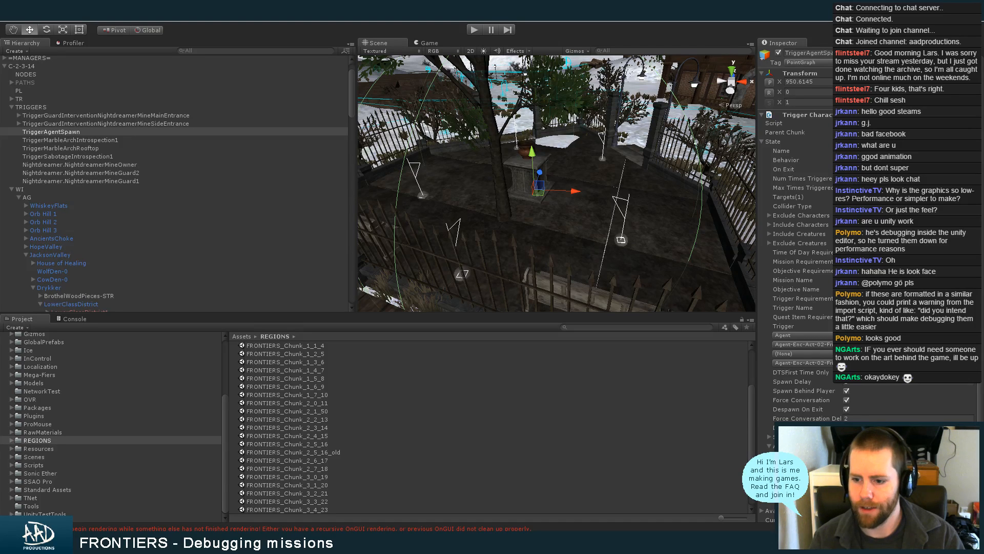
# Switch the Inspector to Debug mode and view the trigger's list of available spawn node names
pyautogui.click(981, 46)
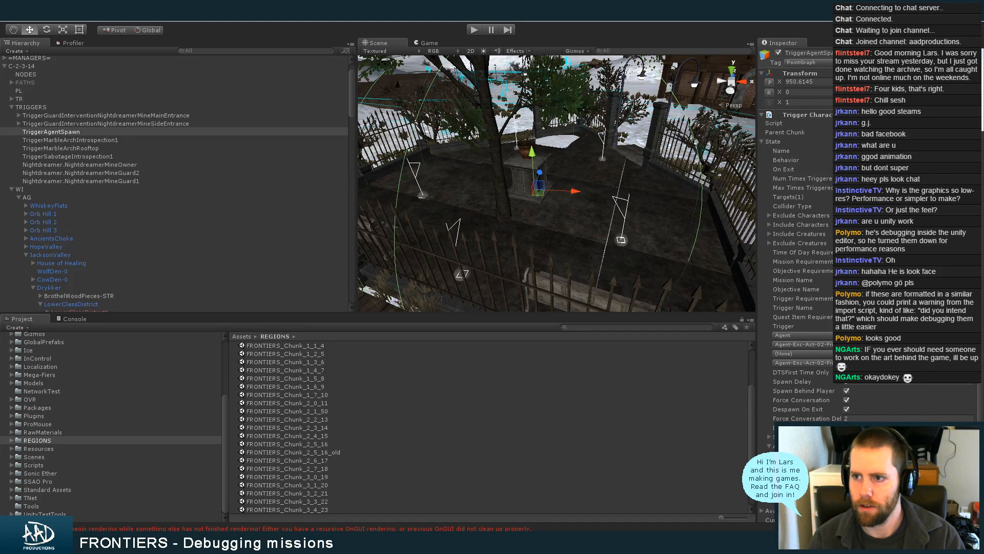
pyautogui.click(969, 64)
pyautogui.scroll(-8, 982, 134)
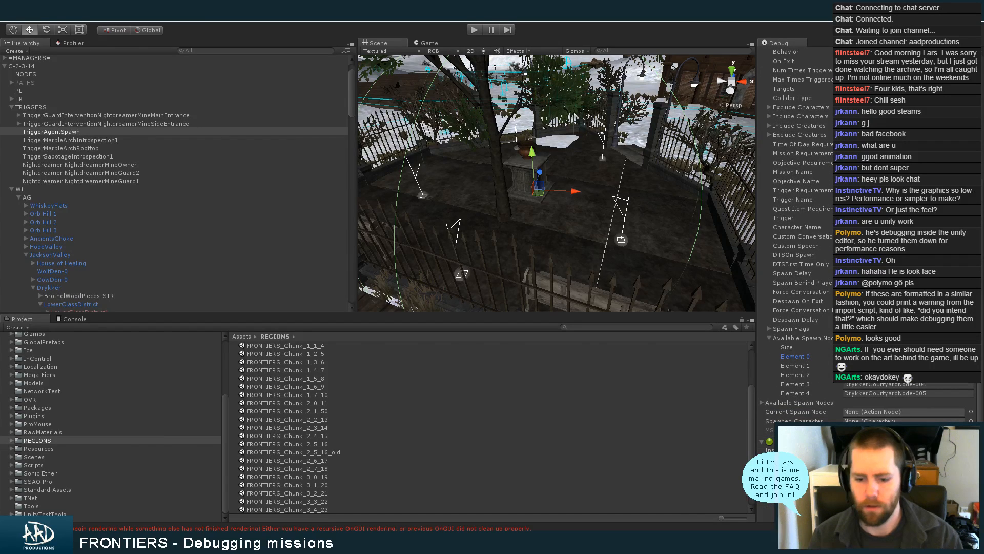
# Switch to the code editor, review the GetNodes declaration in WorldChunk.cs from the OnPlayerEnter call, and close that file
pyautogui.hotkey('alt', 'Tab')
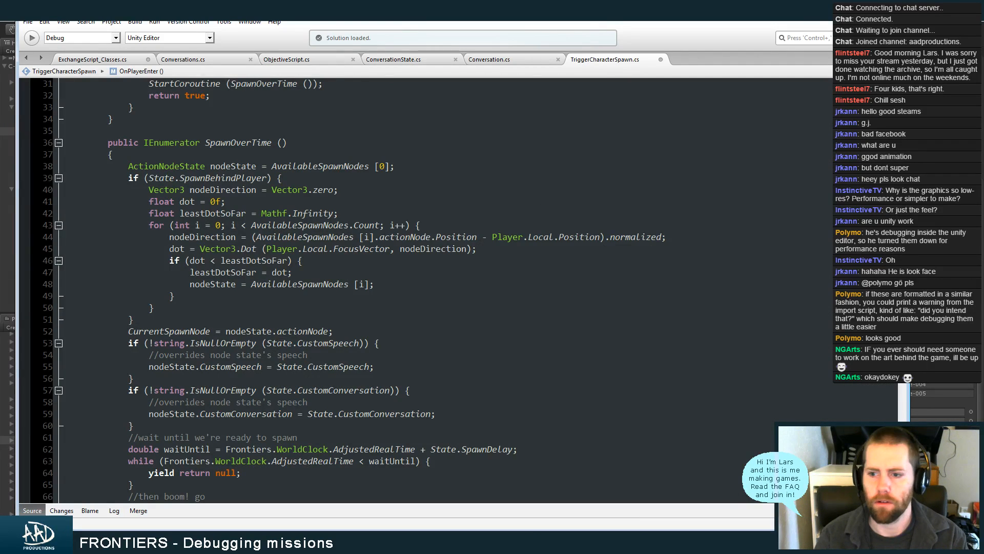
pyautogui.scroll(7, 354, 290)
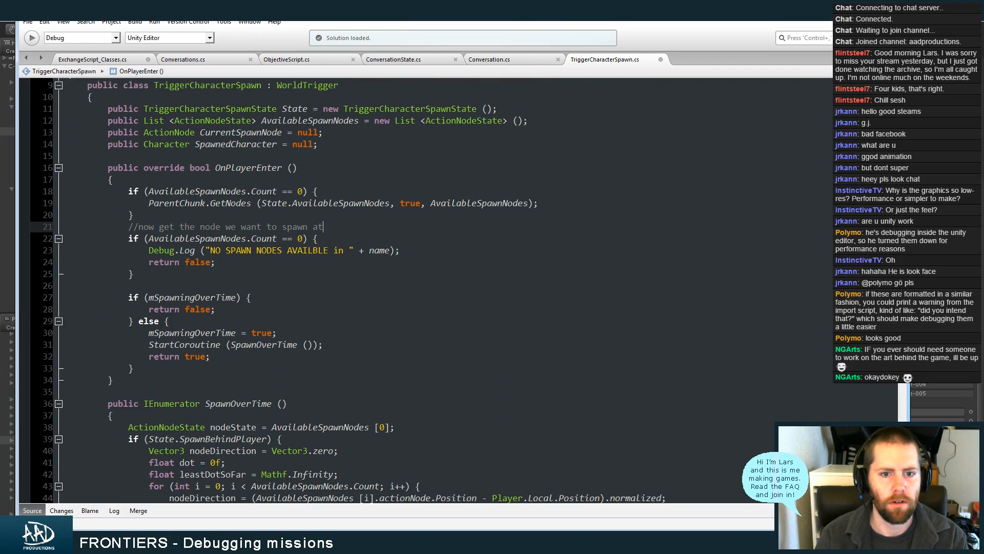
pyautogui.rightClick(232, 212)
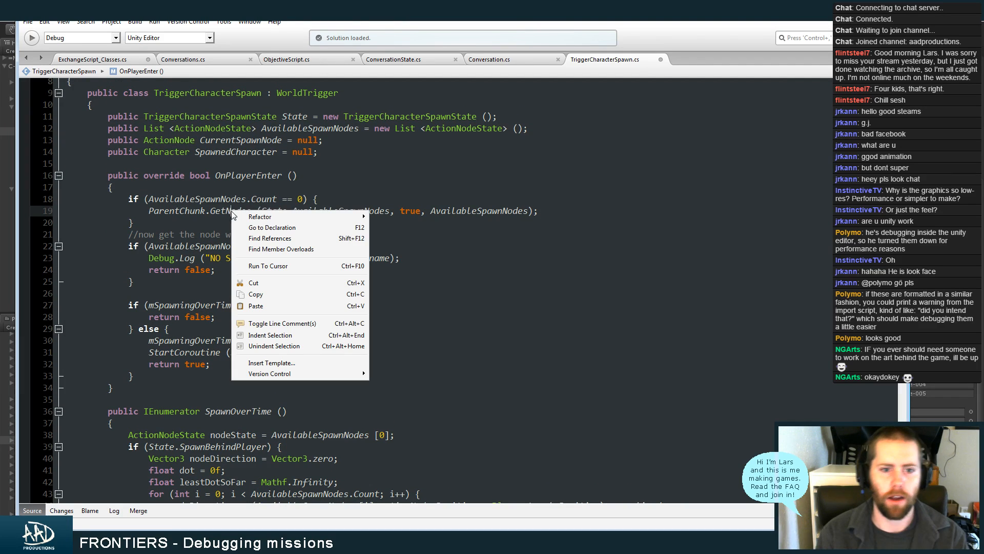
pyautogui.click(262, 228)
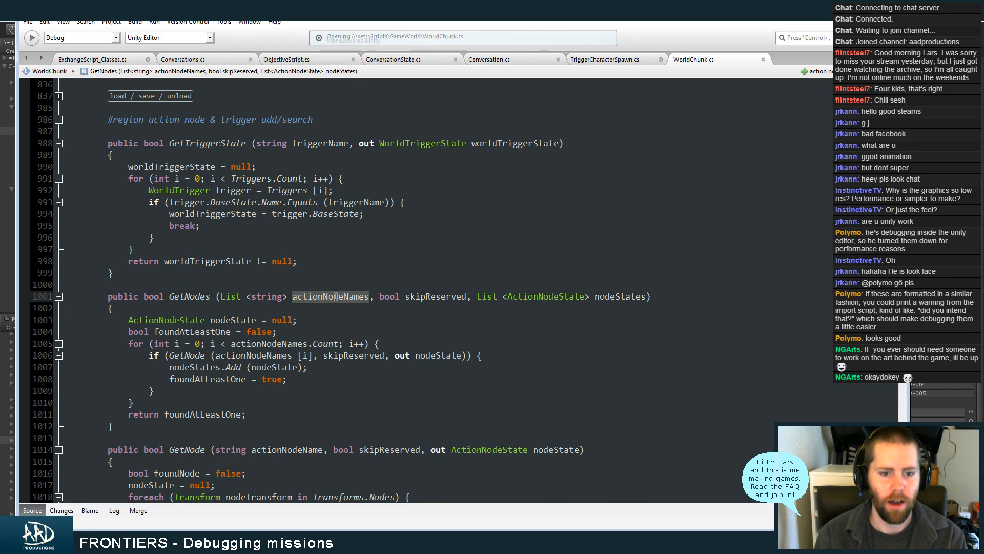
pyautogui.hotkey('ctrl', 'f')
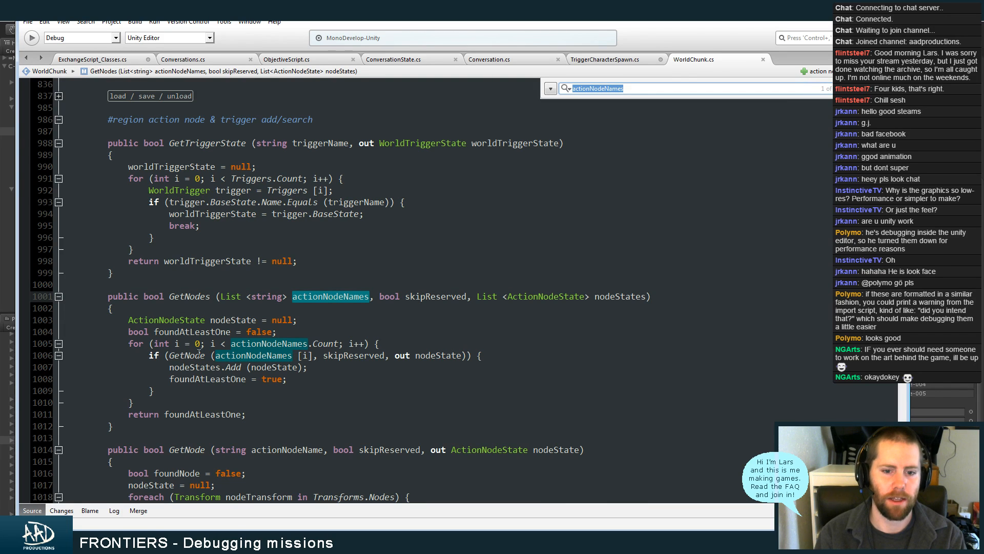
pyautogui.press('Escape')
pyautogui.hotkey('ctrl', 'w')
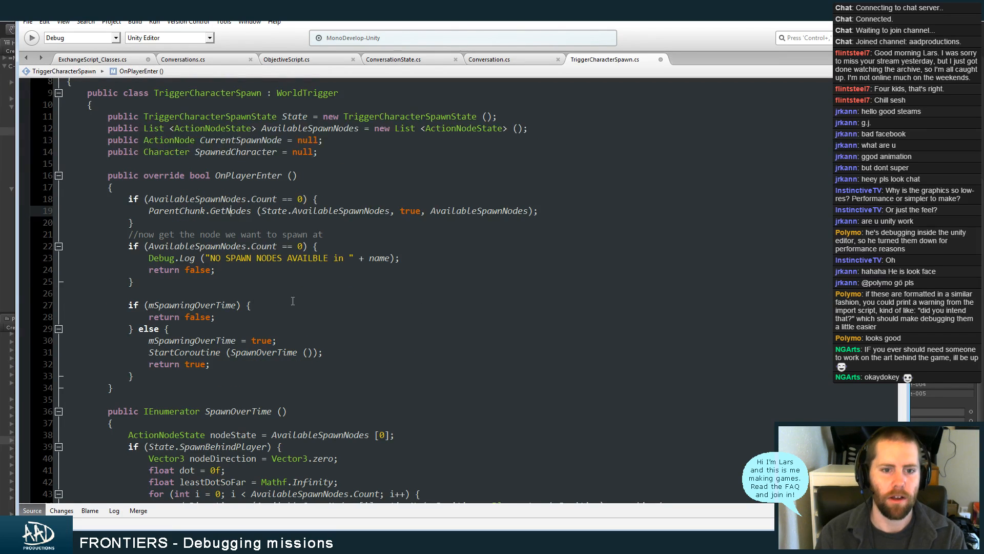
# Reopen the GetNodes declaration, fold the surrounding methods in WorldChunk.cs to survey the node lookup functions, and close the file
pyautogui.rightClick(224, 213)
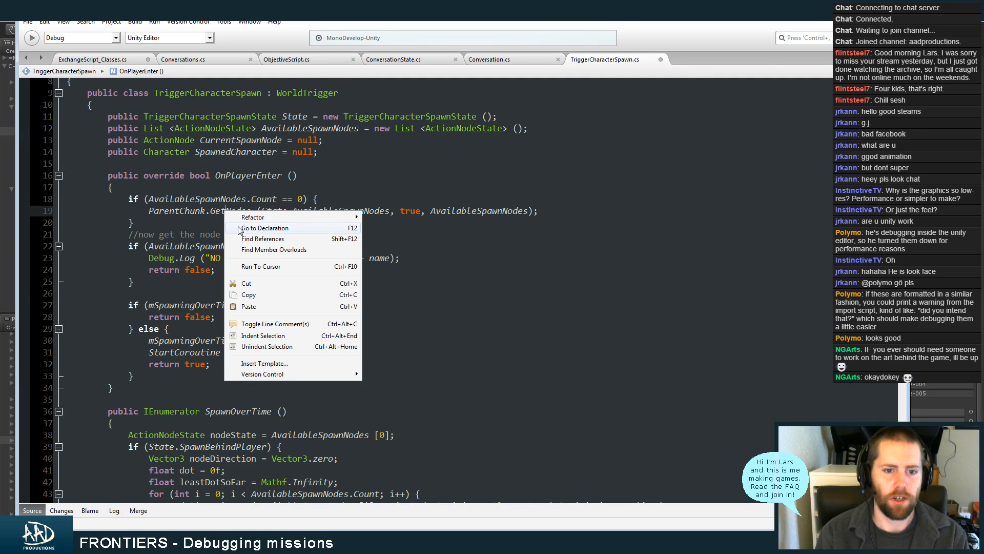
pyautogui.click(262, 228)
pyautogui.click(58, 296)
pyautogui.click(58, 320)
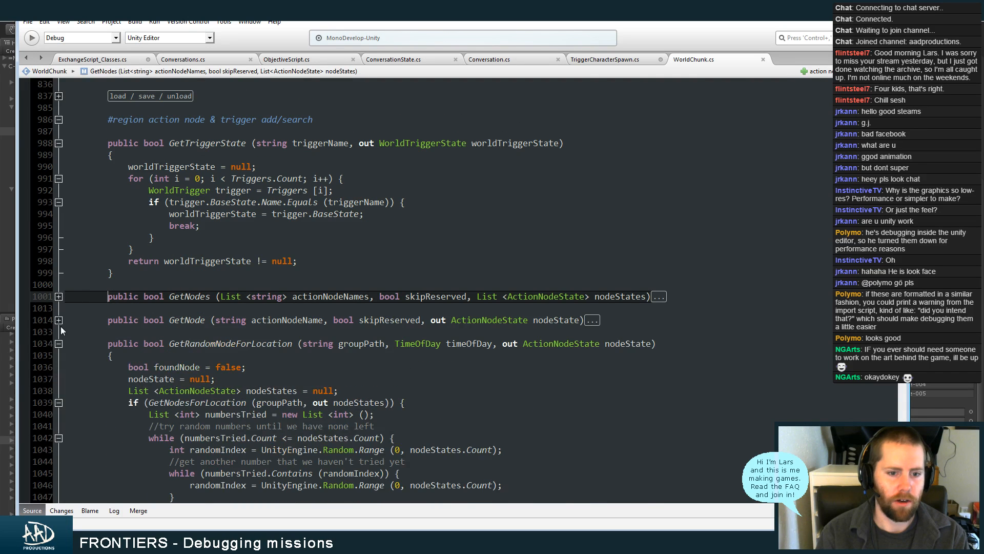
pyautogui.click(59, 343)
pyautogui.click(212, 315)
pyautogui.click(59, 144)
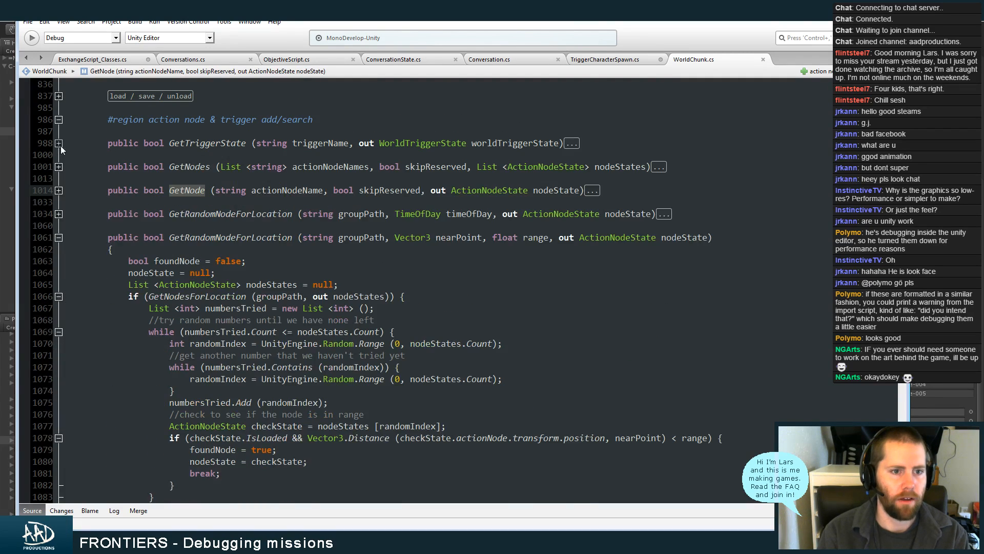
pyautogui.click(208, 167)
pyautogui.click(199, 190)
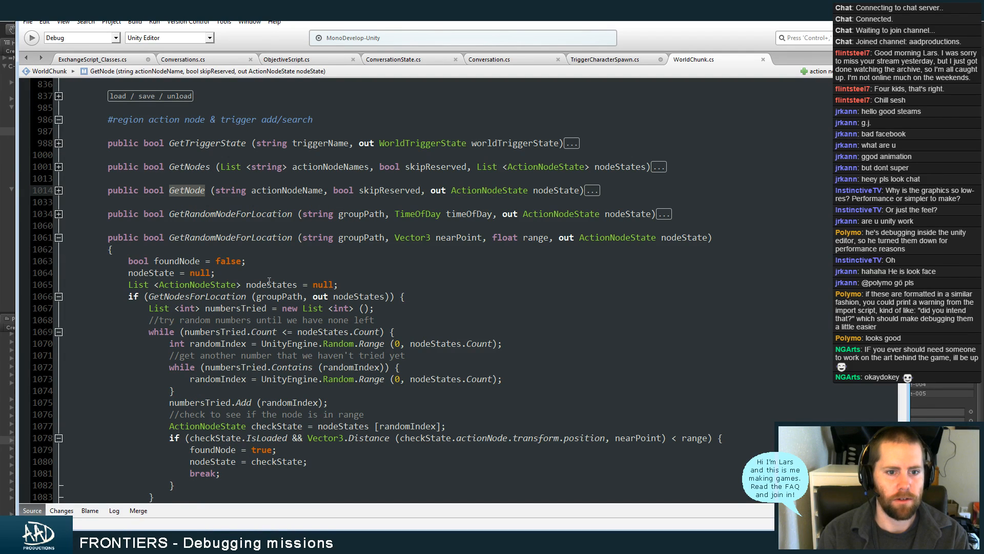
pyautogui.click(59, 238)
pyautogui.click(58, 261)
pyautogui.click(59, 285)
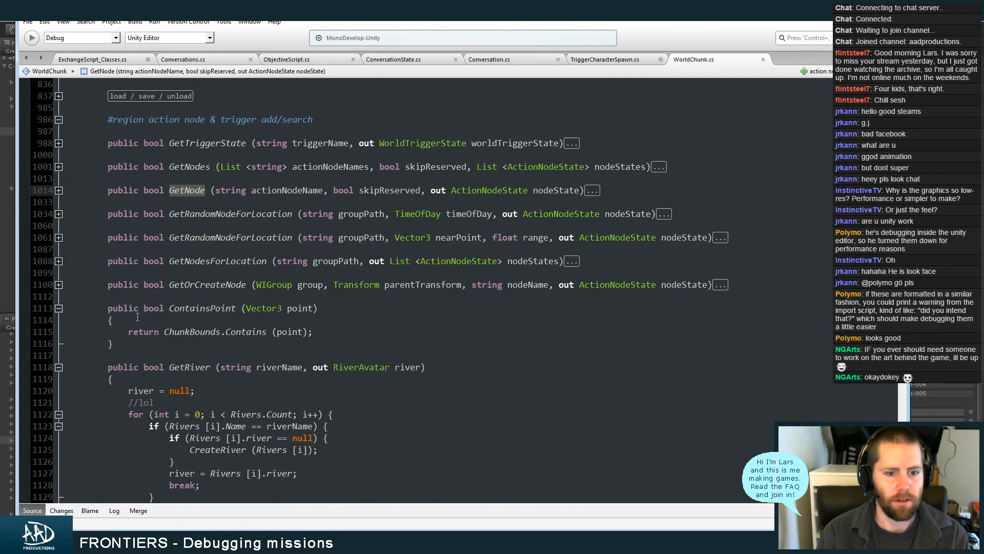
pyautogui.hotkey('ctrl', 'w')
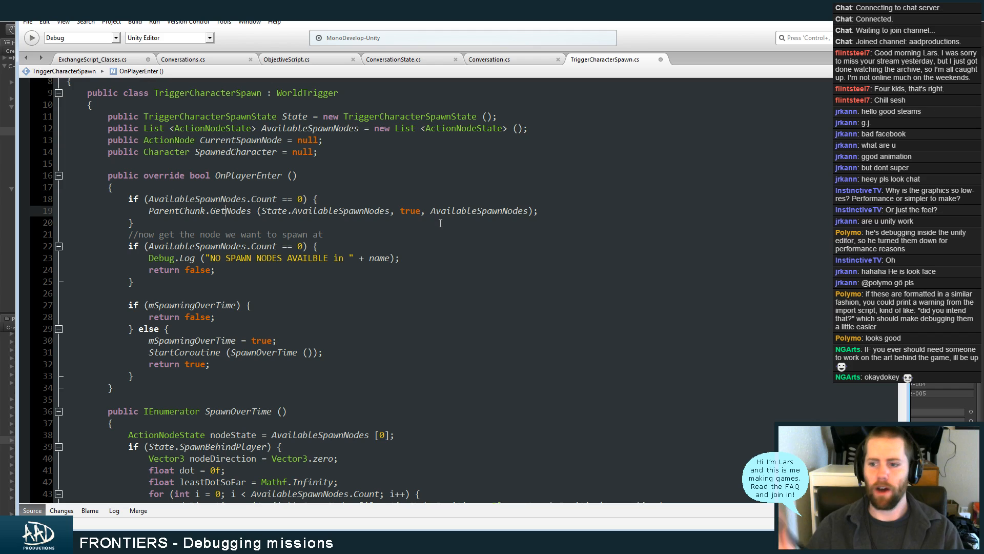
# Switch back to Unity and reopen the FRONTIERS_Chunk_2_2_13 scene, saving the changes to FRONTIERS_Chunk_2_3_14
pyautogui.hotkey('alt', 'Tab')
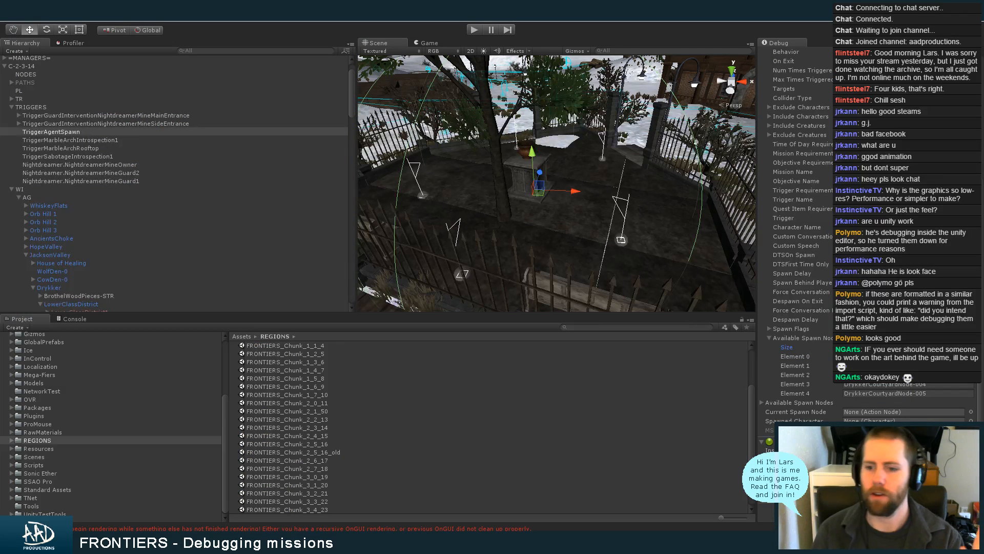
pyautogui.click(341, 419)
pyautogui.doubleClick(374, 419)
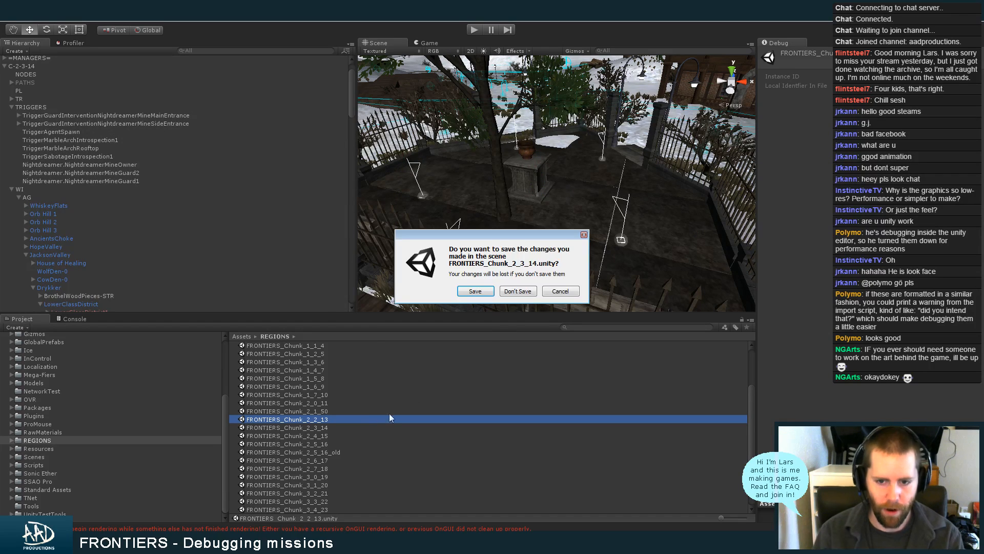
pyautogui.click(475, 291)
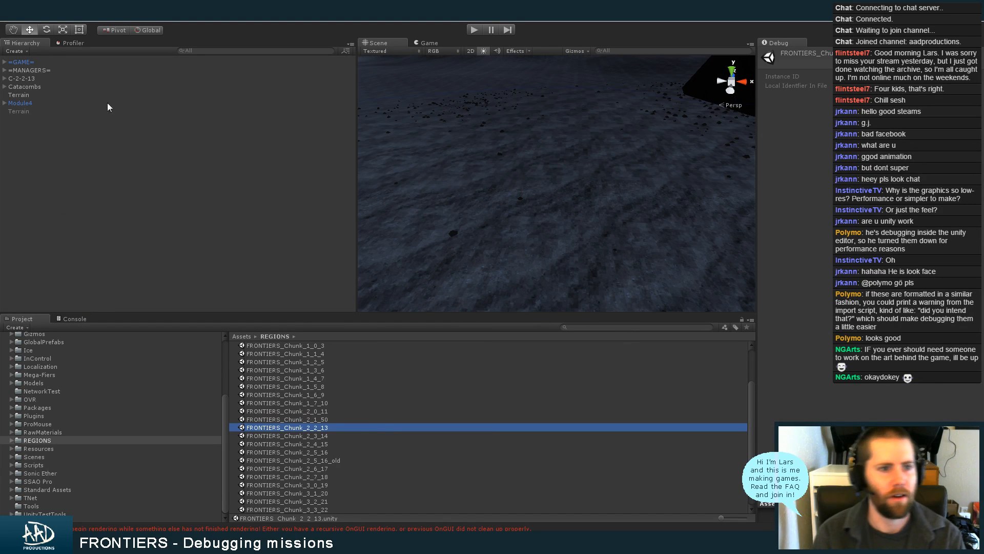
# Select TriggerGosginAppearToAssessDam among the triggers of C-2-2-13
pyautogui.click(4, 78)
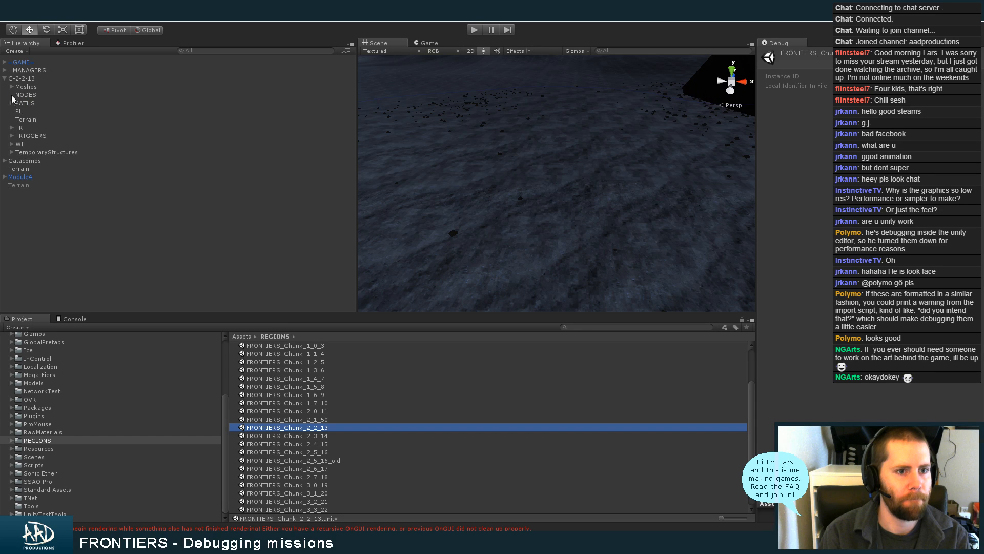
pyautogui.click(11, 136)
pyautogui.click(27, 153)
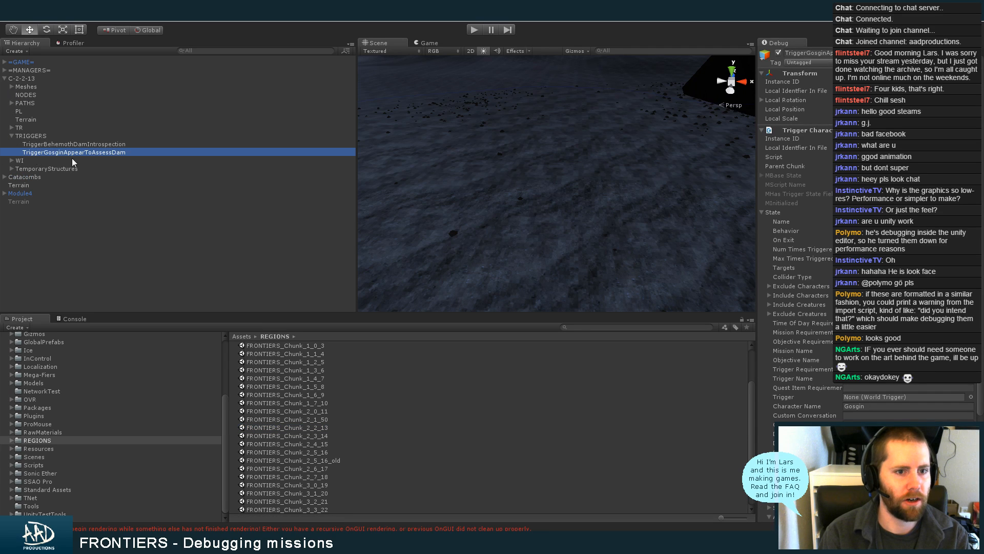
# Frame TriggerGosginAppearToAssessDam in the scene, view the surrounding spawn nodes, and select SpawnGosginAtDam-002
pyautogui.rightClick(562, 212)
pyautogui.press('f')
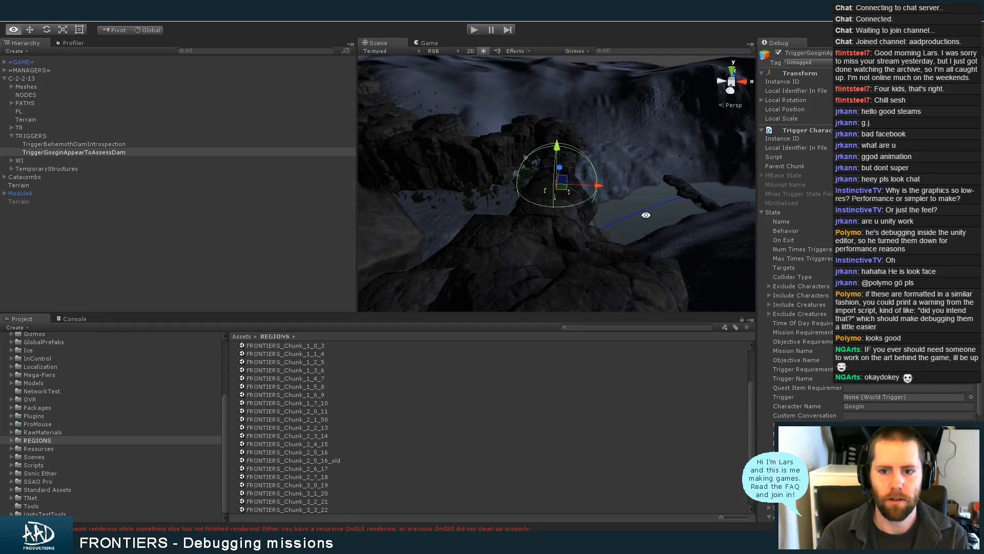
pyautogui.keyDown('alt'); pyautogui.moveTo(644, 214); pyautogui.dragTo(663, 195); pyautogui.keyUp('alt')
pyautogui.keyDown('alt'); pyautogui.moveTo(663, 196); pyautogui.dragTo(558, 241, button='right'); pyautogui.keyUp('alt')
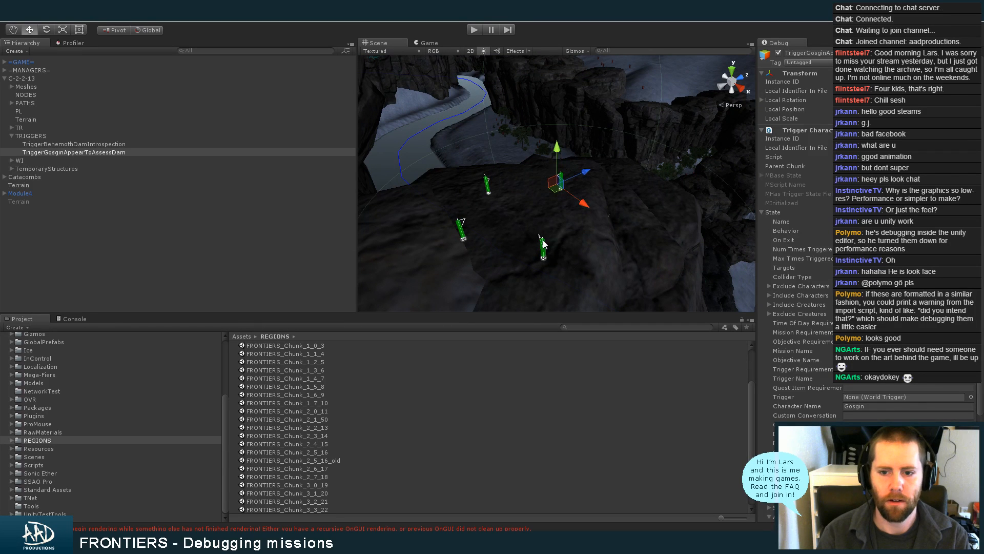
pyautogui.click(544, 244)
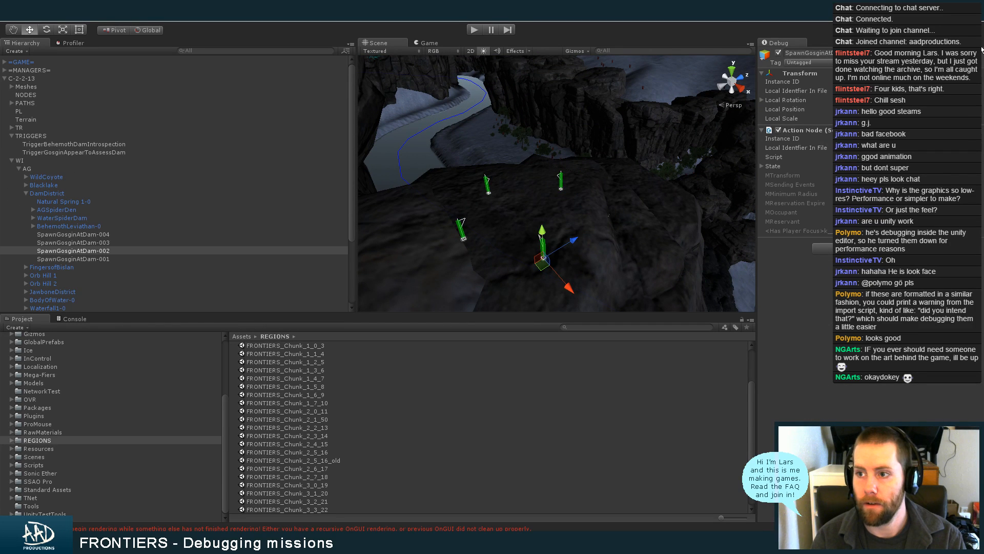
# Select the C-2-2-13 chunk root and switch the inspector from debug to normal mode
pyautogui.click(115, 78)
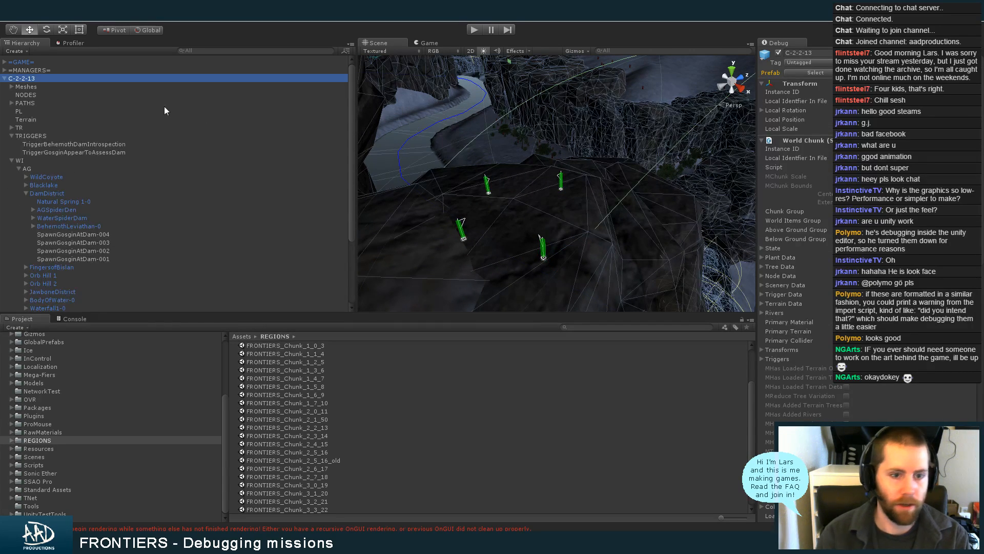
pyautogui.click(978, 44)
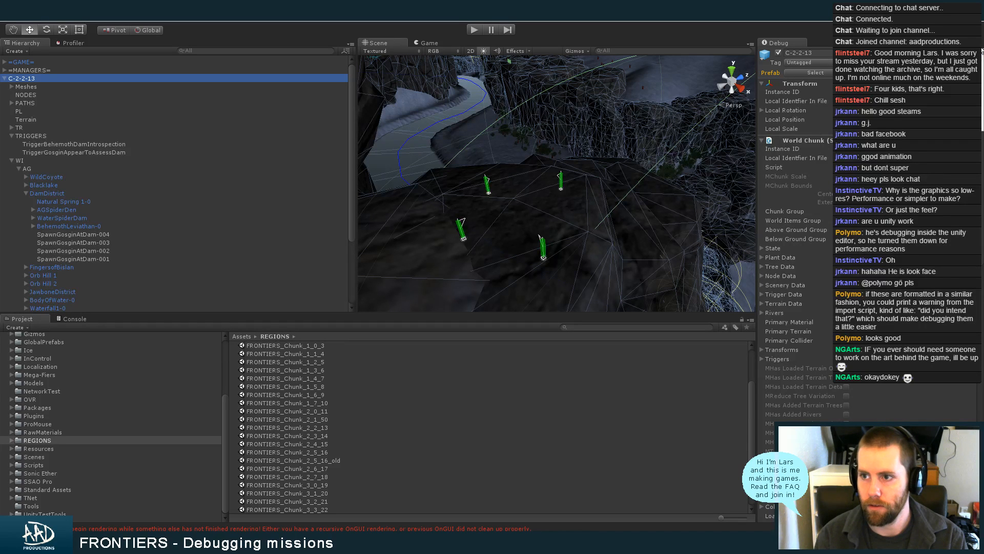
pyautogui.click(953, 53)
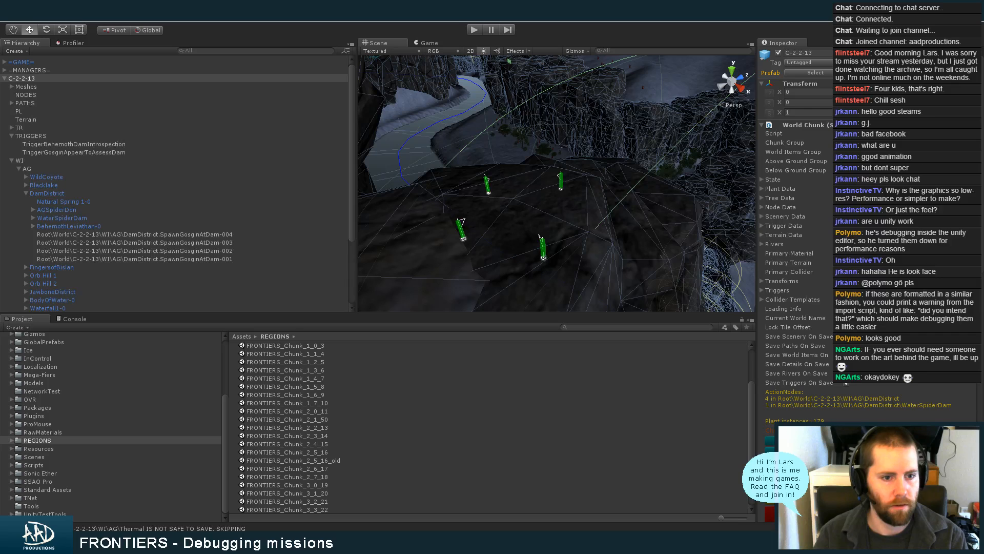
# Select SpawnGosginAtDam-004 in DamDistrict, expand its State in debug mode, and copy the node's name
pyautogui.click(248, 234)
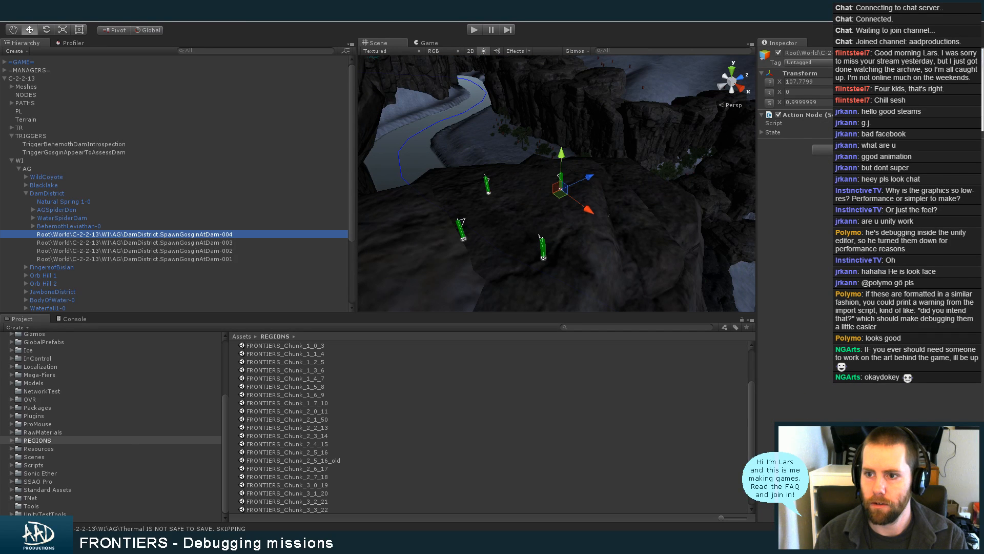
pyautogui.click(948, 62)
pyautogui.click(772, 166)
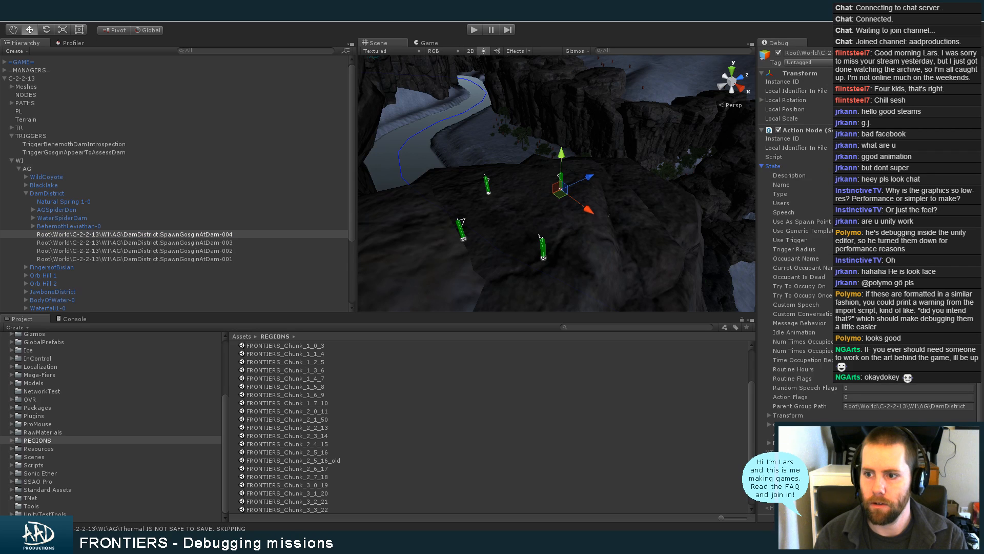
pyautogui.click(871, 175)
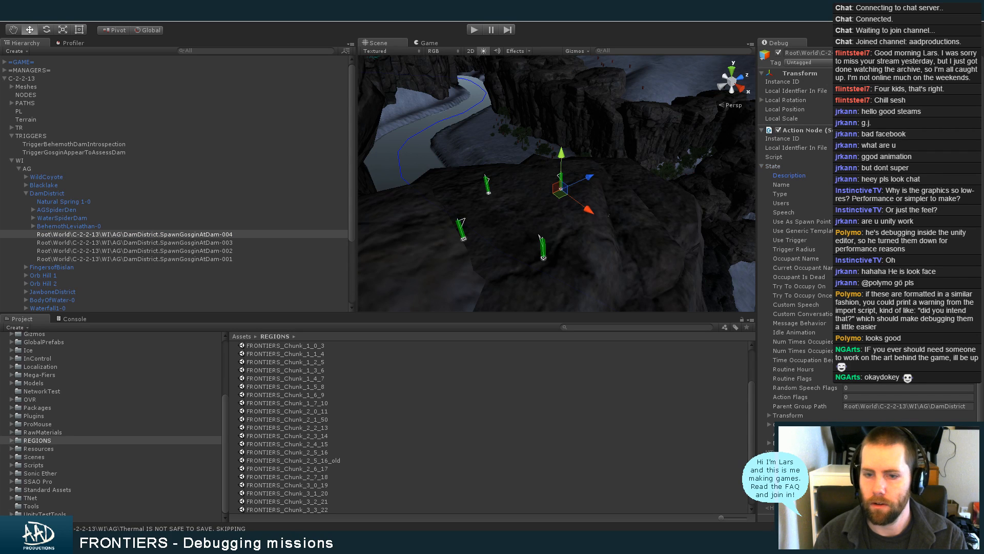
# Set the size of Available Spawn Nodes in TriggerGosginAppearToAssessDam's State to 4
pyautogui.click(140, 153)
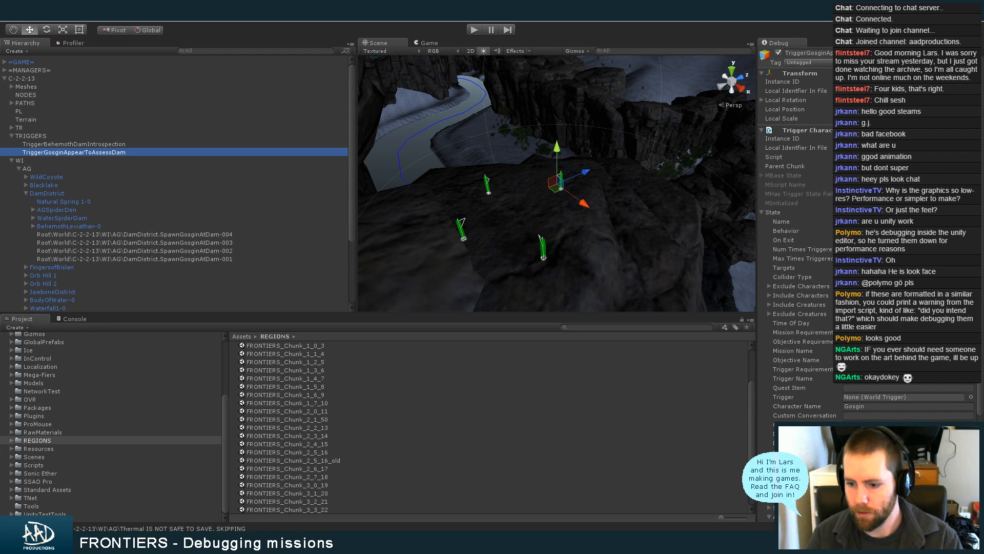
pyautogui.moveTo(980, 328); pyautogui.dragTo(980, 433)
pyautogui.click(869, 394)
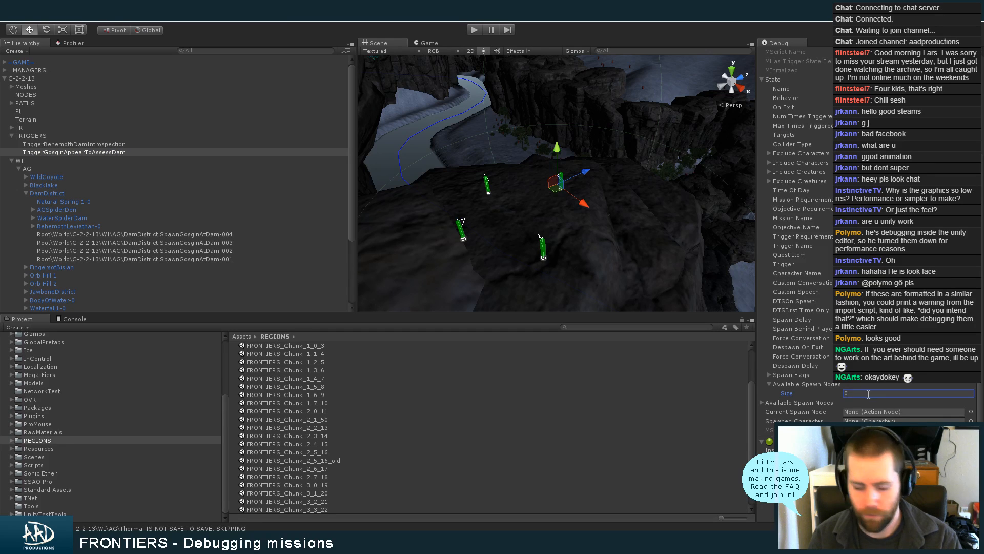
pyautogui.write('4')
pyautogui.press('Return')
# Fill Available Spawn Nodes from Element 0 onward with SpawnGosginAtDam-001, SpawnGosginAtDam-002 and SpawnGosginAtDam-003, and collapse the list
pyautogui.click(882, 404)
pyautogui.write('SpawnGosginAtDam-004')
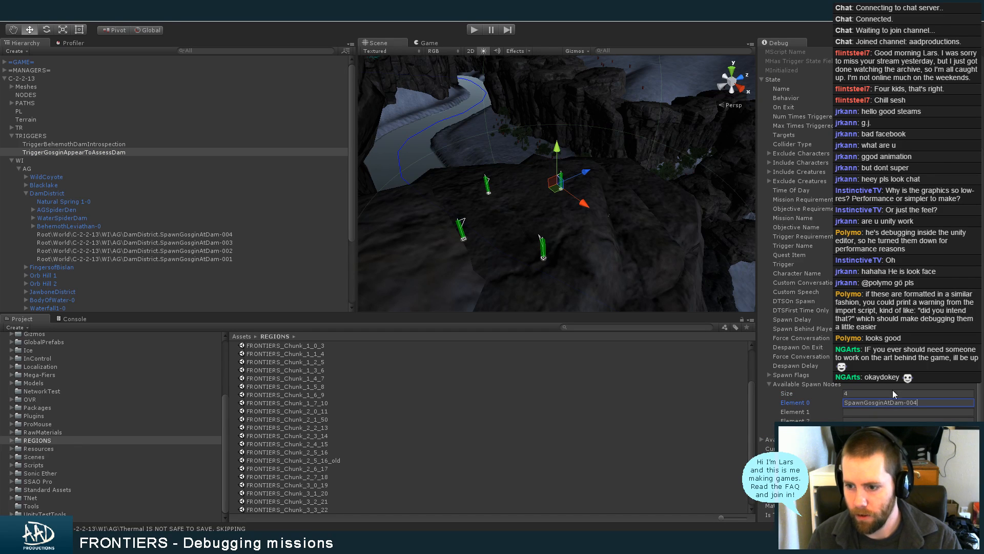
pyautogui.press('BackSpace')
pyautogui.write('1')
pyautogui.press('Tab')
pyautogui.write('SpawnGosginAtDam-004')
pyautogui.press('BackSpace')
pyautogui.write('2')
pyautogui.press('Tab')
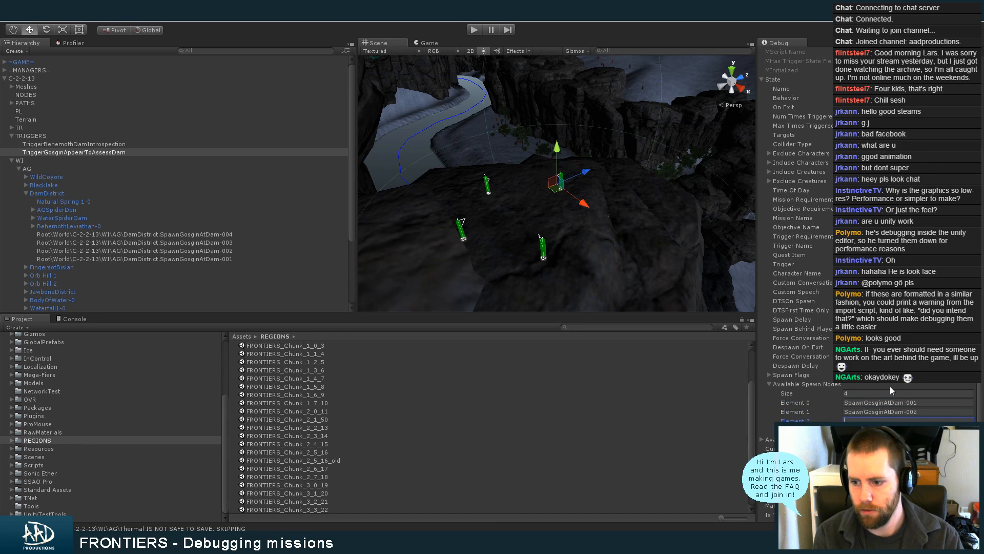
pyautogui.write('SpawnGosginAtDam-004')
pyautogui.press('BackSpace')
pyautogui.write('3')
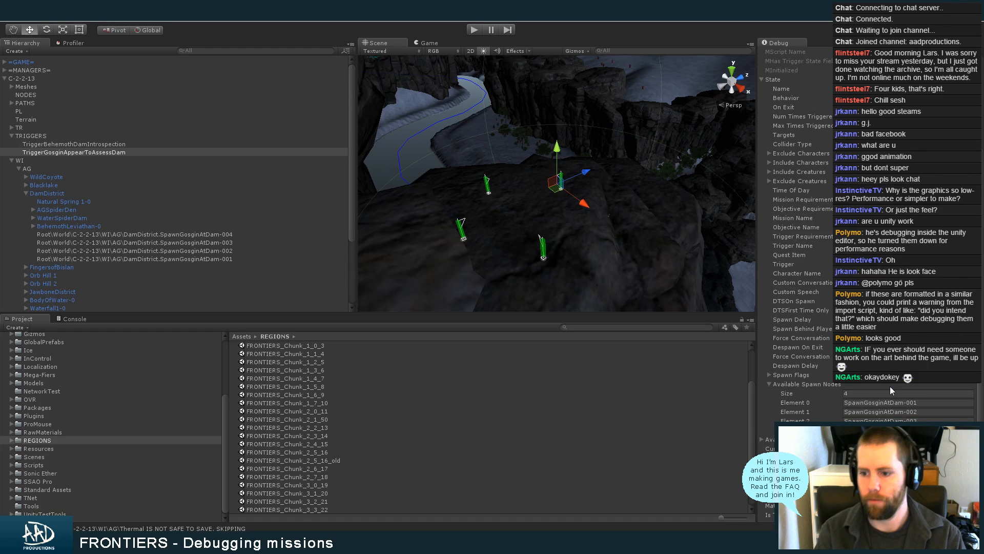
pyautogui.click(800, 384)
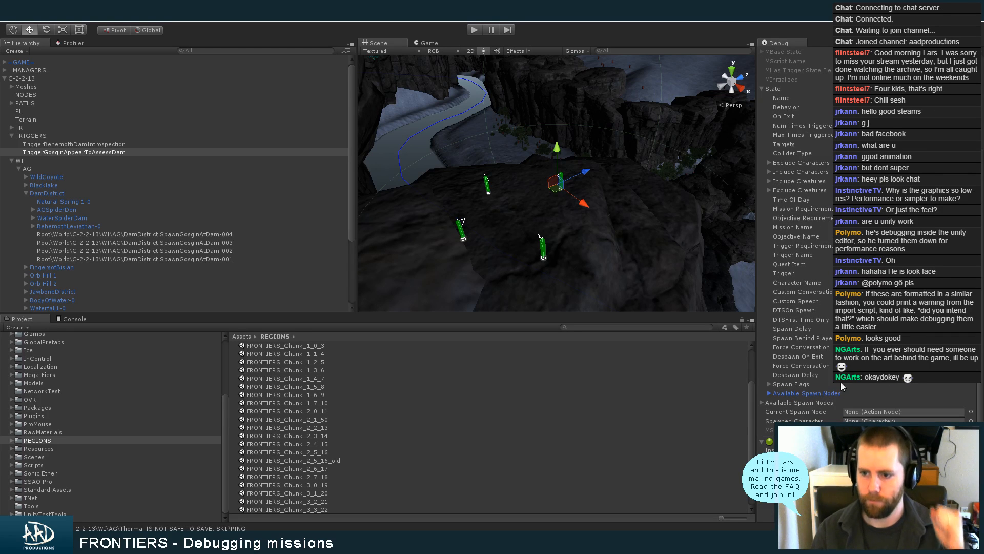
# Reselect the C-2-2-13 chunk root and show its World Chunk settings in the normal inspector mode
pyautogui.click(69, 79)
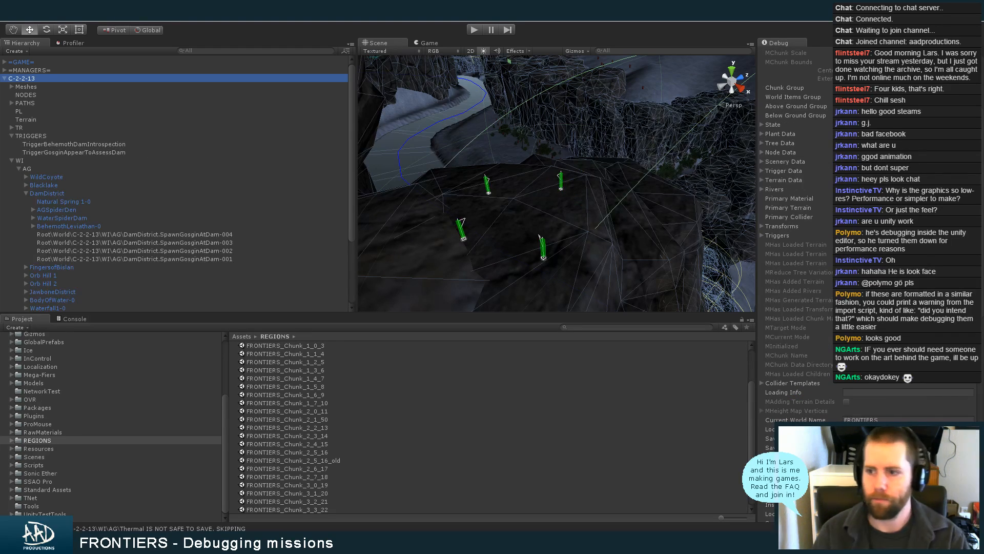
pyautogui.click(977, 44)
pyautogui.click(974, 51)
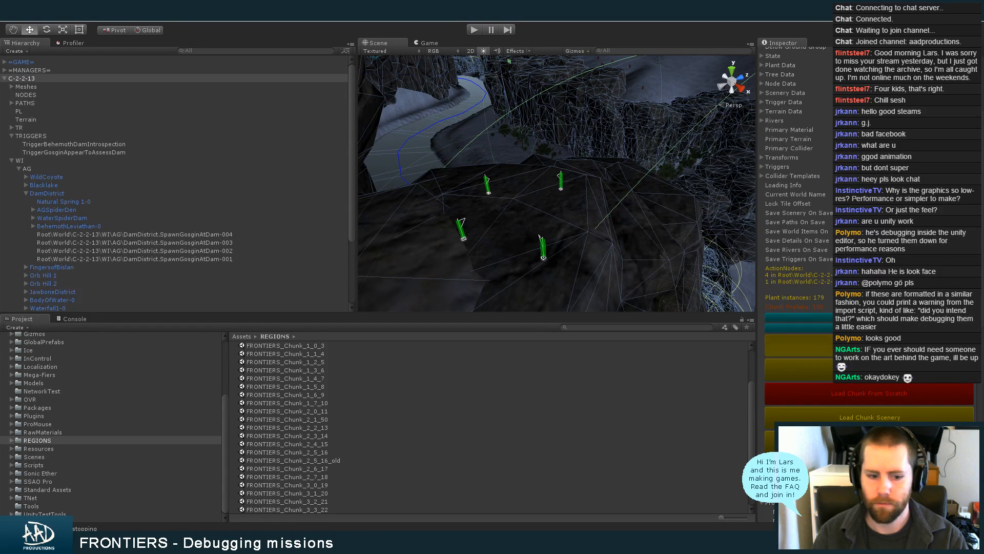
# Search the project for "startup", open the Startup scene while saving the changes to FRONTIERS_Chunk_2_2_13, and clear the search
pyautogui.click(595, 328)
pyautogui.write('startup')
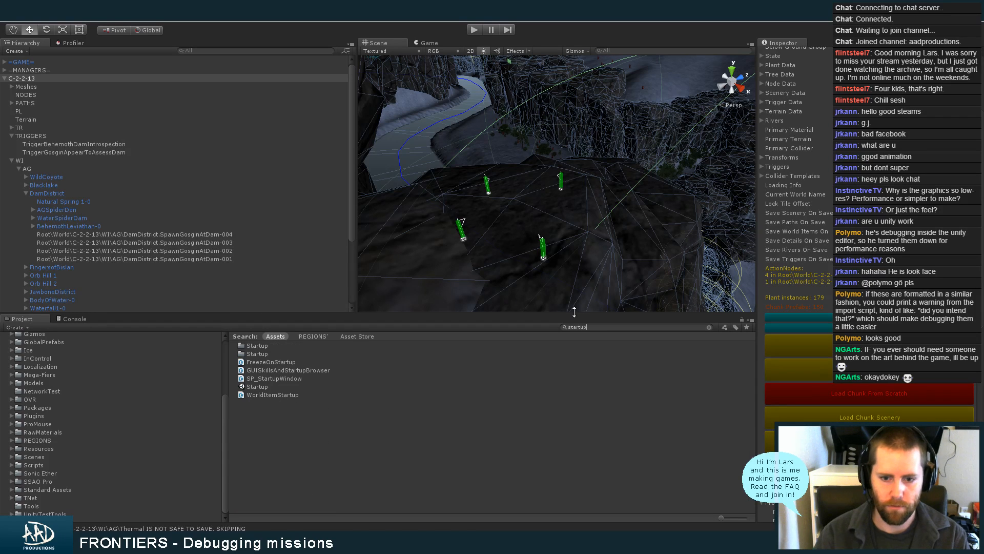
pyautogui.doubleClick(273, 385)
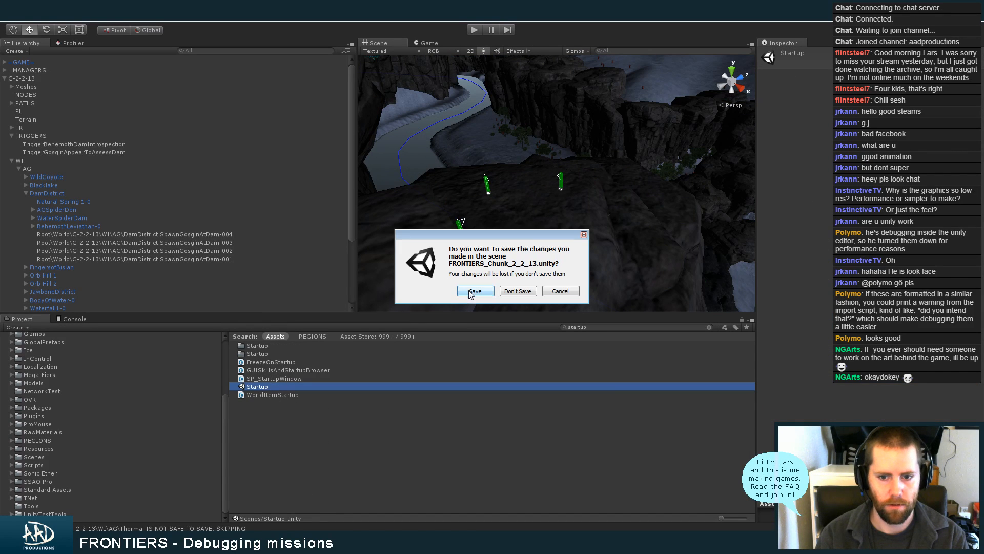
pyautogui.click(469, 292)
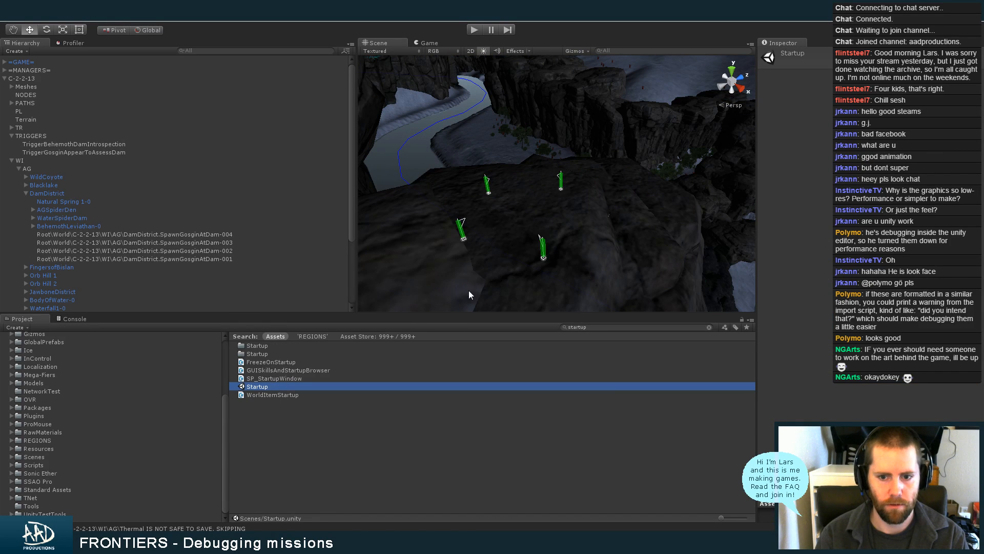
pyautogui.click(604, 327)
pyautogui.press('BackSpace')
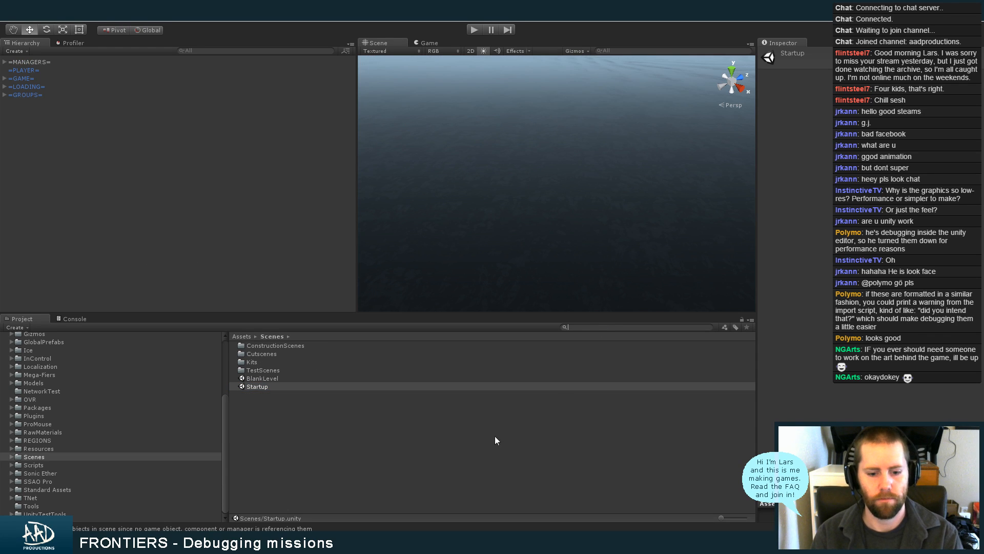
# Run the game from the Startup scene and bring up the main menu
pyautogui.click(474, 29)
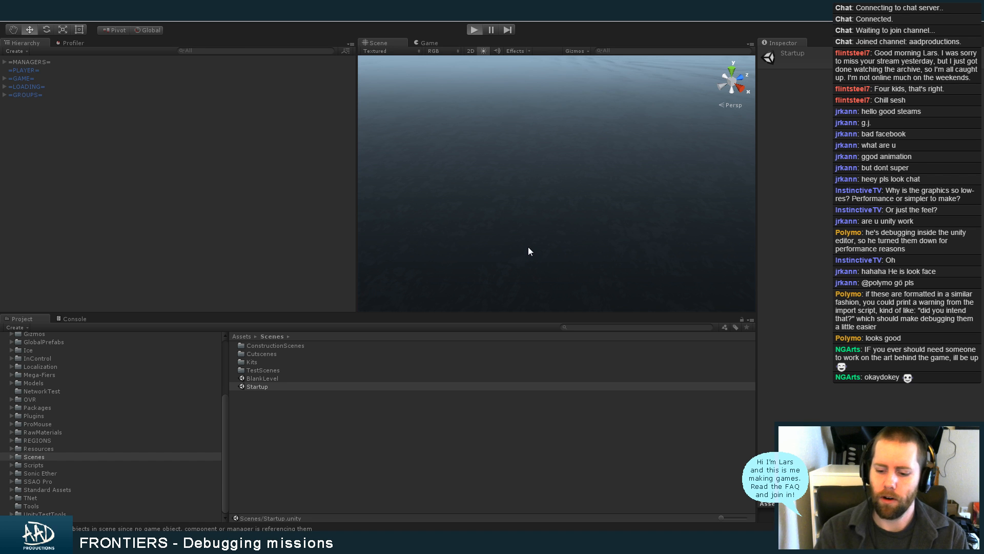
pyautogui.hotkey('ctrl', 'p')
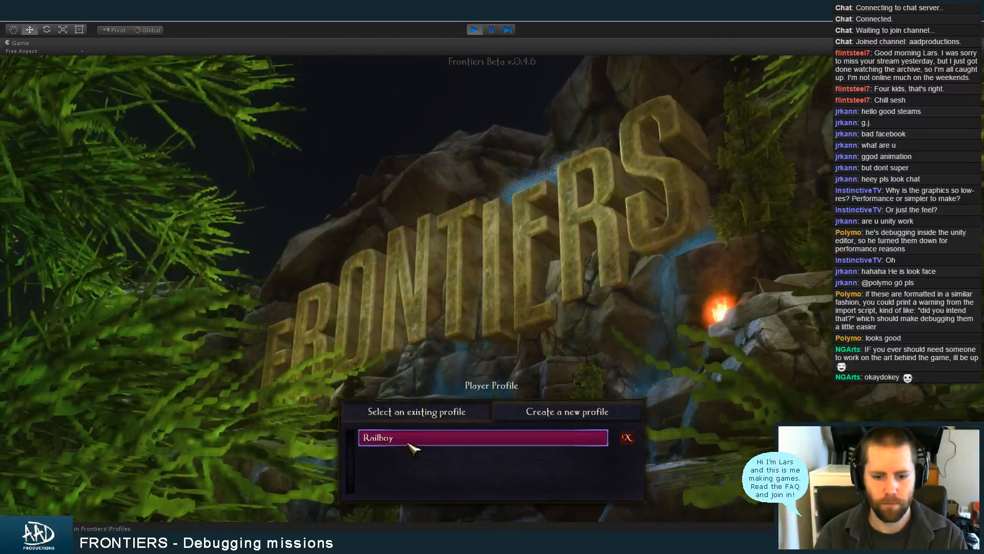
pyautogui.click(418, 439)
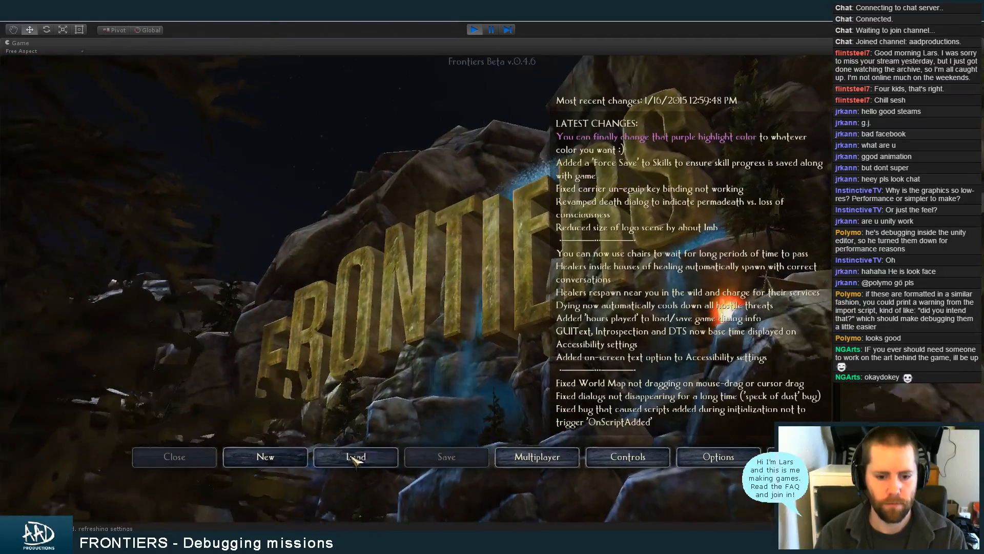
# Load the EscortToDam saved game of the FRONTIERS world, checking the Twitch chat before starting it
pyautogui.click(363, 458)
pyautogui.click(432, 213)
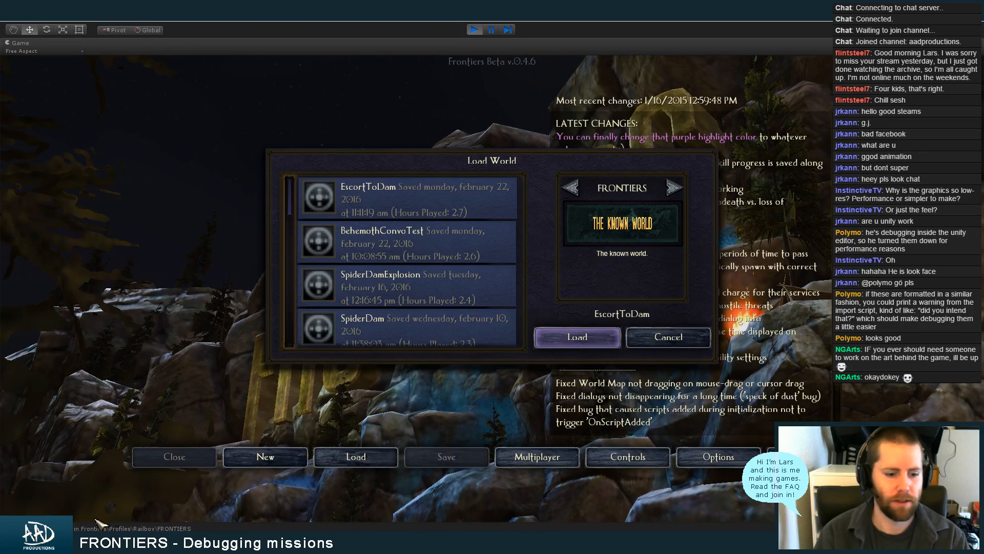
pyautogui.click(82, 542)
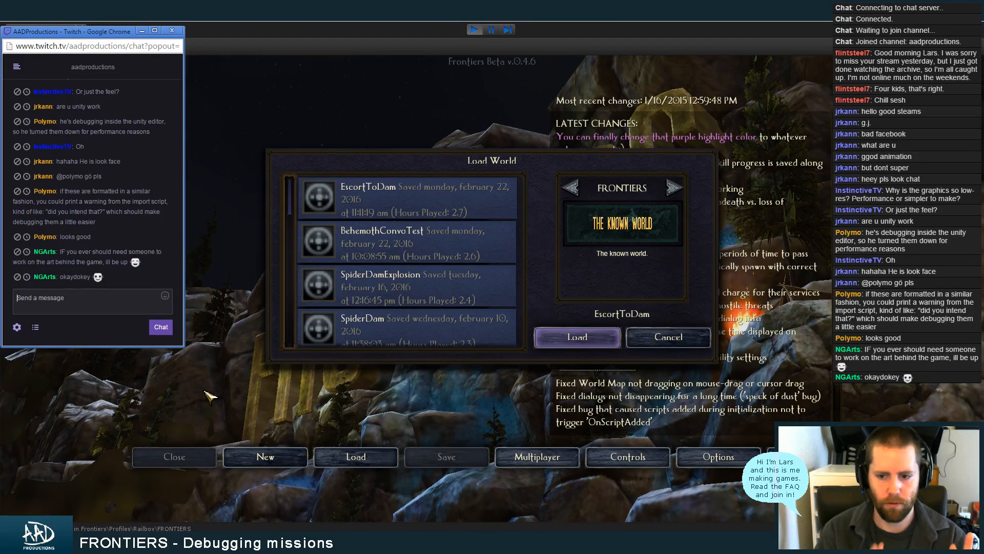
pyautogui.click(577, 336)
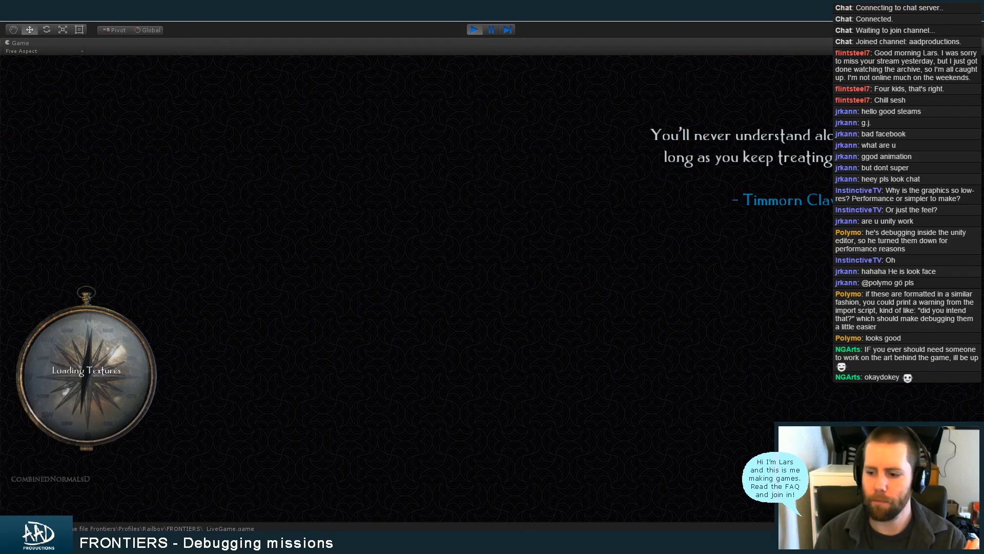
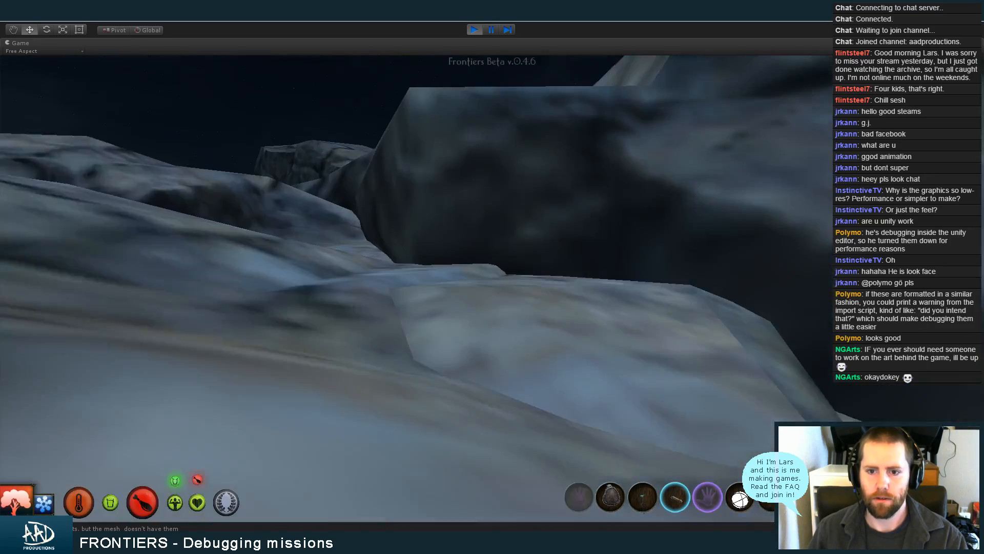
# Walk the character forward across the rocks, looking over the terrain around the save's starting point
pyautogui.press('w')
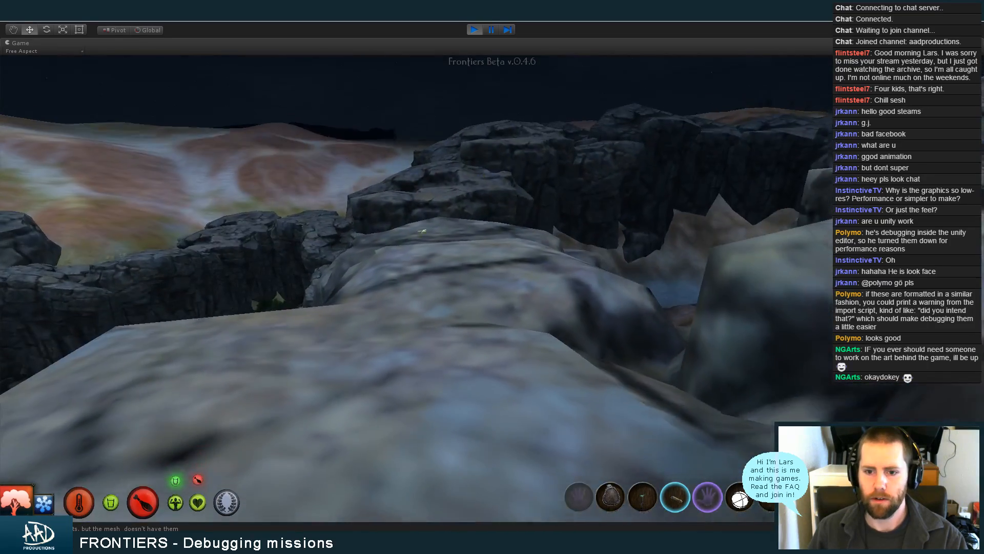
pyautogui.press('w')
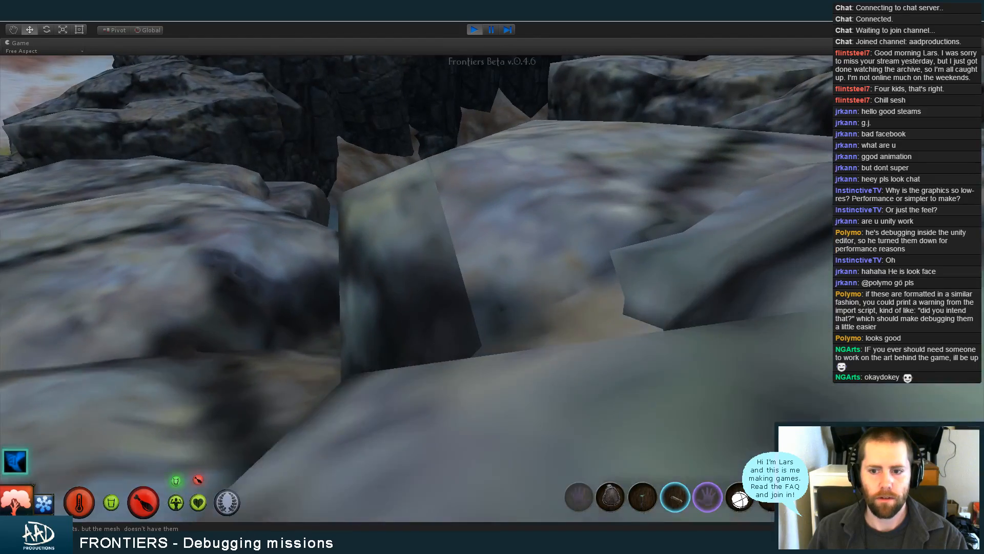
pyautogui.press('w')
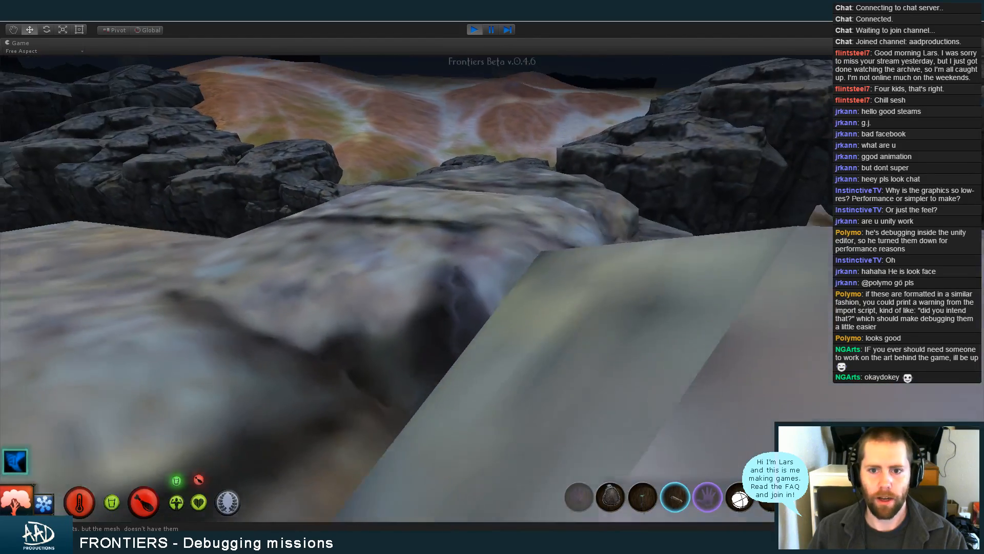
pyautogui.press('w')
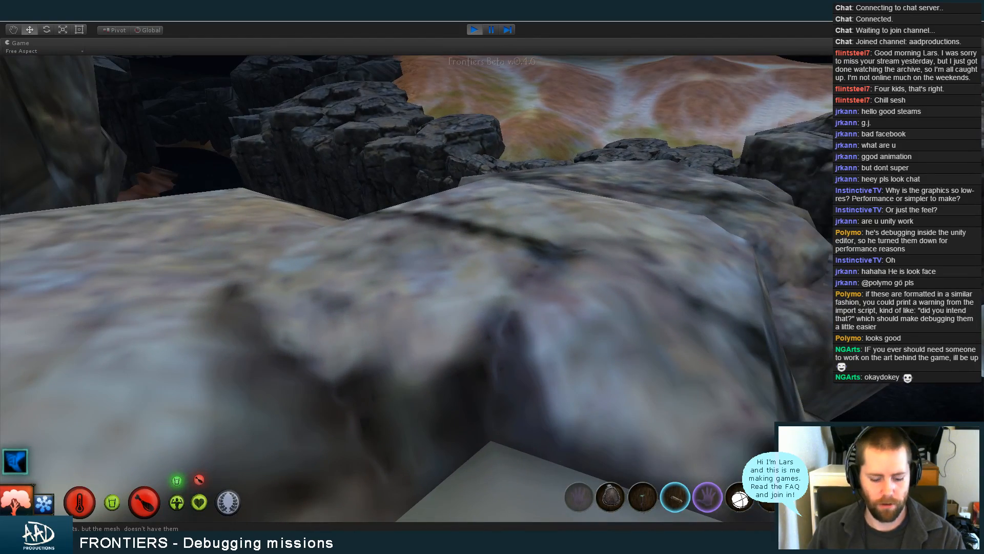
# Check the Behemoth mission's objectives in the in-game mission log and return to the game
pyautogui.press('l')
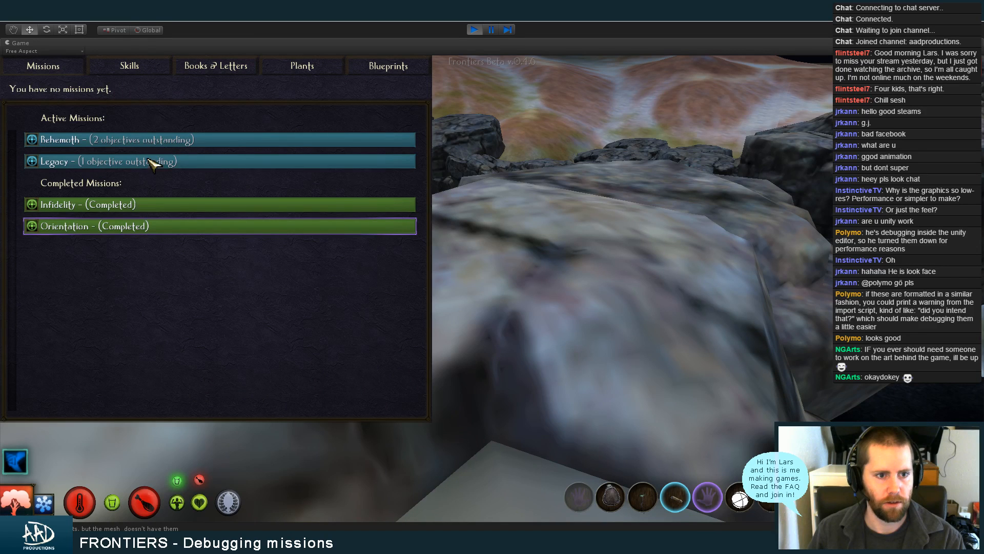
pyautogui.click(158, 140)
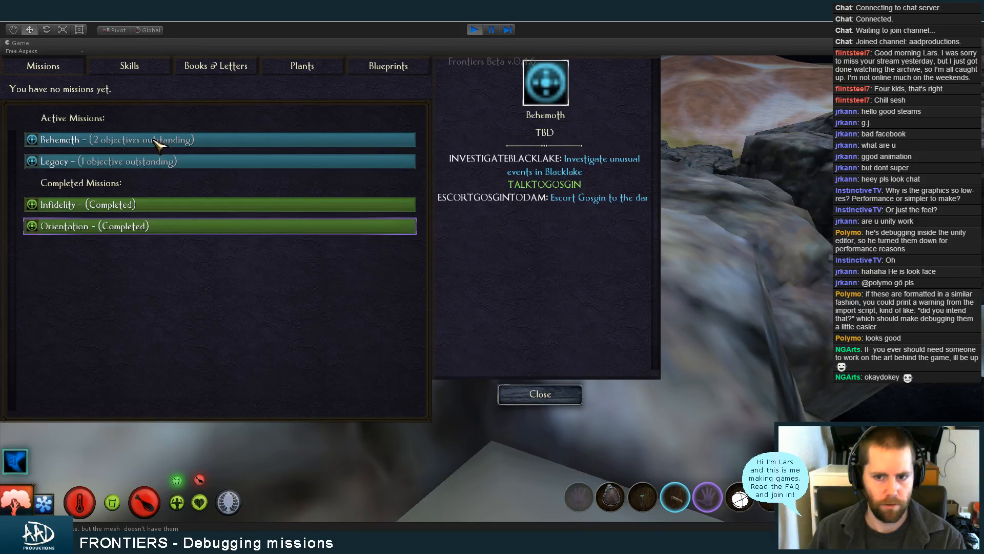
pyautogui.click(539, 395)
pyautogui.press('l')
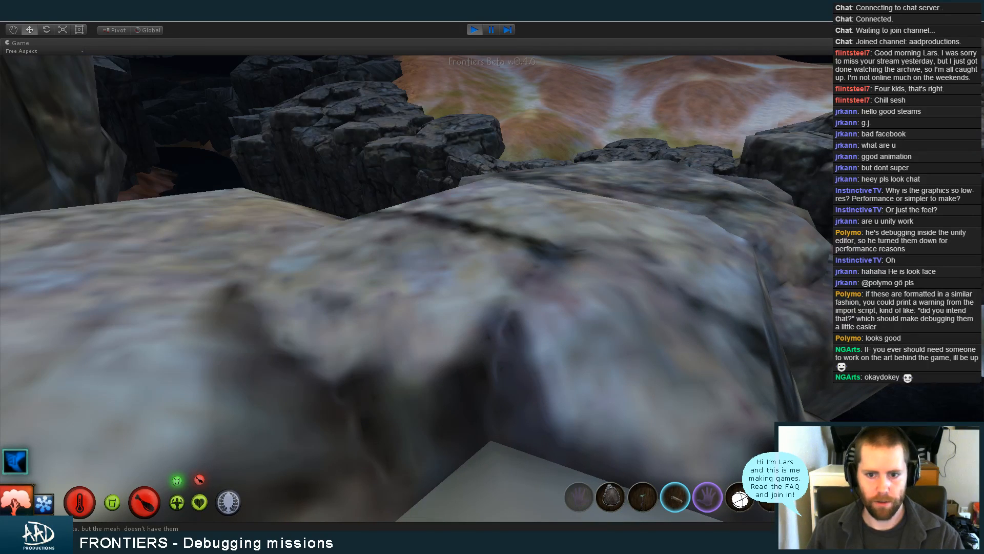
# Walk farther along the rocks to set off TriggerGosginAppearToAssessDam and the dam introspection trigger
pyautogui.press('w')
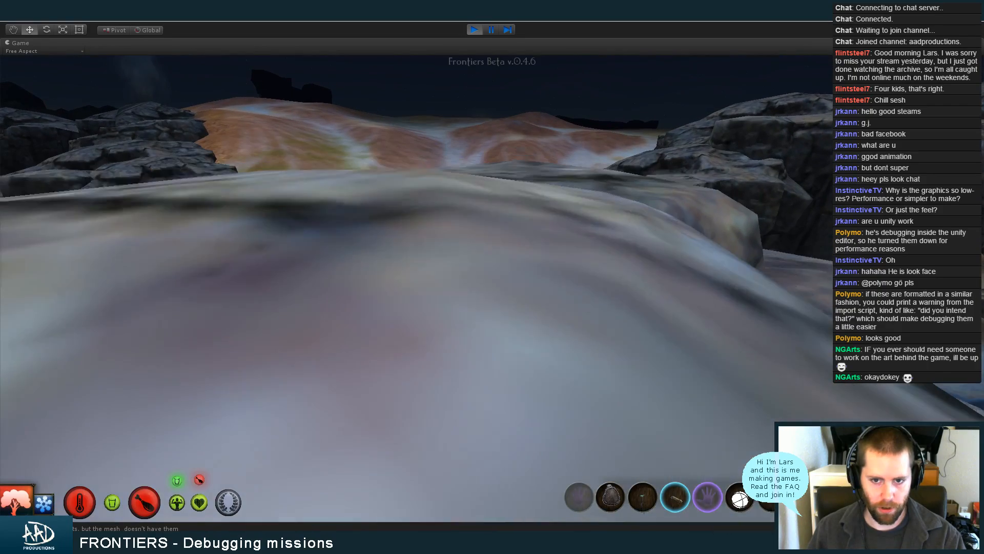
pyautogui.press('w')
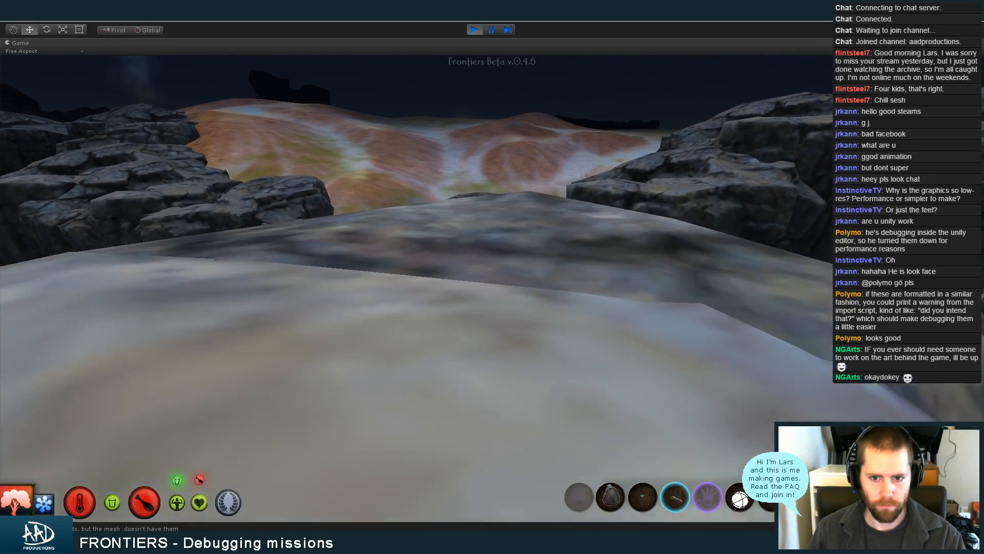
pyautogui.press('w')
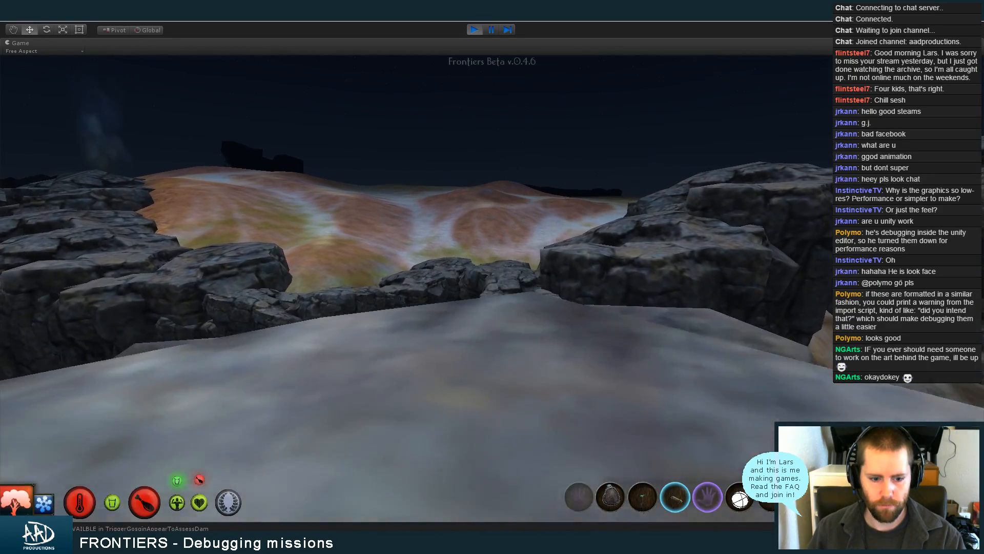
pyautogui.press('w')
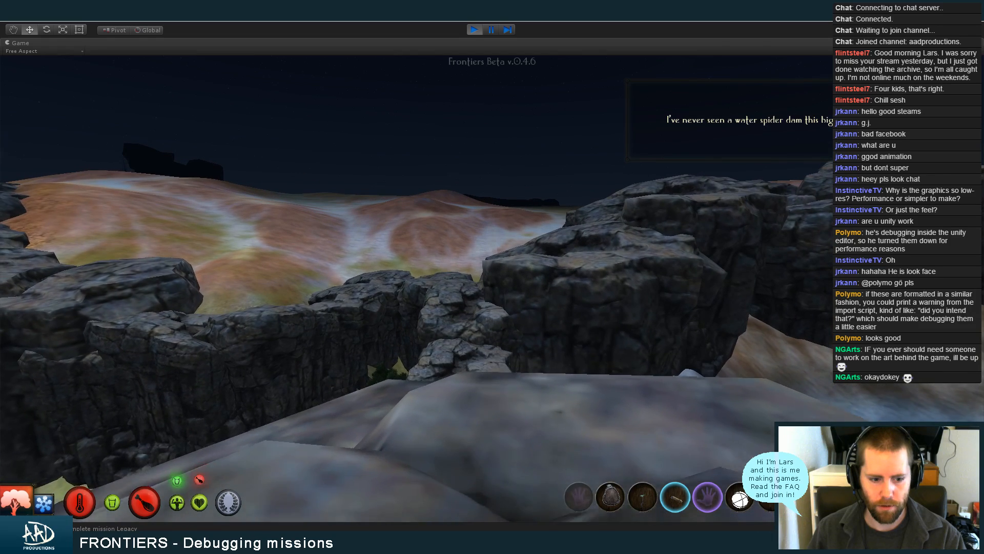
# Pause the running game and search the hierarchy for "C-0" to select chunk C-0-0-100, clearing the search with it selected
pyautogui.press('super')
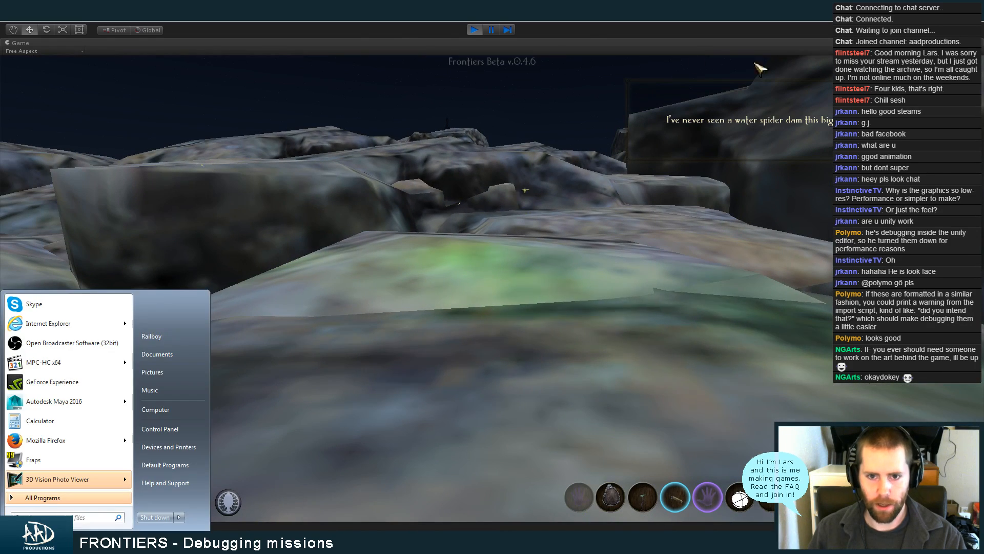
pyautogui.click(472, 31)
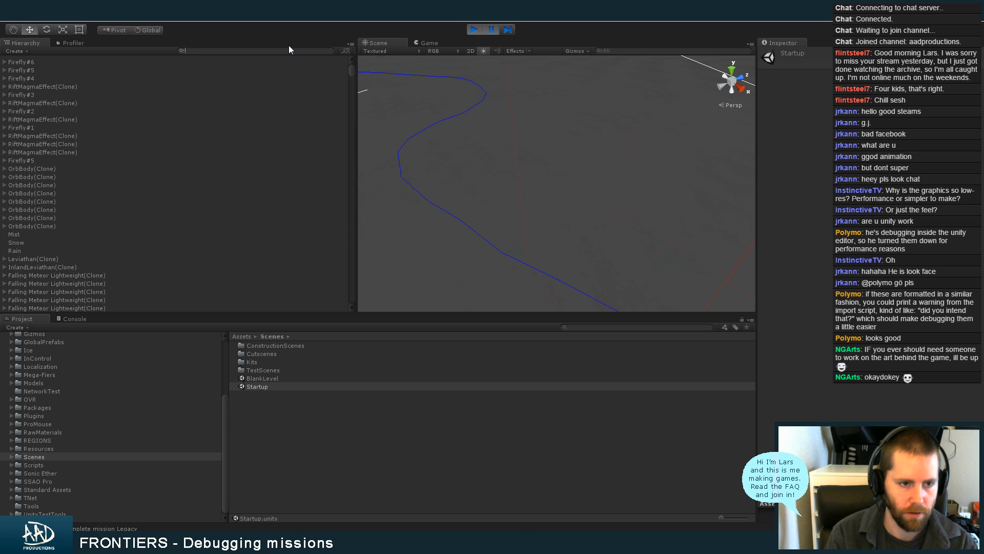
pyautogui.write('C-')
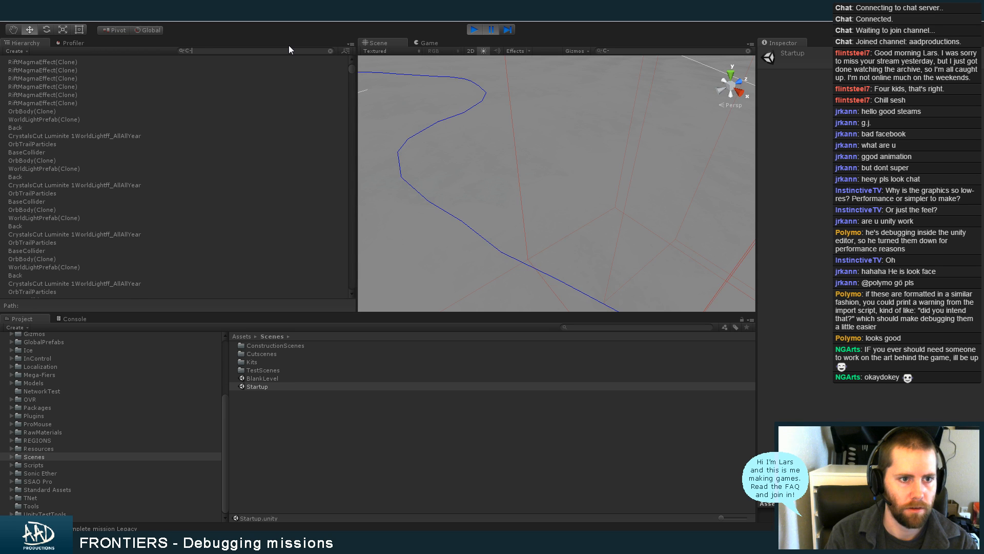
pyautogui.write('0')
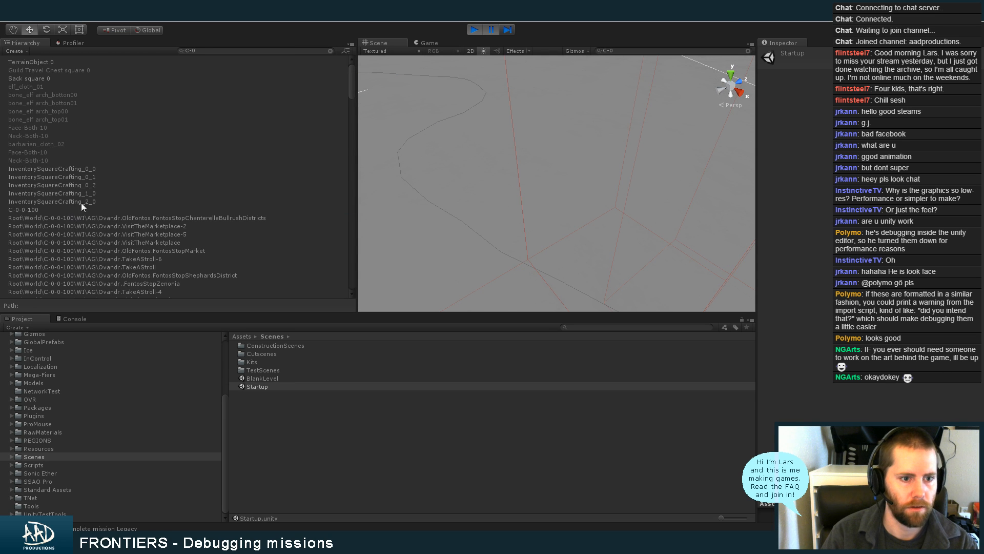
pyautogui.click(95, 207)
pyautogui.click(233, 51)
pyautogui.hotkey('ctrl', 'a')
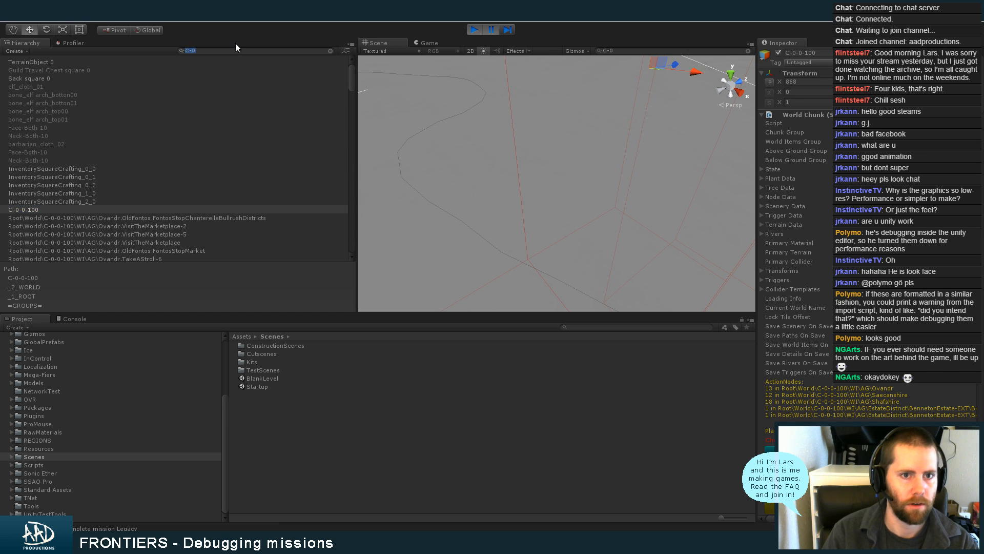
pyautogui.press('BackSpace')
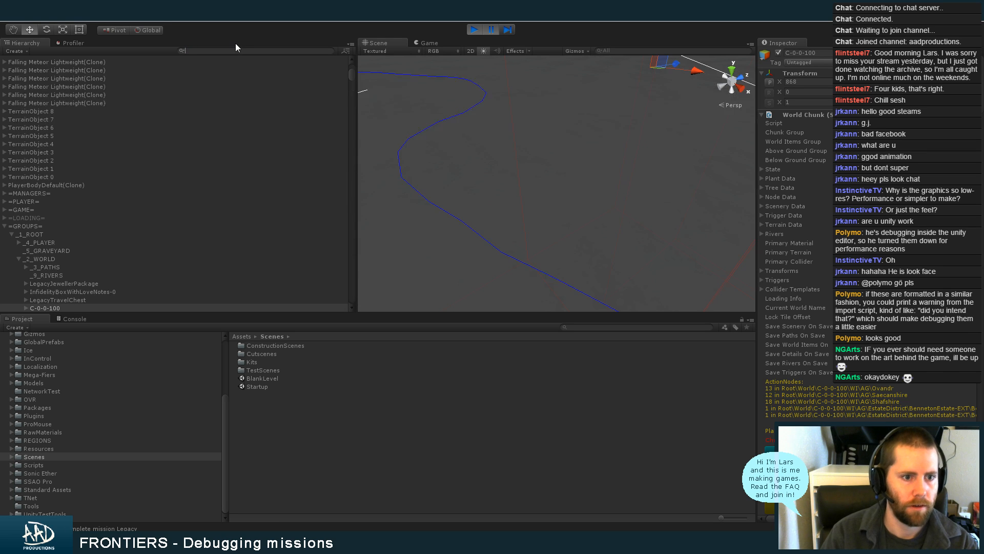
# Inspect TriggerGosginAppearToAssessDam's runtime settings under the TRIGGERS of chunk C-2-2-13, and stop the game
pyautogui.click(9, 233)
pyautogui.click(10, 235)
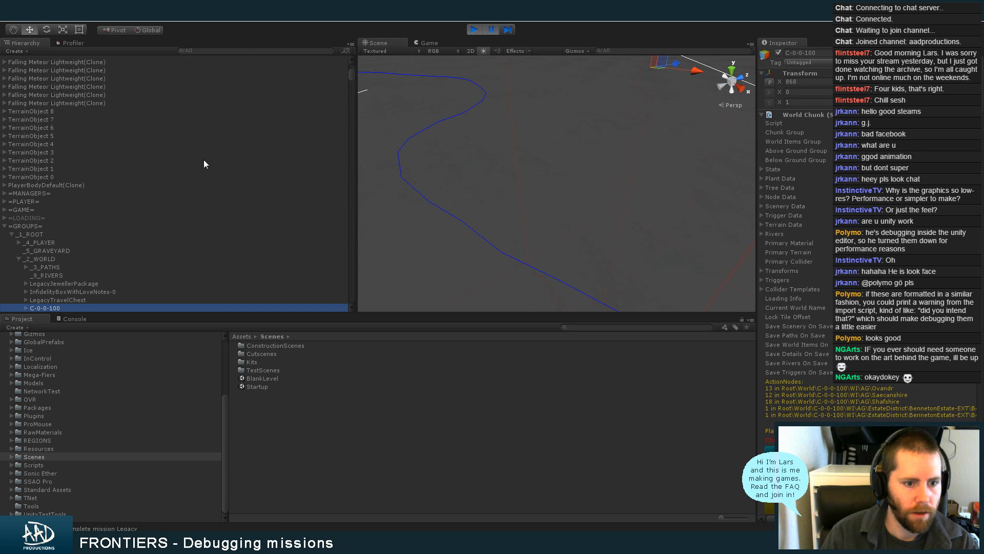
pyautogui.moveTo(350, 70); pyautogui.dragTo(352, 74)
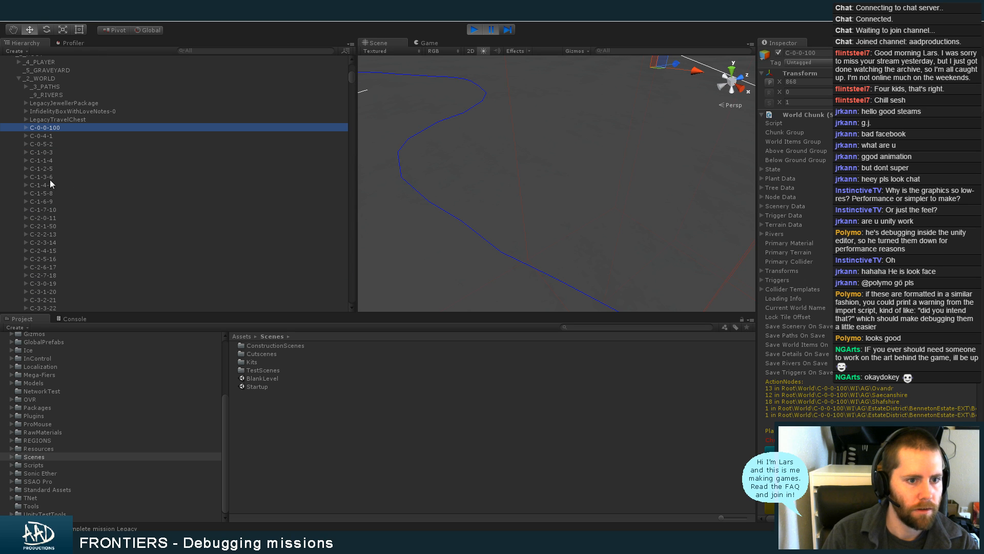
pyautogui.click(25, 234)
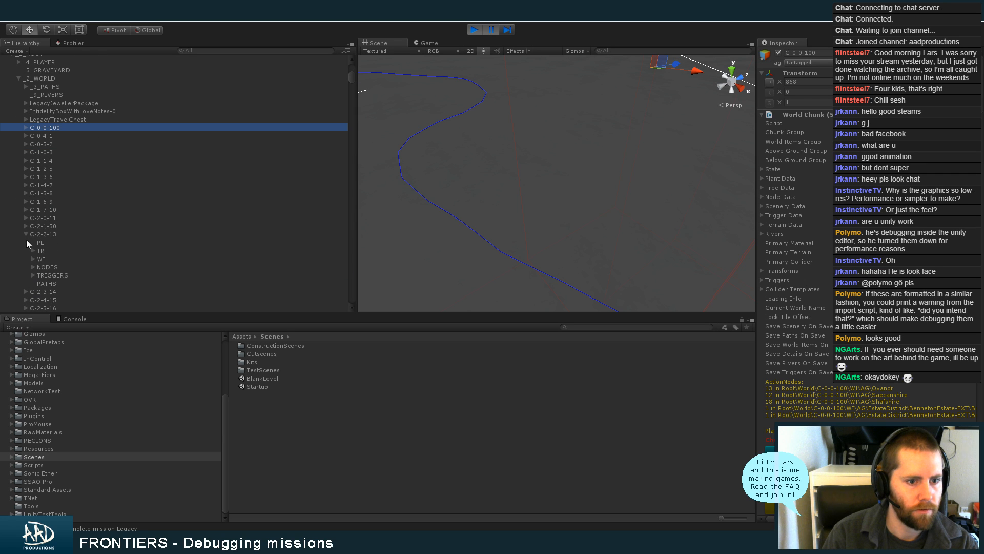
pyautogui.click(33, 275)
pyautogui.click(93, 291)
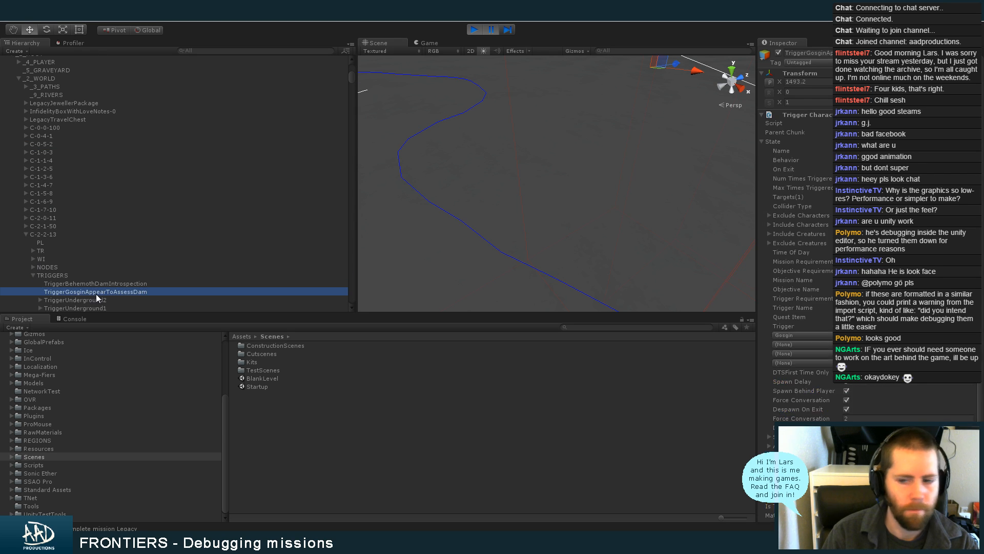
pyautogui.click(770, 446)
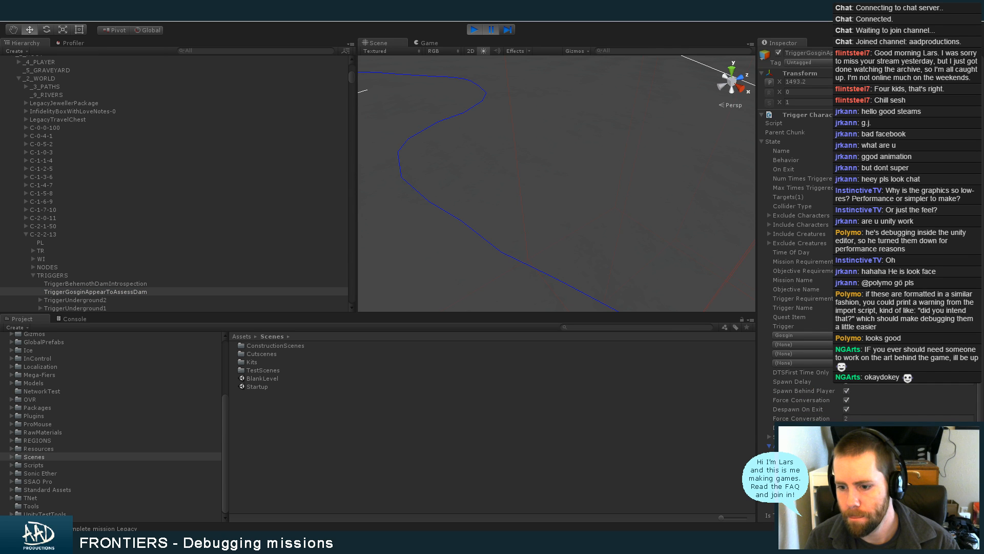
pyautogui.click(475, 30)
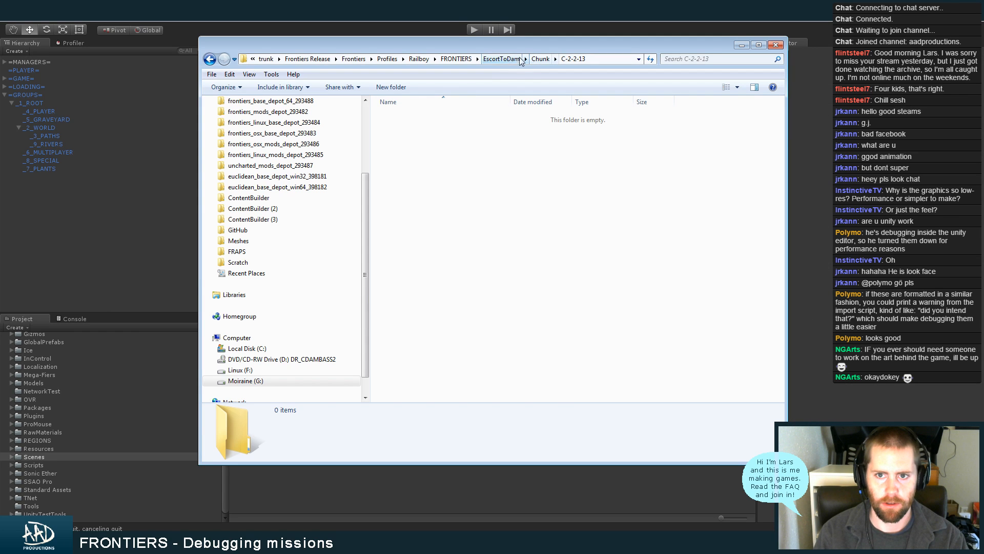
# In Windows Explorer, delete Nodes.frontiers and Triggers.frontiers from the EscortToDam save's Chunk\C-2-2-13 folder
pyautogui.click(500, 59)
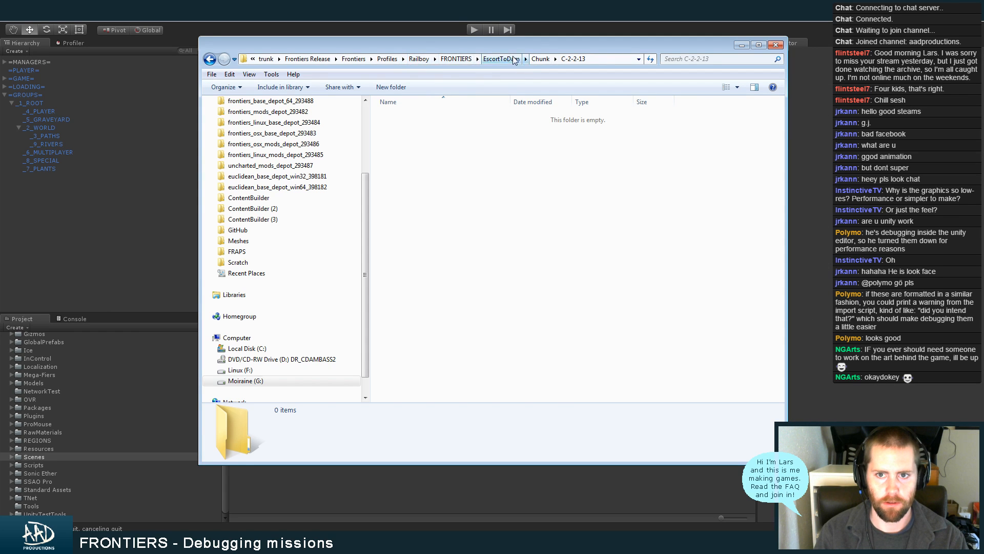
pyautogui.doubleClick(432, 128)
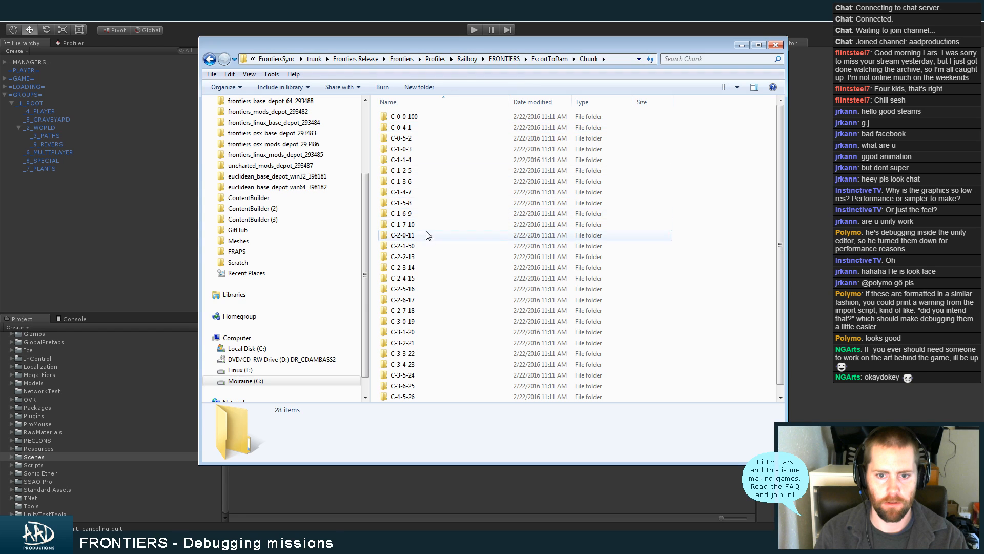
pyautogui.doubleClick(431, 257)
pyautogui.click(435, 117)
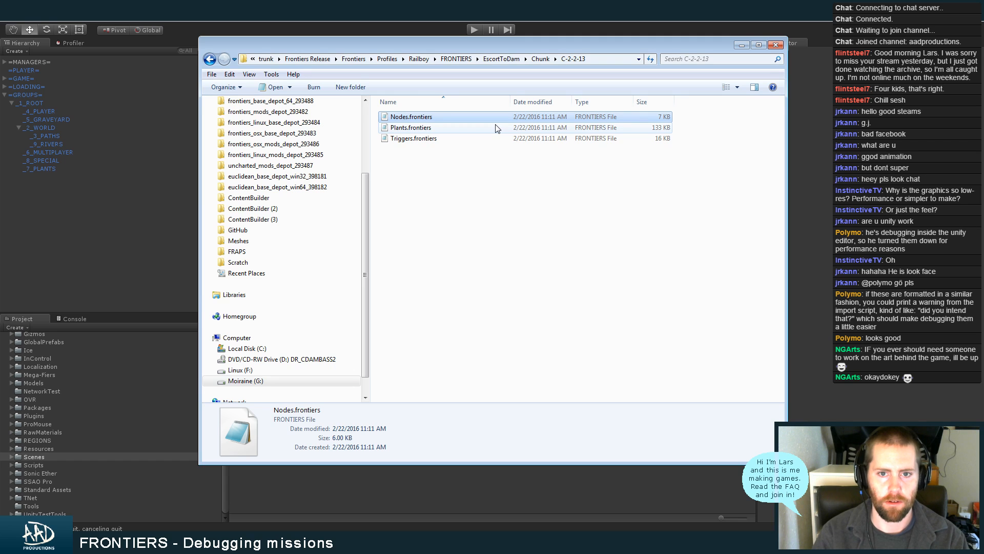
pyautogui.keyDown('ctrl'); pyautogui.click(405, 137); pyautogui.keyUp('ctrl')
pyautogui.press('Delete')
pyautogui.press('Return')
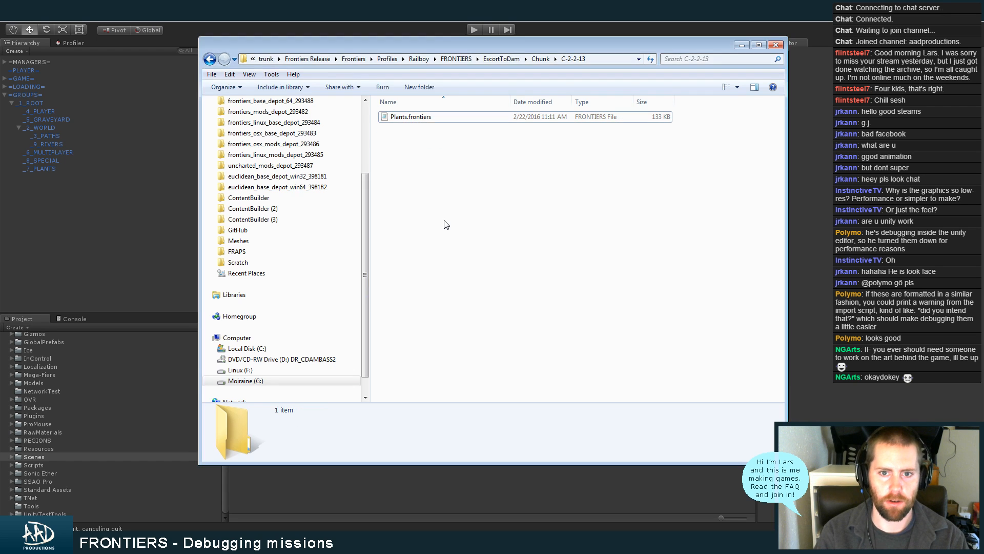
# Run the game again in Unity and load the EscortToDam save of the FRONTIERS world, checking the Twitch chat during startup
pyautogui.click(427, 29)
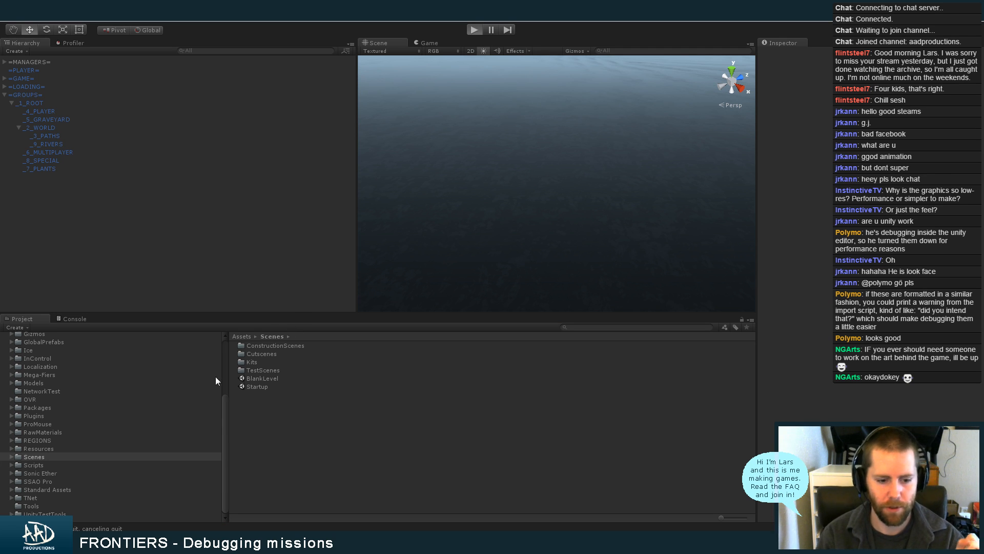
pyautogui.click(97, 541)
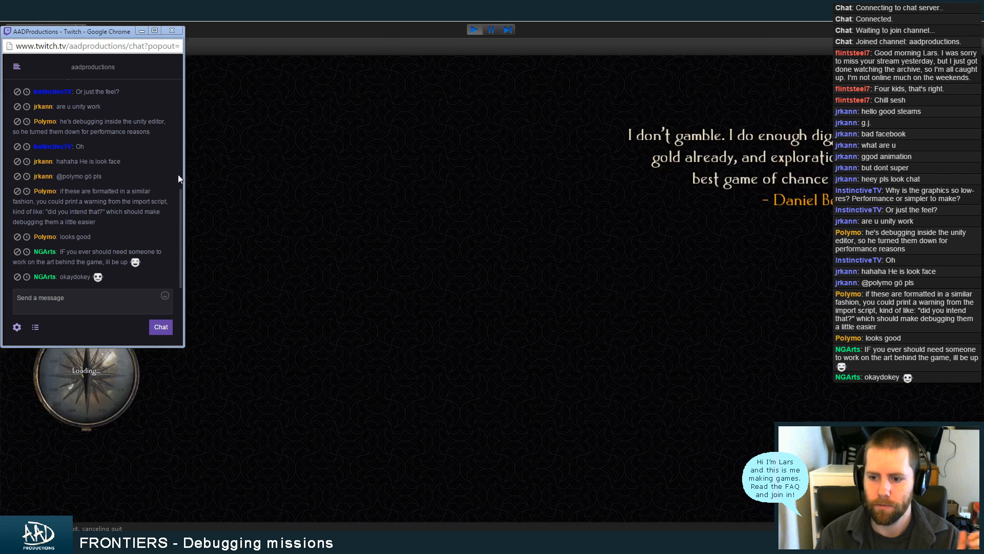
pyautogui.click(142, 31)
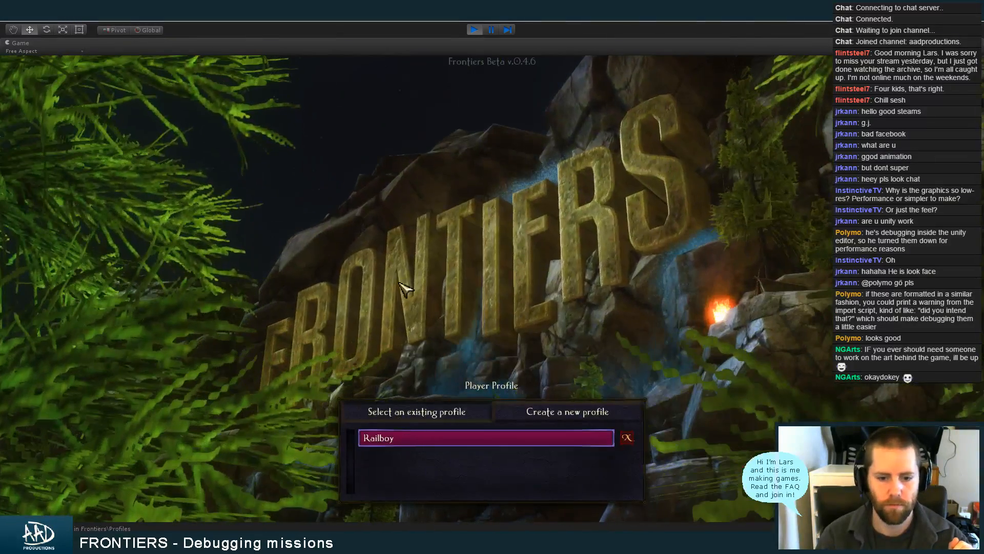
pyautogui.click(411, 437)
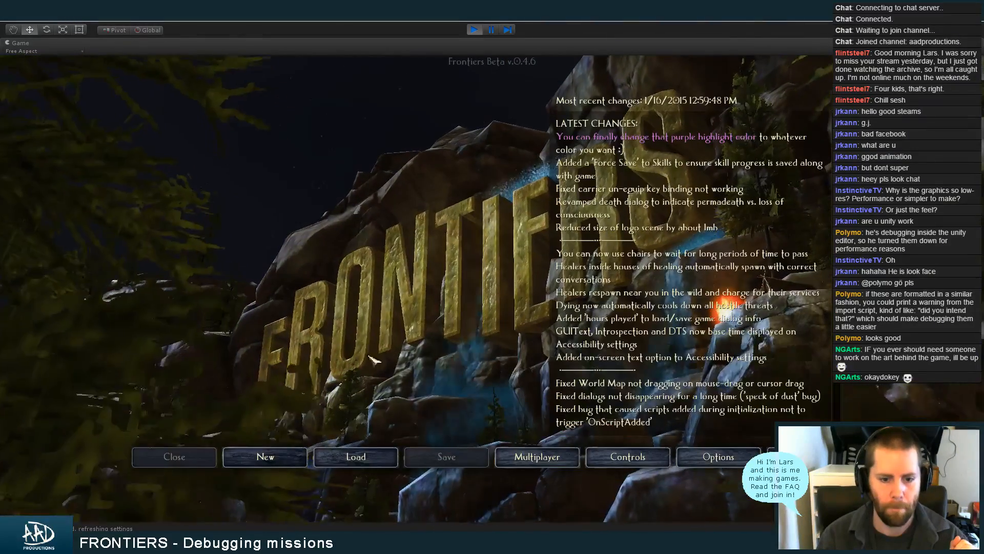
pyautogui.click(354, 454)
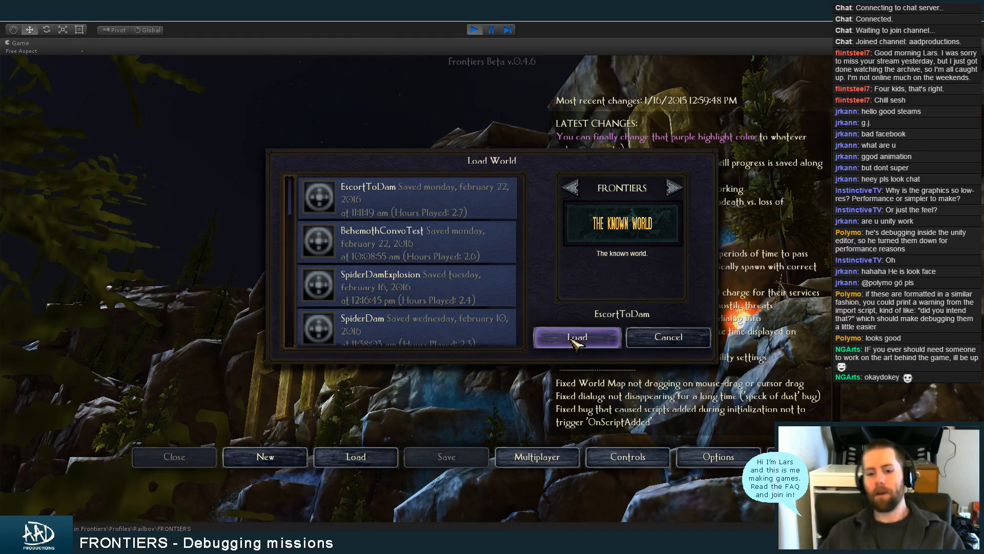
pyautogui.click(573, 341)
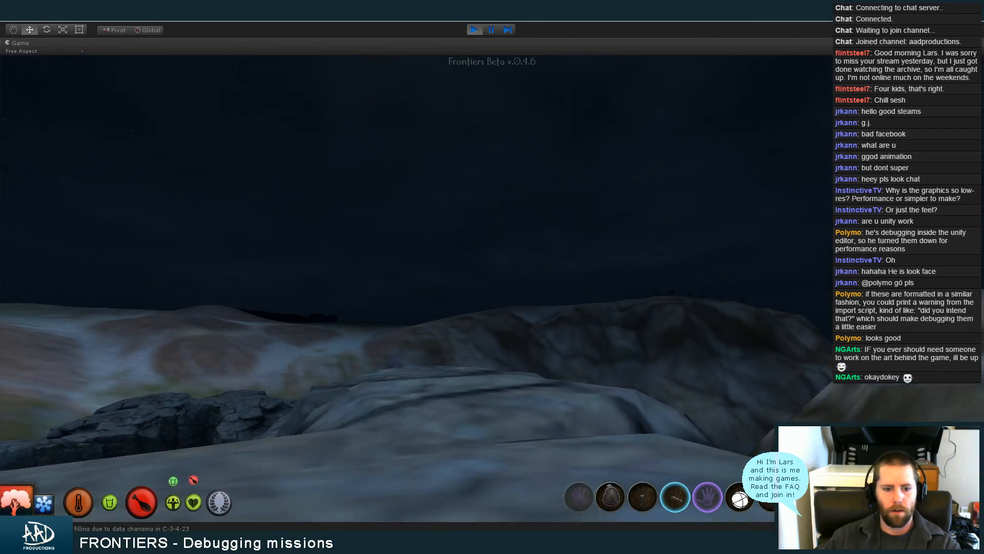
# Check the active missions in the in-game log, walk across the rocks to Gosgin and try to talk to him
pyautogui.press('l')
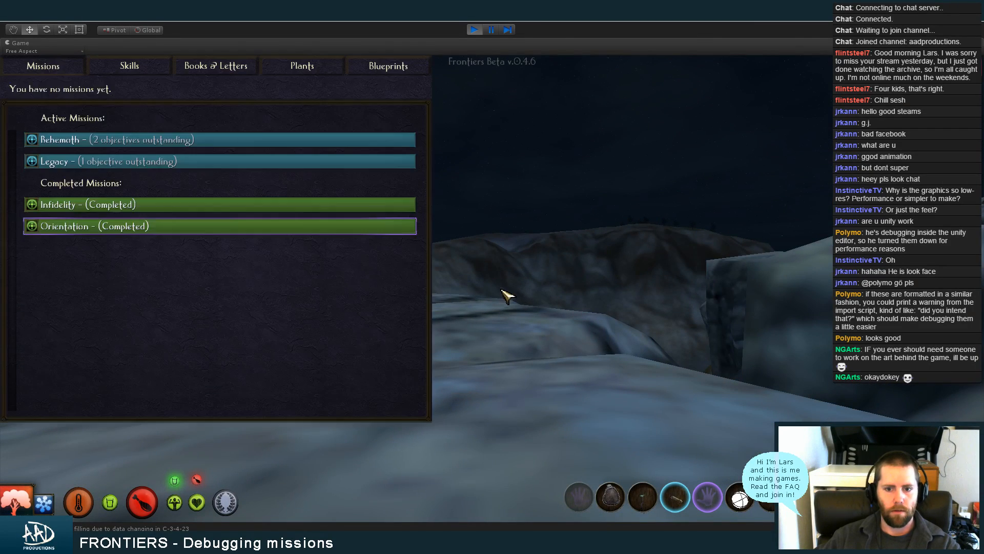
pyautogui.press('l')
pyautogui.press('w')
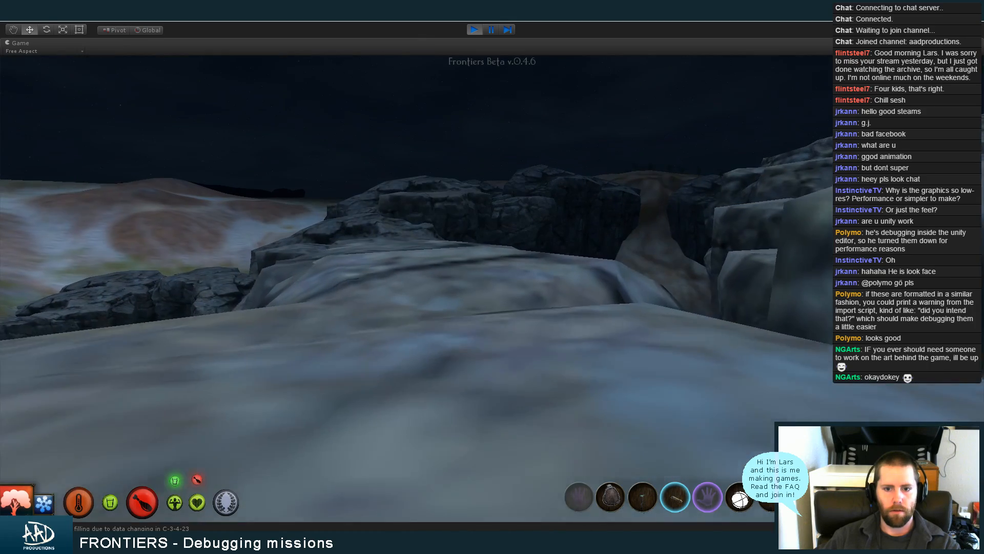
pyautogui.press('w')
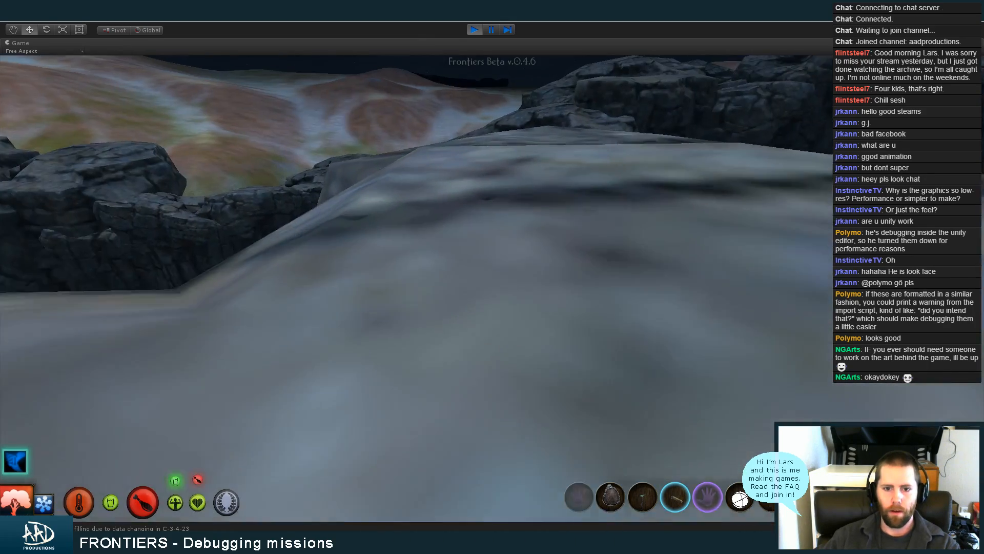
pyautogui.press('w')
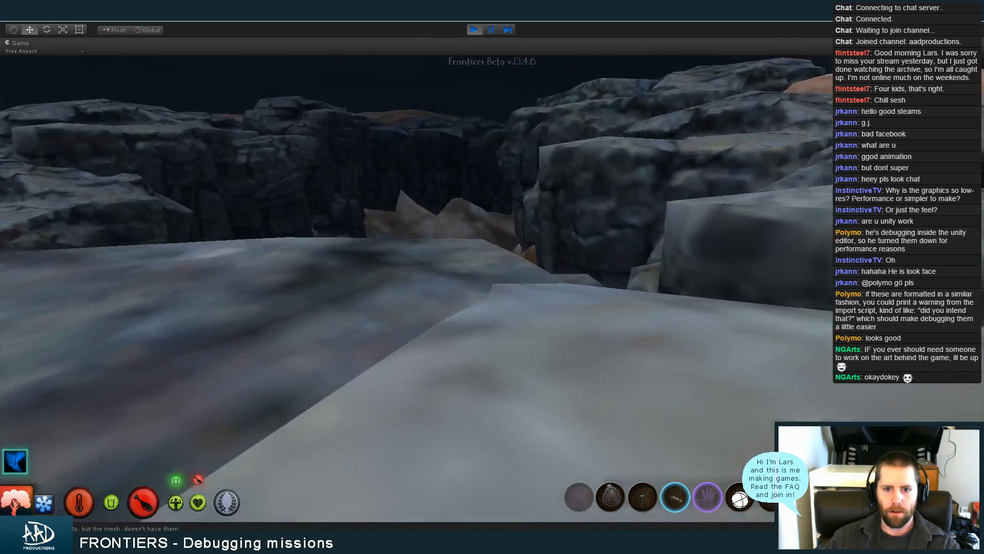
pyautogui.press('a')
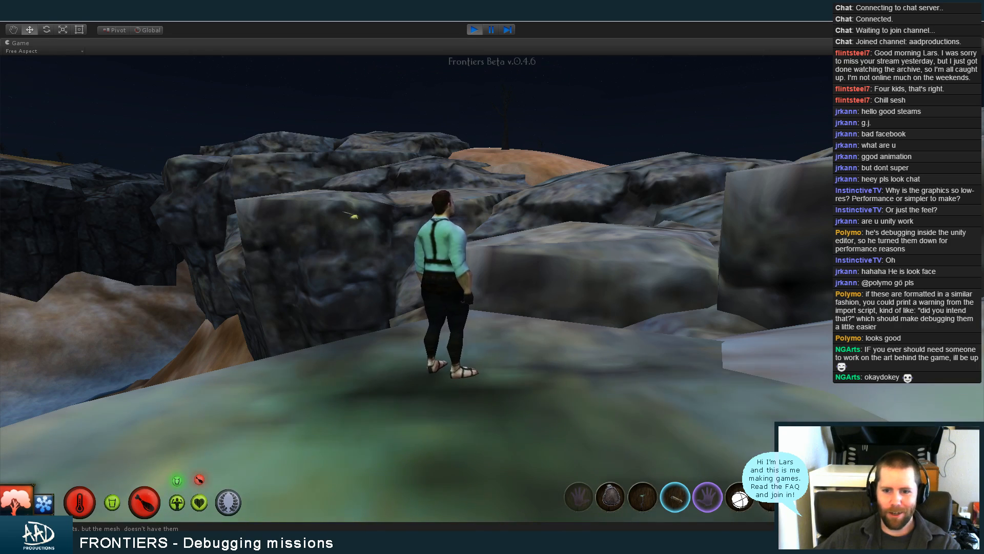
pyautogui.press('a')
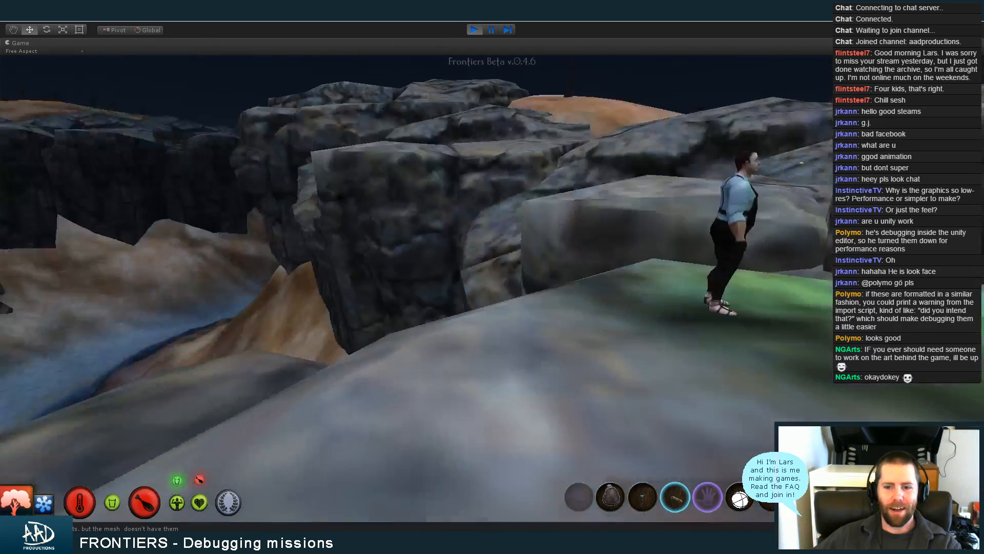
pyautogui.press('w')
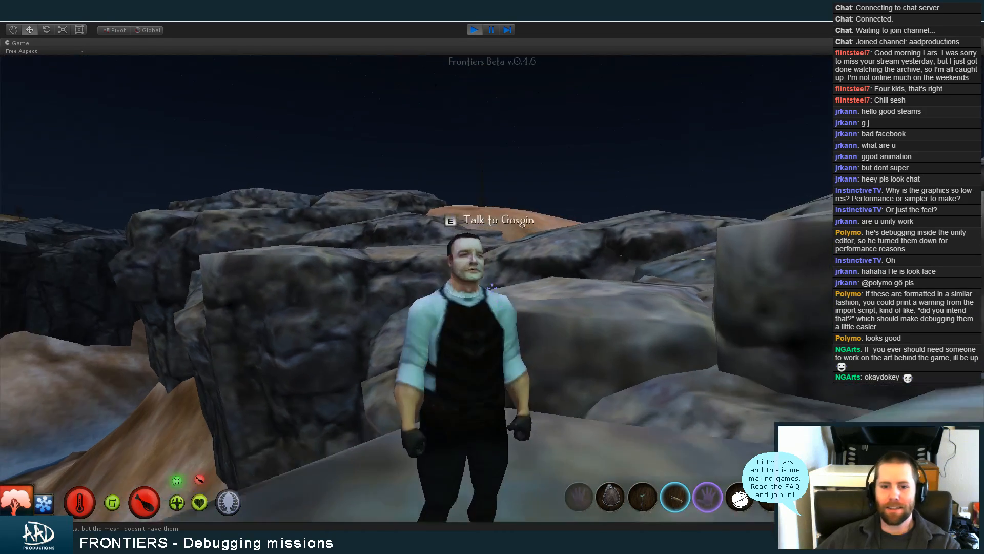
pyautogui.press('w')
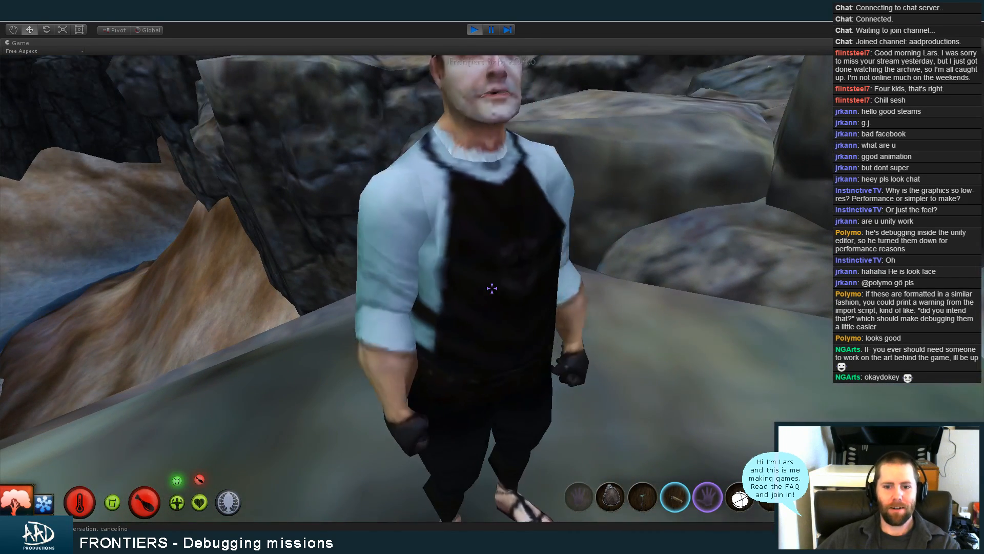
pyautogui.press('e')
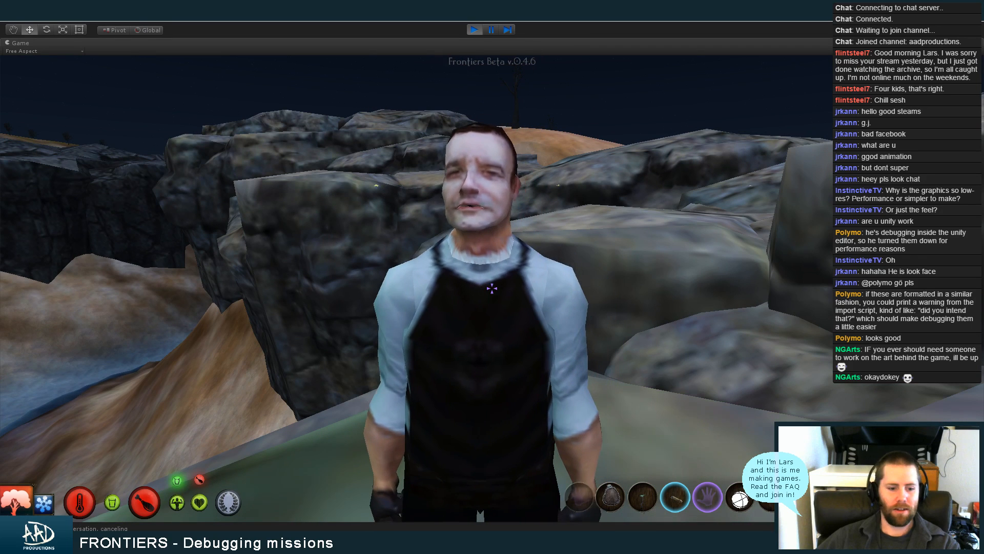
# Read the console's latest messages about Gosgin's conversation and their stack traces, and close the console
pyautogui.press('super')
pyautogui.click(321, 525)
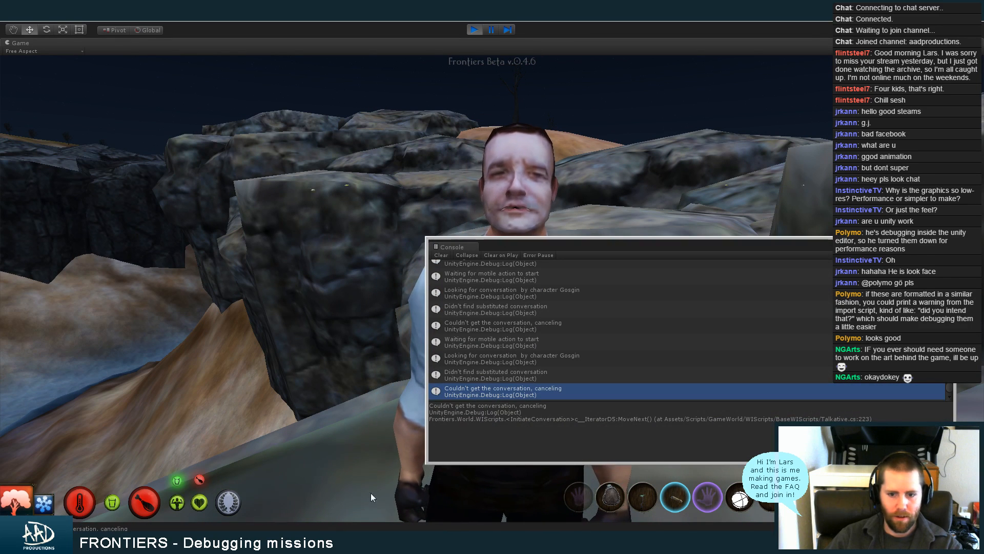
pyautogui.click(524, 377)
pyautogui.click(530, 362)
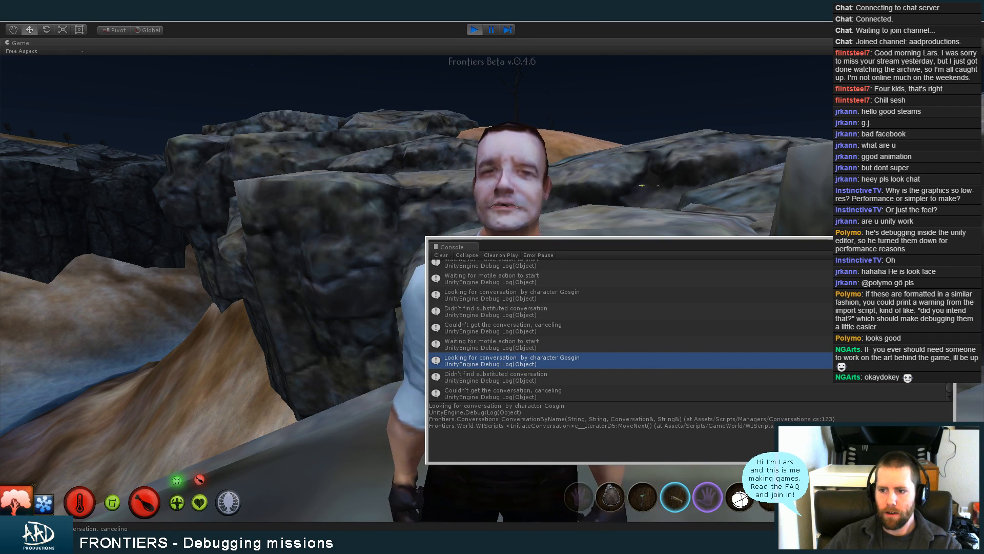
pyautogui.click(948, 243)
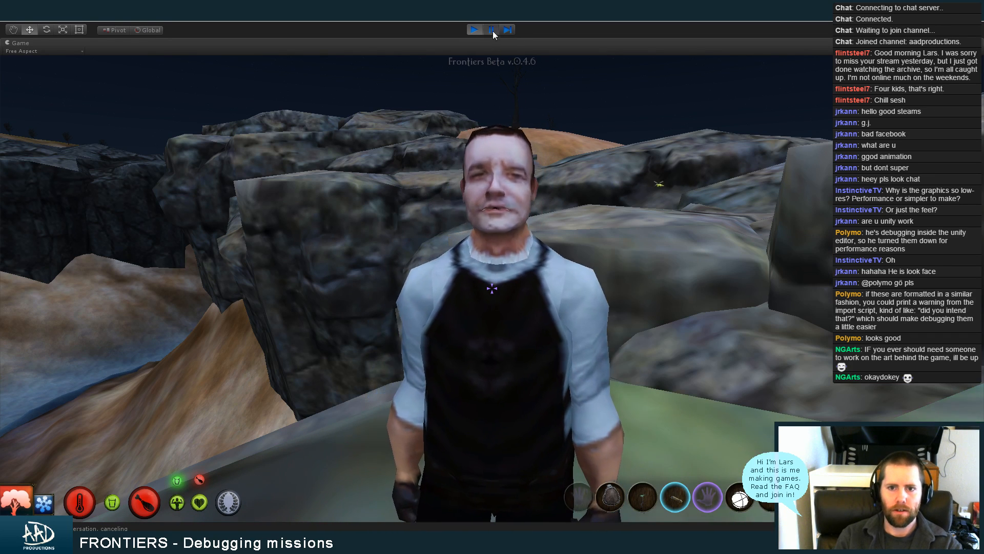
# Pause the game, search the hierarchy for "gosgin" to select the Gosgin character in chunk C-2-2-13, and clear the search
pyautogui.click(491, 29)
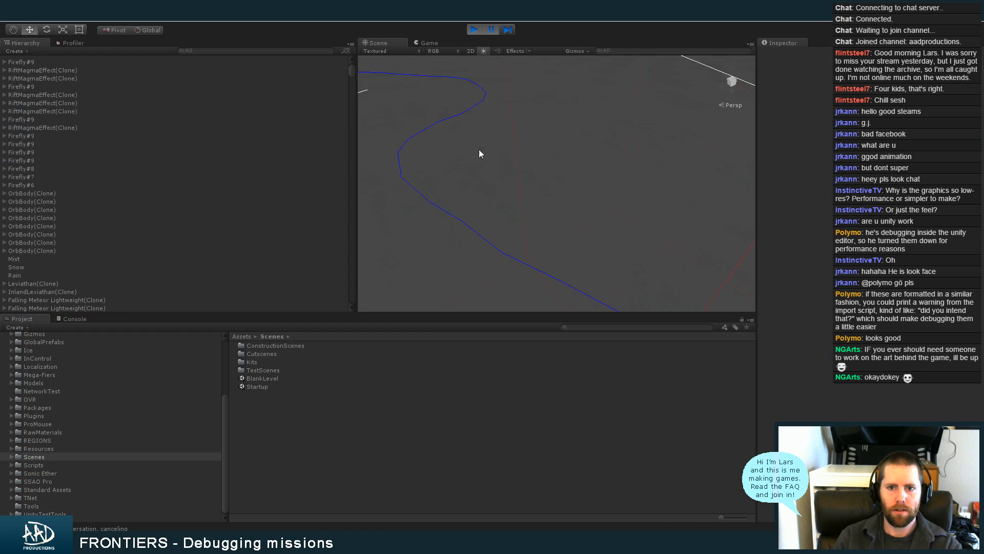
pyautogui.click(270, 48)
pyautogui.write('gosgin')
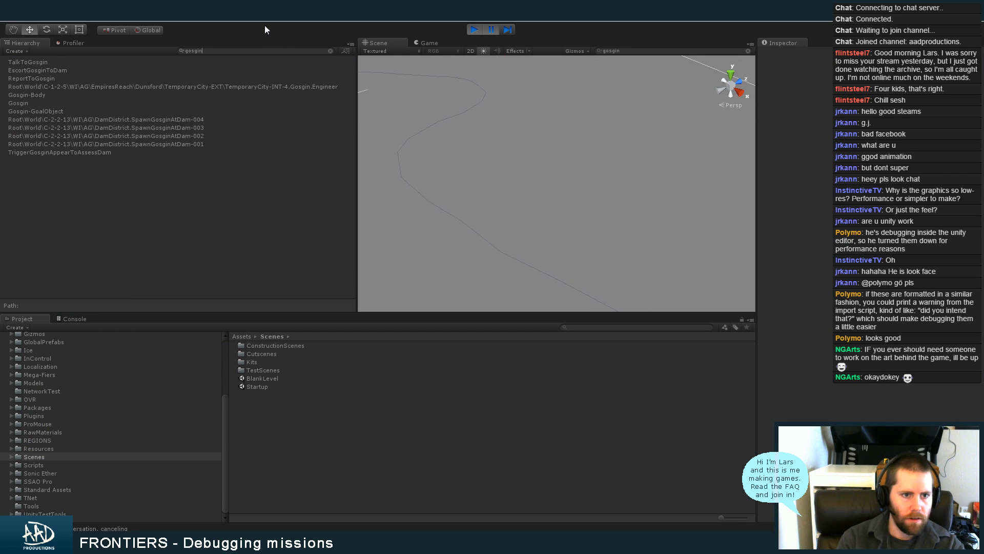
pyautogui.click(59, 104)
pyautogui.click(231, 51)
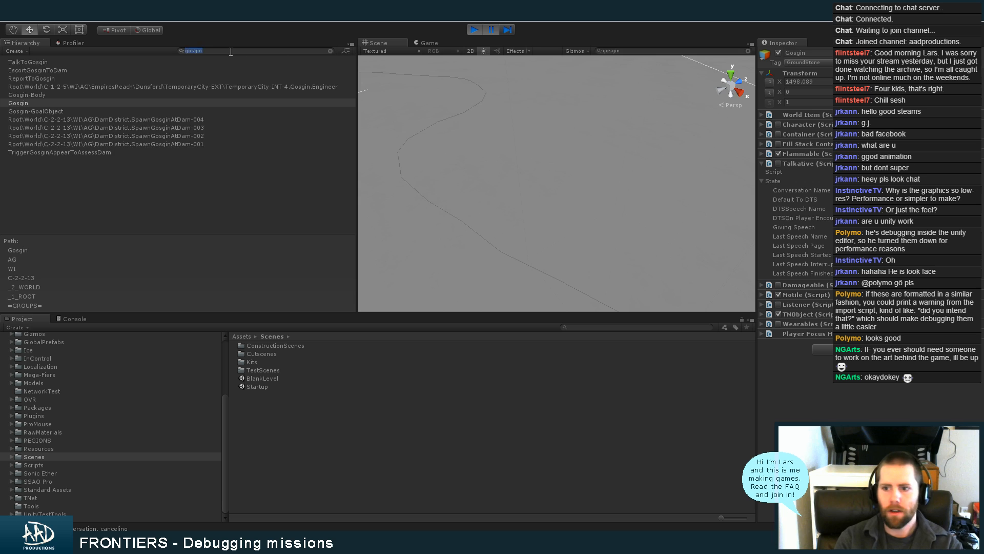
pyautogui.press('BackSpace')
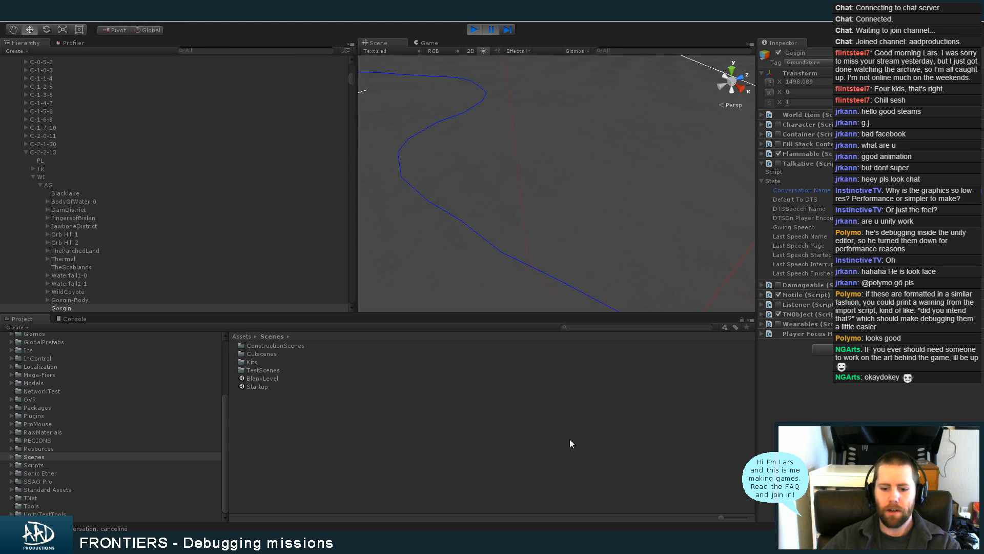
# In MonoDevelop, review how SpawnOverTime in TriggerCharacterSpawn.cs handles CustomConversation, and return to Unity
pyautogui.click(574, 541)
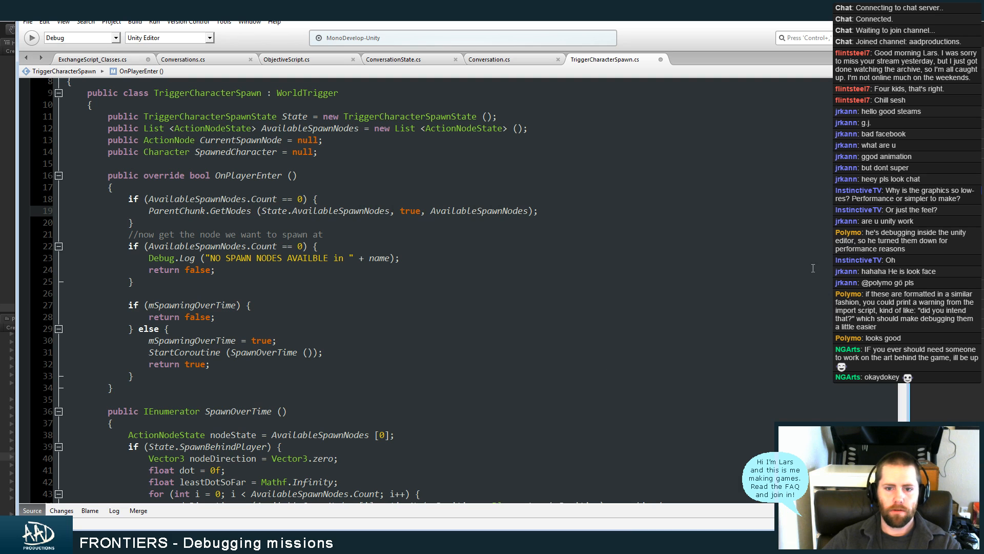
pyautogui.scroll(-10, 433, 340)
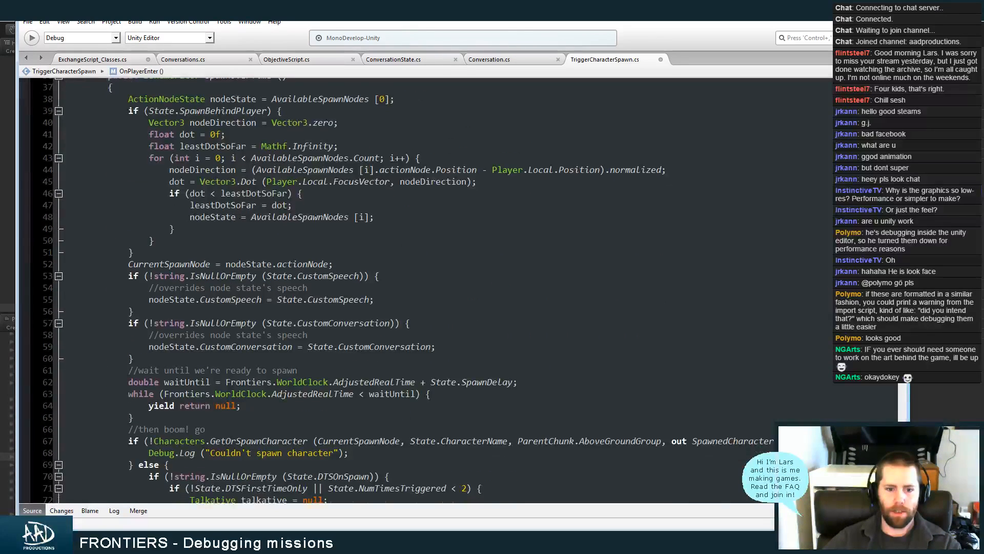
pyautogui.doubleClick(353, 316)
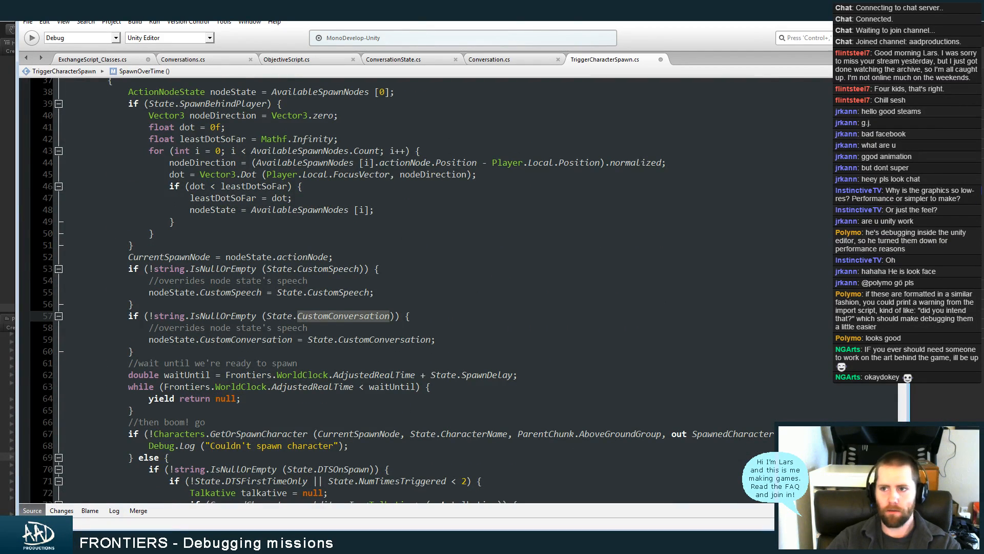
pyautogui.click(544, 541)
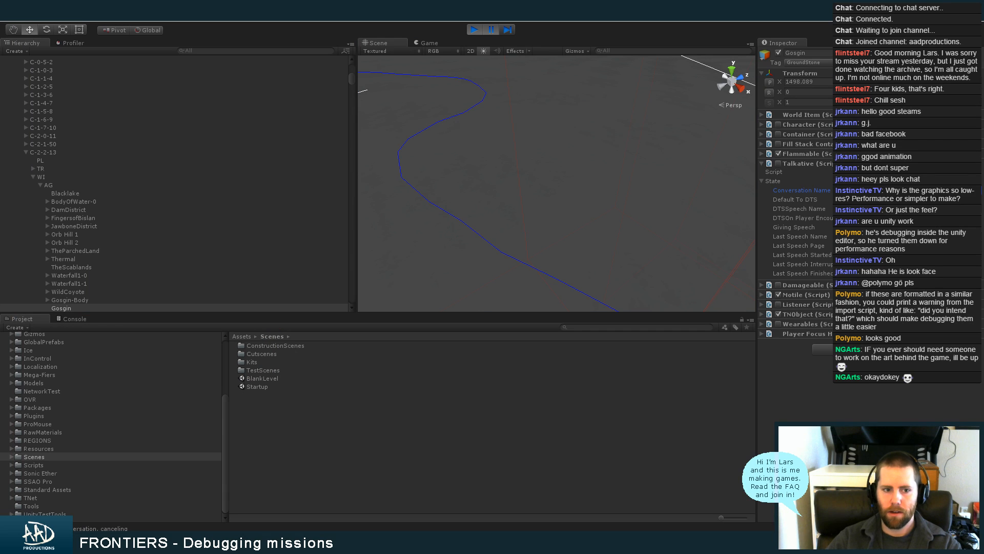
# Frame Gosgin in the Scene view and select the spawn node SpawnGosginAtDam-002 at his feet
pyautogui.press('f')
pyautogui.keyDown('alt'); pyautogui.moveTo(550, 192); pyautogui.dragTo(733, 147, button='right'); pyautogui.keyUp('alt')
pyautogui.keyDown('alt'); pyautogui.moveTo(712, 146); pyautogui.dragTo(695, 157); pyautogui.keyUp('alt')
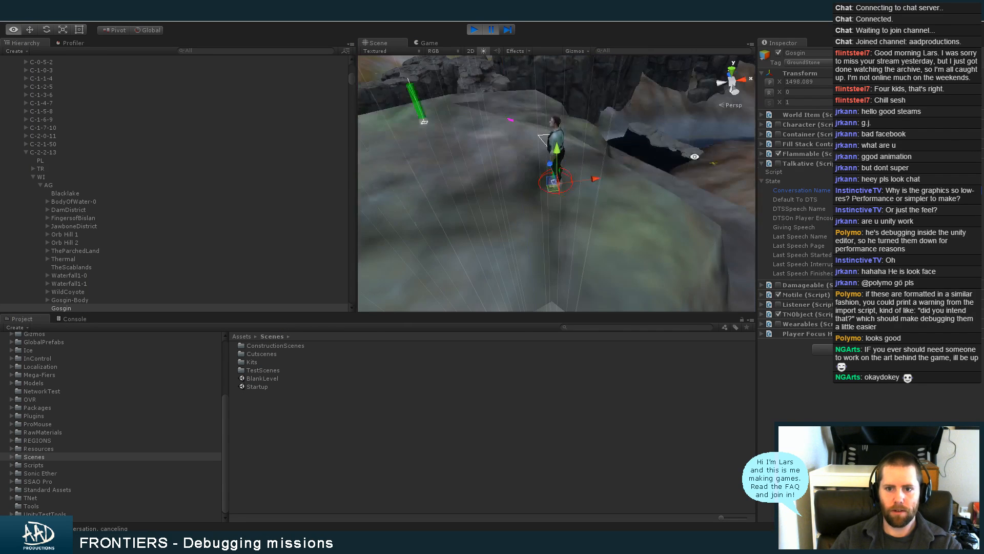
pyautogui.keyDown('alt'); pyautogui.moveTo(502, 161); pyautogui.dragTo(603, 170, button='right'); pyautogui.keyUp('alt')
pyautogui.keyDown('alt'); pyautogui.moveTo(573, 172); pyautogui.dragTo(610, 243, button='middle'); pyautogui.keyUp('alt')
pyautogui.keyDown('alt'); pyautogui.moveTo(609, 243); pyautogui.dragTo(564, 232); pyautogui.keyUp('alt')
pyautogui.click(565, 233)
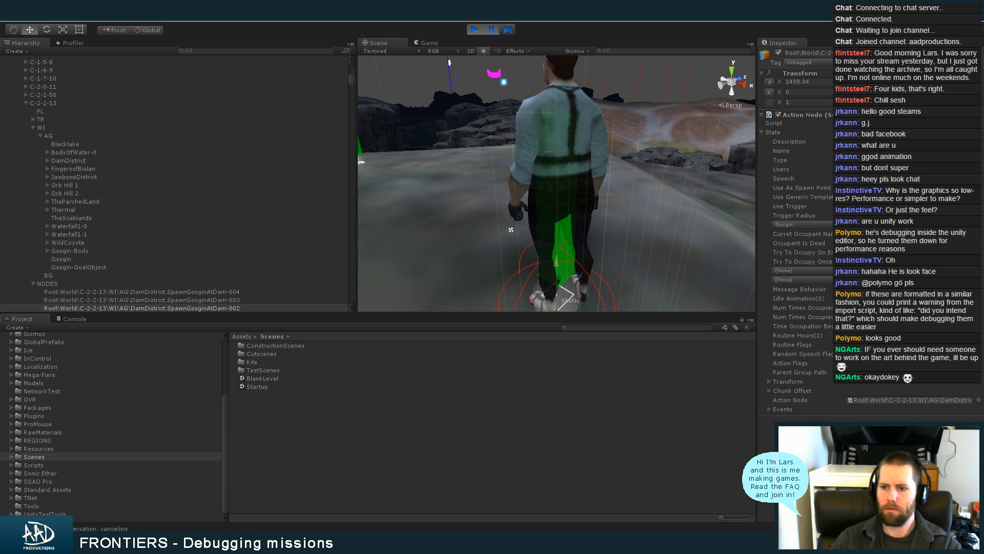
# Inspect the Type, Users and Speech settings of the SpawnGosginAtDam-002 action node, and stop the game
pyautogui.click(872, 160)
pyautogui.click(871, 178)
pyautogui.click(872, 169)
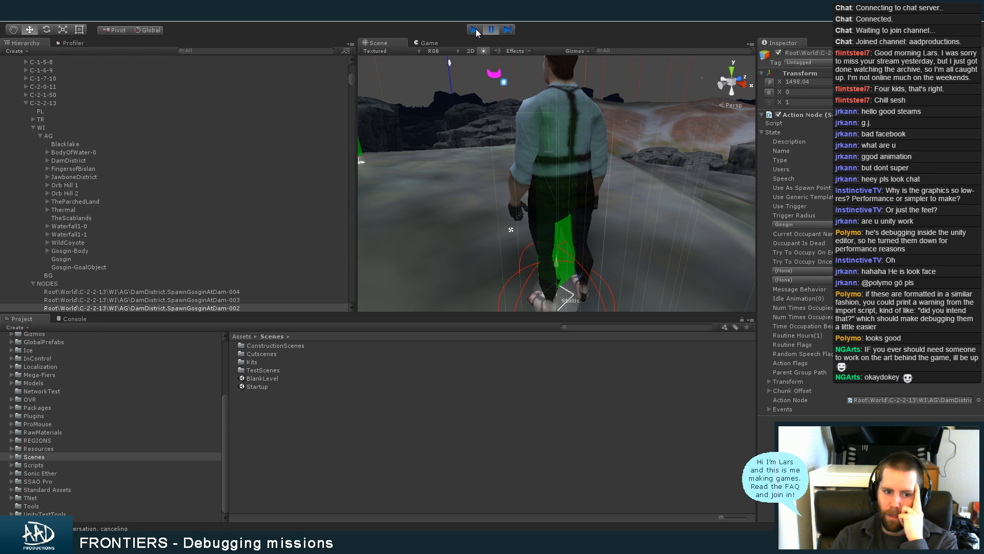
pyautogui.click(475, 30)
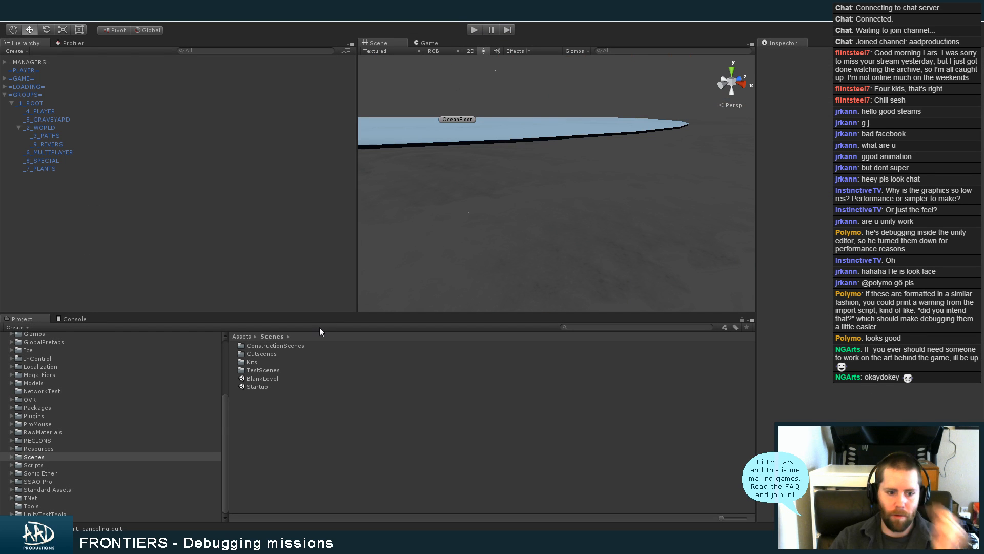
# Open the scene FRONTIERS_Chunk_2_3_14 from the REGIONS folder
pyautogui.click(92, 441)
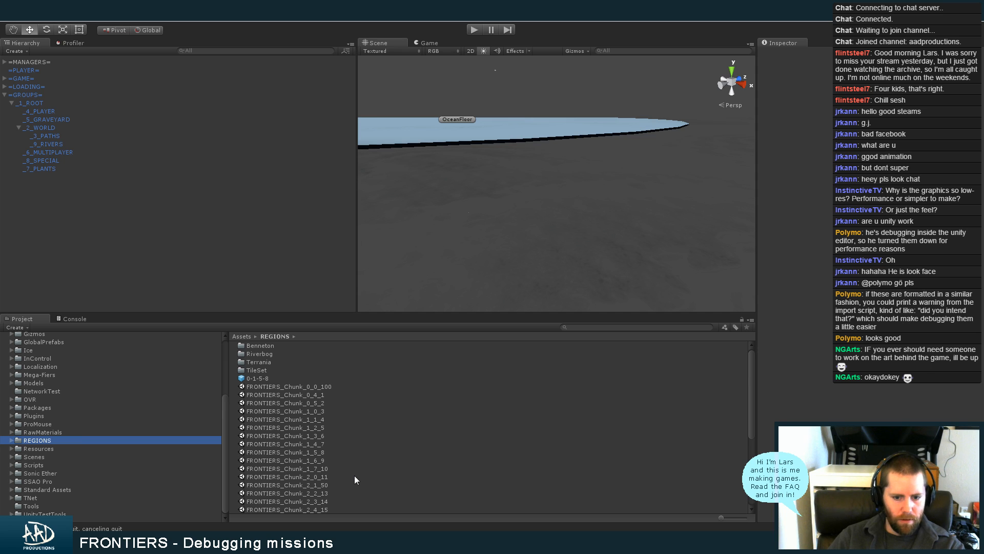
pyautogui.click(351, 501)
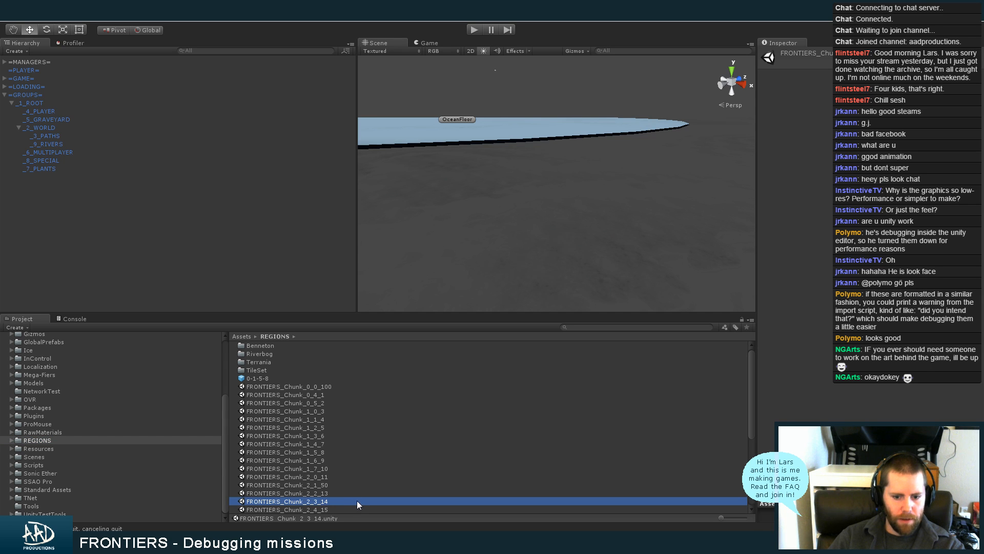
pyautogui.doubleClick(357, 501)
pyautogui.click(522, 294)
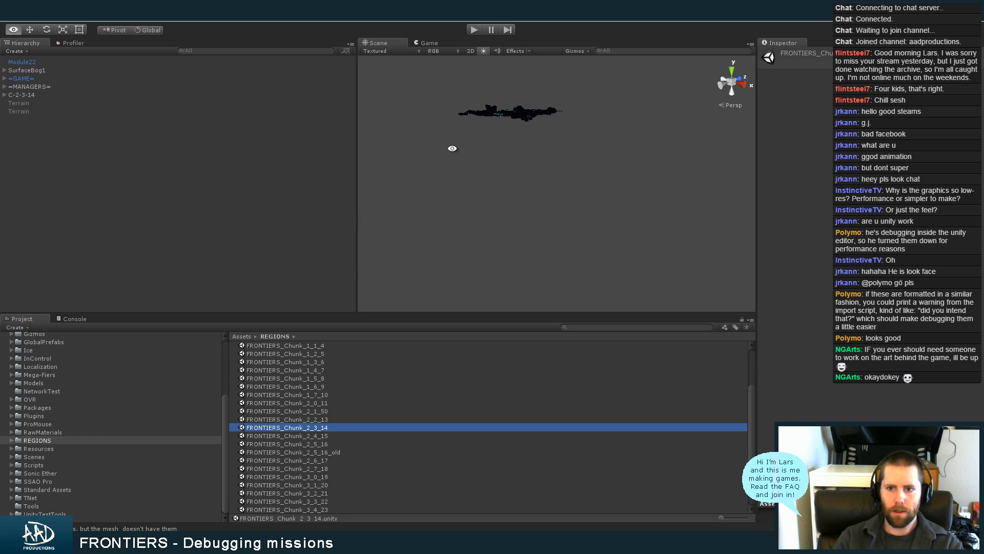
# Expand C-2-3-14 down through WI, AG and JacksonValley to Drykker, and frame its BrothelWoodPieces-STR object in the Scene view
pyautogui.keyDown('alt'); pyautogui.moveTo(452, 148); pyautogui.dragTo(597, 152); pyautogui.keyUp('alt')
pyautogui.click(4, 95)
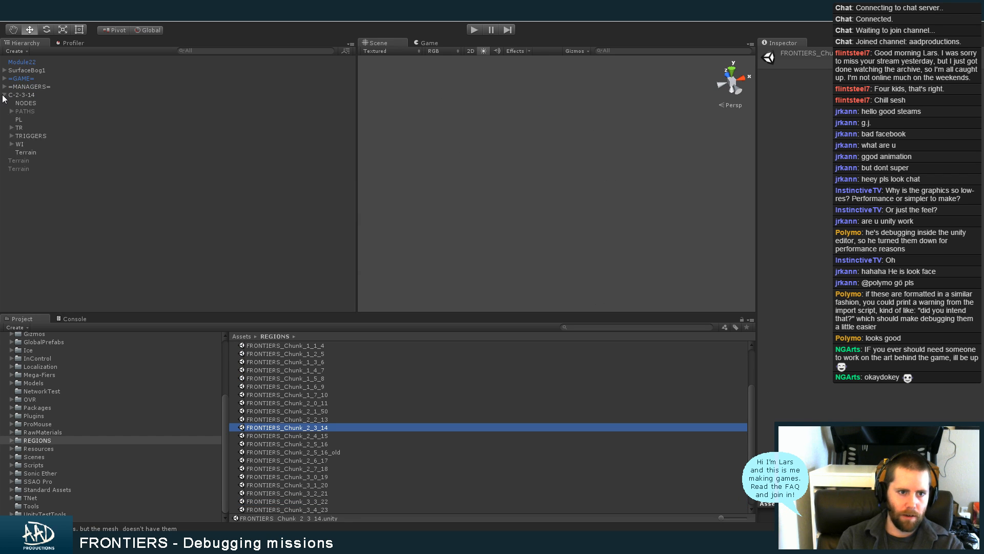
pyautogui.click(24, 104)
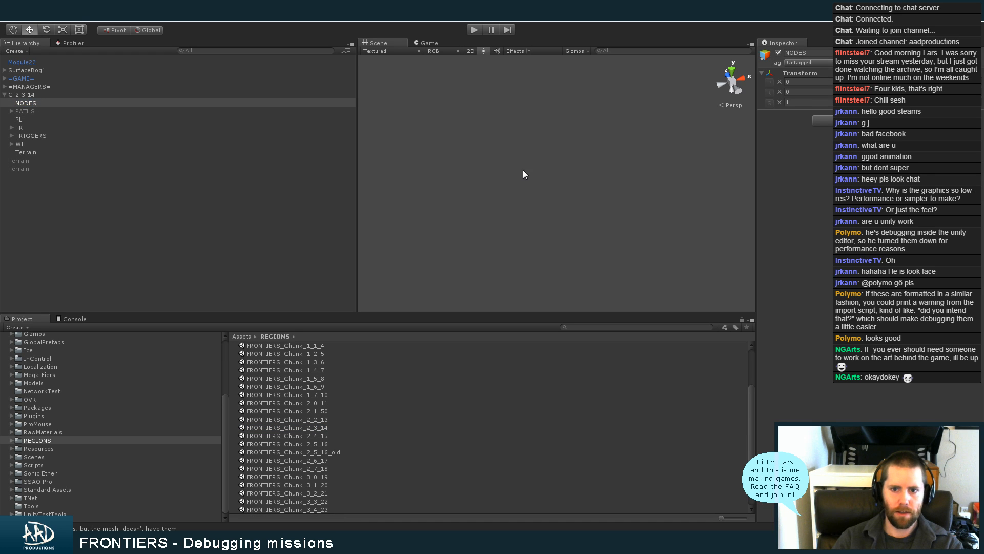
pyautogui.click(11, 145)
pyautogui.click(19, 152)
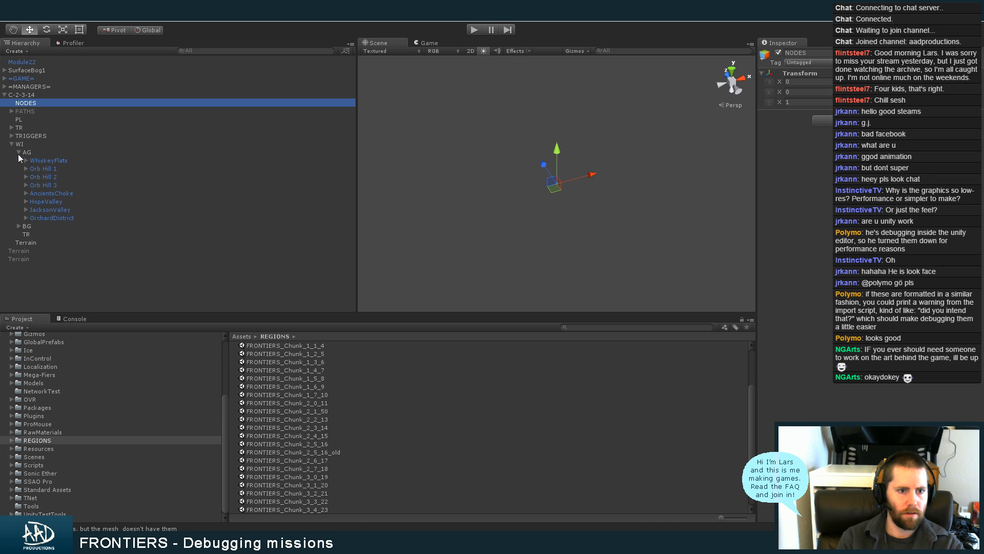
pyautogui.click(23, 215)
pyautogui.click(23, 211)
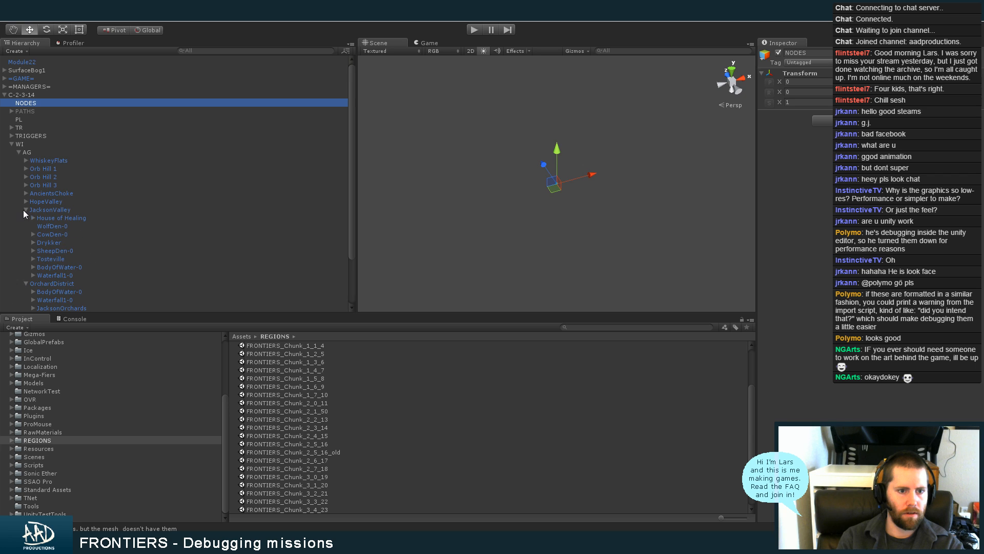
pyautogui.click(32, 243)
pyautogui.click(83, 251)
pyautogui.press('f')
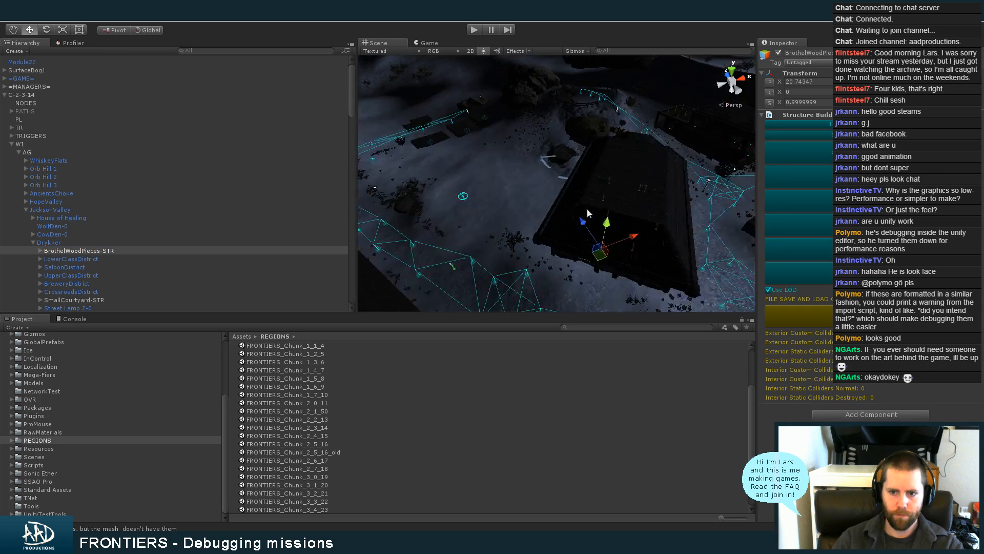
# Turn off scene lighting in the Scene view and select DrykkerCourtyardNode-004 in the fenced courtyard of Drykker's LowerClassDistrict
pyautogui.keyDown('alt'); pyautogui.moveTo(615, 229); pyautogui.dragTo(521, 145); pyautogui.keyUp('alt')
pyautogui.click(520, 145)
pyautogui.scroll(-4, 544, 164)
pyautogui.keyDown('alt'); pyautogui.moveTo(581, 172); pyautogui.dragTo(651, 145, button='middle'); pyautogui.keyUp('alt')
pyautogui.scroll(4, 650, 144)
pyautogui.click(485, 52)
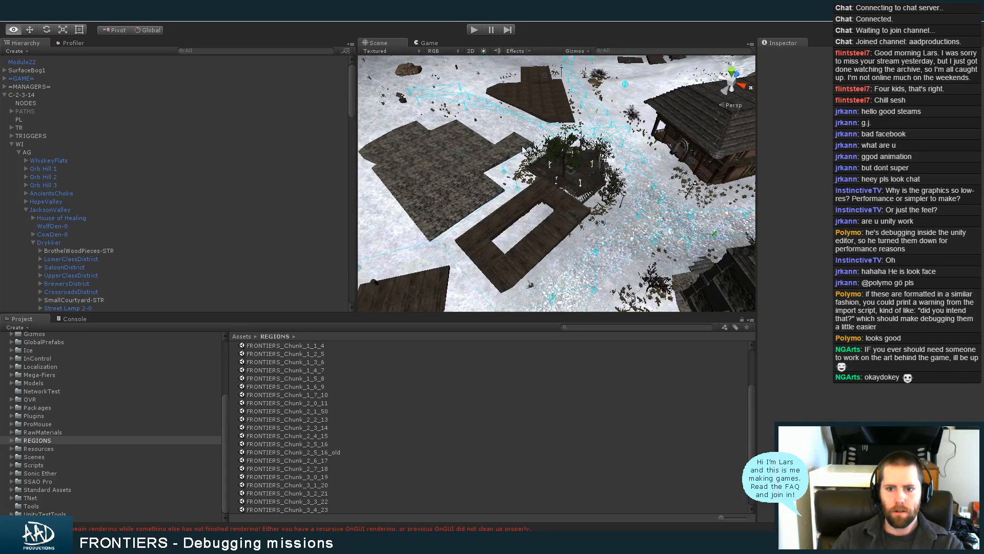
pyautogui.keyDown('alt'); pyautogui.moveTo(681, 128); pyautogui.dragTo(672, 194, button='right'); pyautogui.keyUp('alt')
pyautogui.keyDown('alt'); pyautogui.moveTo(621, 198); pyautogui.dragTo(543, 271); pyautogui.keyUp('alt')
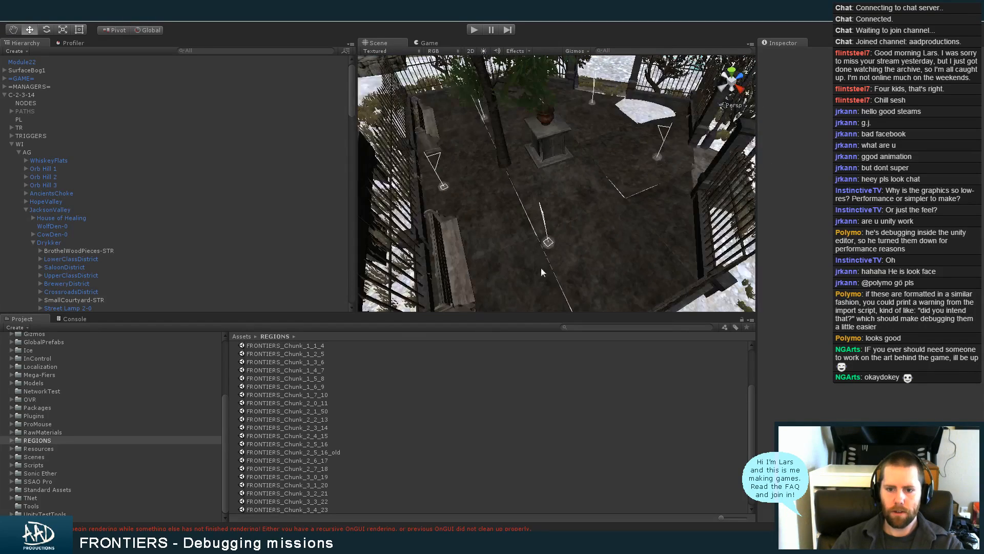
pyautogui.click(549, 242)
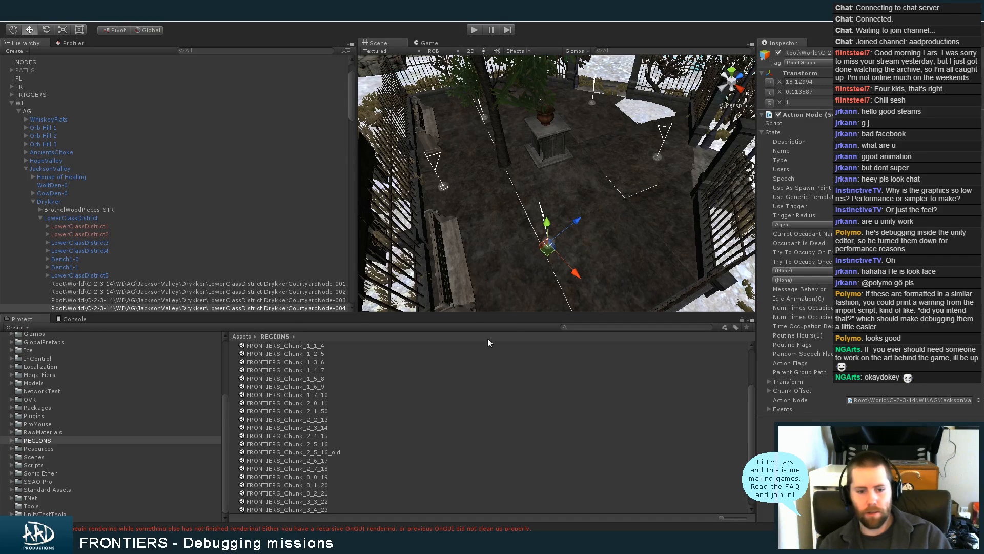
# Open the scene FRONTIERS_Chunk_2_2_13 from the REGIONS folder
pyautogui.click(330, 419)
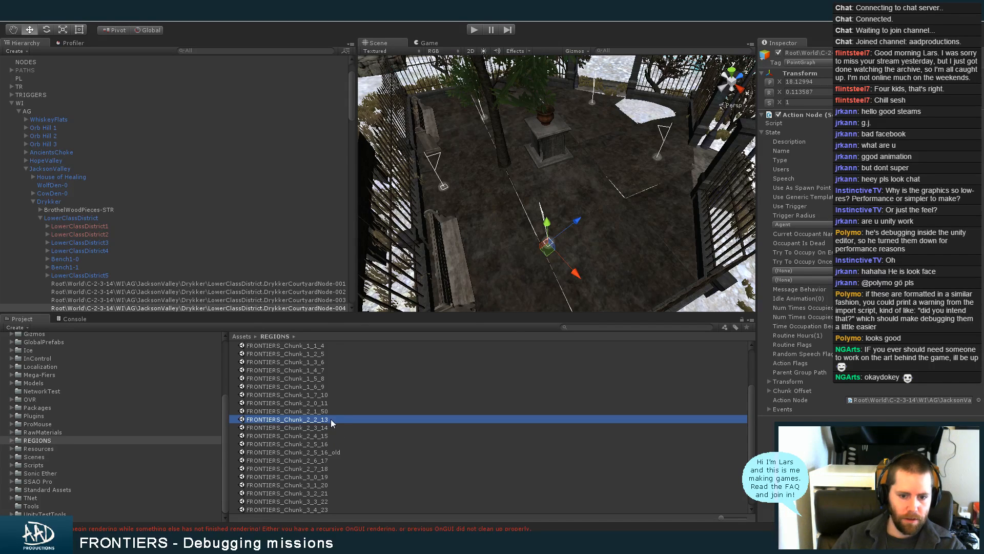
pyautogui.doubleClick(330, 419)
pyautogui.click(515, 294)
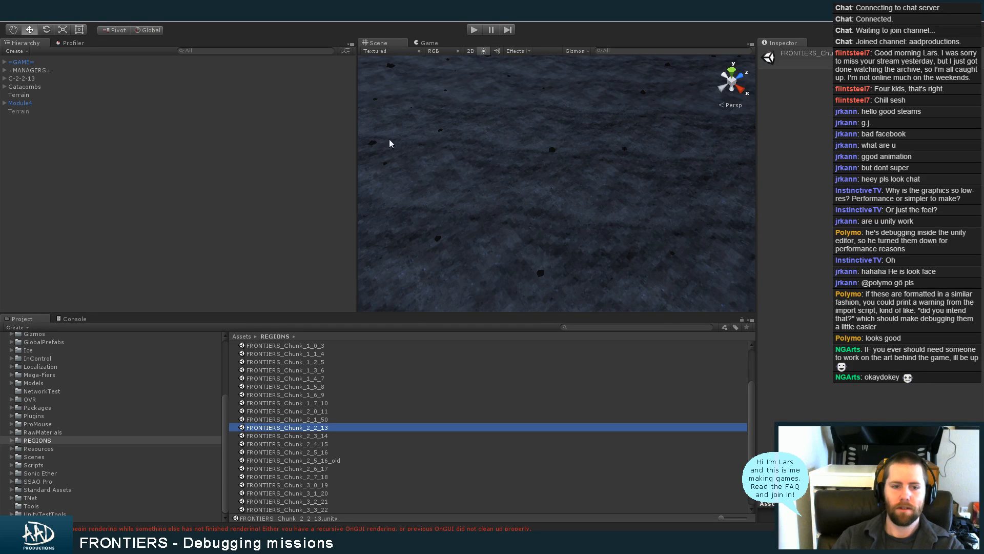
# Expand C-2-2-13 down through WI and AG to DamDistrict, and frame its SpawnGosginAtDam-004 node in the Scene view
pyautogui.click(5, 79)
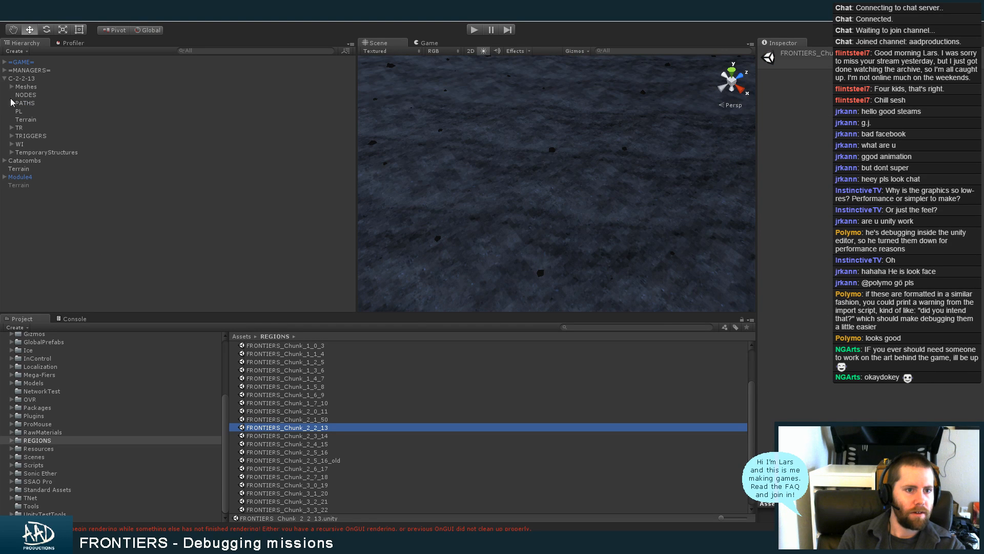
pyautogui.click(11, 145)
pyautogui.click(19, 152)
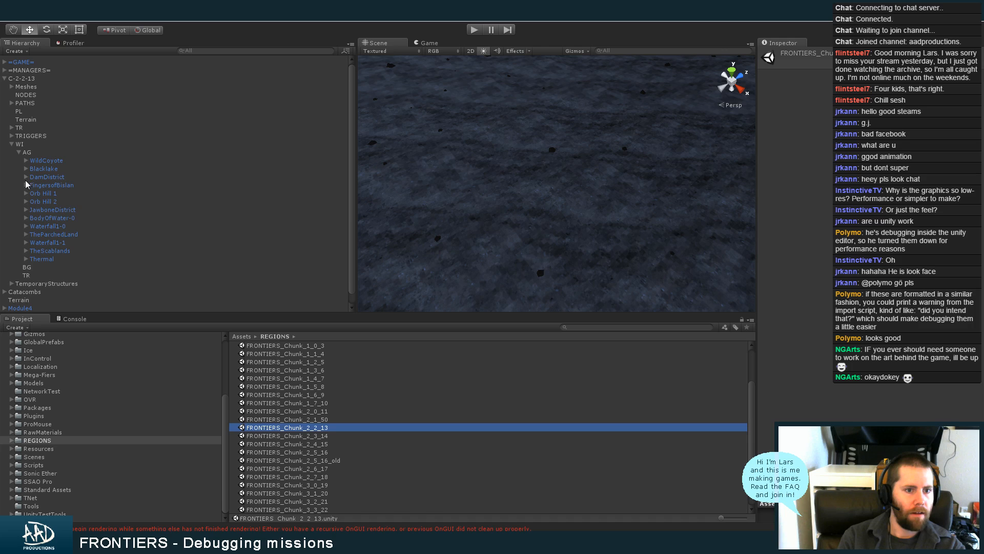
pyautogui.click(26, 176)
pyautogui.click(74, 217)
pyautogui.press('f')
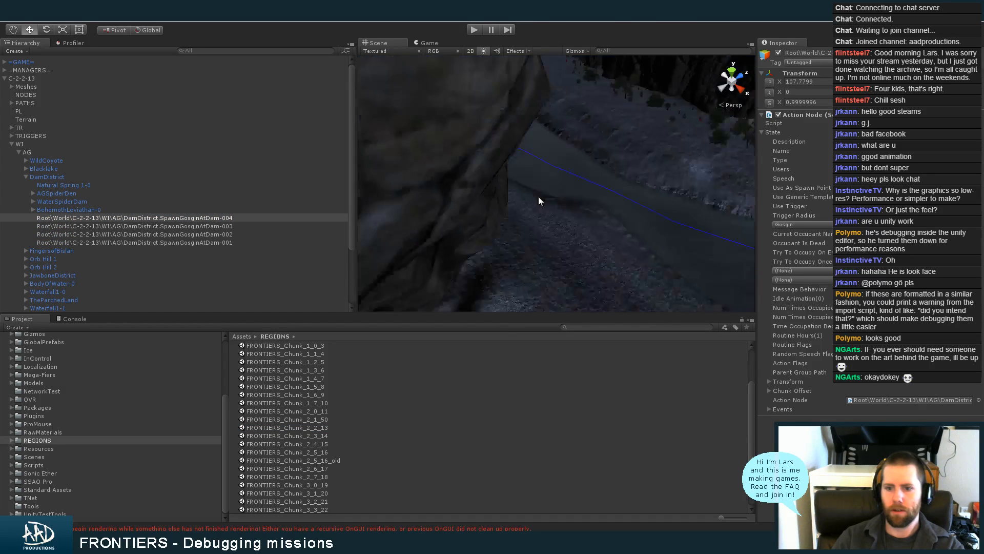
# Paste the copied component values onto SpawnGosginAtDam-004's Action Node and set its occupant name to Gosgin
pyautogui.rightClick(811, 115)
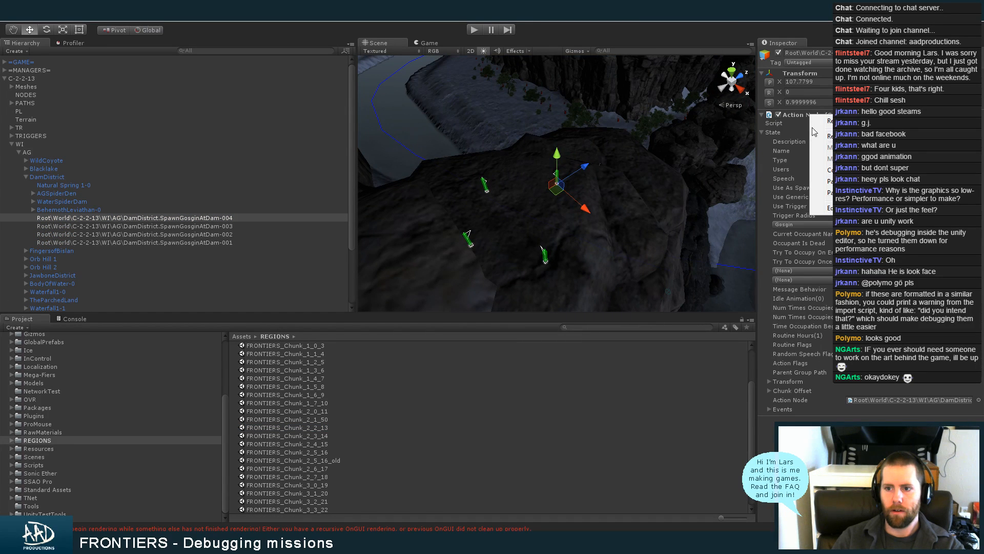
pyautogui.click(822, 193)
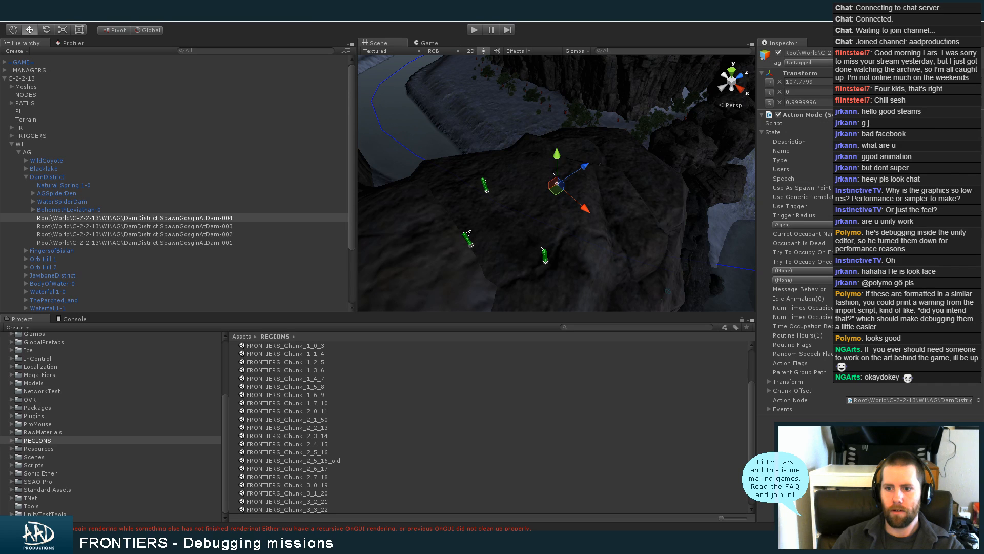
pyautogui.click(811, 224)
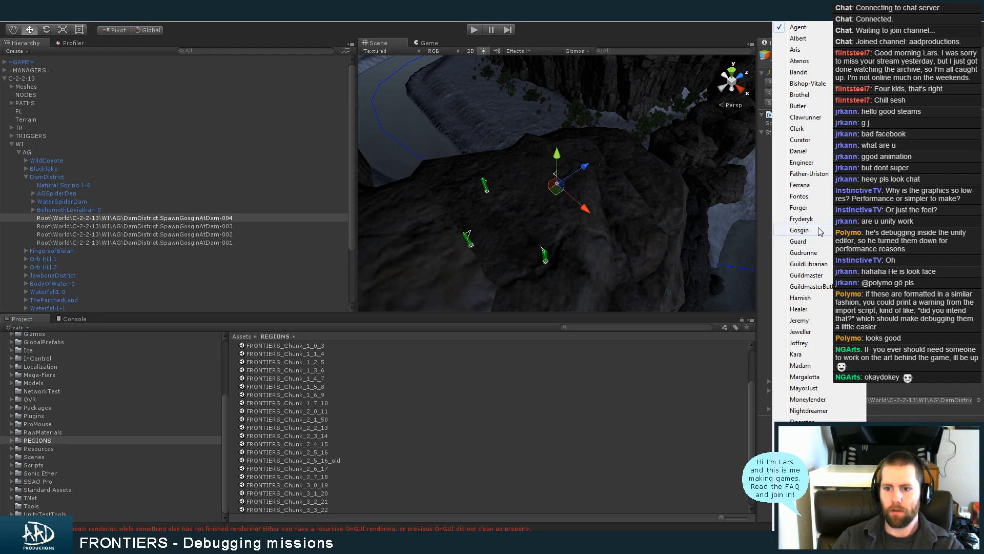
pyautogui.click(826, 234)
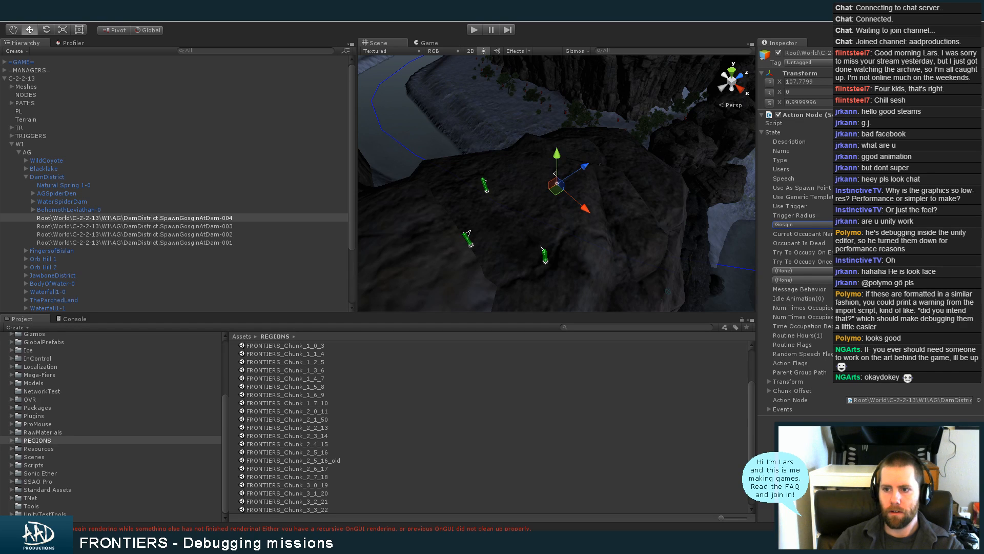
# Put the Inspector in Debug mode and go through the State fields of SpawnGosginAtDam-004, including Description, Type and Parent Group Path
pyautogui.click(895, 142)
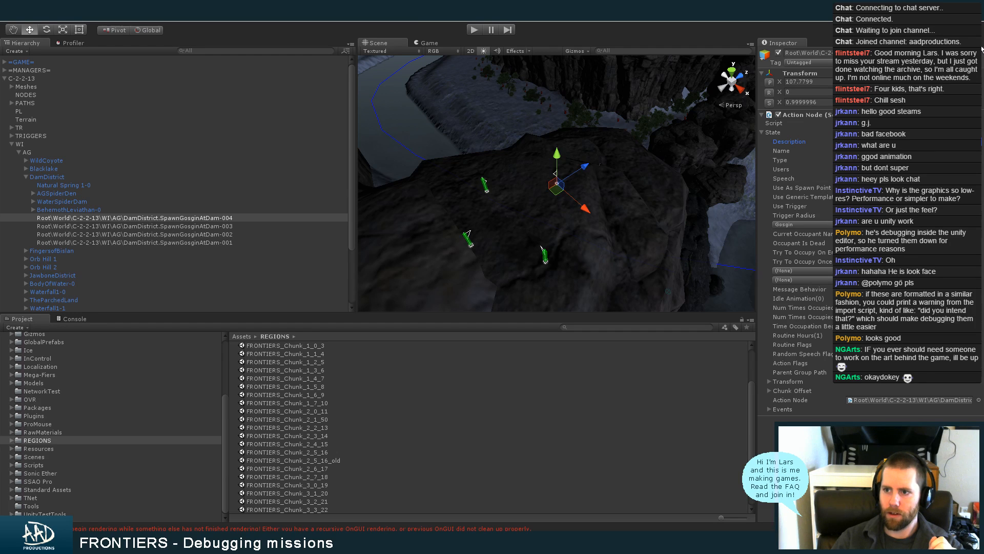
pyautogui.click(941, 62)
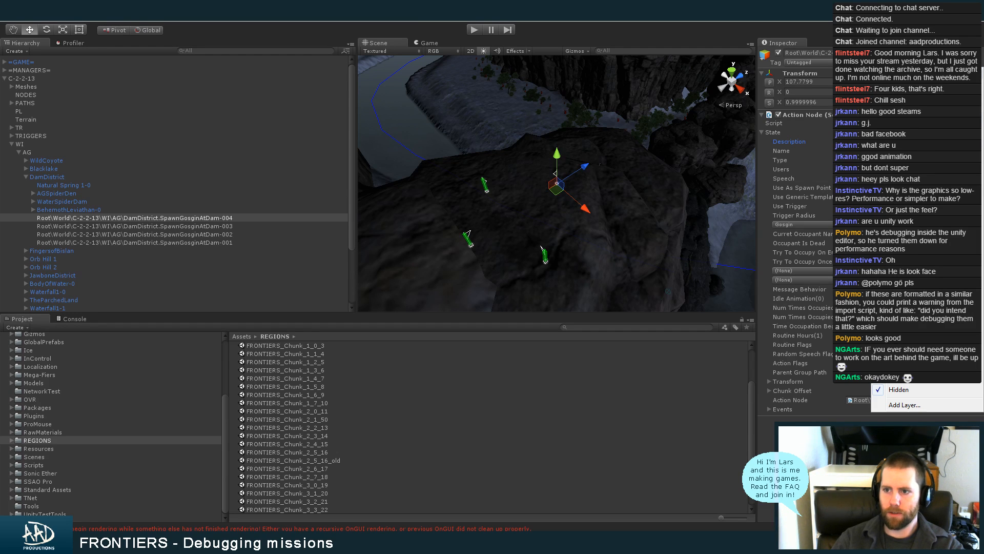
pyautogui.click(979, 45)
pyautogui.click(978, 44)
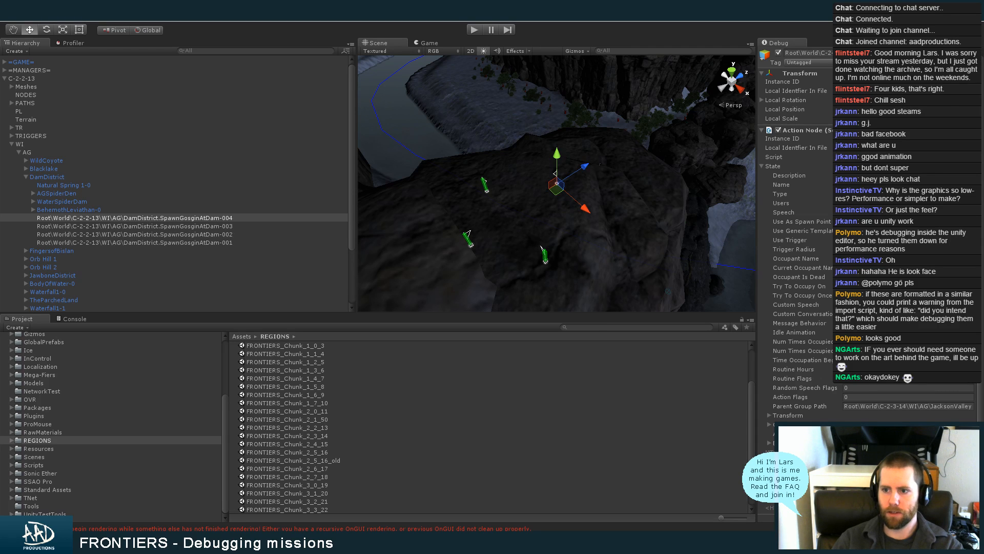
pyautogui.click(908, 176)
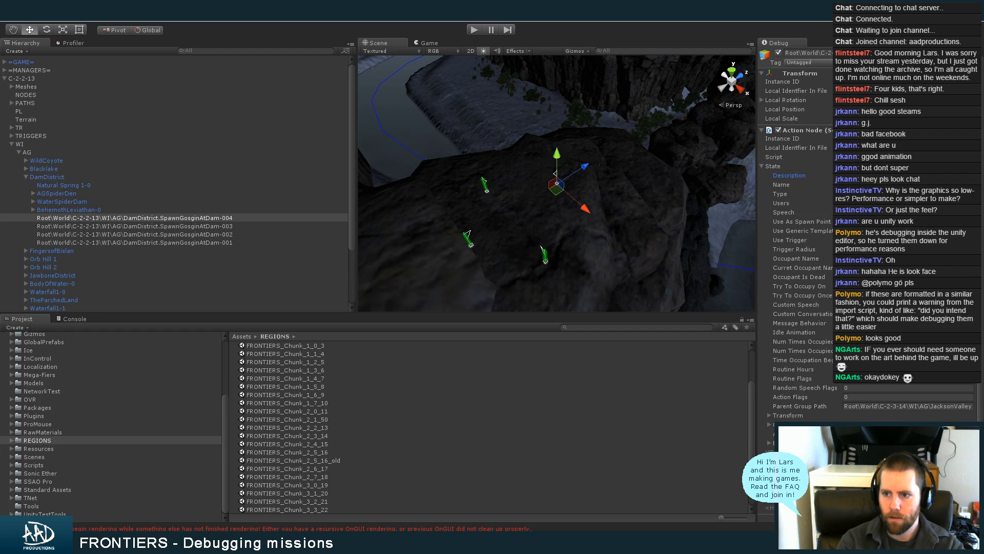
pyautogui.press('Tab')
pyautogui.press('Tab')
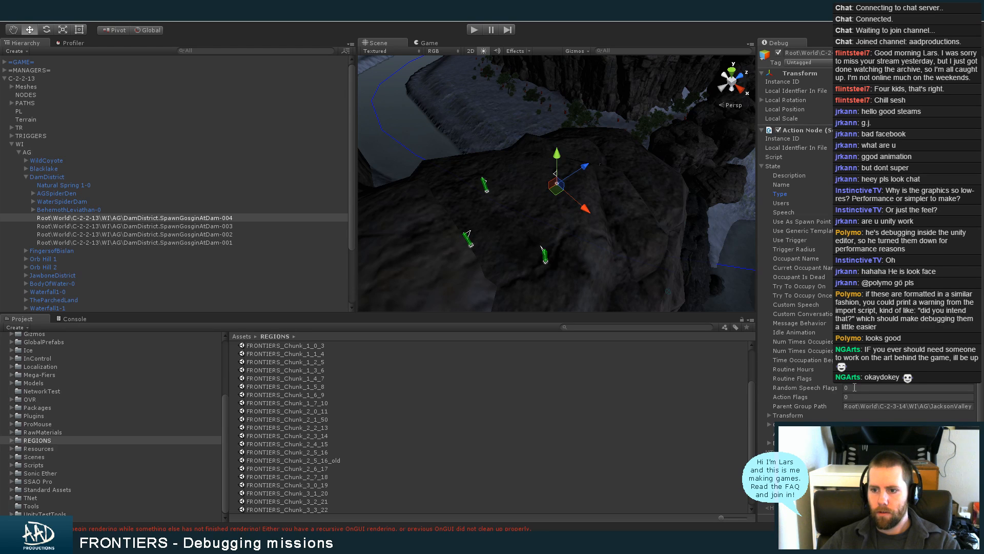
pyautogui.moveTo(982, 250); pyautogui.dragTo(982, 261)
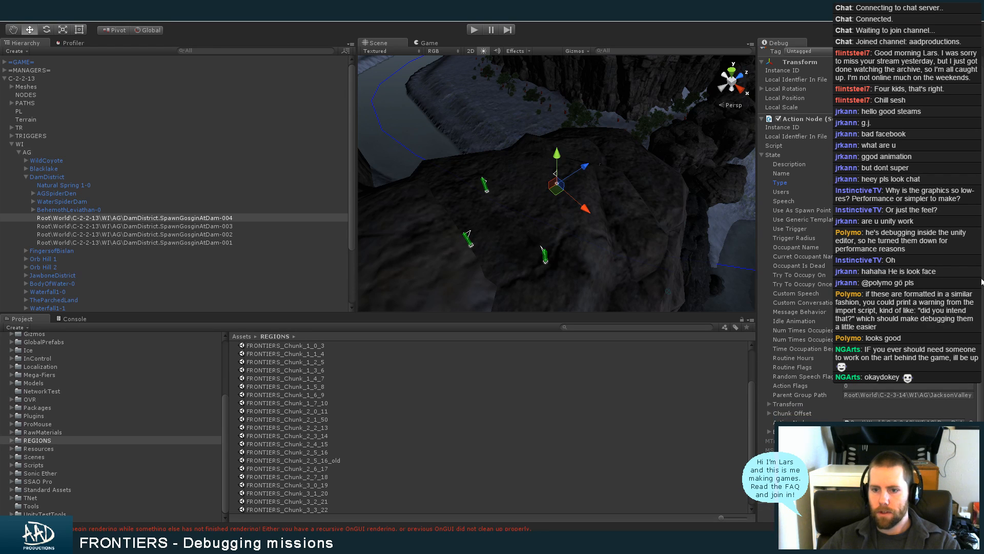
# Toggle Use Generic Template on the SpawnGosginAtDam-003, -002 and -001 action nodes and check all four nodes in the Scene view
pyautogui.click(230, 226)
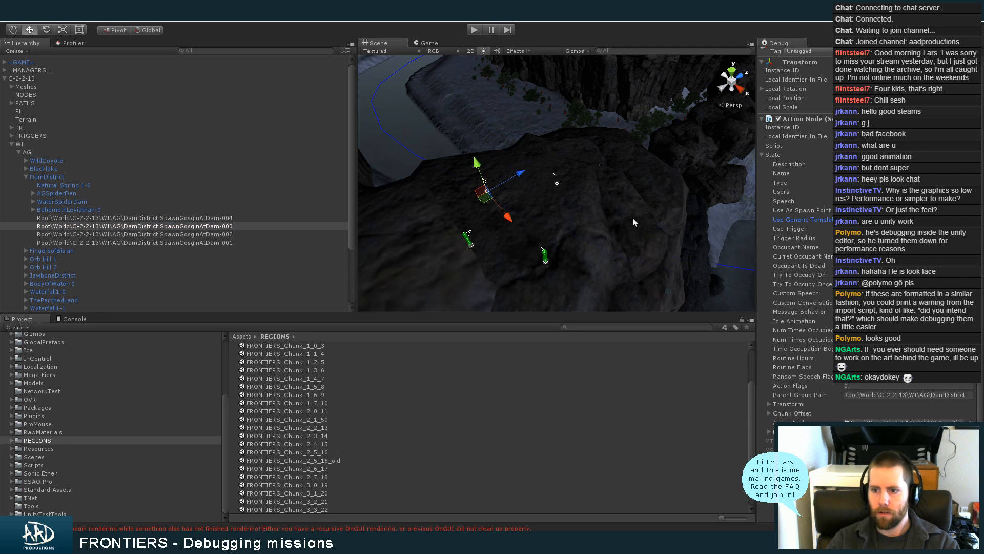
pyautogui.click(214, 229)
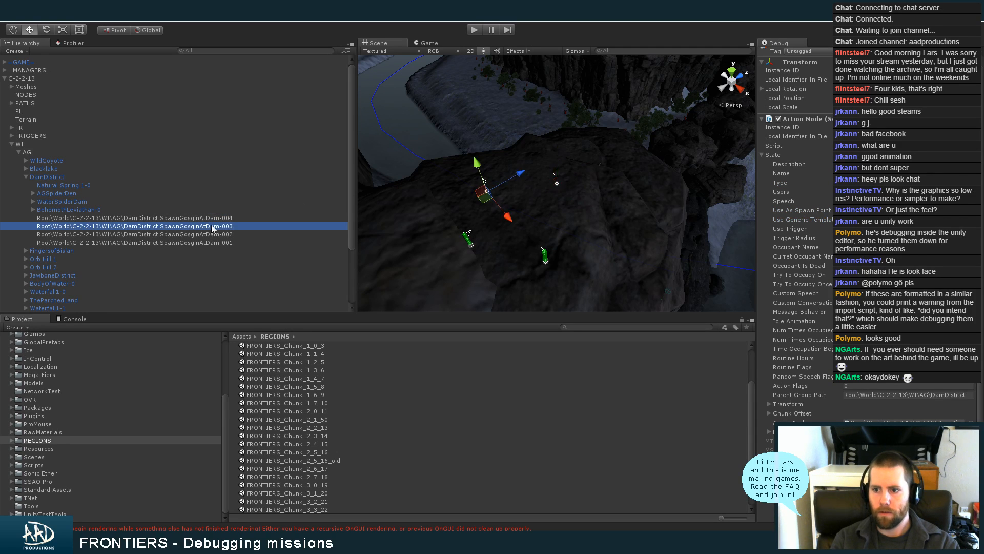
pyautogui.click(214, 234)
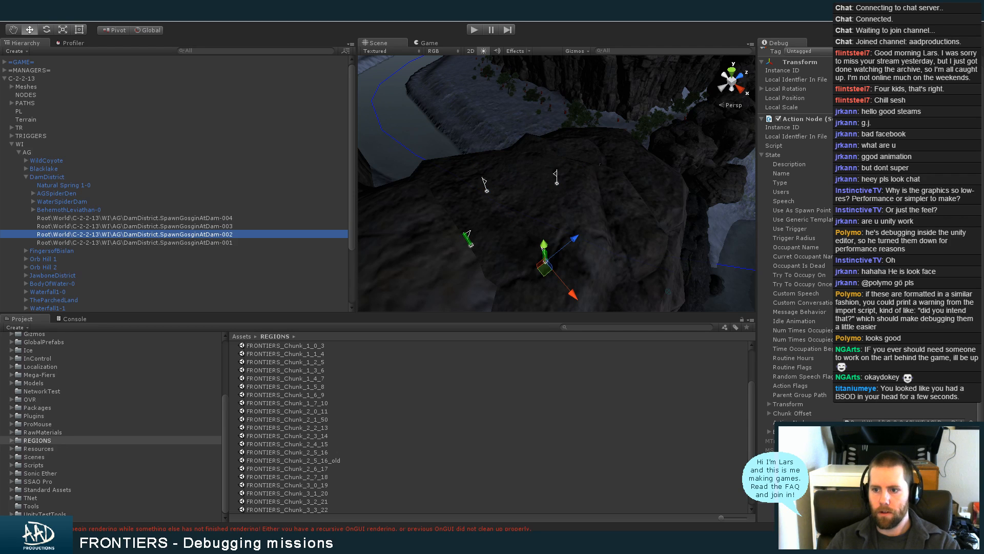
pyautogui.click(198, 243)
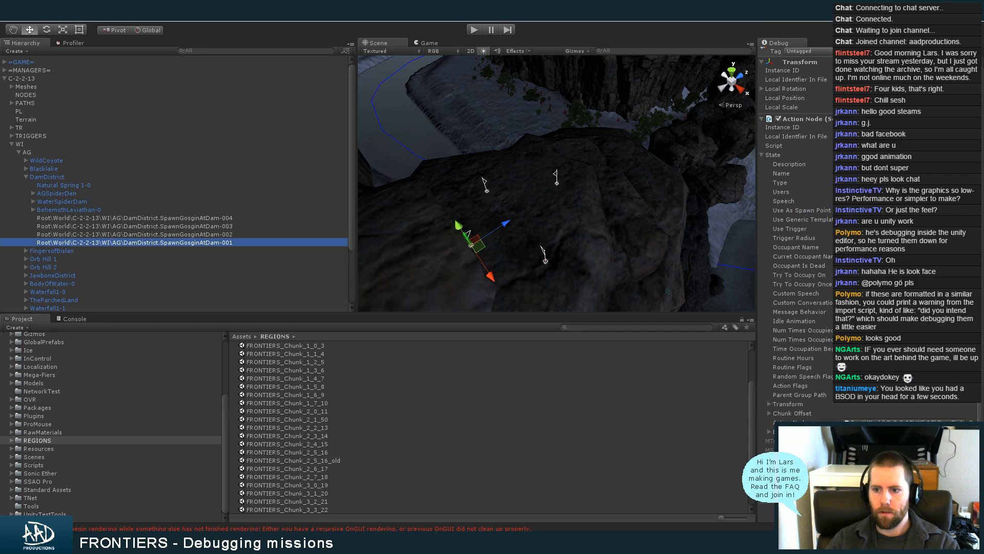
pyautogui.keyDown('alt'); pyautogui.moveTo(738, 239); pyautogui.dragTo(588, 244); pyautogui.keyUp('alt')
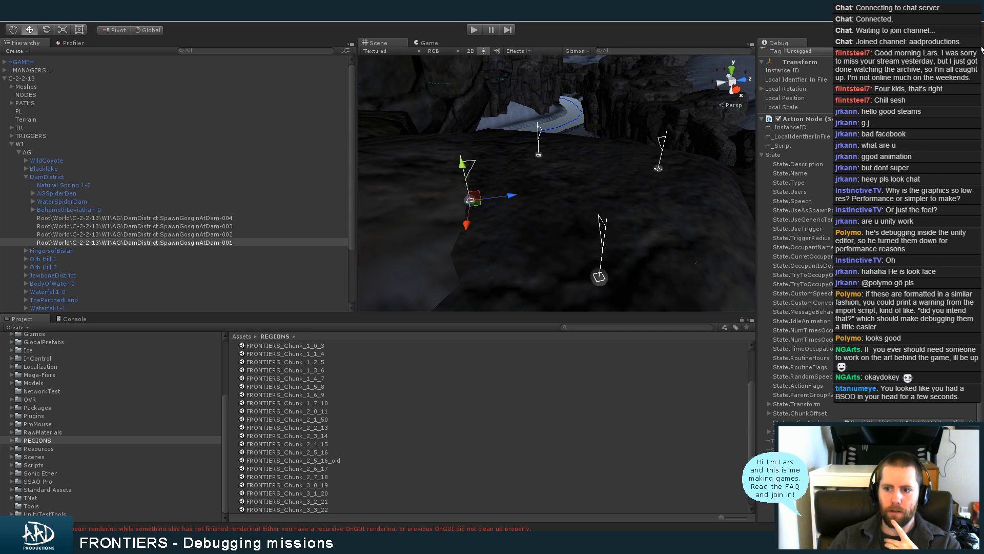
# Collapse the State section of SpawnGosginAtDam-001 and return the Inspector to Normal mode
pyautogui.click(771, 155)
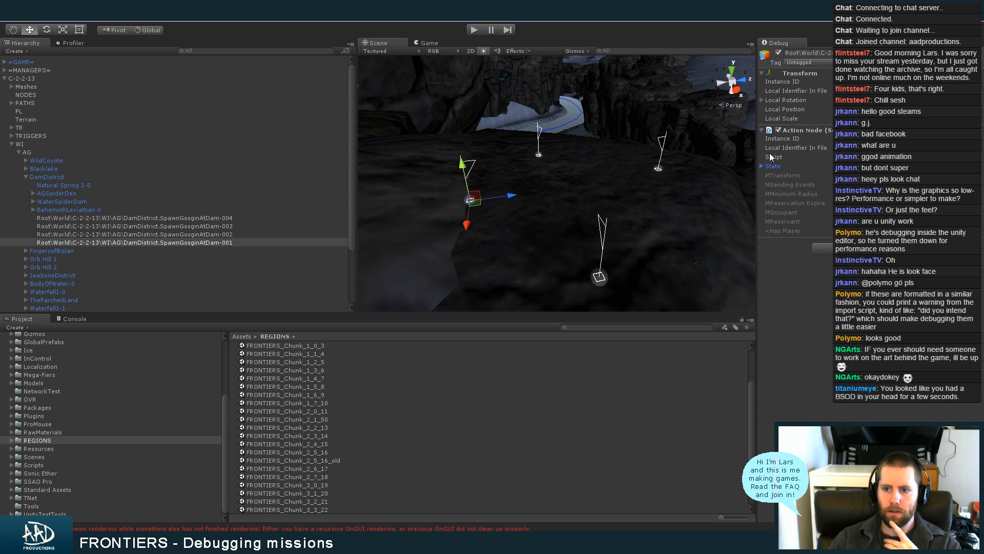
pyautogui.click(979, 44)
pyautogui.click(959, 57)
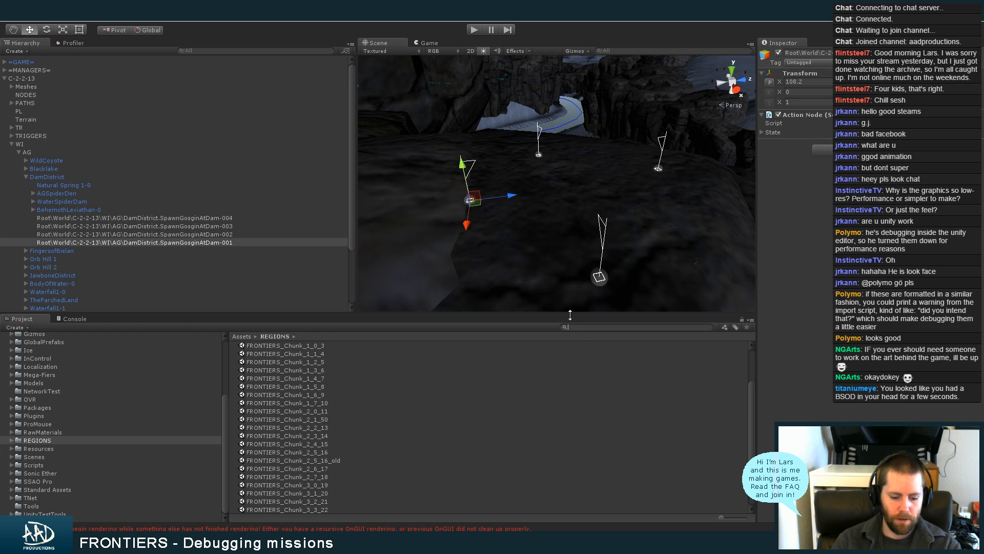
# Search the project for "characters", select the Frontiers_Characters prefab, and clear the search
pyautogui.write('charac')
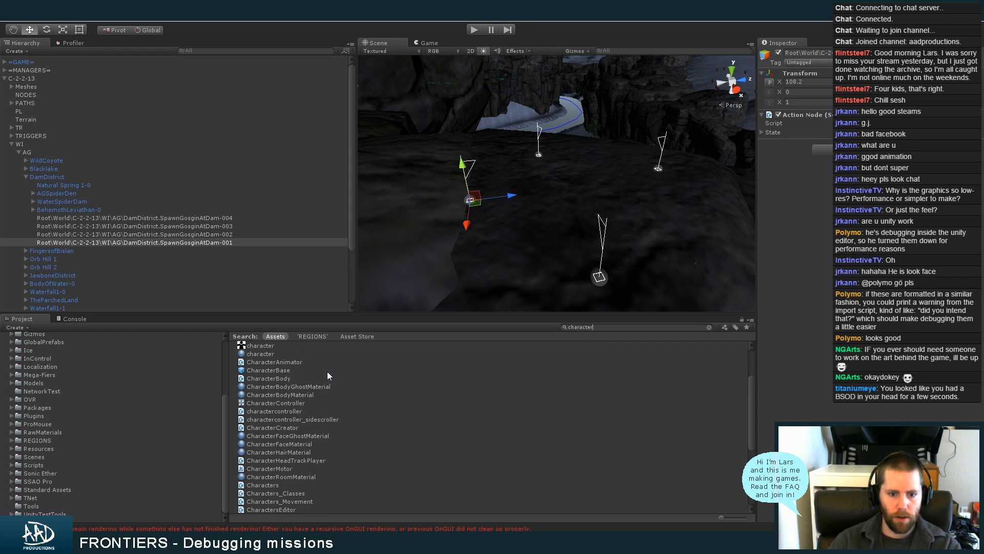
pyautogui.write('ters')
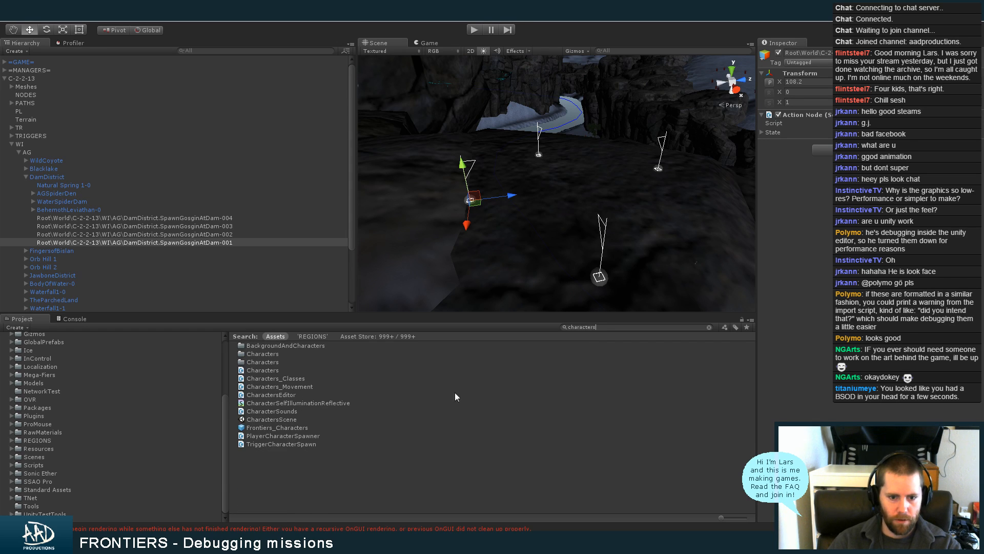
pyautogui.click(321, 430)
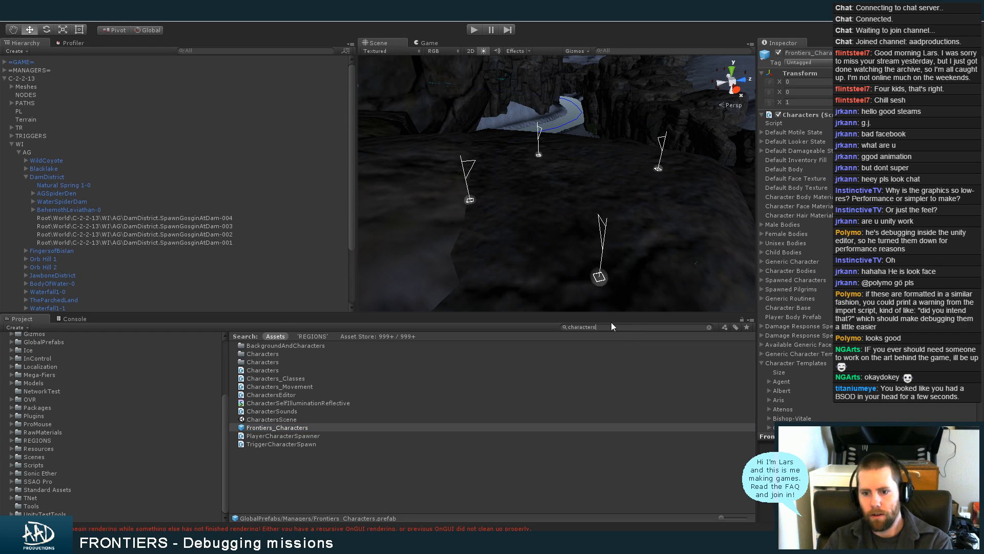
pyautogui.press('Escape')
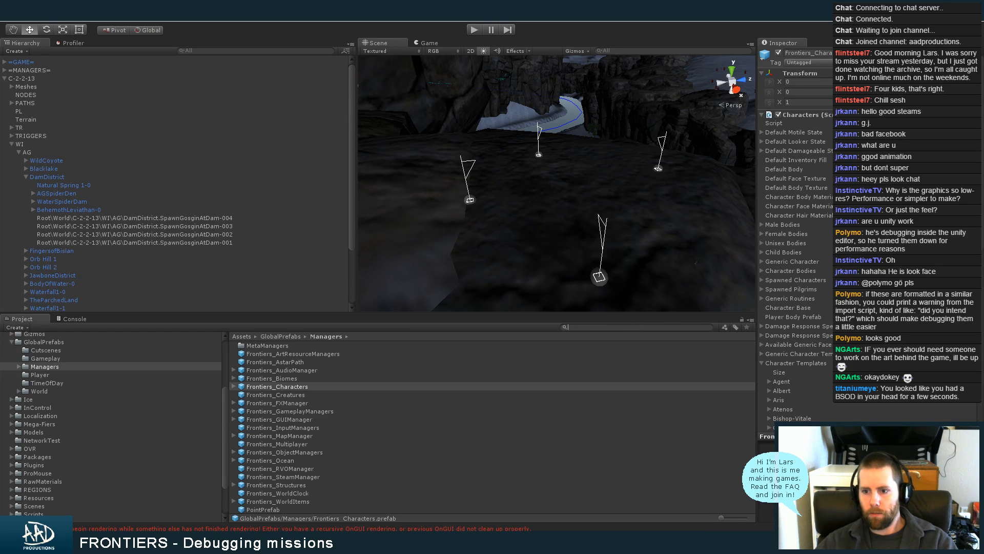
# Expand Gosgin under Character Templates down to the Talkative Template and inspect its Conversation field
pyautogui.click(807, 363)
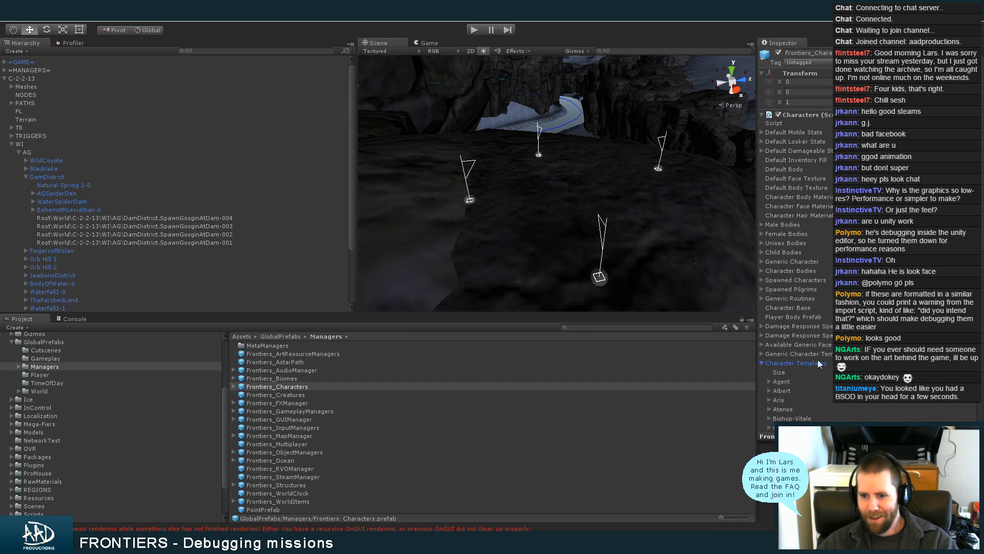
pyautogui.scroll(-8, 982, 248)
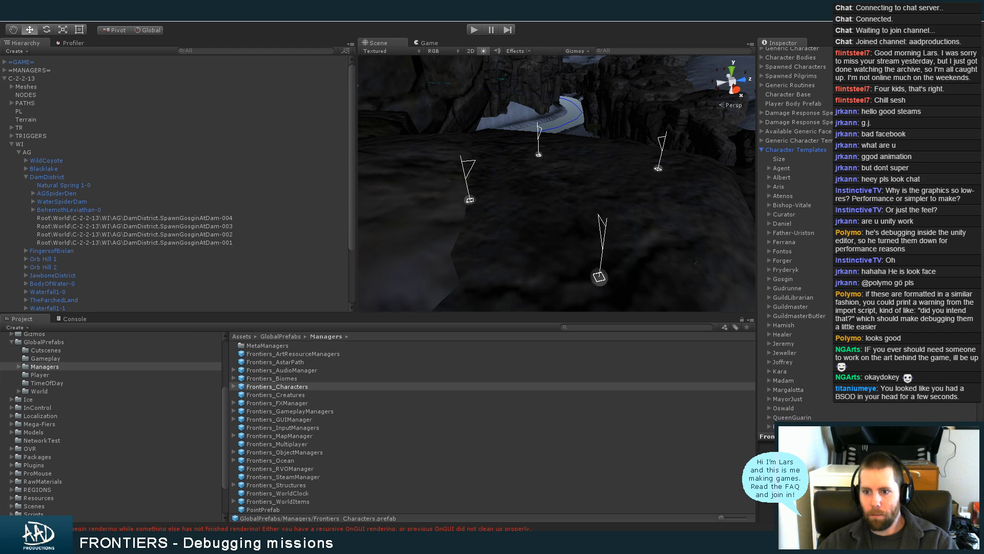
pyautogui.click(788, 279)
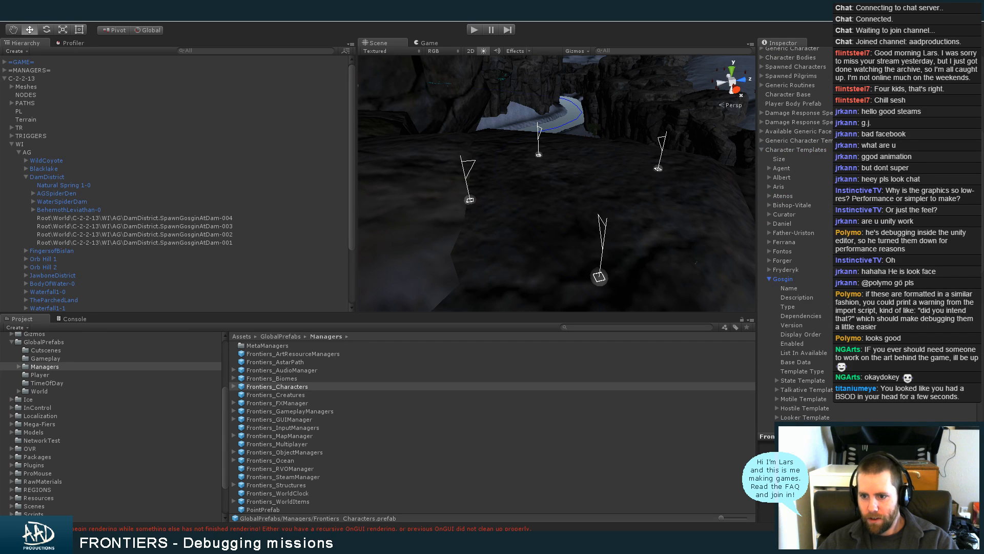
pyautogui.scroll(-6, 981, 272)
pyautogui.click(815, 236)
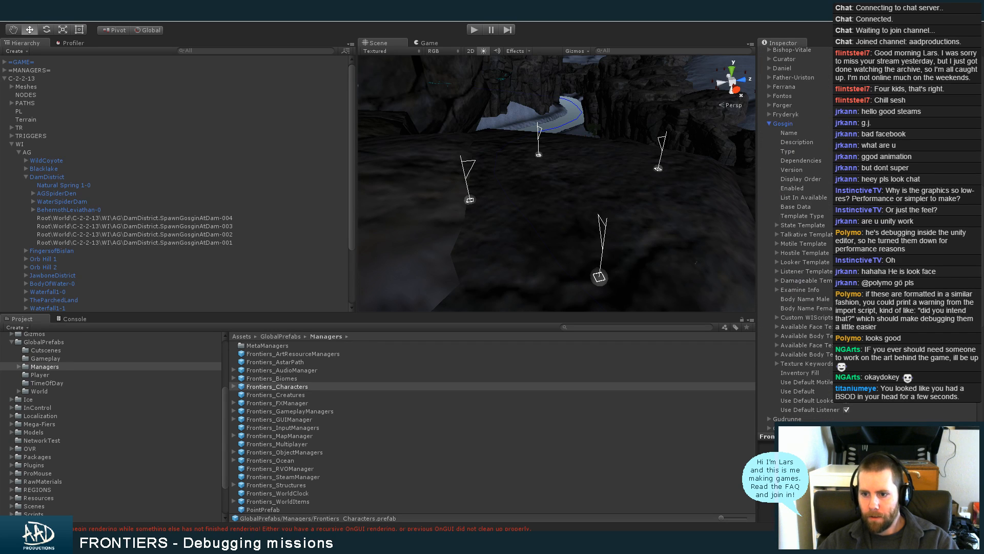
pyautogui.click(807, 243)
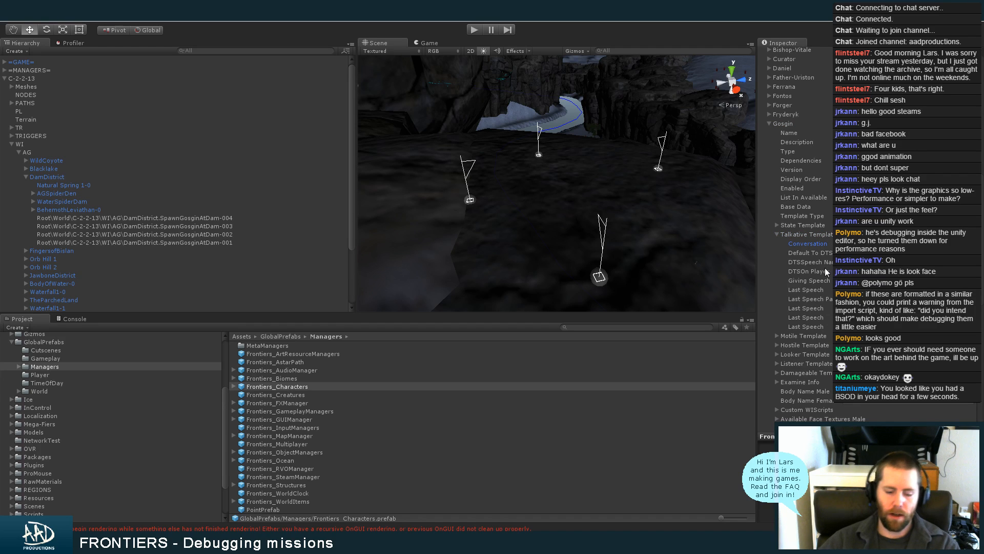
# Switch to Windows Explorer and open the Mods folder inside Frontiers, Worlds, FRONTIERS
pyautogui.click(94, 439)
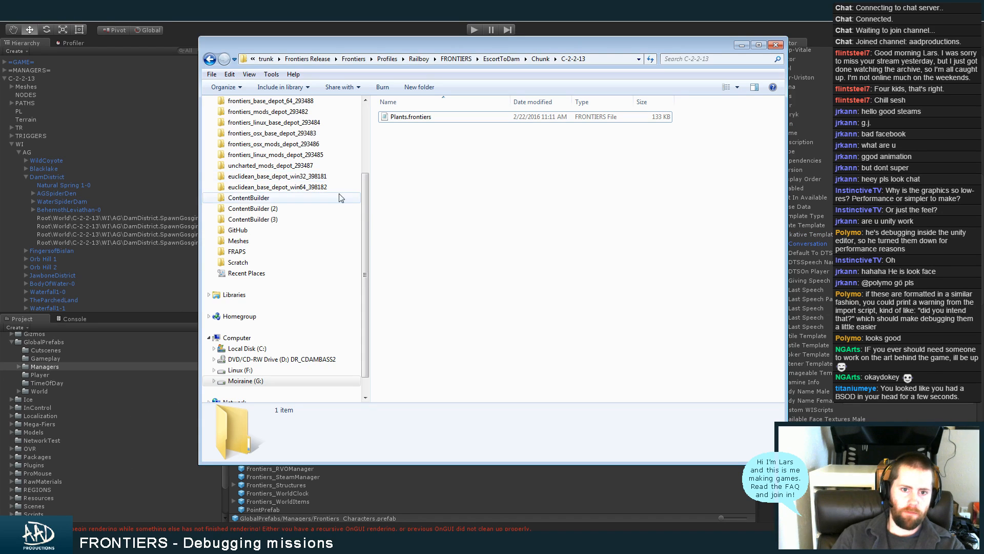
pyautogui.moveTo(368, 220); pyautogui.dragTo(365, 287)
pyautogui.click(301, 358)
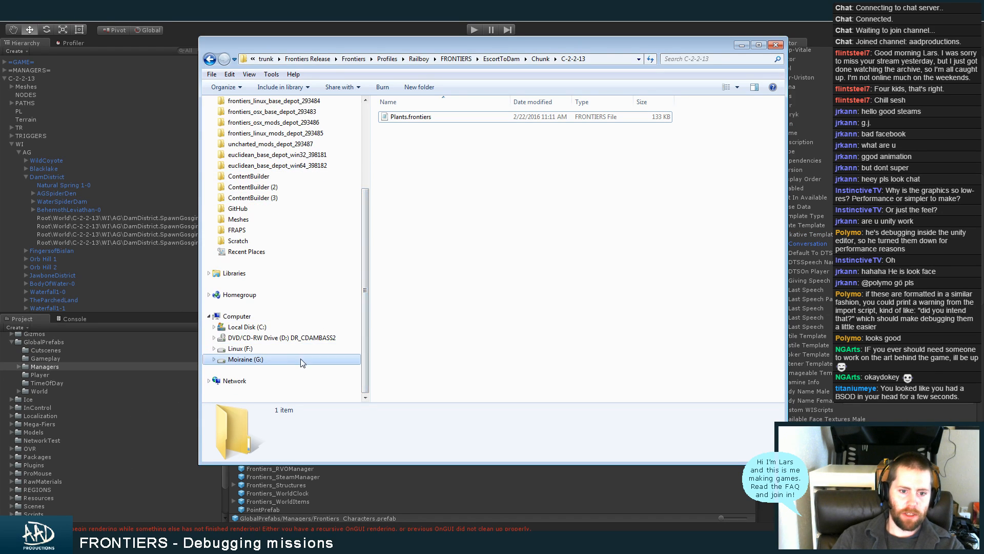
pyautogui.click(366, 155)
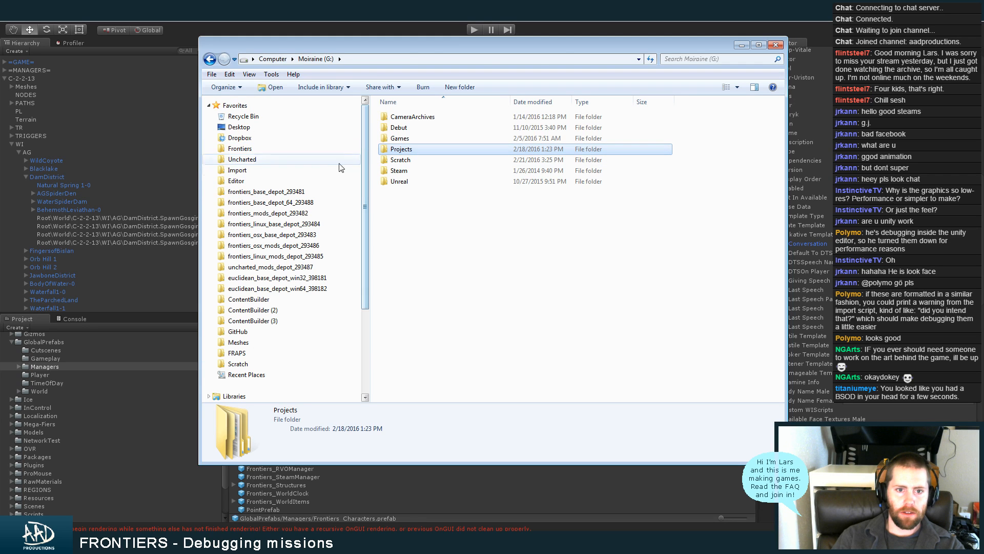
pyautogui.click(311, 149)
pyautogui.click(431, 159)
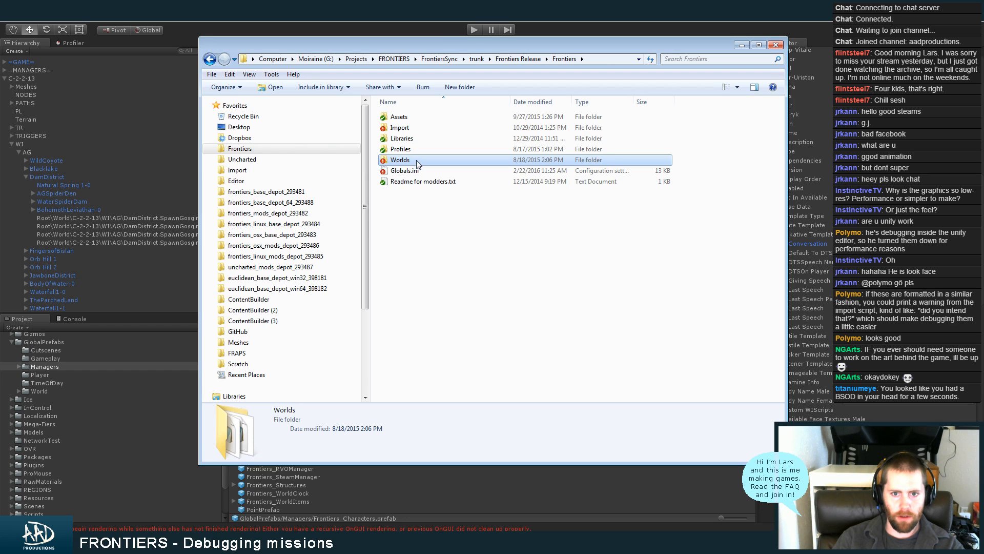
pyautogui.doubleClick(417, 160)
pyautogui.doubleClick(432, 117)
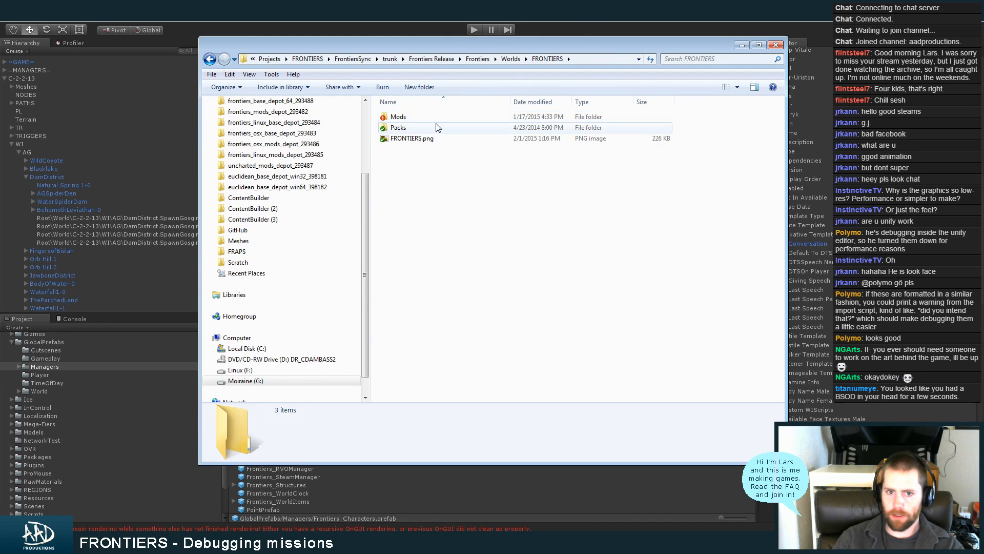
pyautogui.doubleClick(433, 117)
# Look into the Character mods folder, return to Mods and open the Conversation folder
pyautogui.doubleClick(432, 206)
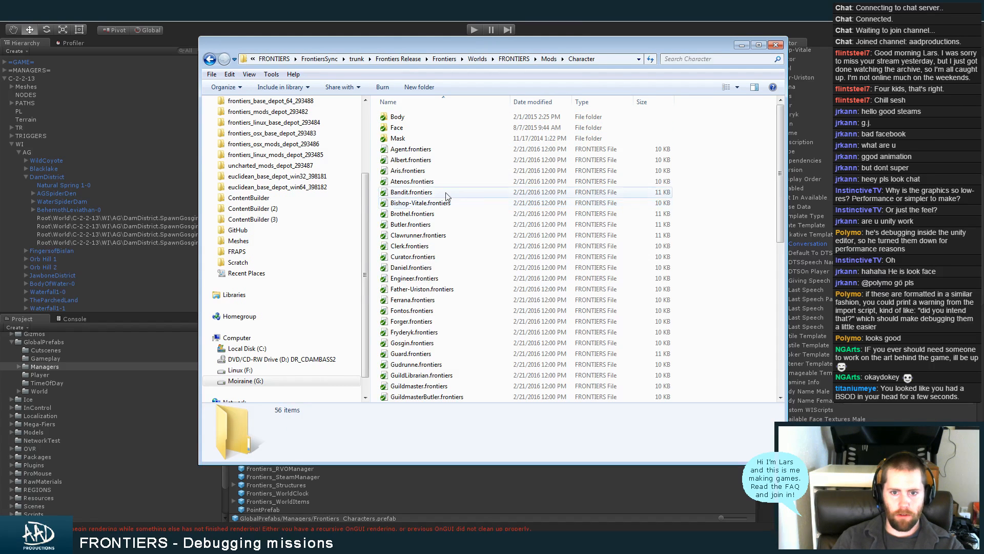
pyautogui.press('BackSpace')
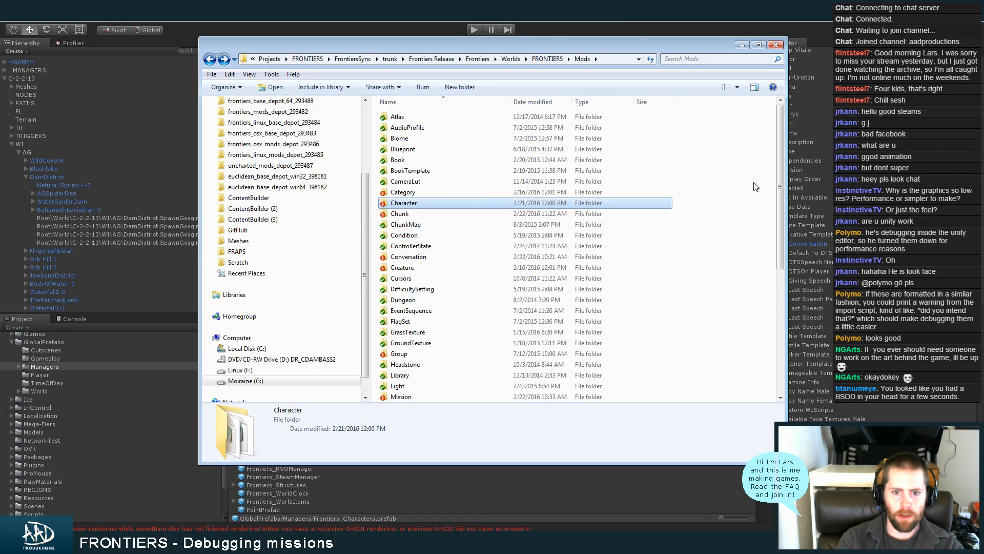
pyautogui.press('Down')
pyautogui.press('Down')
pyautogui.press('Down')
pyautogui.press('Down')
pyautogui.press('Down')
pyautogui.press('Return')
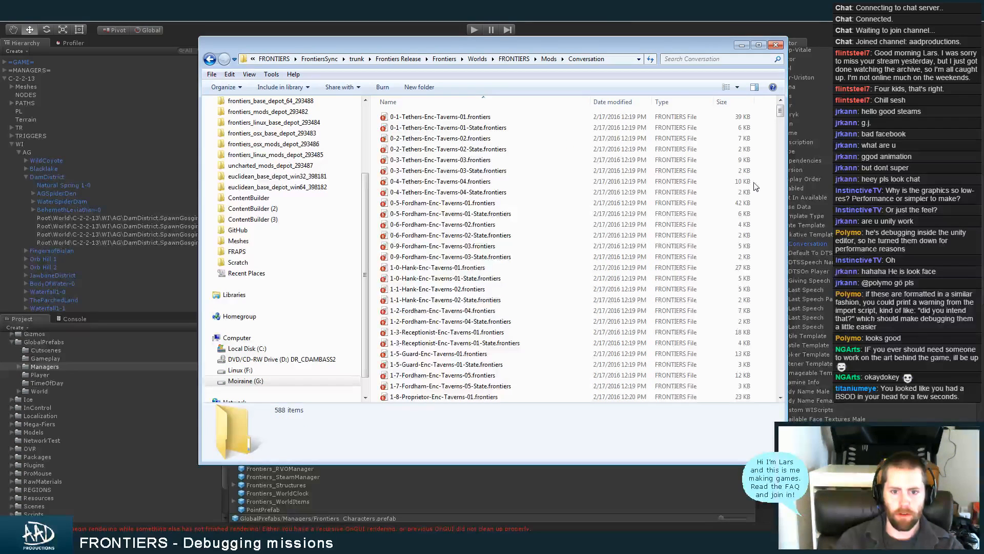
# Find Gosgin-Enc-Behemoth-01.frontiers among the conversation files and select its file name text without the extension
pyautogui.click(493, 101)
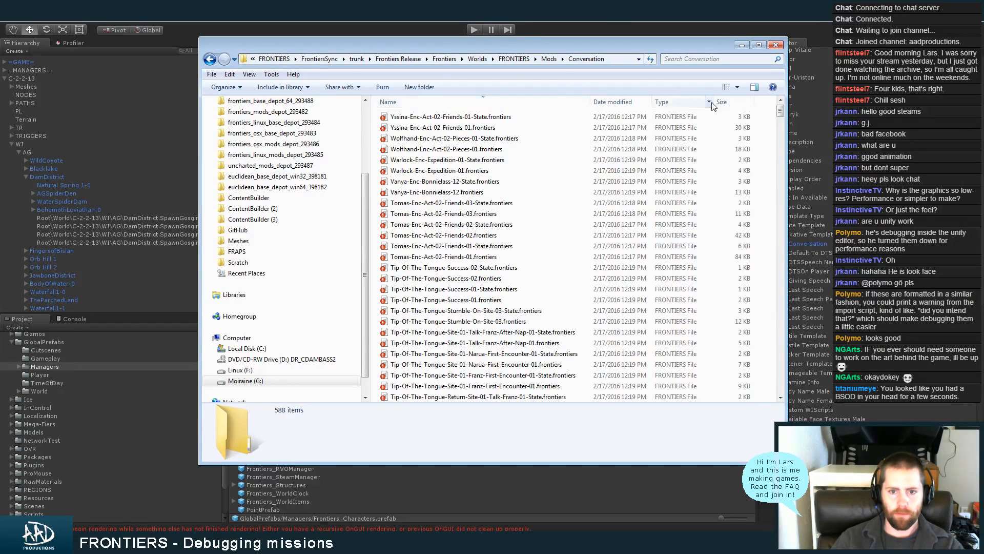
pyautogui.moveTo(780, 113); pyautogui.dragTo(776, 200)
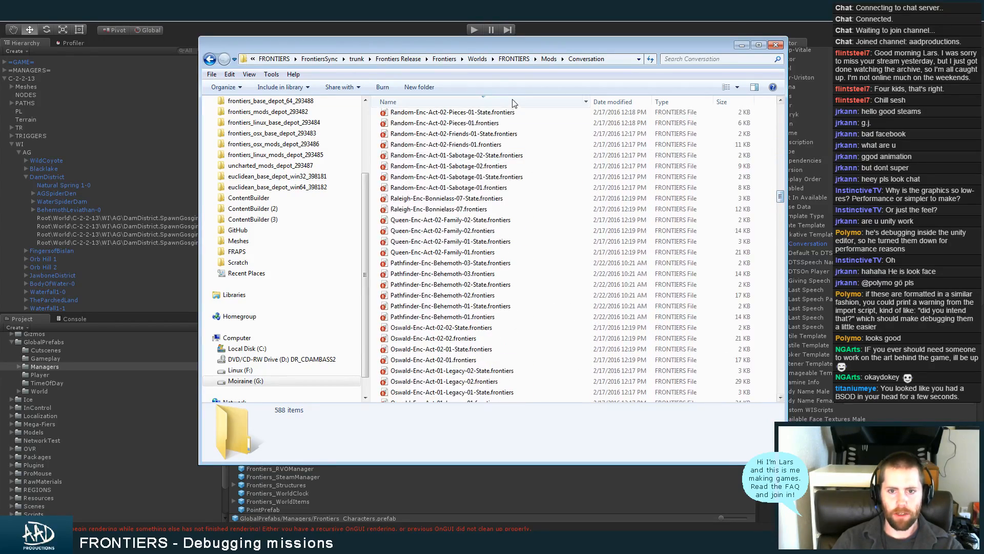
pyautogui.click(514, 102)
pyautogui.moveTo(784, 112); pyautogui.dragTo(779, 232)
pyautogui.click(444, 222)
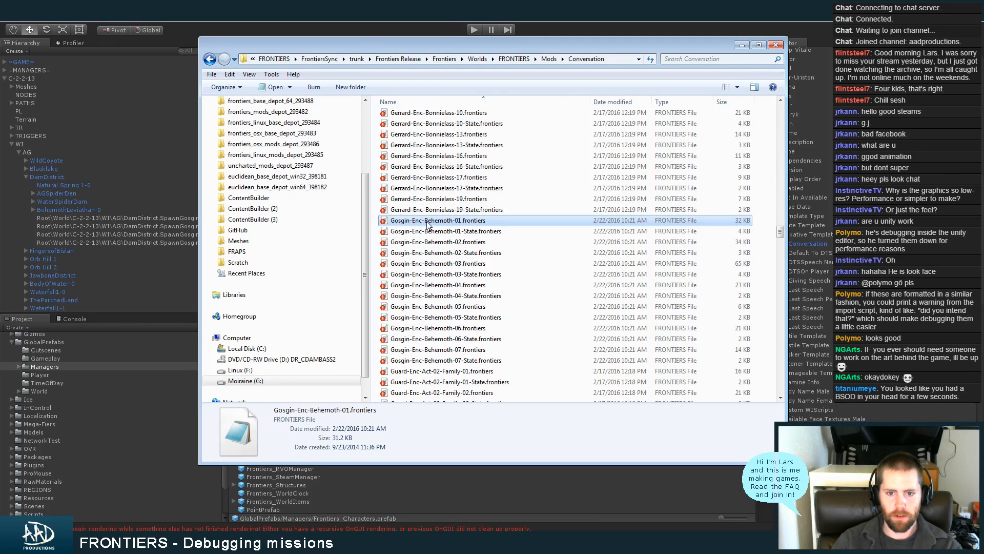
pyautogui.click(425, 224)
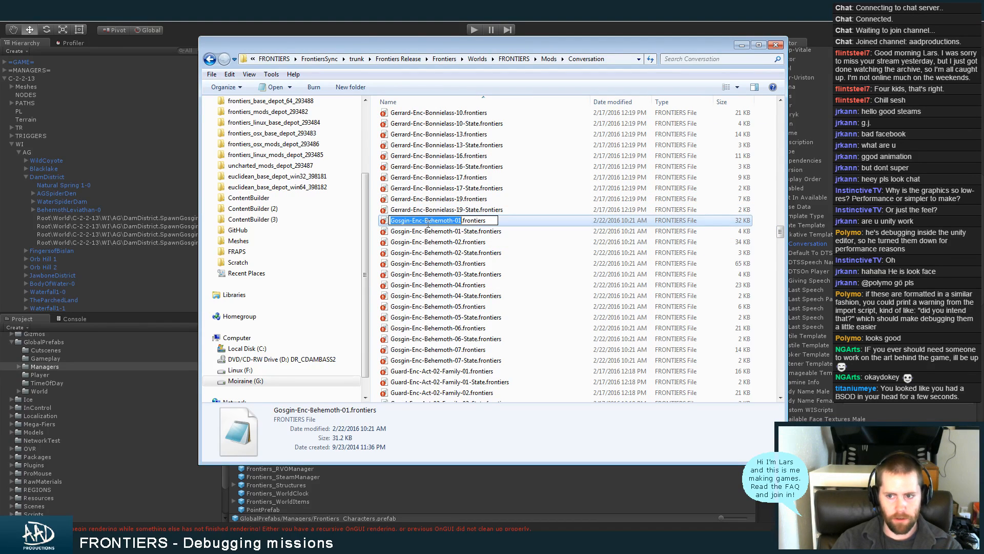
# Return to Unity and collapse the Talkative Template and the Gosgin entry of the Frontiers_Characters prefab
pyautogui.hotkey('alt', 'Tab')
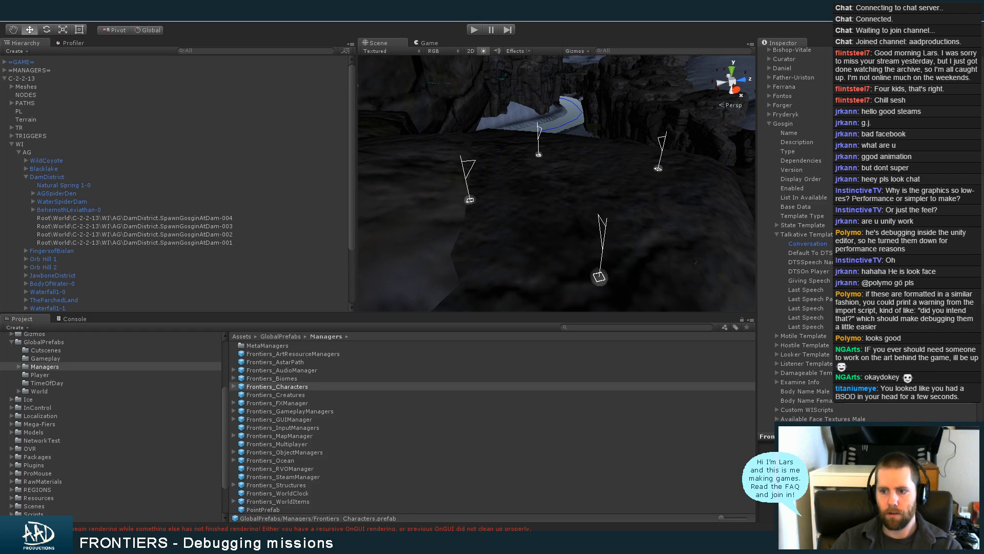
pyautogui.press('Tab')
pyautogui.click(818, 236)
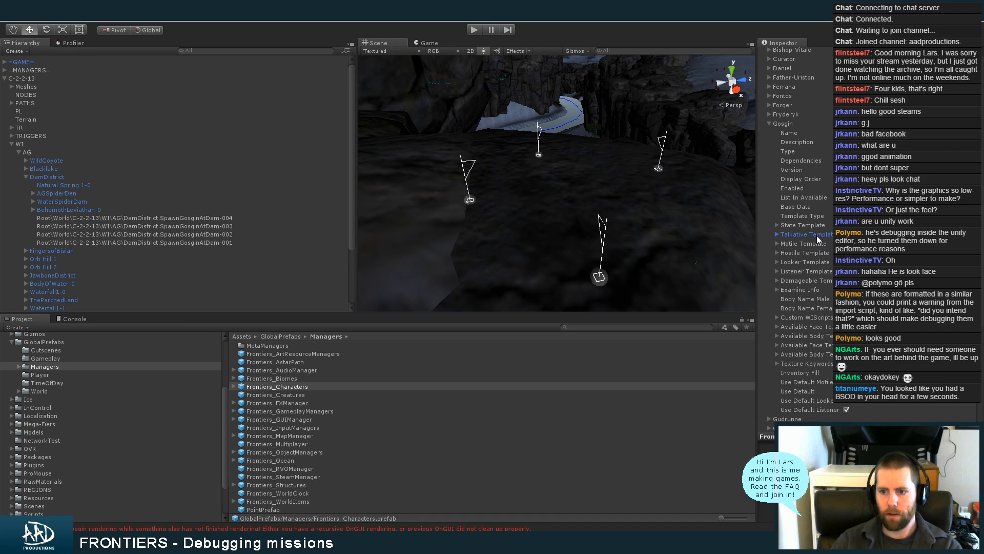
pyautogui.click(796, 126)
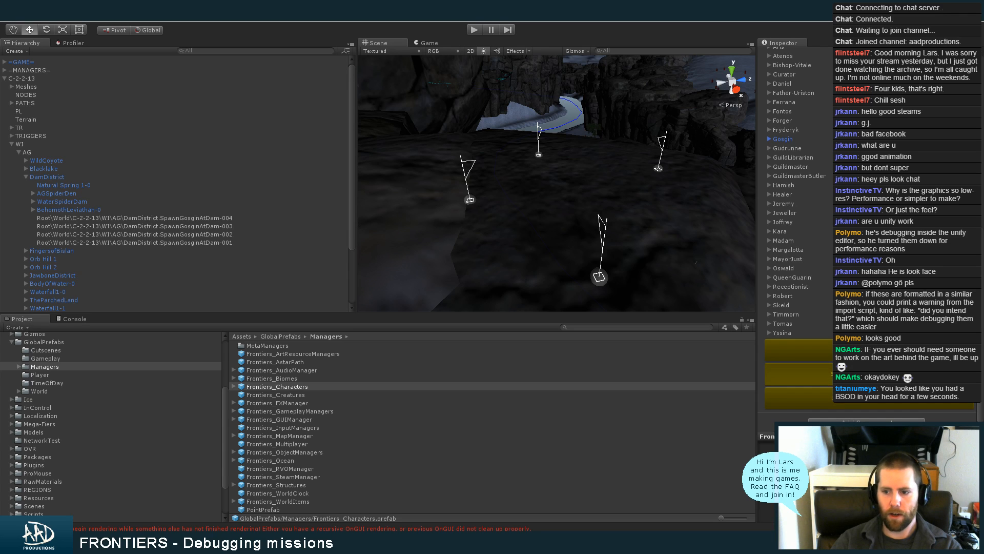
# Select the C-2-2-13 chunk and run its save operation
pyautogui.click(154, 78)
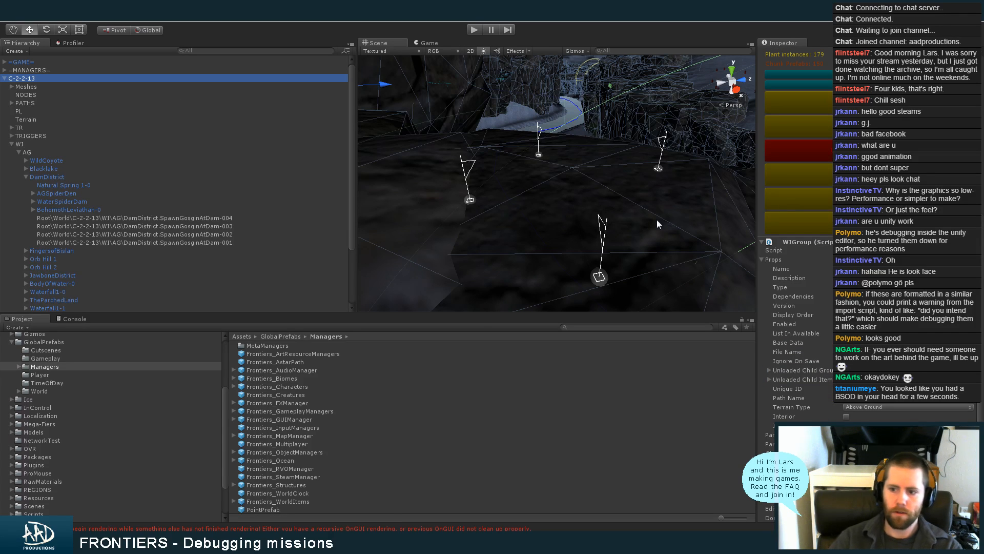
pyautogui.click(867, 103)
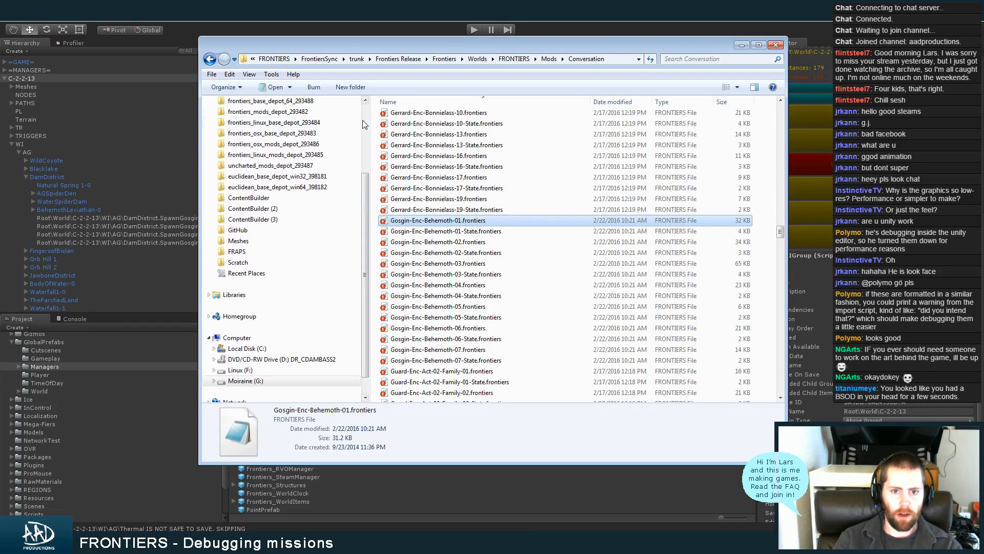
# In Windows Explorer, check the C-2-2-13 chunk folder of the player profile's EscortToDam save and return to the Chunk folder
pyautogui.click(323, 148)
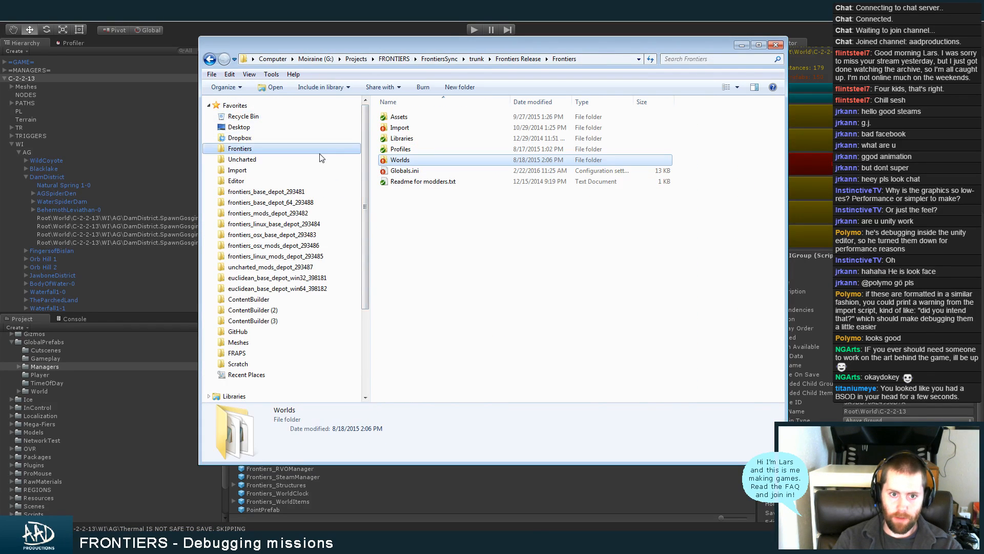
pyautogui.doubleClick(420, 159)
pyautogui.doubleClick(425, 117)
pyautogui.doubleClick(437, 117)
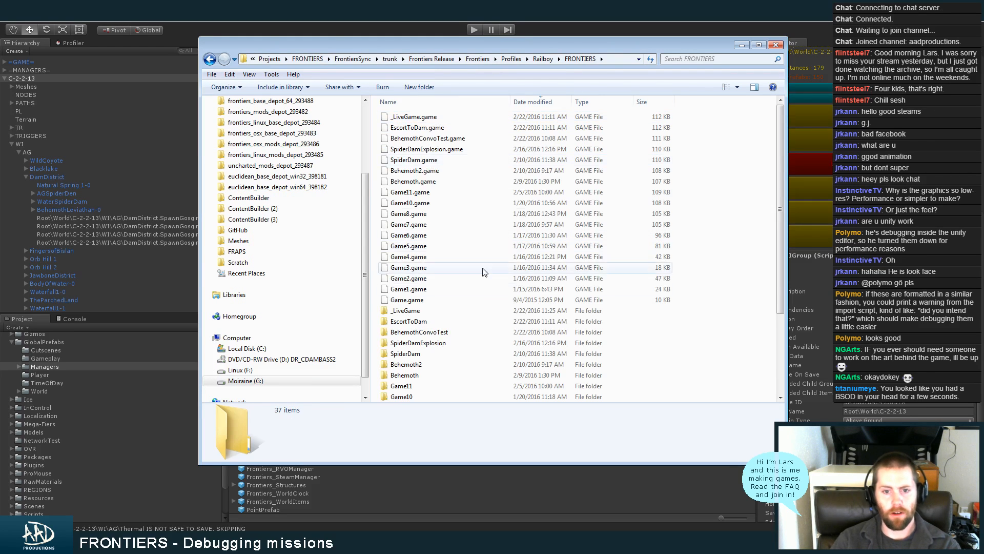
pyautogui.doubleClick(440, 322)
pyautogui.doubleClick(424, 128)
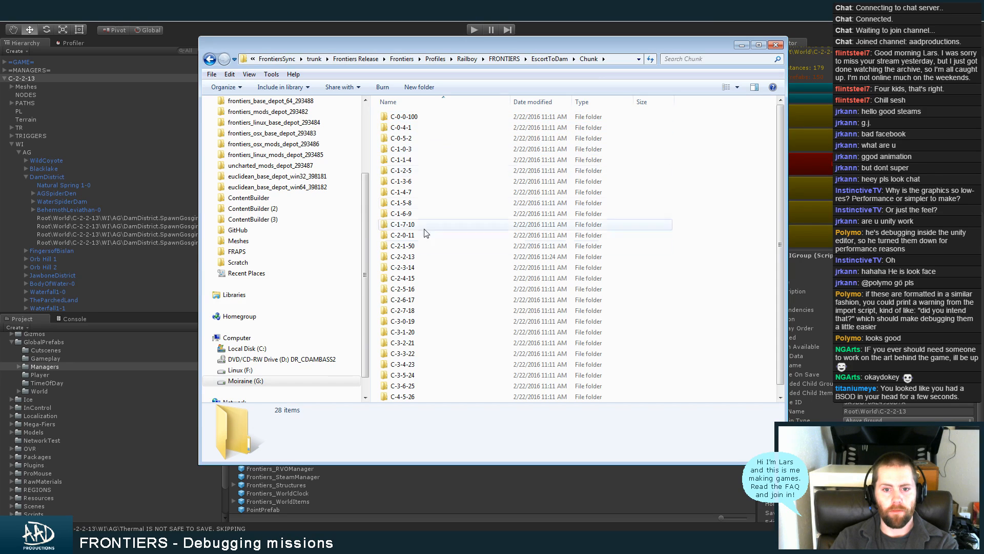
pyautogui.doubleClick(424, 263)
pyautogui.hotkey('alt', 'Left')
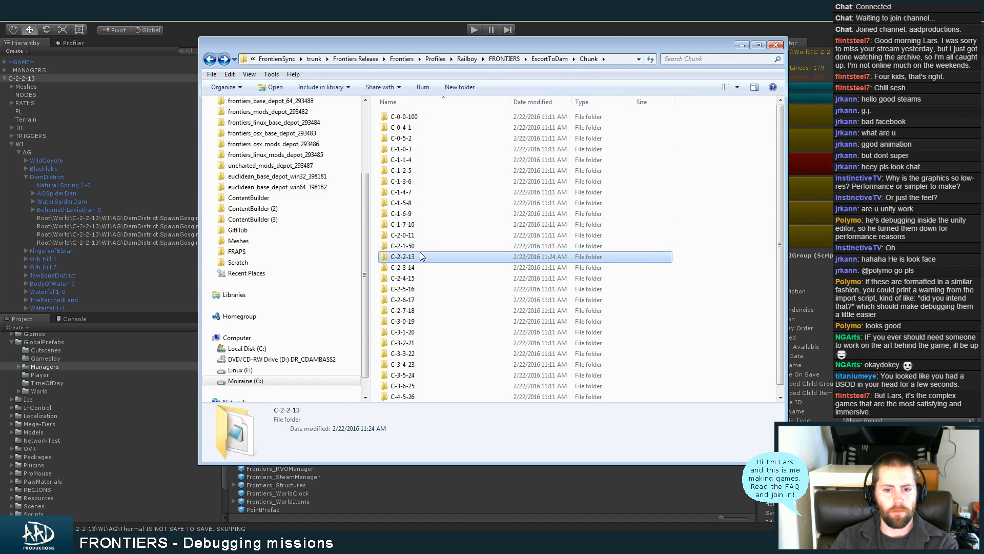
# Search the project for "startup", open the Startup scene while saving the FRONTIERS_Chunk_2_2_13 changes, and clear the search
pyautogui.click(25, 77)
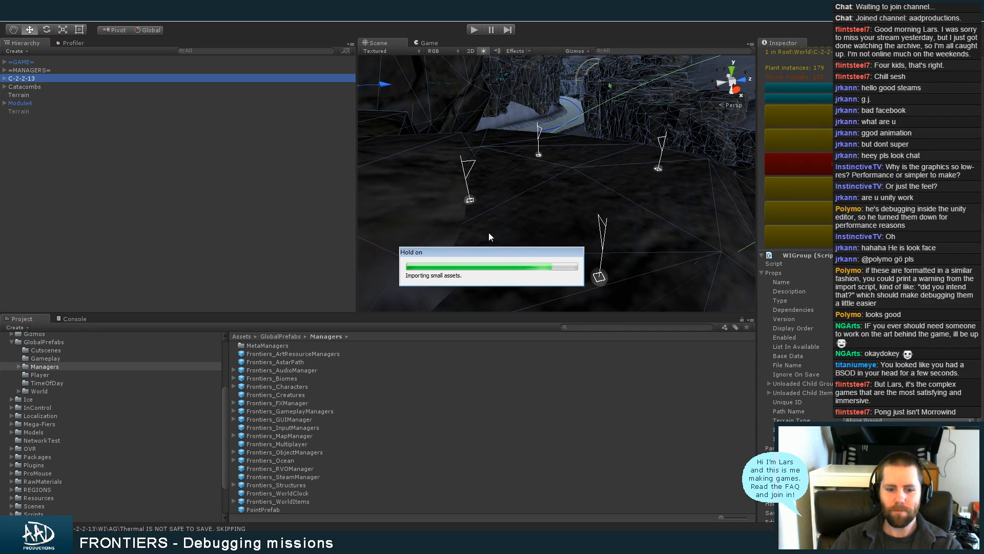
pyautogui.hotkey('alt', 'Tab')
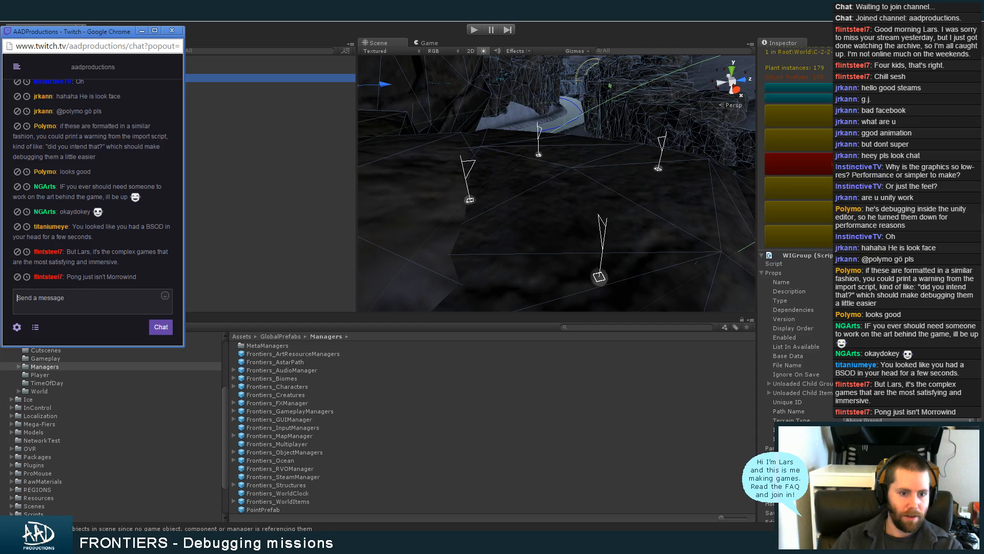
pyautogui.click(608, 328)
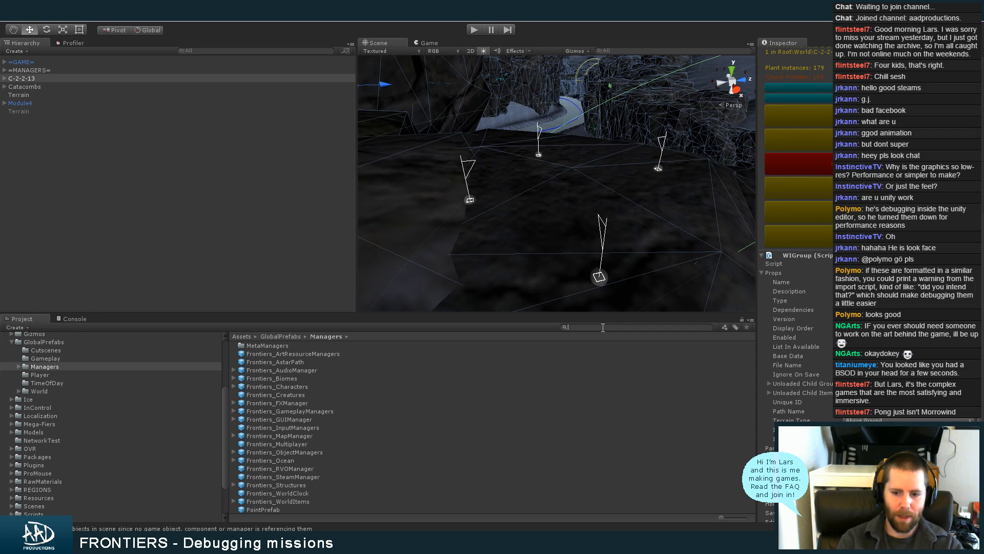
pyautogui.write('sta')
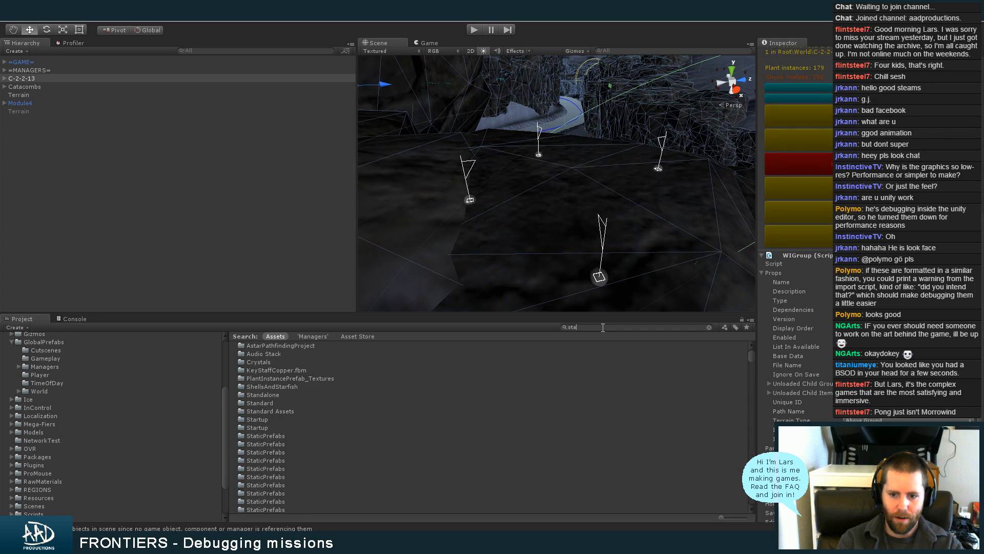
pyautogui.write('rtup')
pyautogui.doubleClick(258, 386)
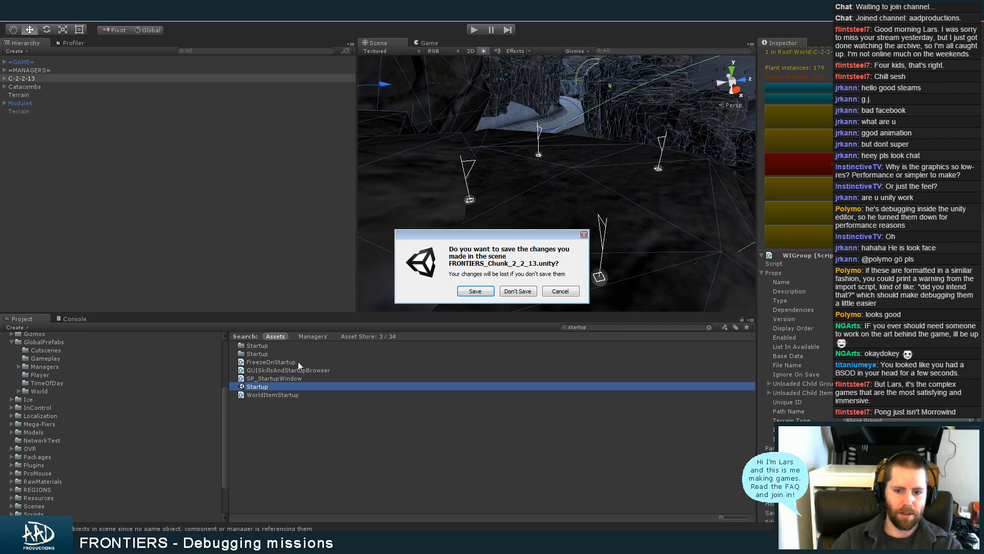
pyautogui.click(475, 290)
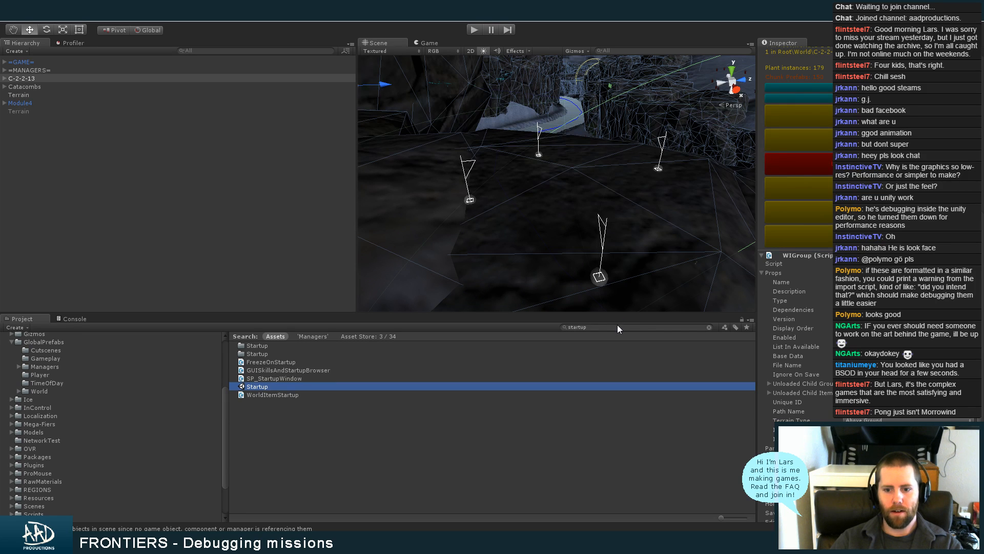
pyautogui.click(614, 327)
pyautogui.press('BackSpace')
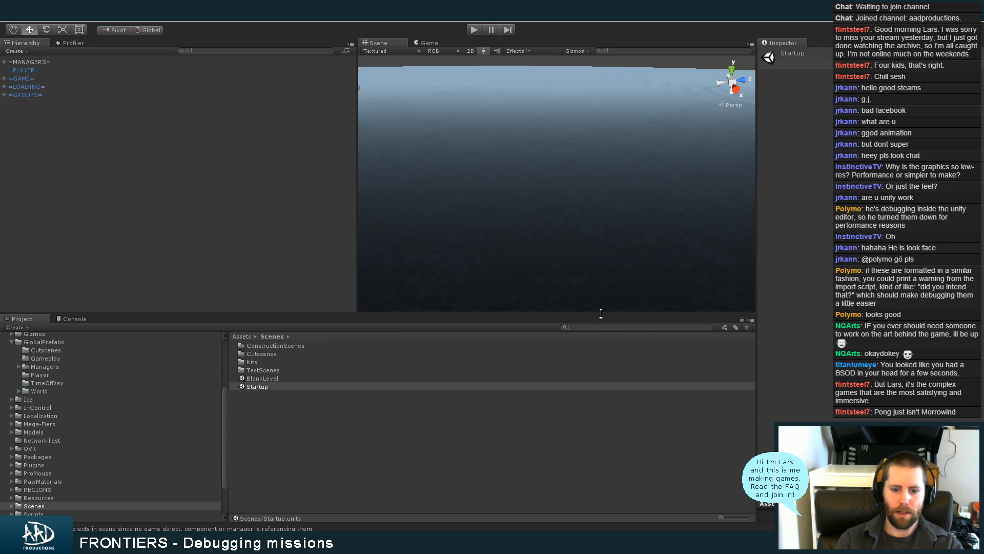
# Clear the selection and enlarge the Scene view by narrowing the Hierarchy and shortening the Project area
pyautogui.click(157, 226)
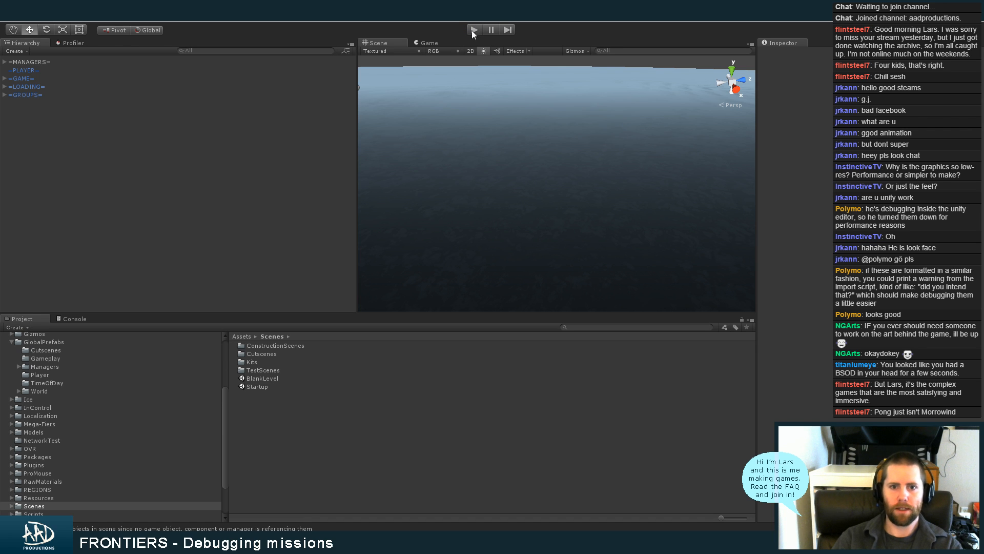
pyautogui.moveTo(355, 110); pyautogui.dragTo(263, 110)
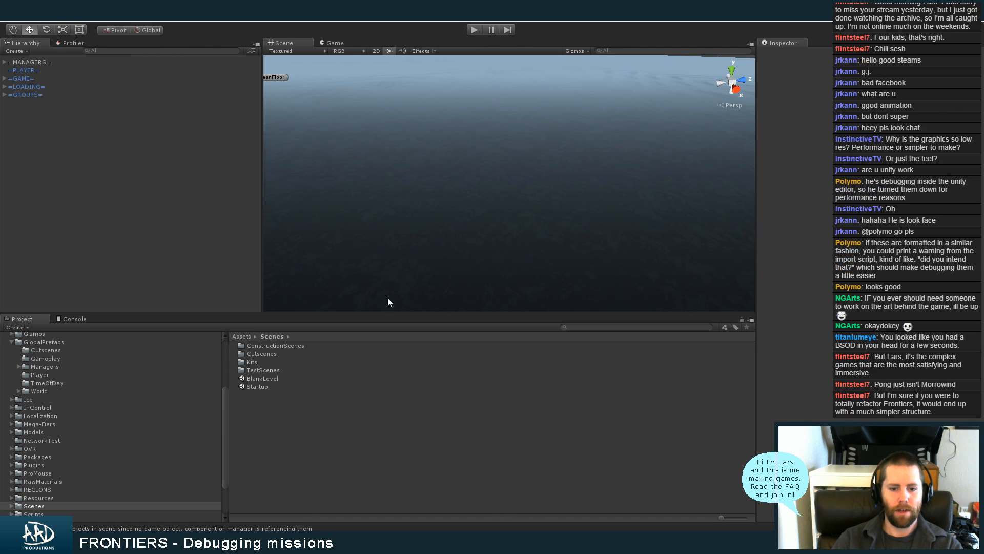
pyautogui.moveTo(396, 312); pyautogui.dragTo(395, 371)
# Start the game in Play mode and load it with the existing player profile
pyautogui.click(471, 31)
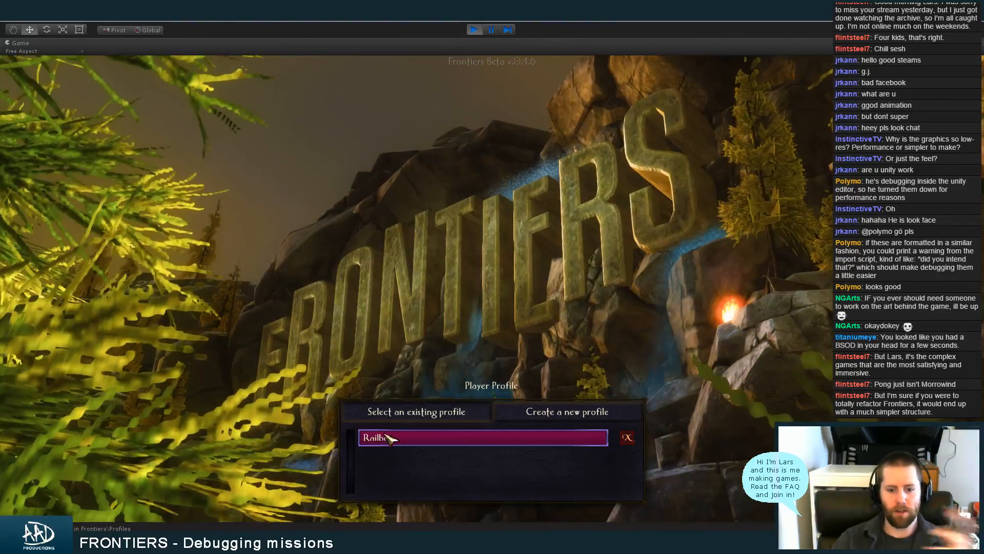
pyautogui.click(388, 436)
pyautogui.click(357, 459)
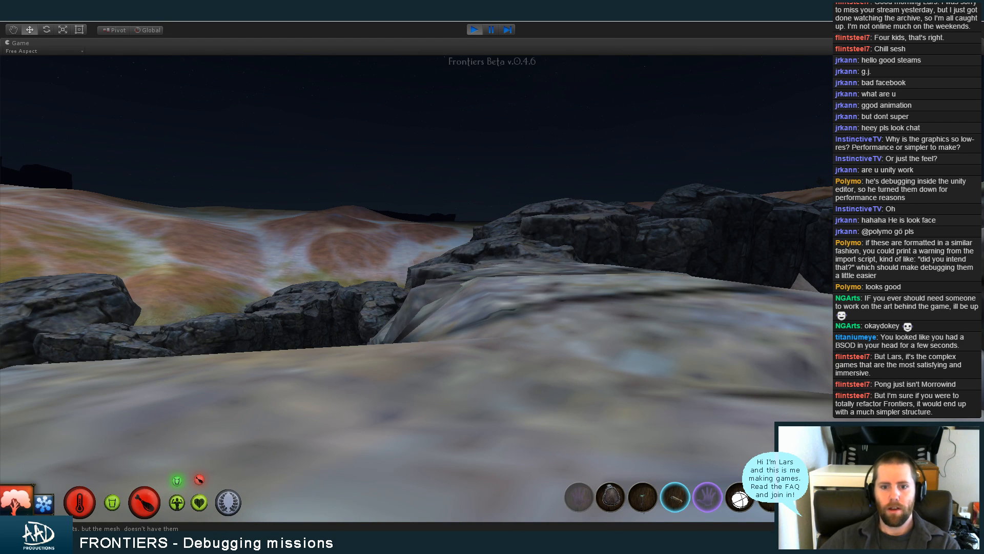
# Walk the character across the rocks at the dam until standing in front of Gosgin
pyautogui.press('w')
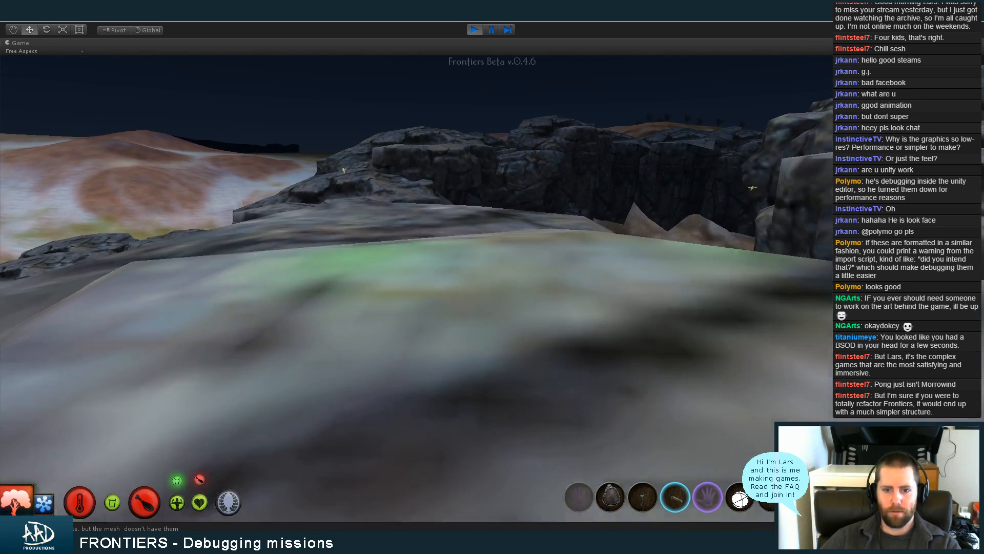
pyautogui.press('w')
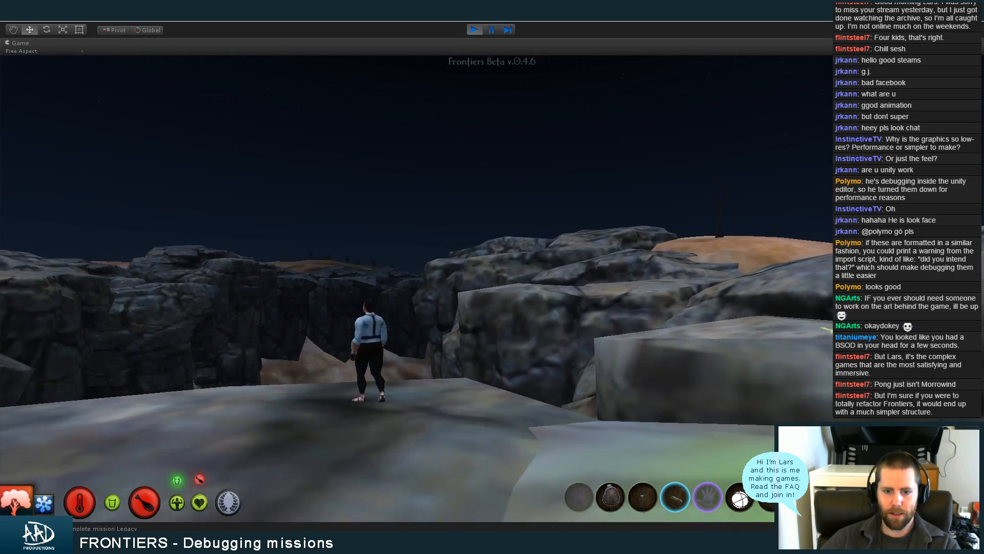
pyautogui.press('w')
pyautogui.press('w')
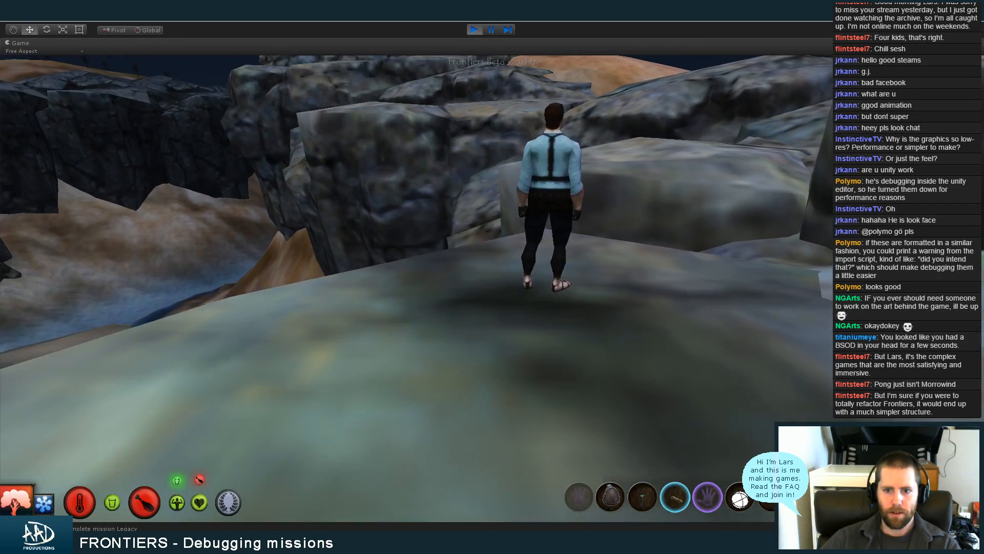
pyautogui.press('w')
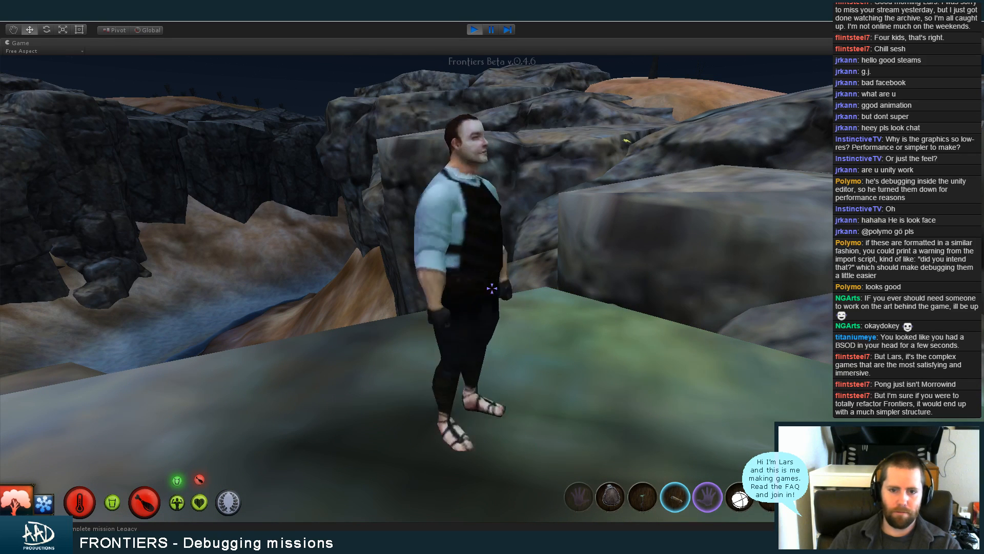
# Pause the game, examine the latest mission messages in the Console, and resume play
pyautogui.press('Escape')
pyautogui.click(400, 528)
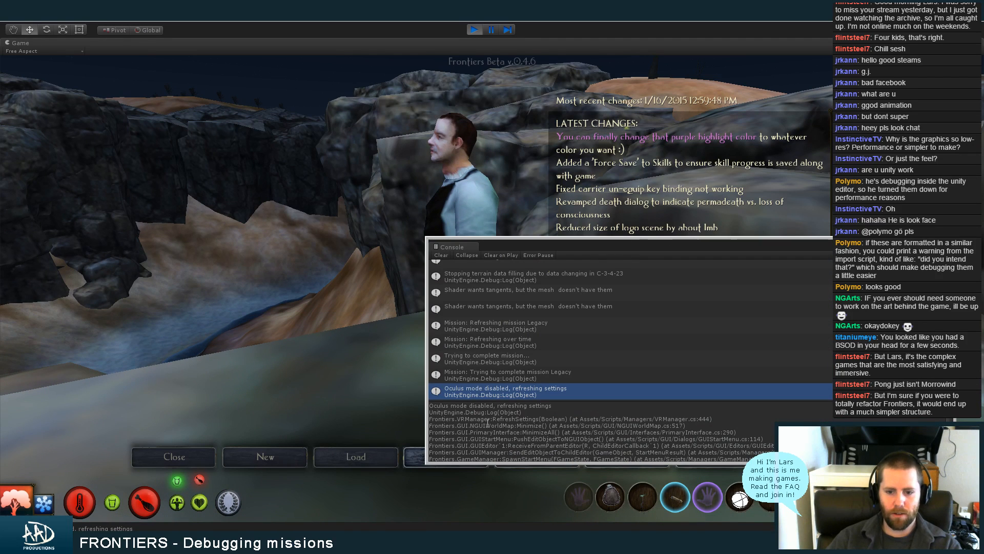
pyautogui.click(546, 376)
pyautogui.click(950, 241)
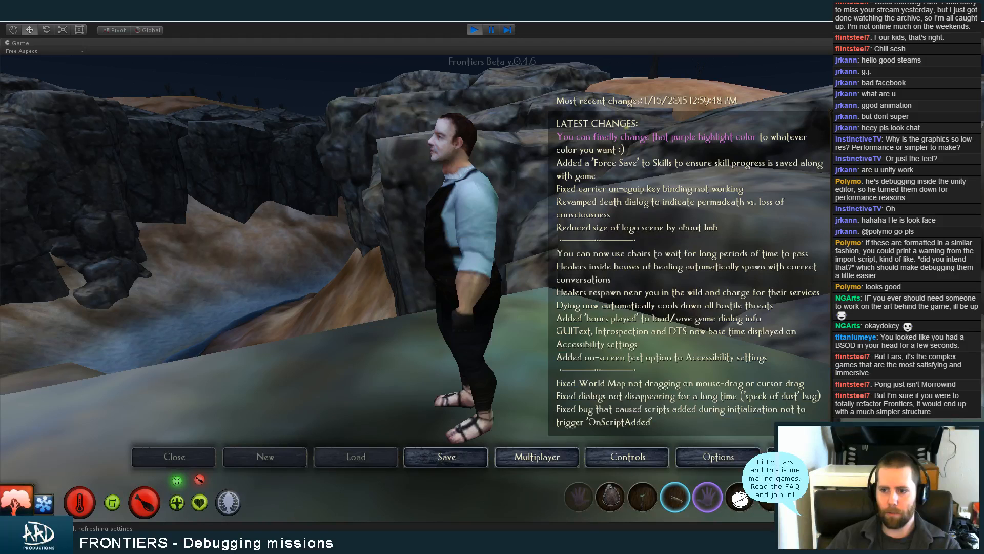
pyautogui.press('Escape')
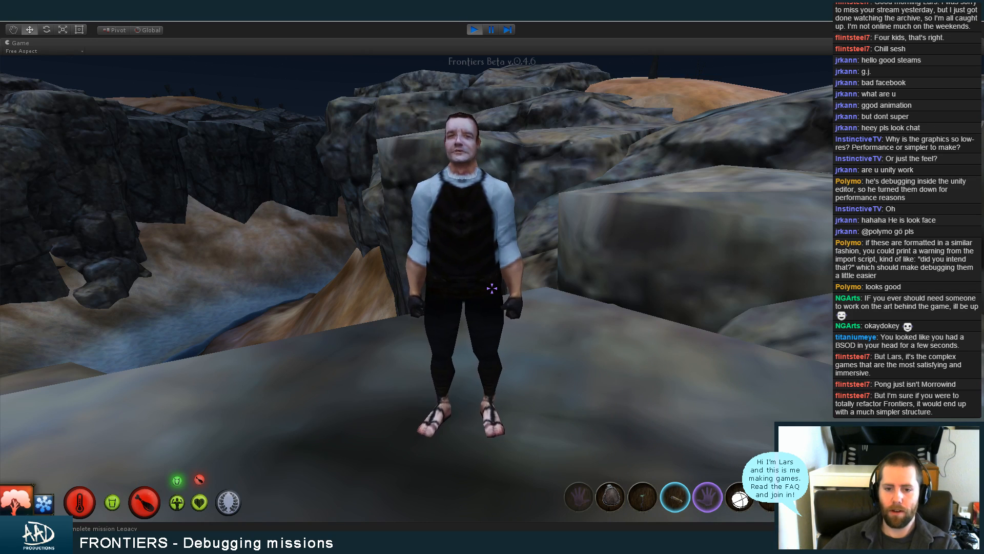
# Move right beside Gosgin, check the Twitch chat in Chrome with the game paused, and resume play
pyautogui.press('w')
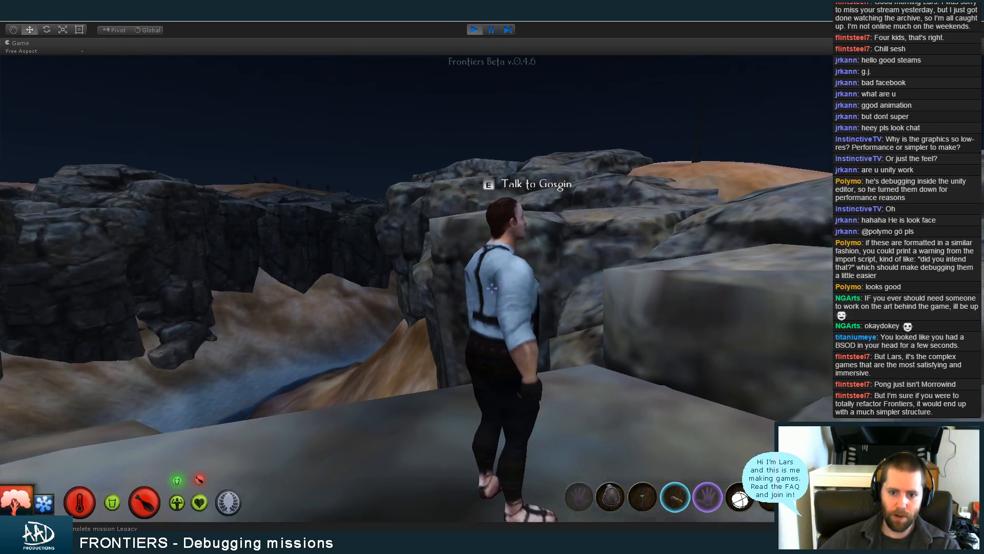
pyautogui.press('d')
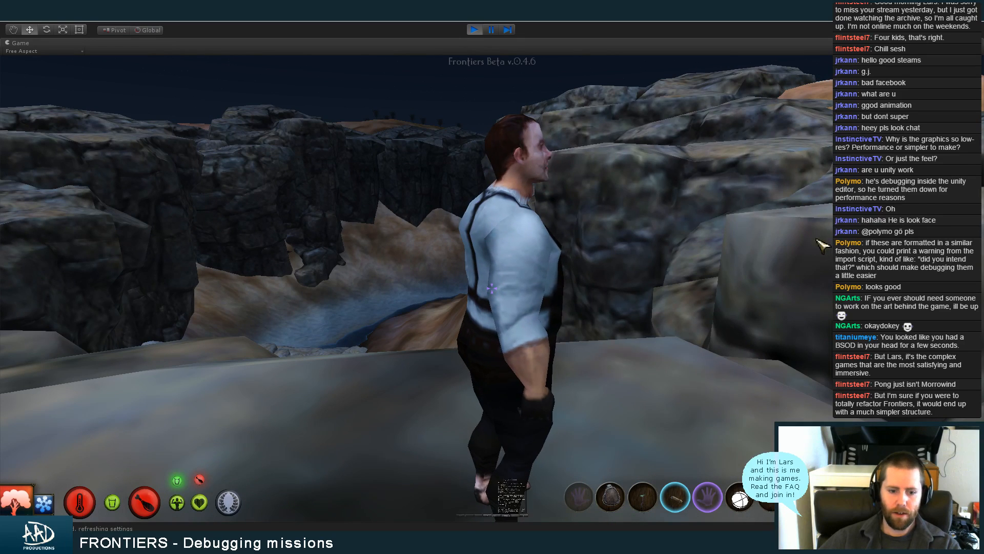
pyautogui.press('Escape')
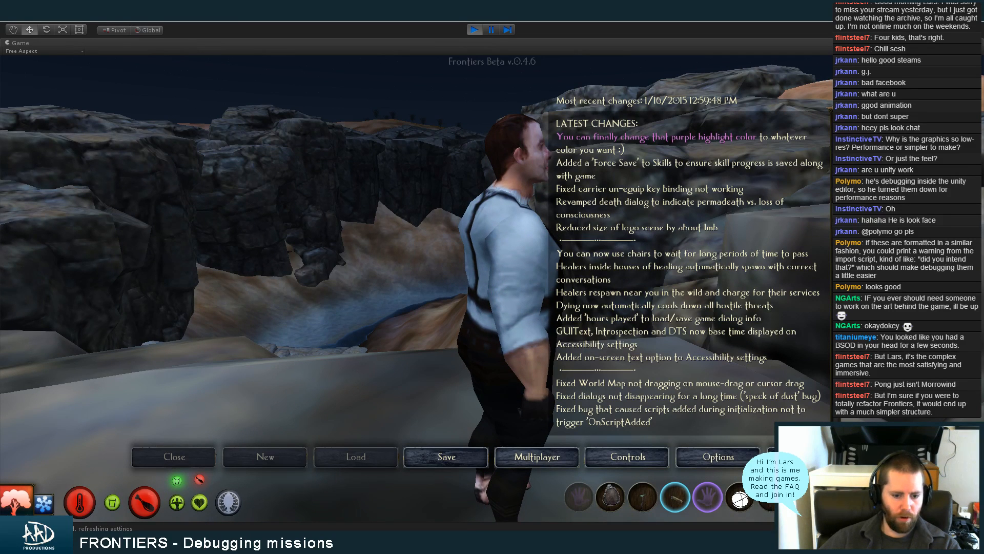
pyautogui.hotkey('alt', 'Tab')
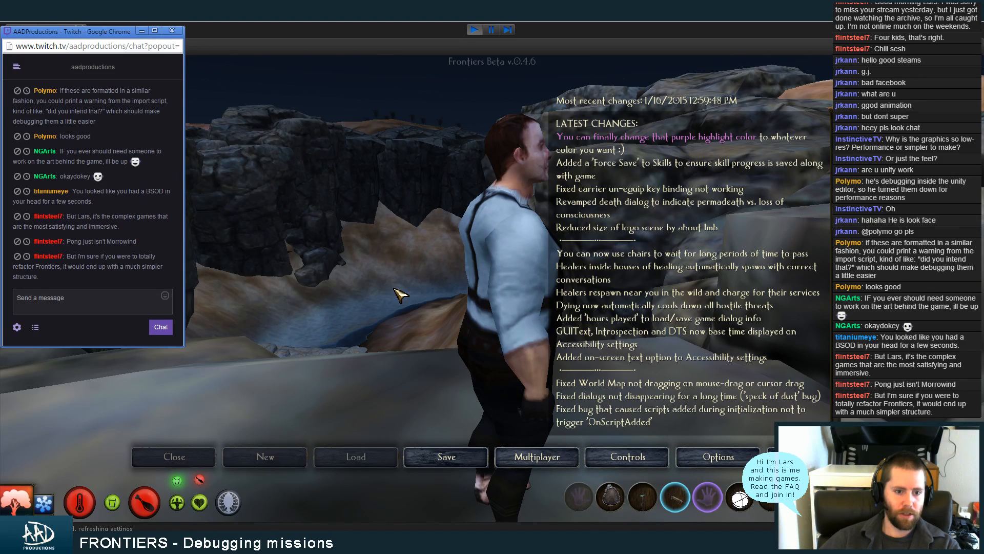
pyautogui.hotkey('alt', 'Tab')
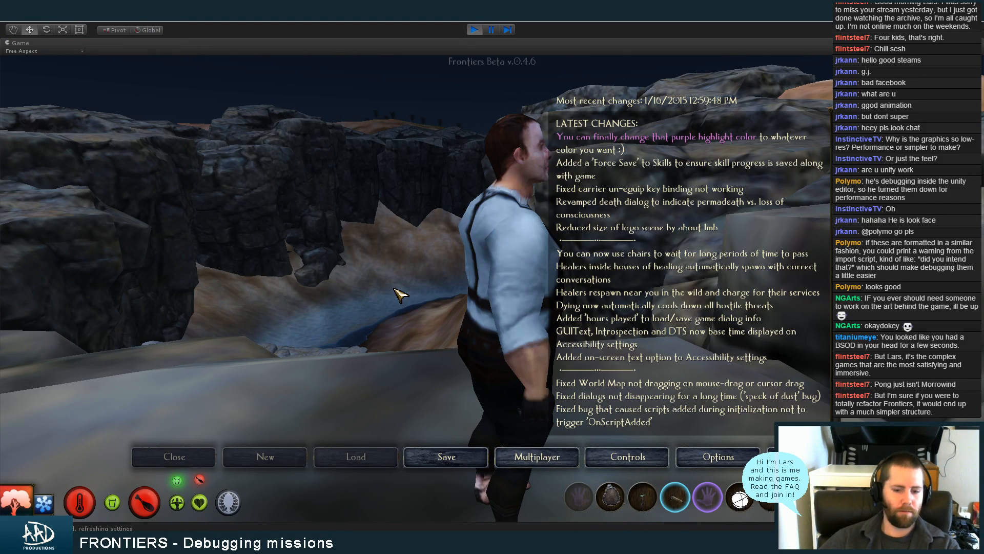
pyautogui.press('Escape')
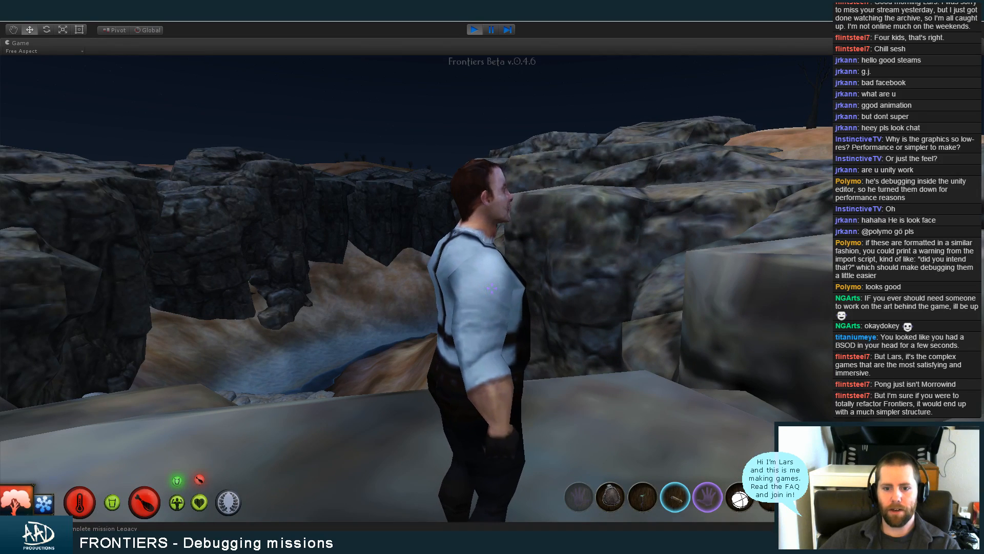
# Sidestep around Gosgin and look at him and the surrounding terrain from several sides
pyautogui.press('d')
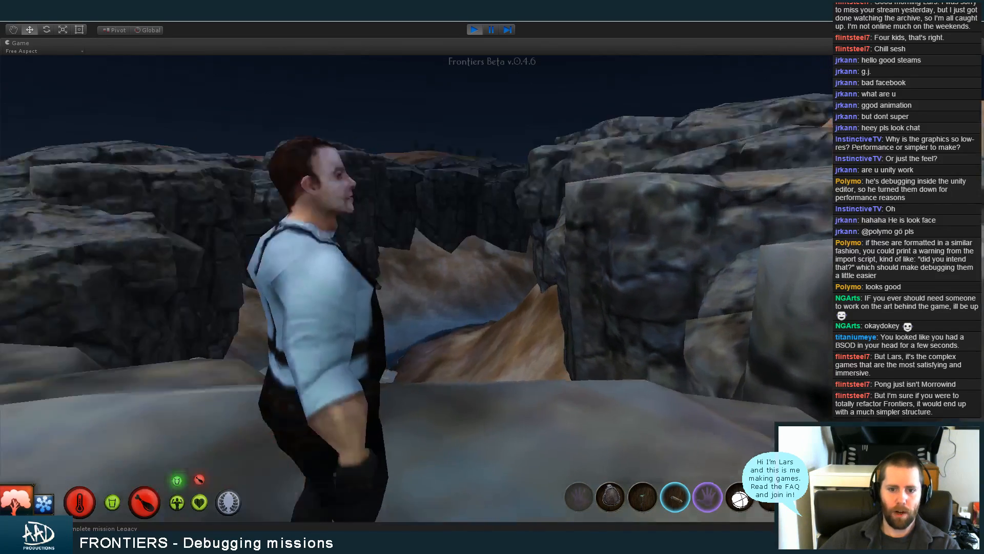
pyautogui.press('a')
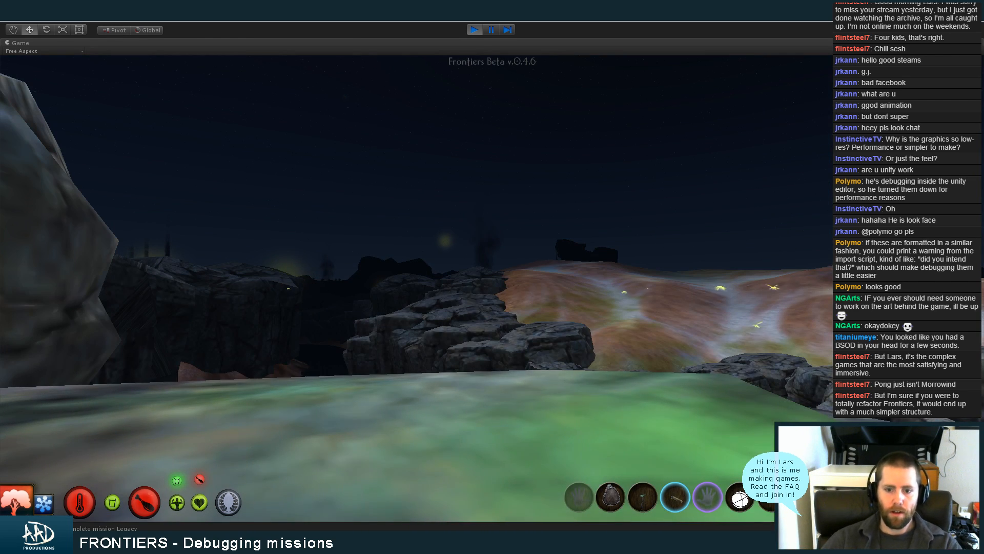
pyautogui.press('d')
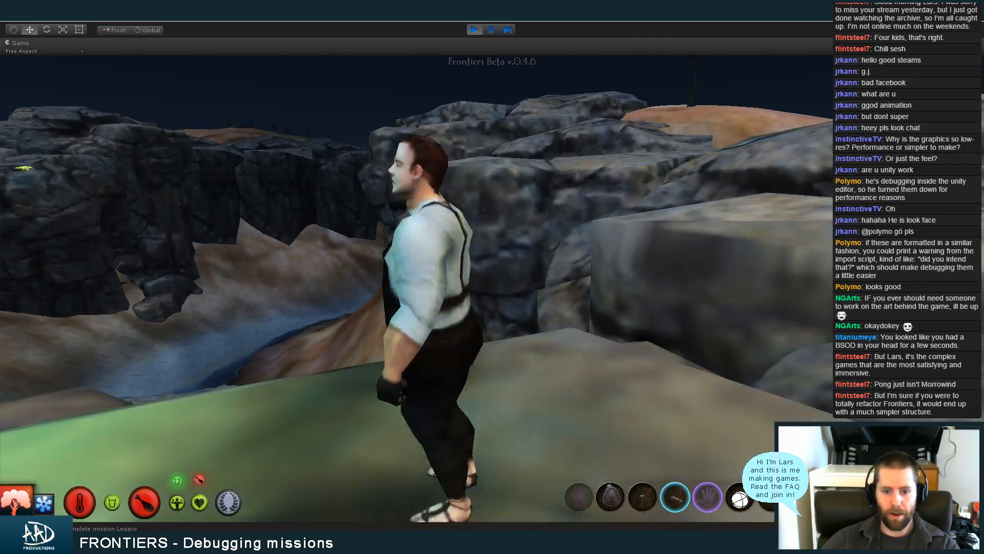
pyautogui.press('a')
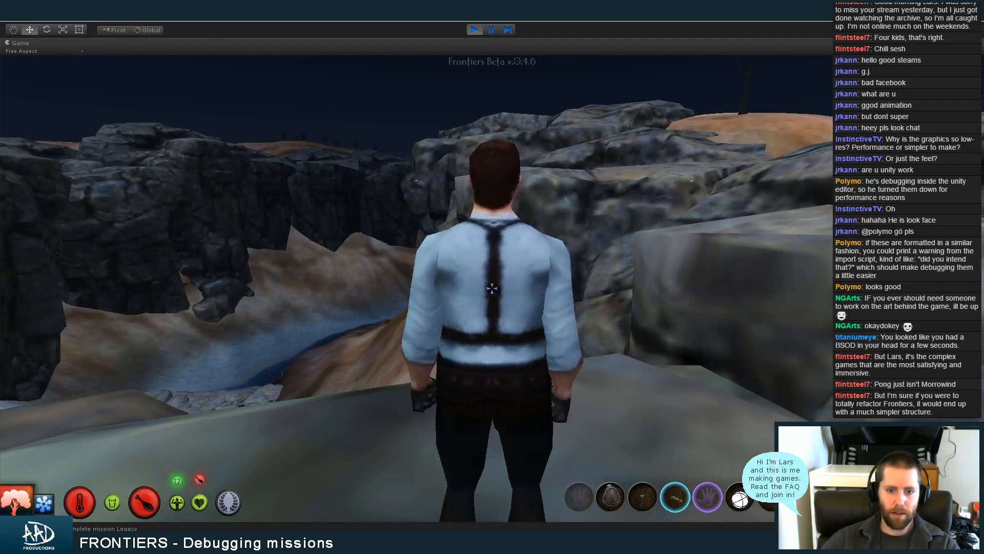
# Walk away from Gosgin to the rocky edge overlooking the water spider dam and head back toward him
pyautogui.press('w')
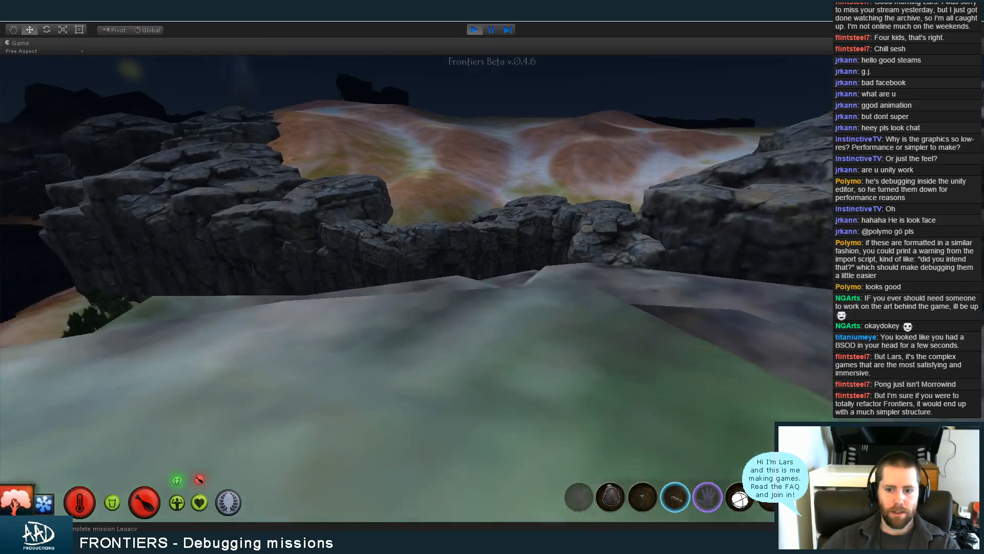
pyautogui.press('w')
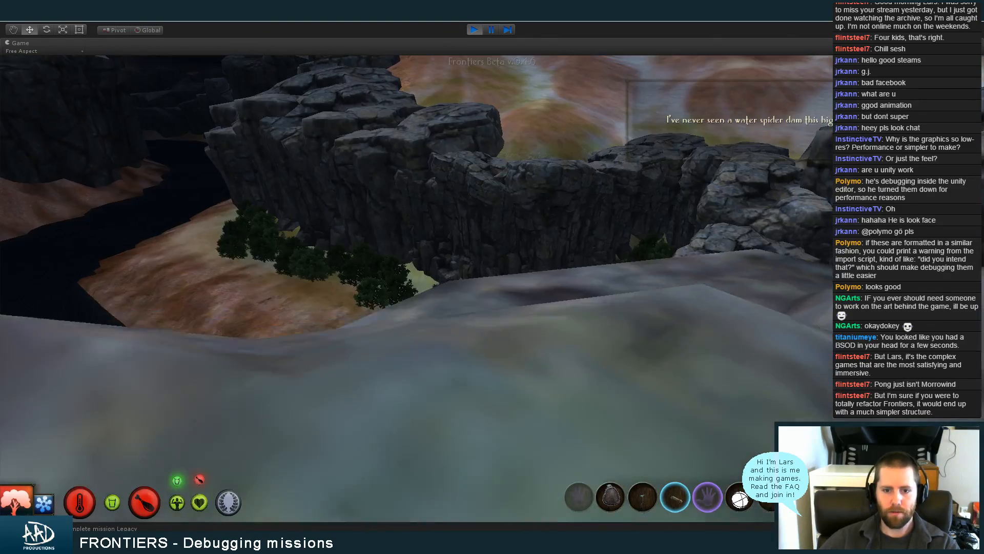
pyautogui.press('w')
pyautogui.press('w')
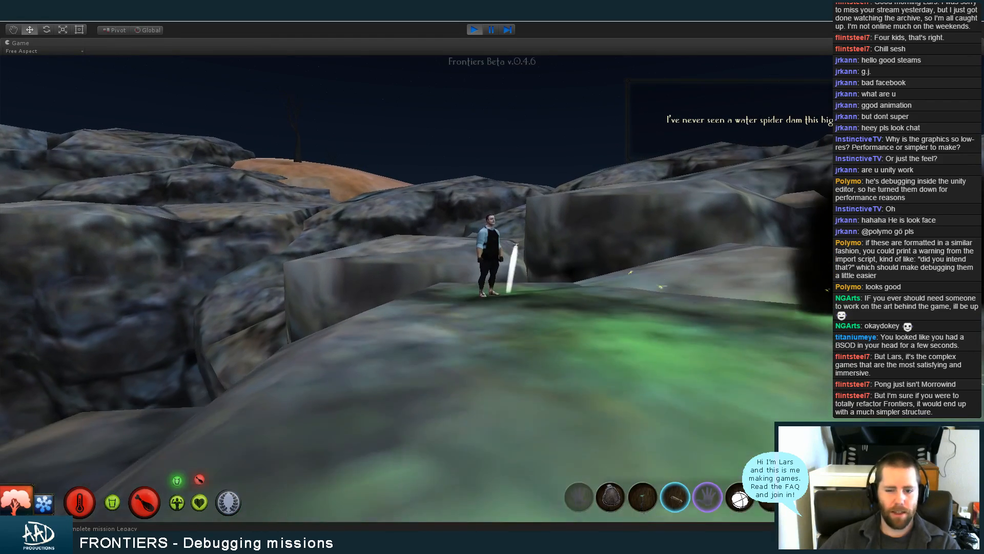
pyautogui.press('w')
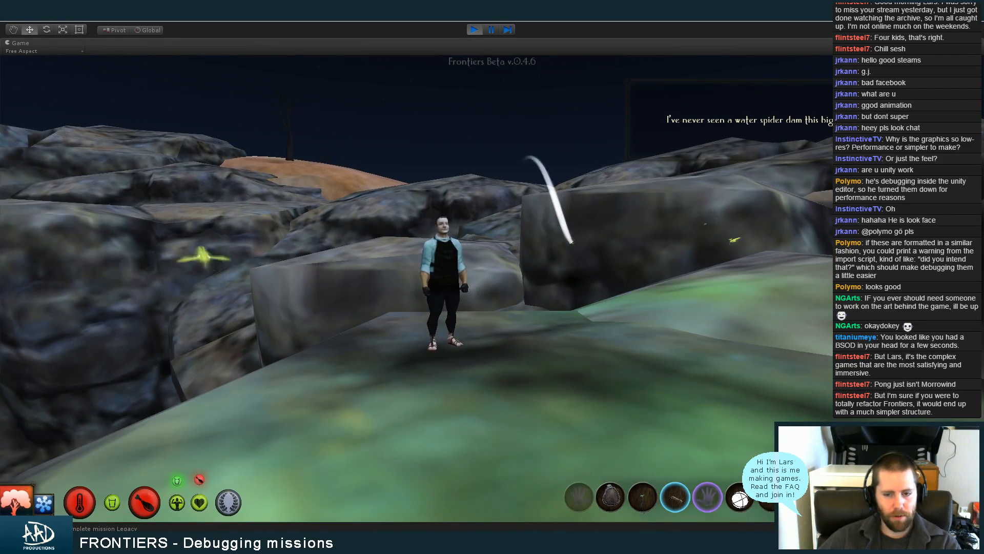
pyautogui.press('w')
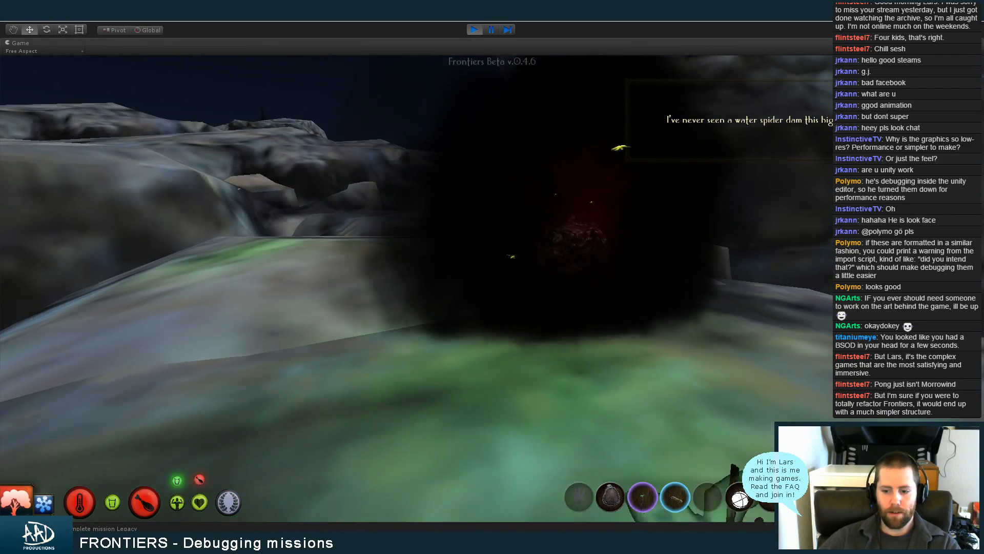
# Cycle the equipped quick-slot item through the lantern and back to the empty hand near Gosgin
pyautogui.scroll(-3, 492, 288)
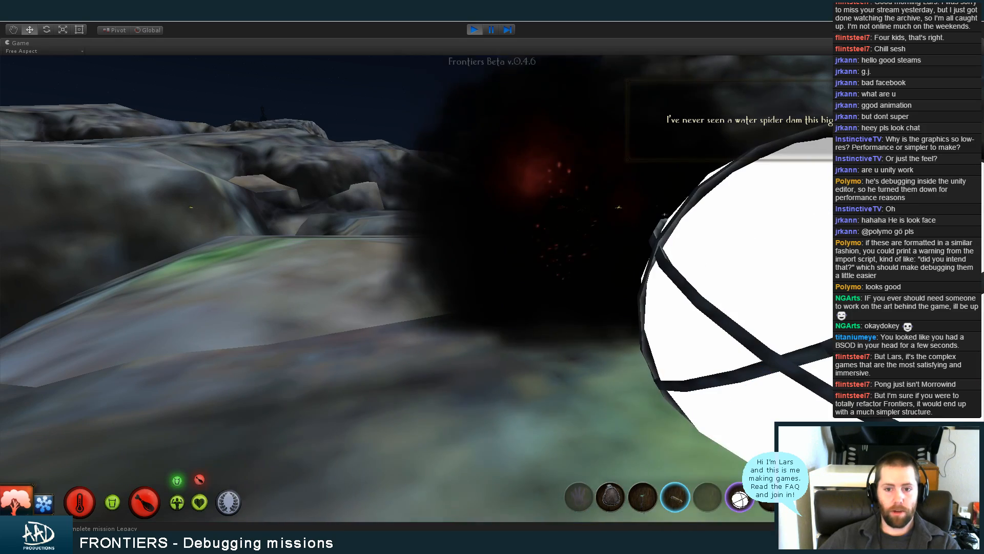
pyautogui.press('w')
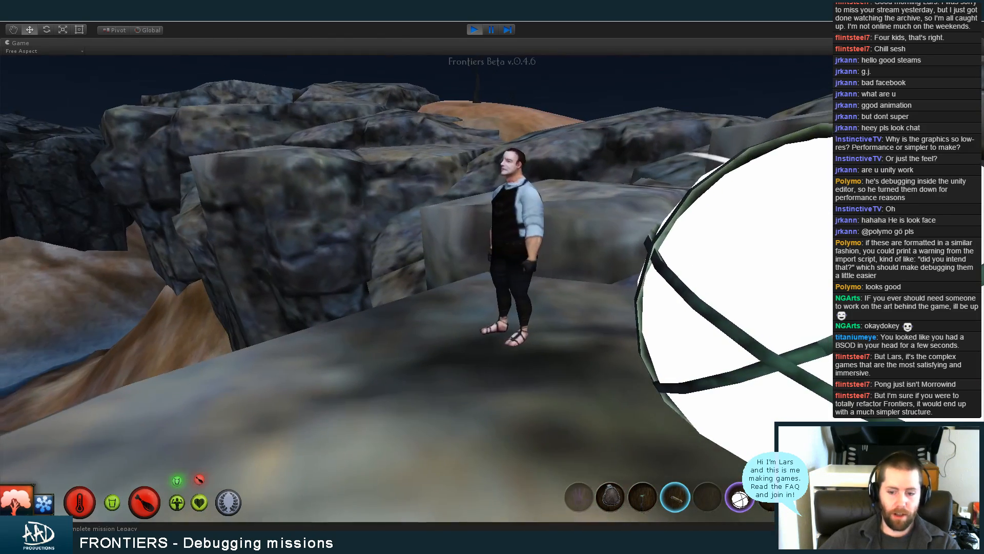
pyautogui.scroll(2, 492, 288)
pyautogui.scroll(-2, 492, 288)
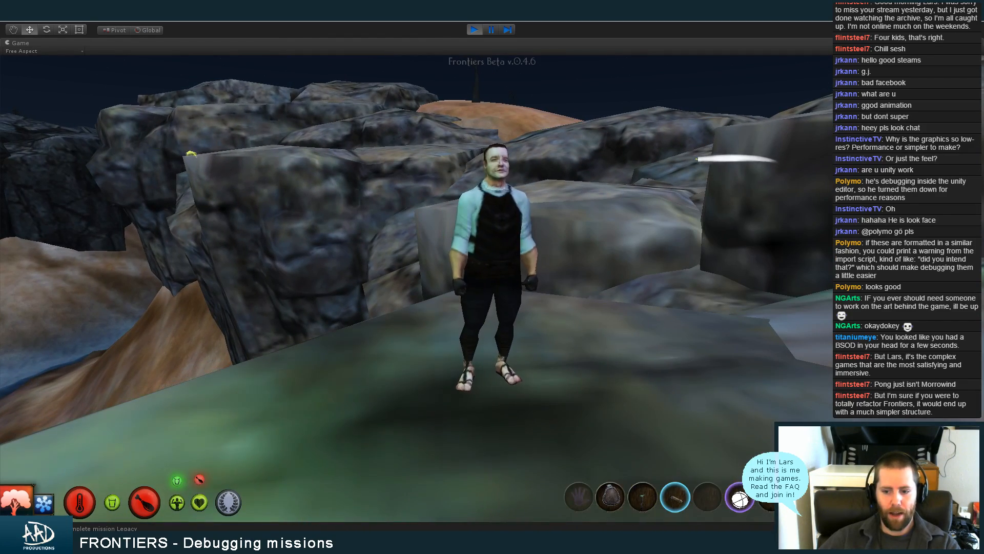
pyautogui.scroll(1, 492, 288)
# Walk up close to Gosgin and start a conversation with him
pyautogui.press('w')
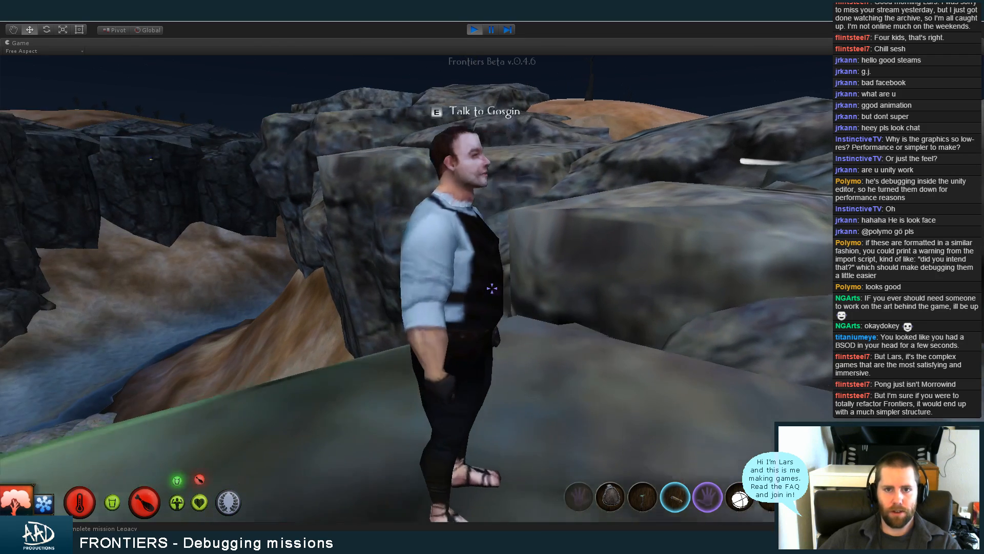
pyautogui.press('w')
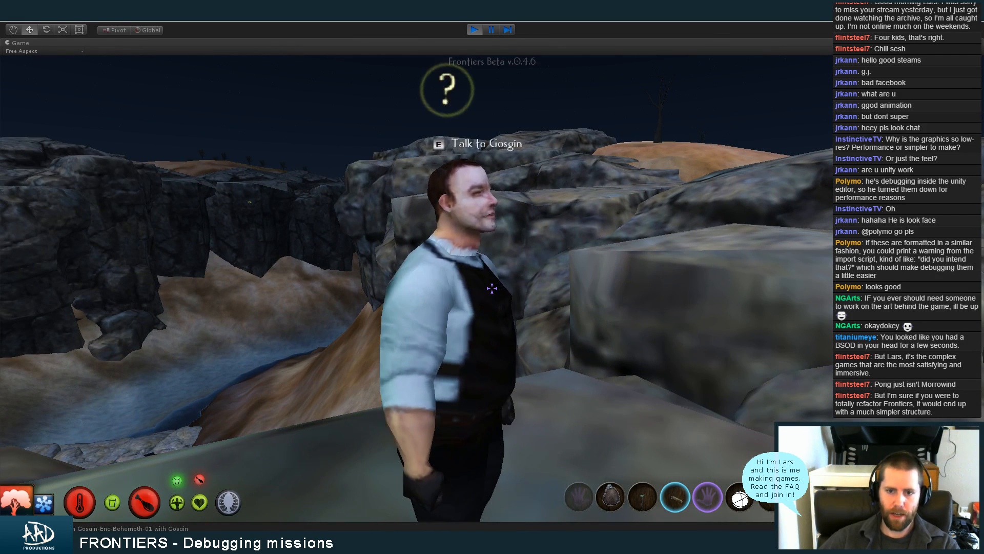
pyautogui.press('e')
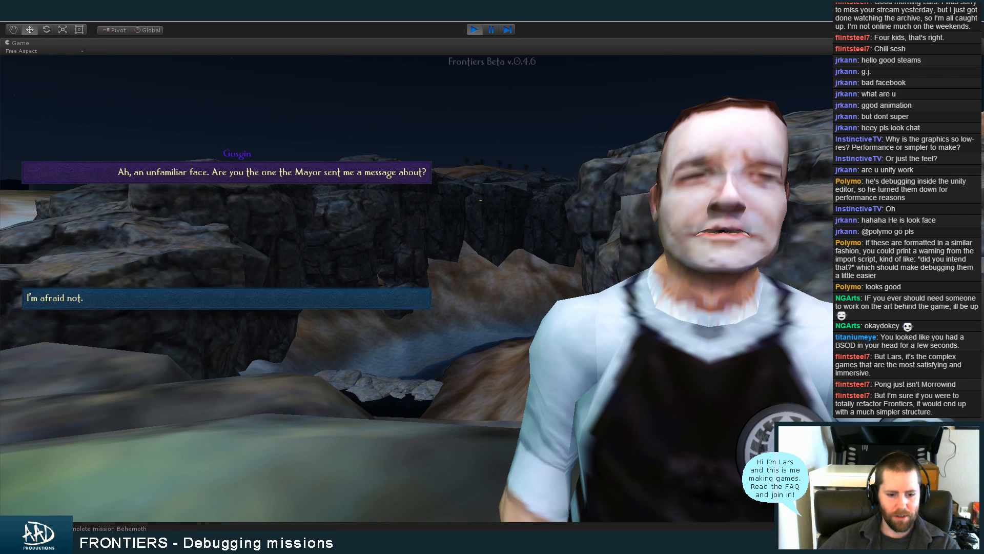
# Switch to Dialog Designer and examine the Gosgin-Enc_Behemoth_1 scripts of the replies under "Is that the plan, then? Blast it to bits?"
pyautogui.hotkey('alt', 'Tab')
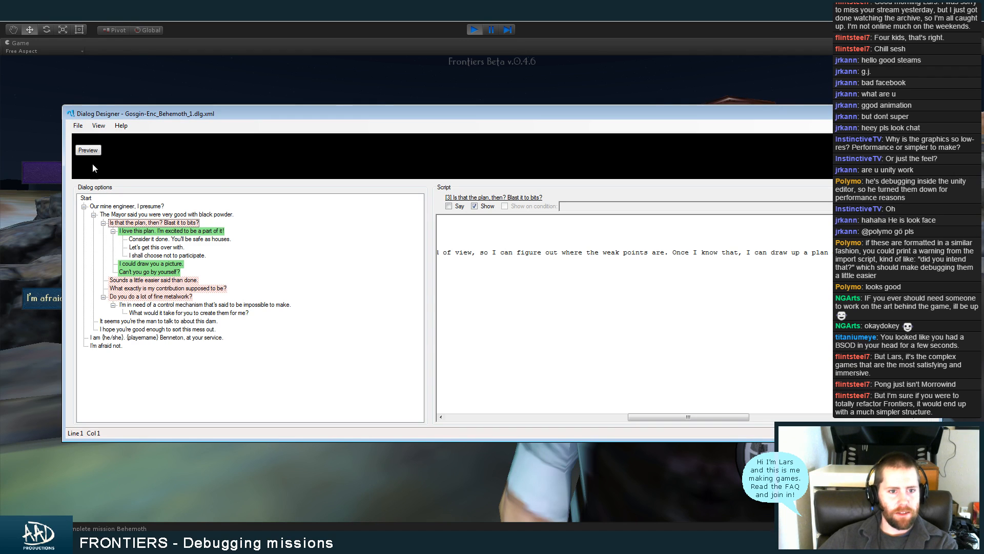
pyautogui.click(140, 208)
pyautogui.press('Down')
pyautogui.press('Down')
pyautogui.press('Down')
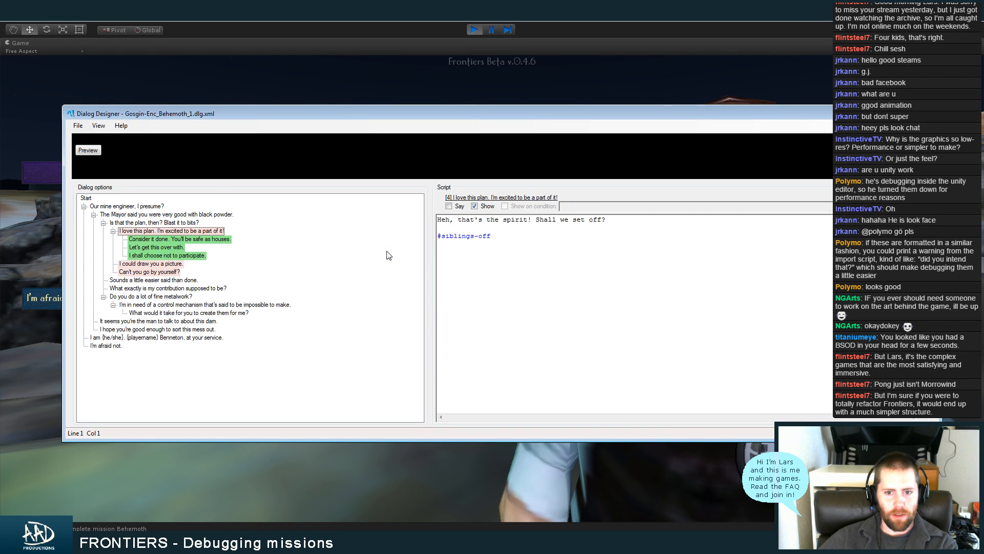
pyautogui.press('Down')
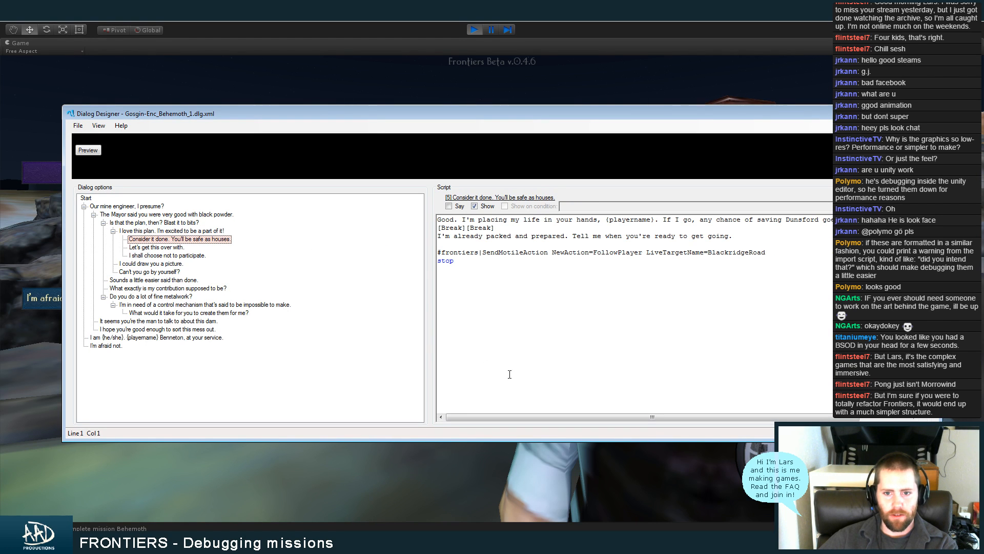
pyautogui.press('Down')
pyautogui.press('Down')
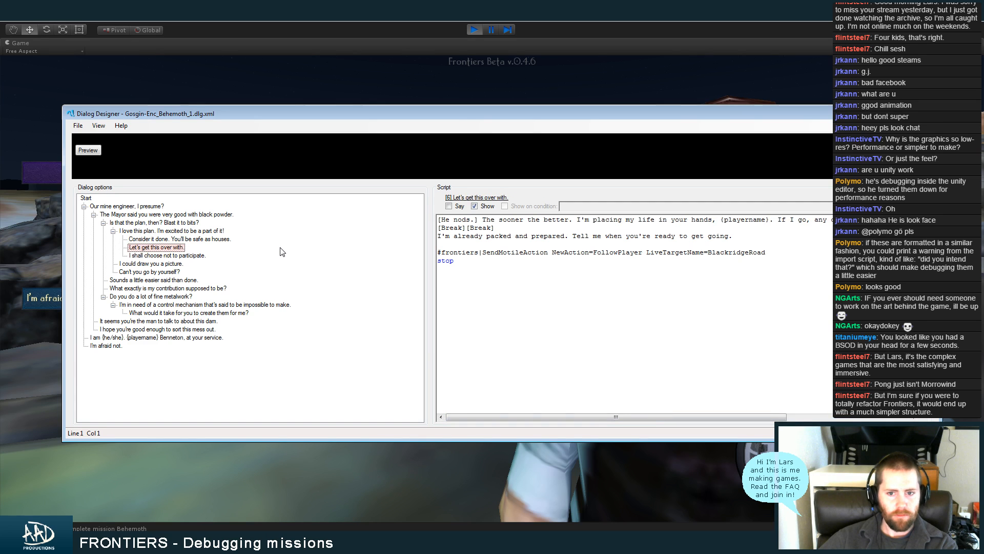
pyautogui.press('Down')
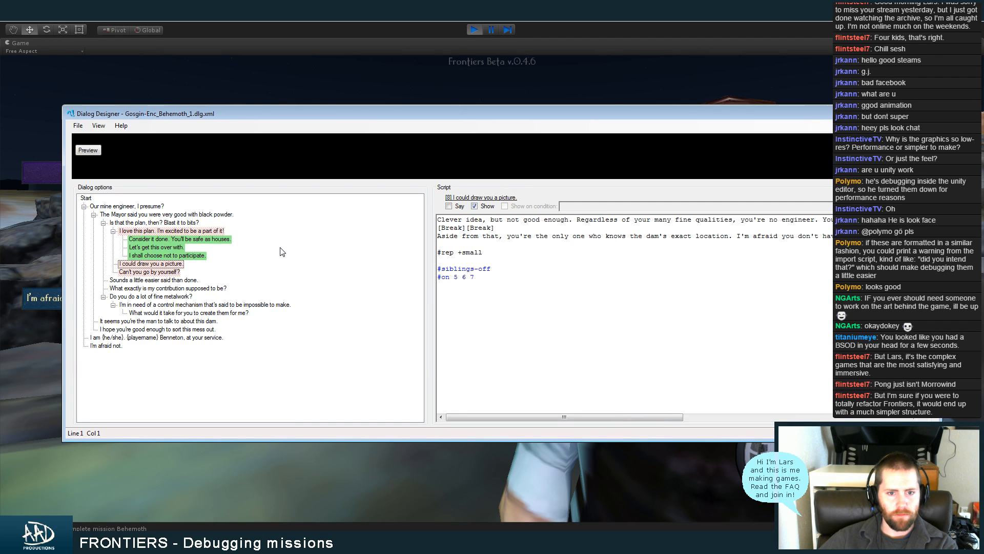
# Examine the scripts of the remaining dialog options, including "What would it take for you to create them for me?" and "I hope you're good enough to sort this mess out."
pyautogui.press('Down')
pyautogui.press('Down')
pyautogui.press('Down')
pyautogui.press('Down')
pyautogui.press('Down')
pyautogui.press('Down')
pyautogui.press('Down')
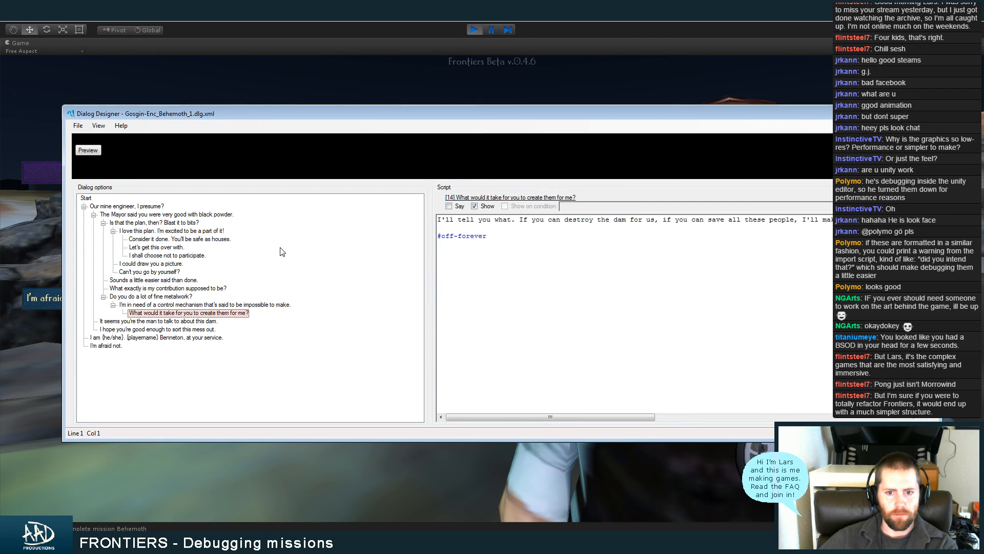
pyautogui.press('Down')
pyautogui.press('Down')
pyautogui.press('Up')
pyautogui.press('Up')
pyautogui.press('Up')
pyautogui.press('Up')
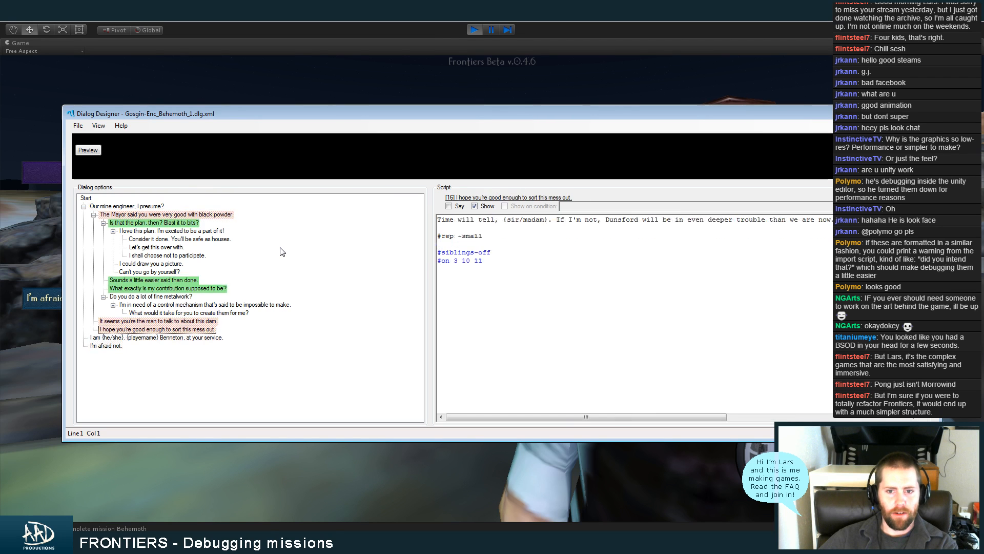
# Re-examine the scripts of "I love this plan. I'm excited to be a part of it!", its replies and "I could draw you a picture."
pyautogui.press('Up')
pyautogui.press('Up')
pyautogui.press('Up')
pyautogui.press('Up')
pyautogui.press('Up')
pyautogui.press('Up')
pyautogui.press('Up')
pyautogui.press('Up')
pyautogui.press('Up')
pyautogui.press('Up')
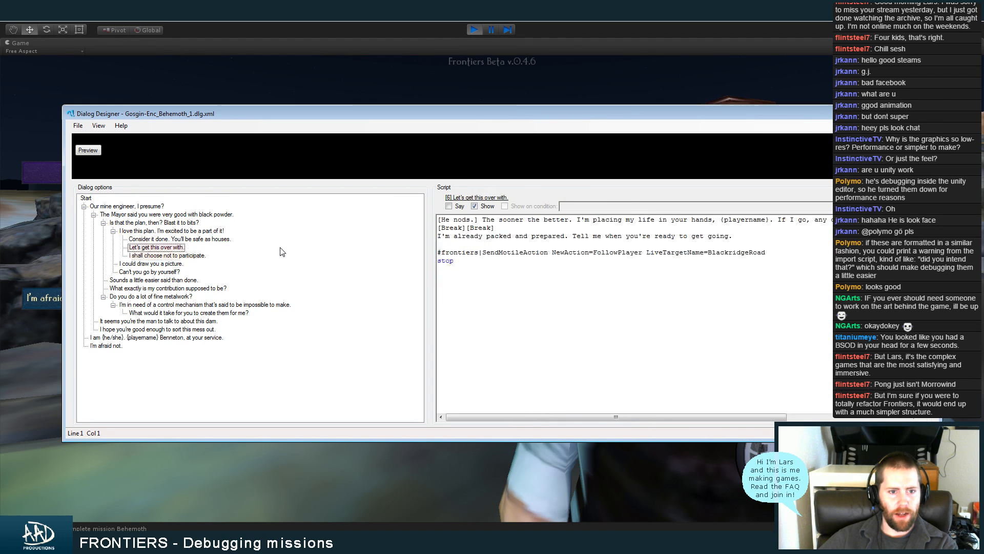
pyautogui.press('Up')
pyautogui.press('Up')
pyautogui.press('Down')
pyautogui.press('Down')
pyautogui.press('Down')
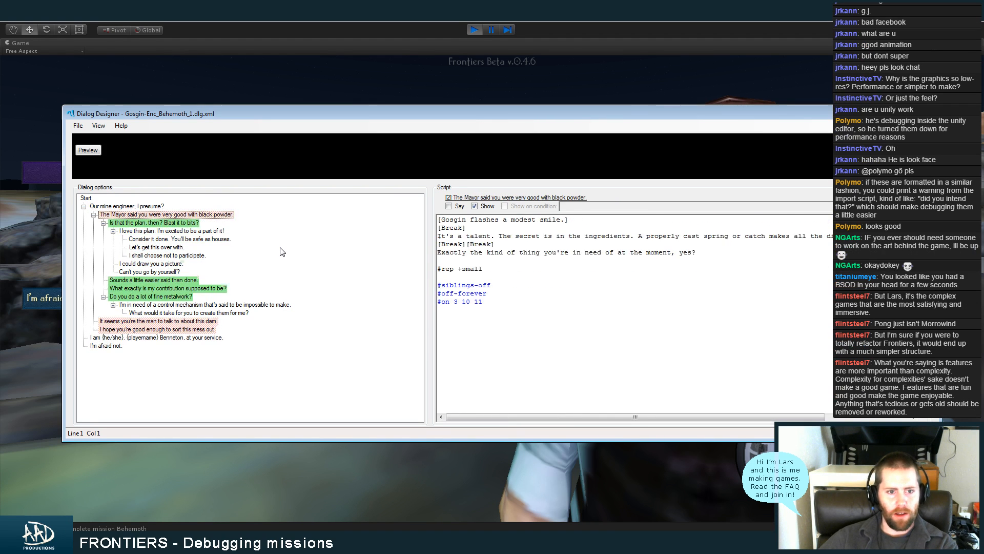
pyautogui.press('Down')
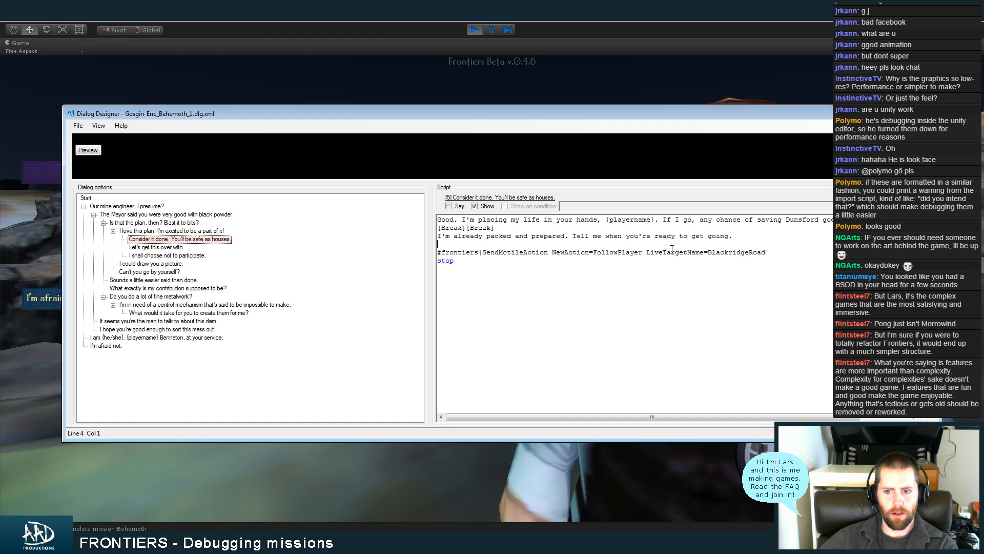
pyautogui.press('Down')
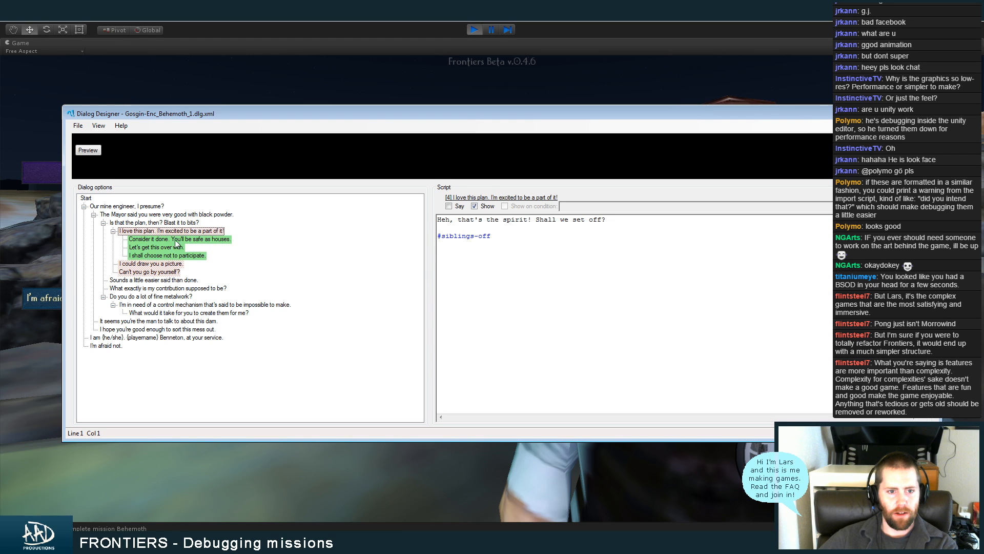
pyautogui.click(174, 264)
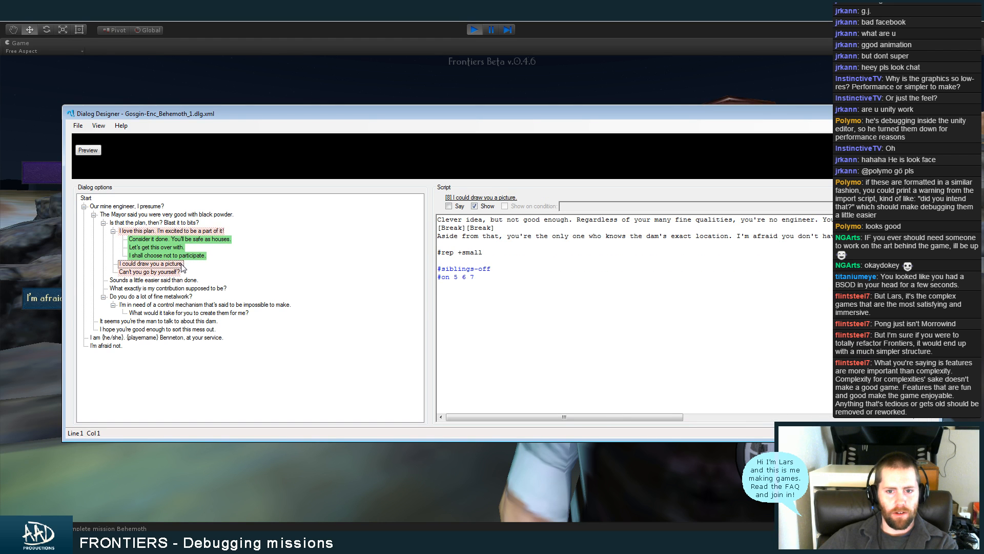
# Switch back to Unity, stop the running game, and open the FRONTIERS_Chunk_2_2_13 scene by searching the project for "chunk"
pyautogui.click(566, 81)
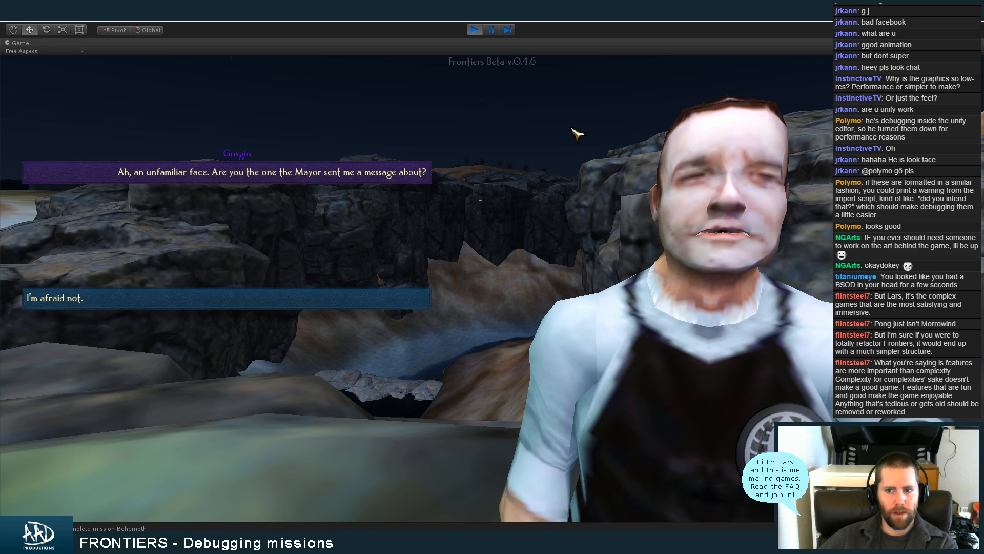
pyautogui.click(478, 29)
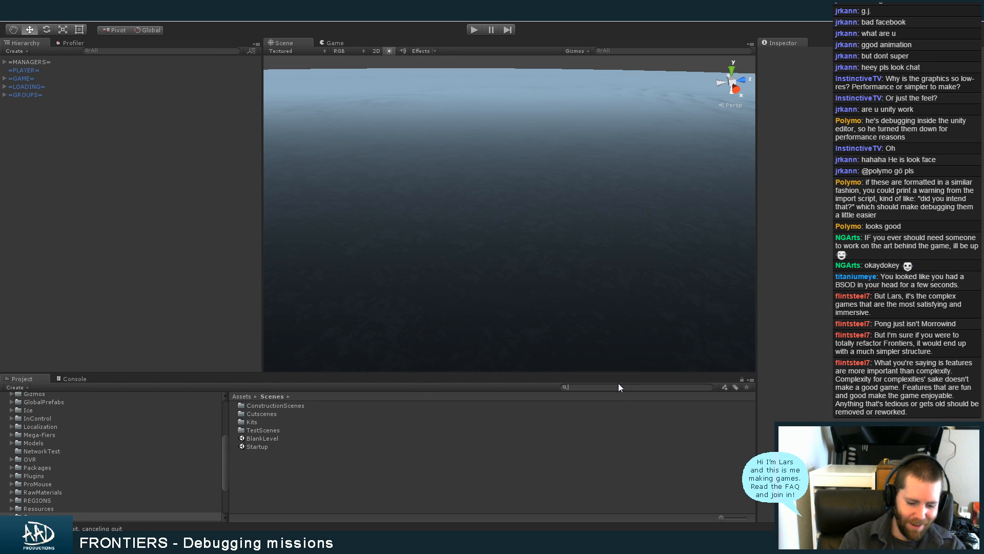
pyautogui.write('chunk')
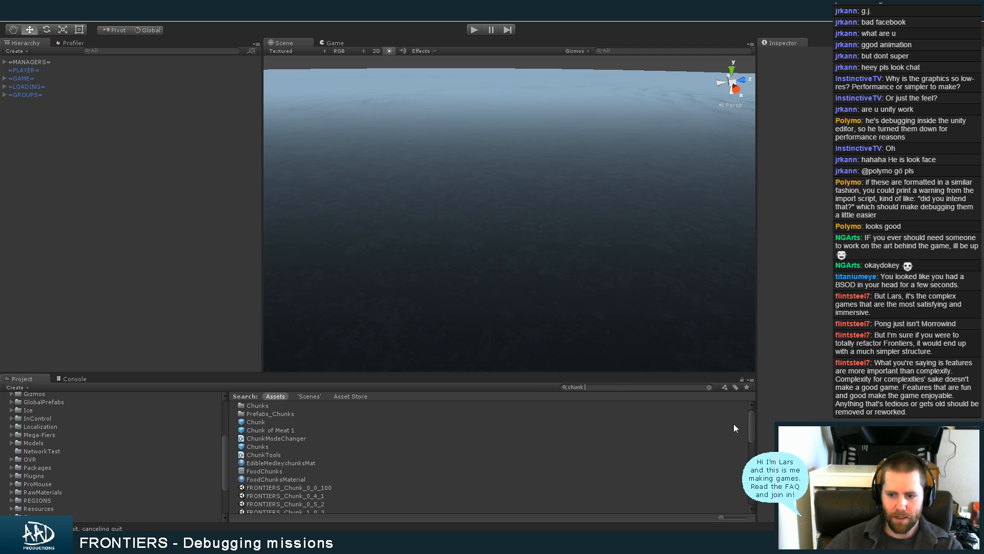
pyautogui.scroll(-5, 746, 433)
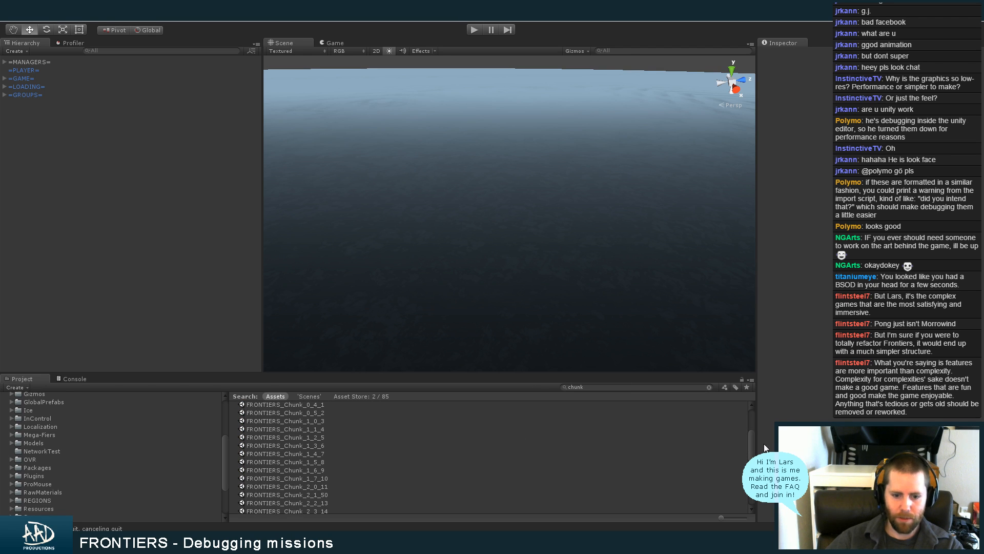
pyautogui.click(395, 503)
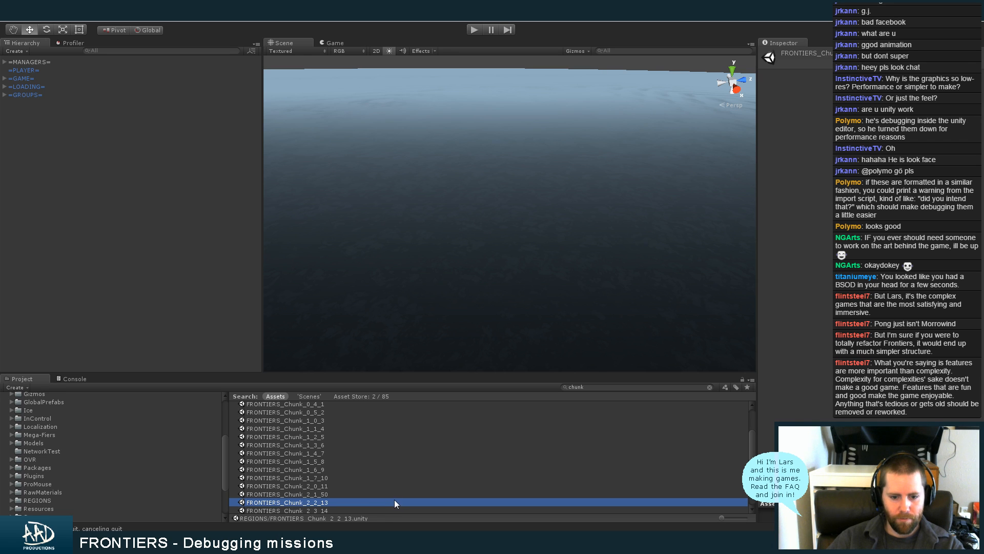
pyautogui.doubleClick(394, 502)
pyautogui.click(526, 292)
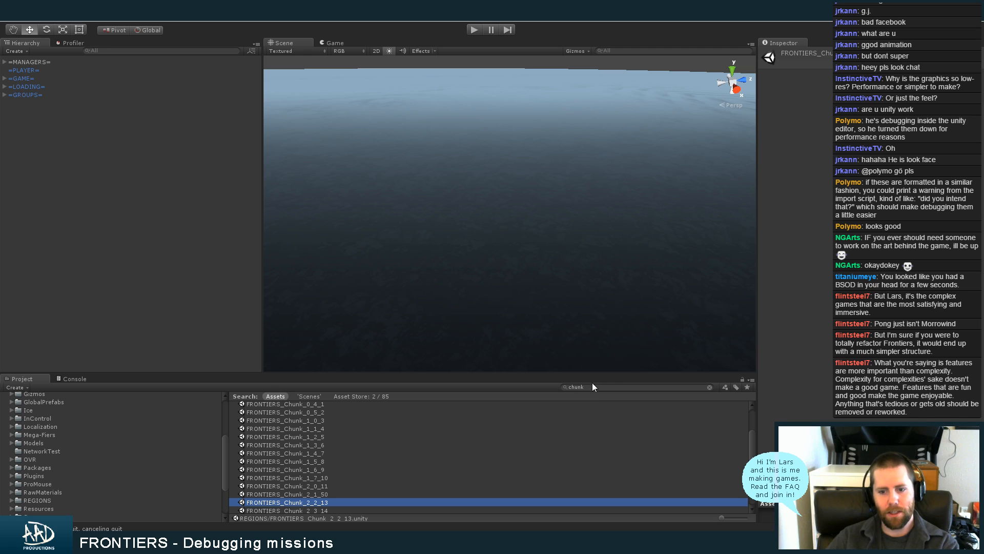
pyautogui.click(595, 386)
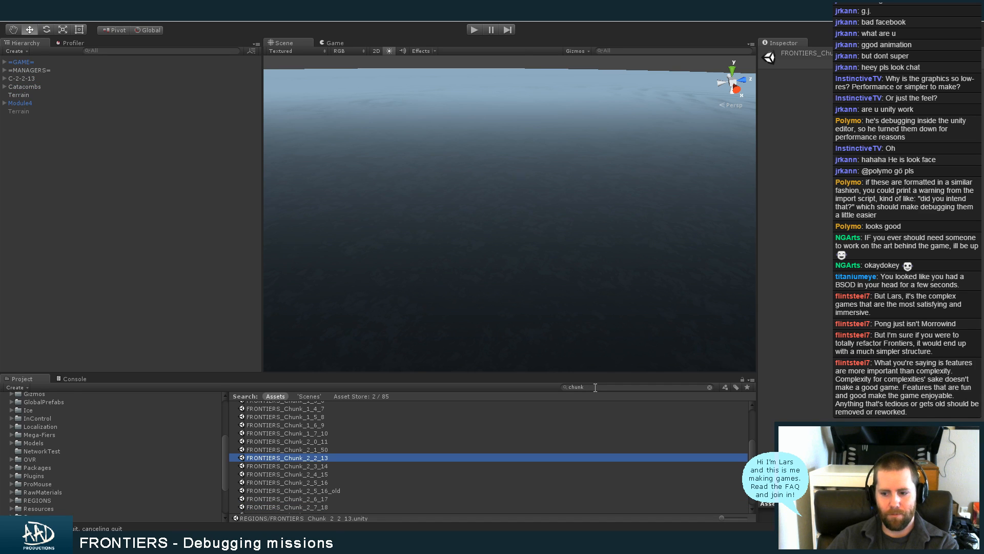
pyautogui.press('BackSpace')
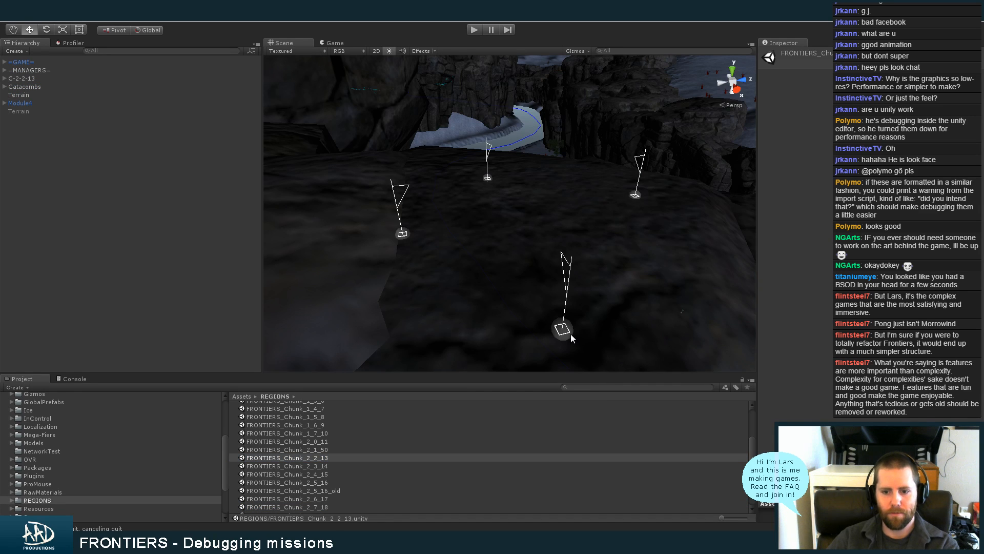
# Set the custom conversation in the state of the SpawnGosginAtDam-002 action node to Gosgin's Gosgin-Enc-Behemoth conversation
pyautogui.click(571, 334)
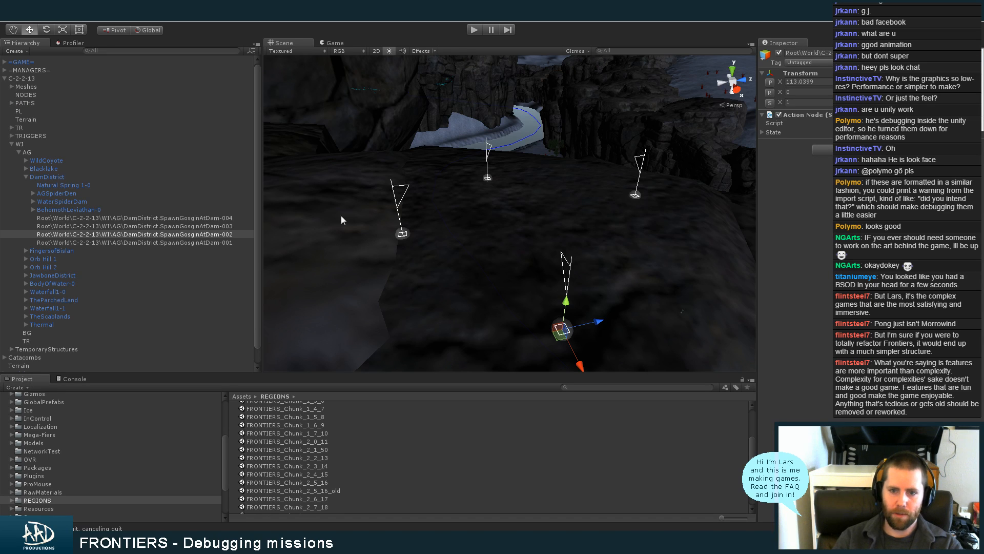
pyautogui.click(761, 132)
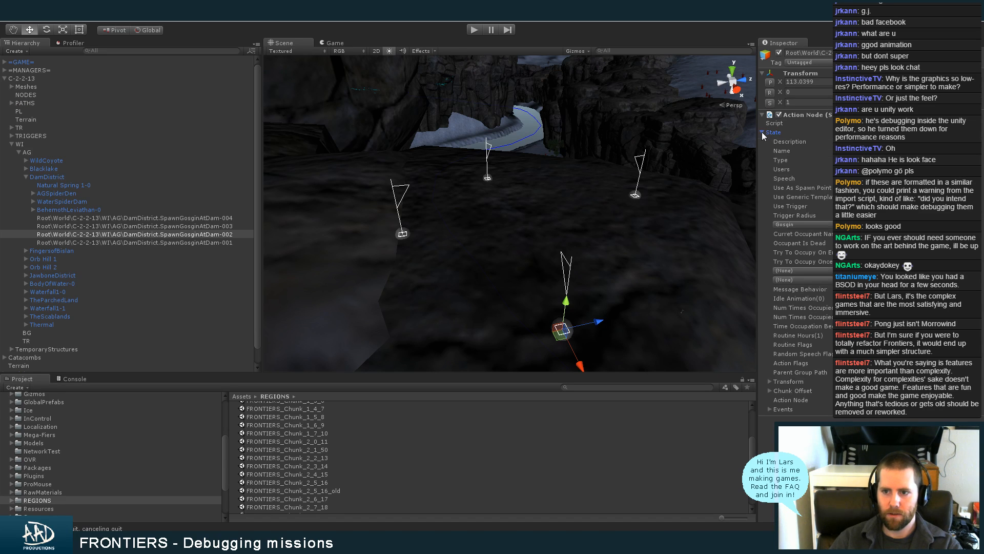
pyautogui.click(795, 280)
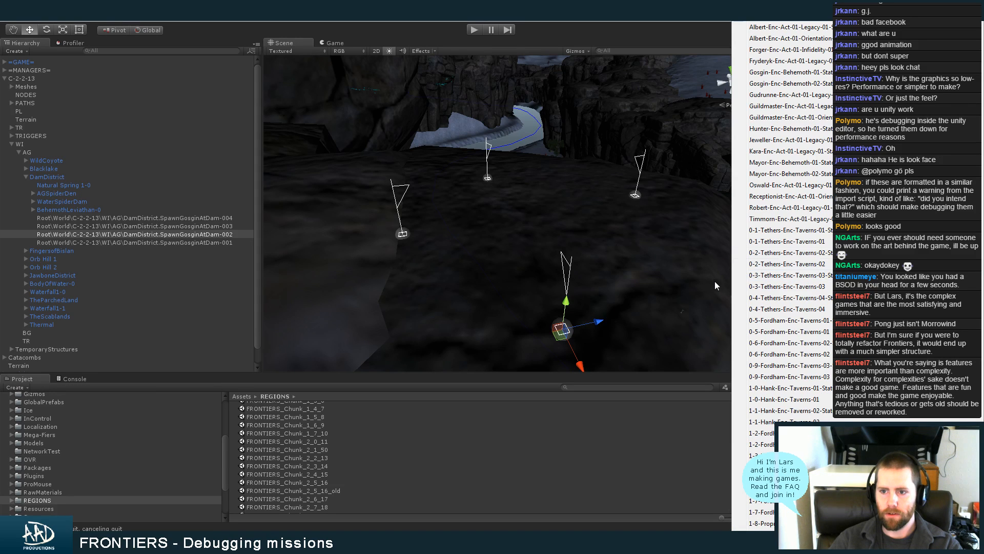
pyautogui.scroll(-2, 789, 282)
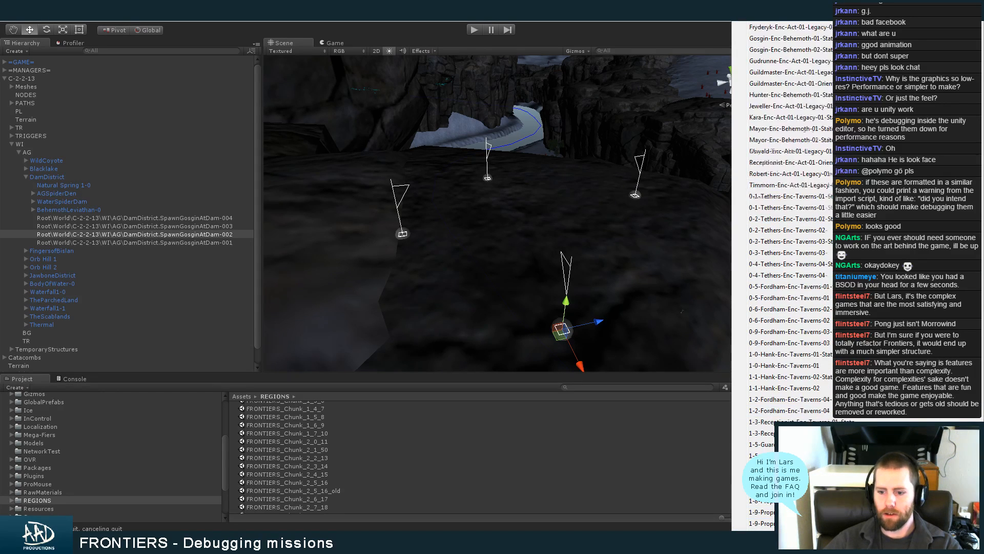
pyautogui.scroll(-10, 790, 281)
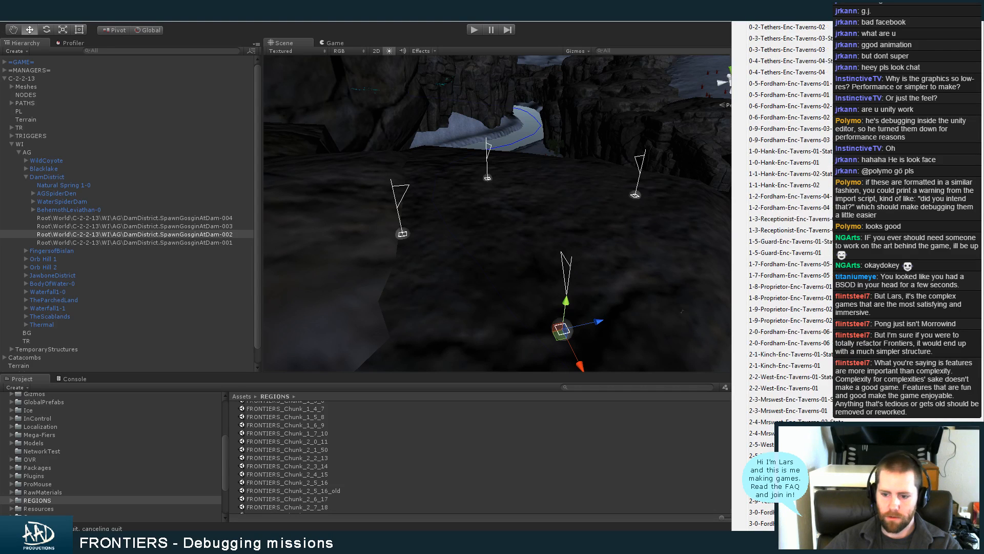
pyautogui.scroll(-6, 789, 282)
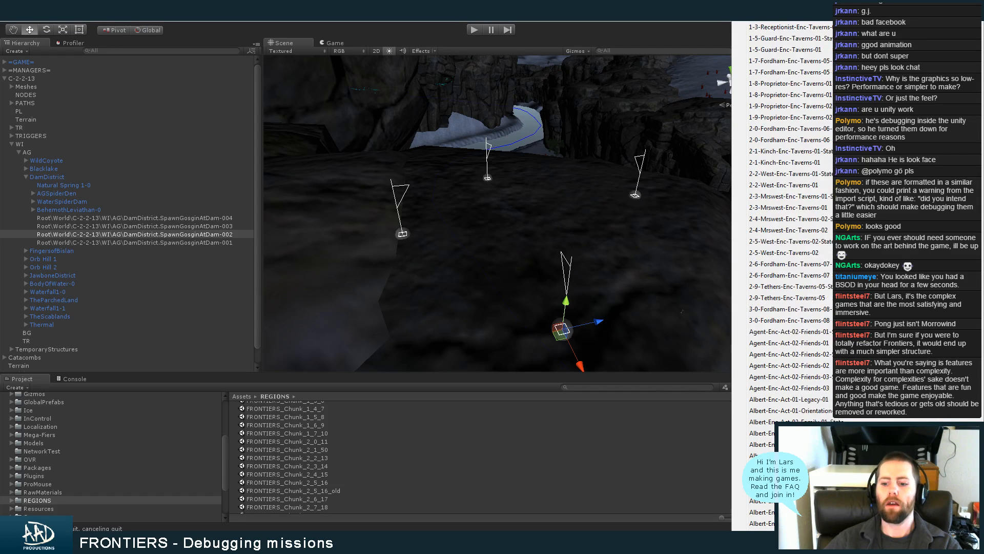
pyautogui.scroll(-7, 789, 282)
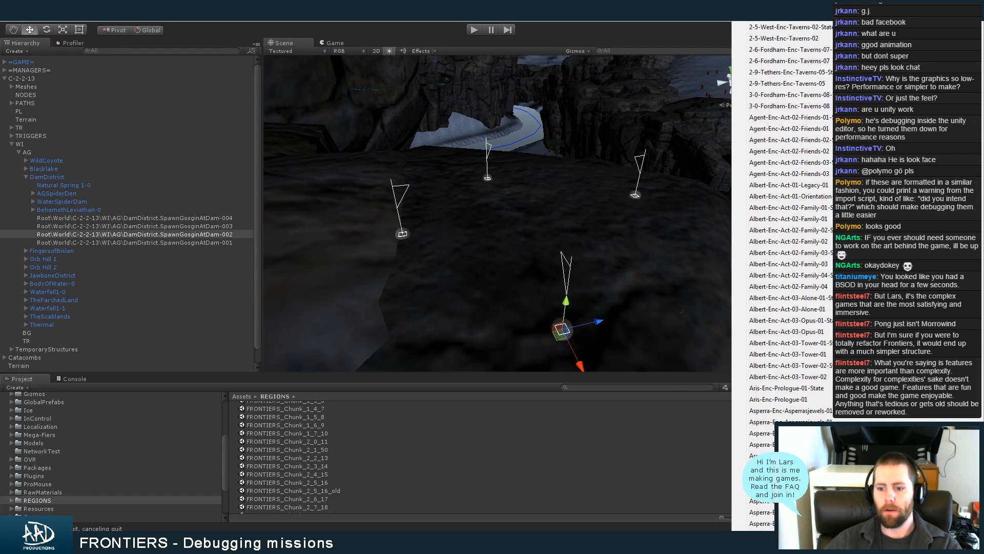
pyautogui.scroll(-7, 789, 281)
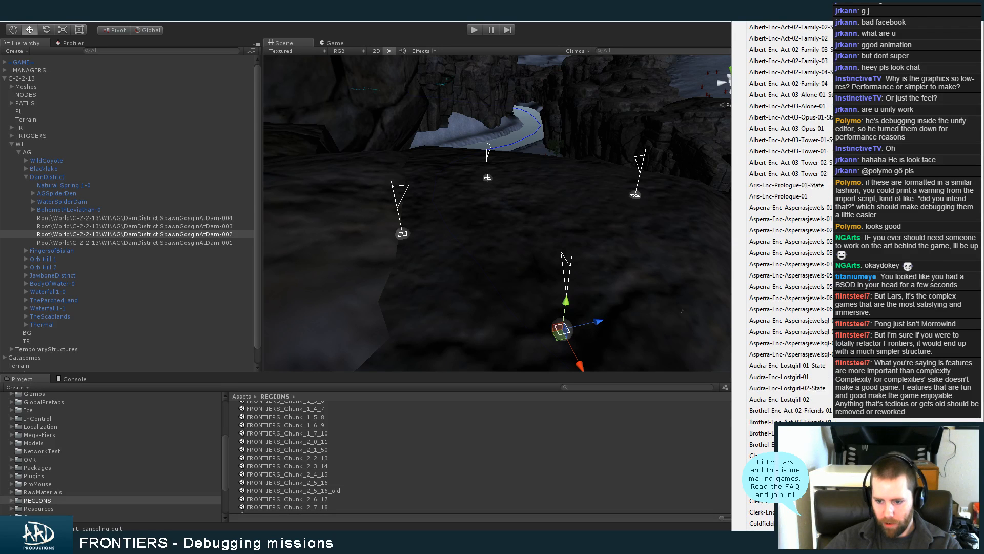
pyautogui.scroll(-7, 789, 282)
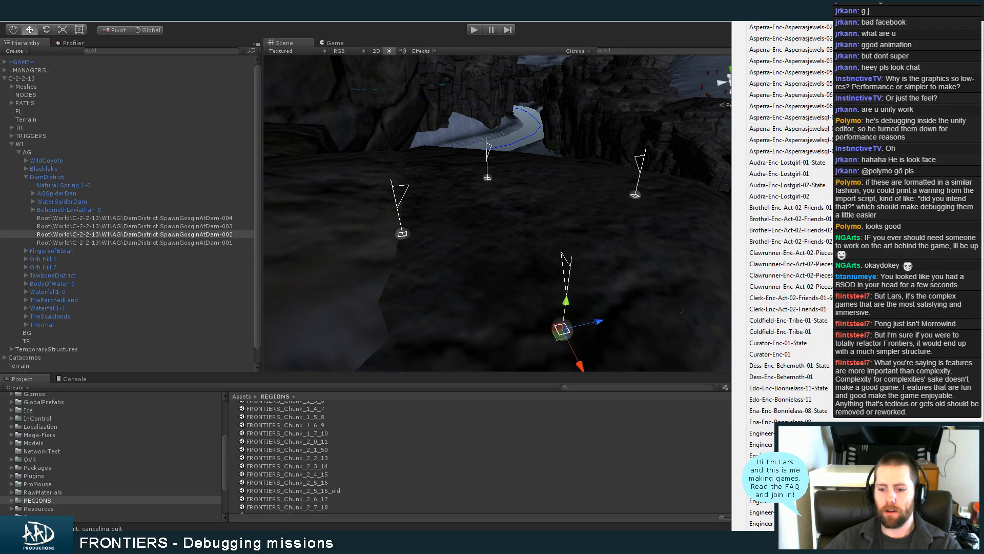
pyautogui.scroll(-7, 789, 282)
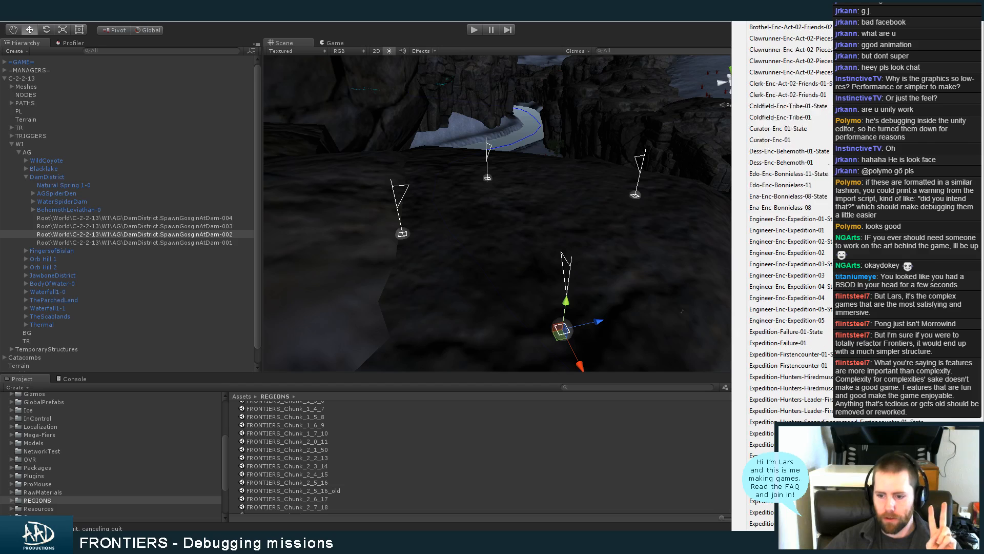
pyautogui.scroll(-7, 789, 282)
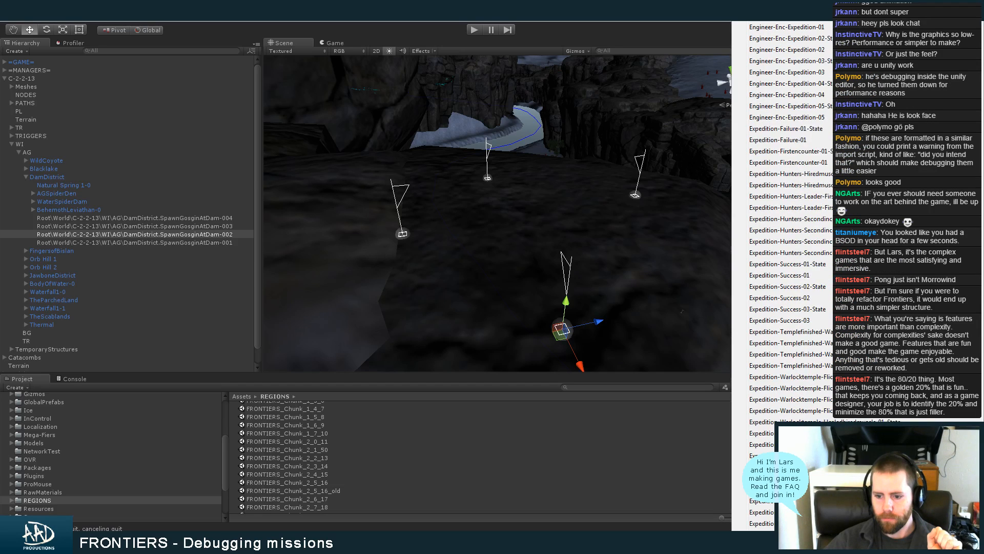
pyautogui.scroll(-7, 789, 282)
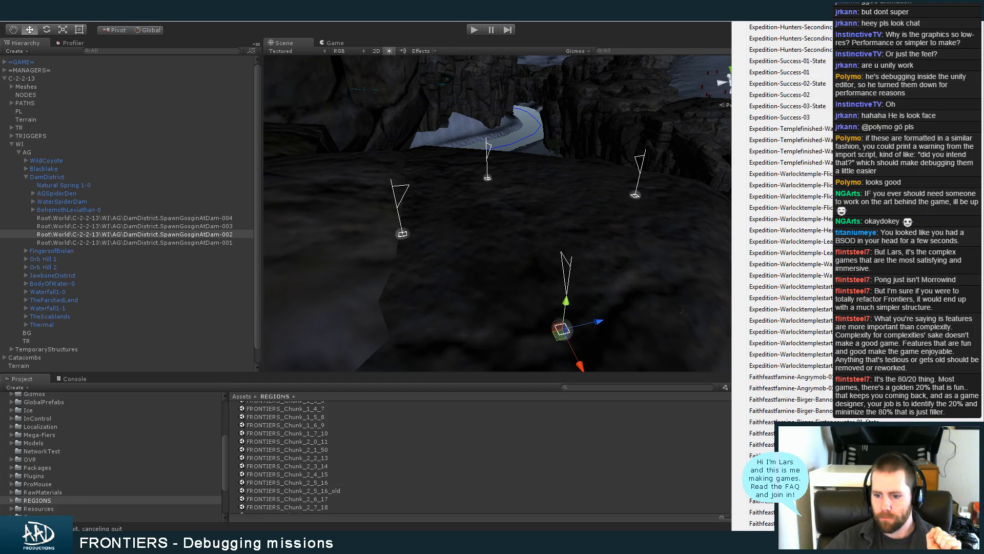
pyautogui.scroll(-7, 790, 281)
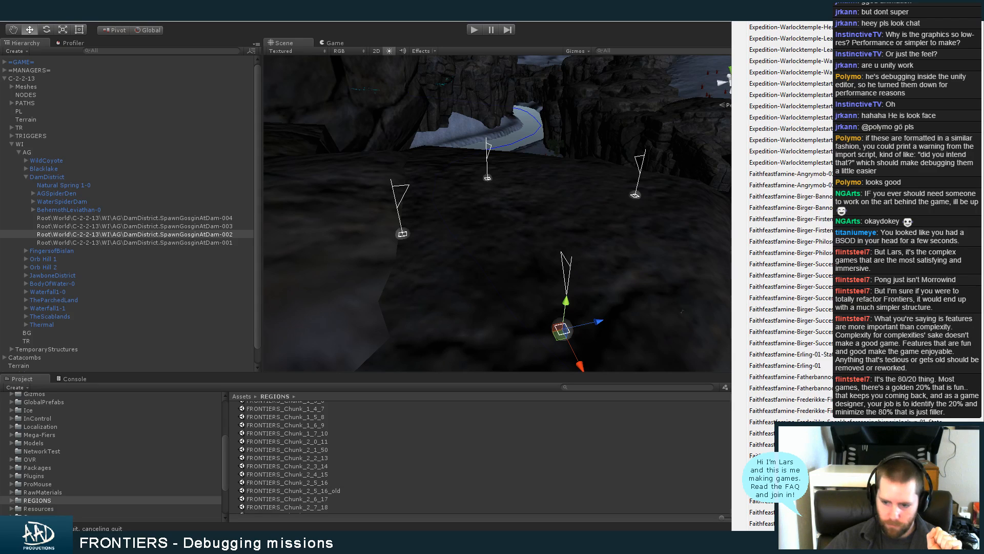
pyautogui.scroll(-7, 790, 282)
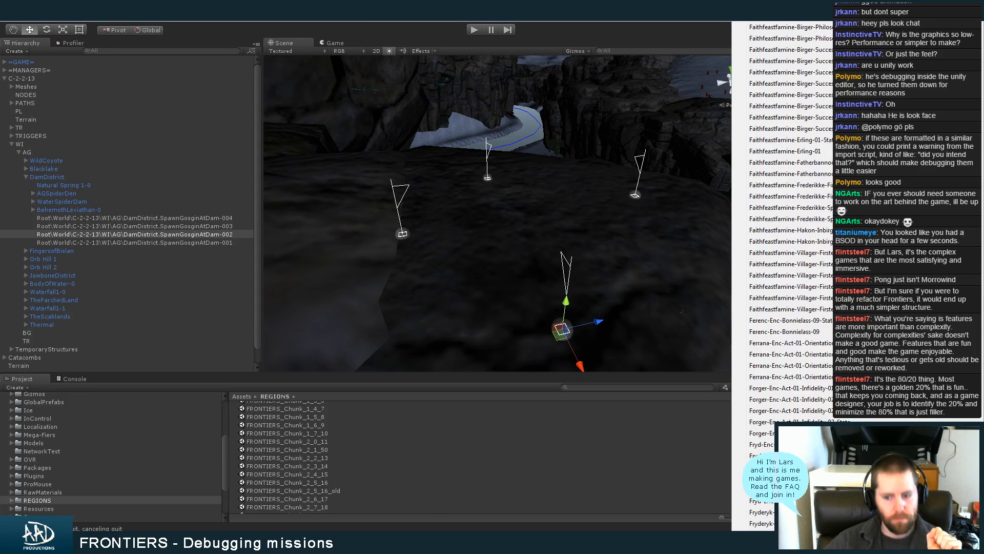
pyautogui.scroll(-7, 789, 282)
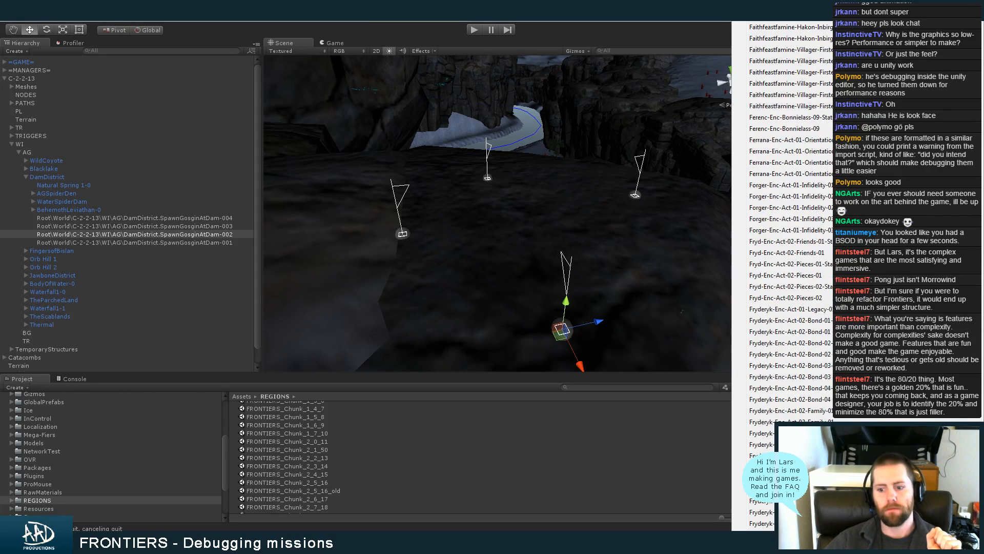
pyautogui.scroll(-7, 789, 282)
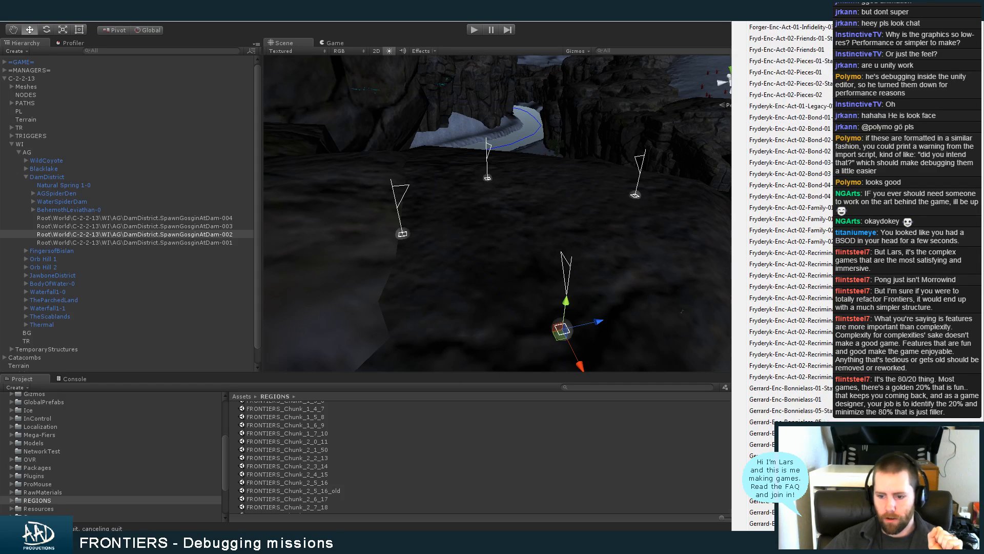
pyautogui.scroll(-3, 790, 444)
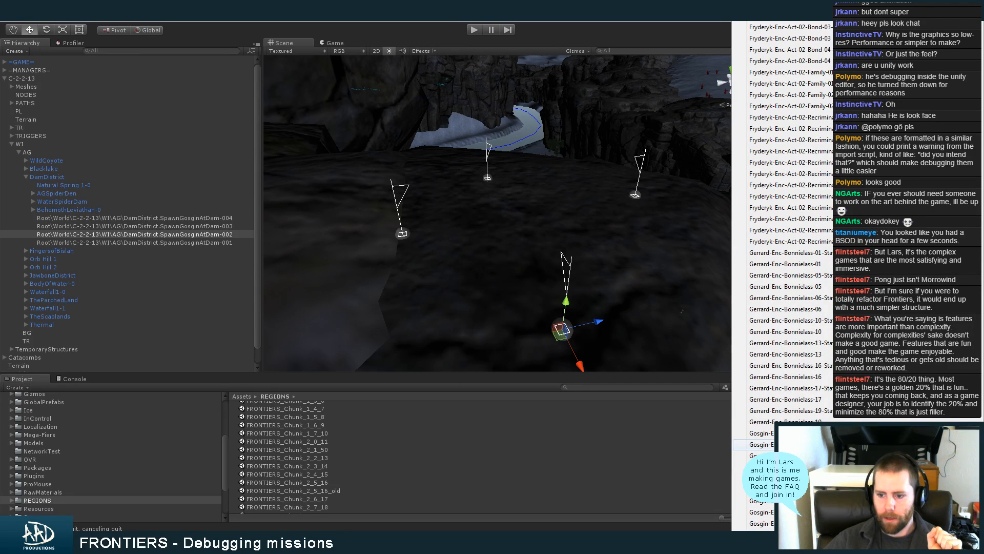
pyautogui.click(789, 444)
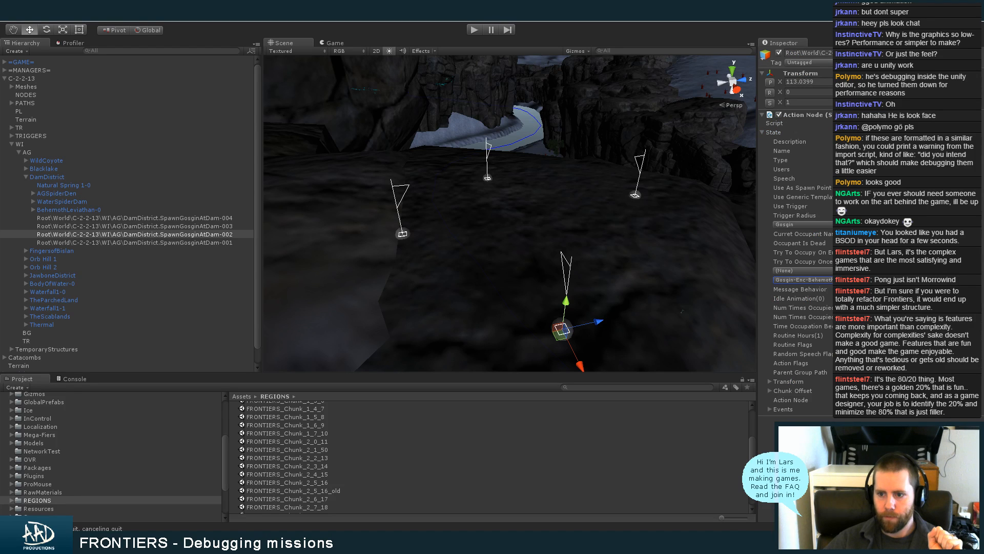
# Switch the inspector to Debug mode and go through the Custom Conversation field of SpawnGosginAtDam nodes 002, 001, 003 and 004
pyautogui.click(978, 44)
pyautogui.click(954, 65)
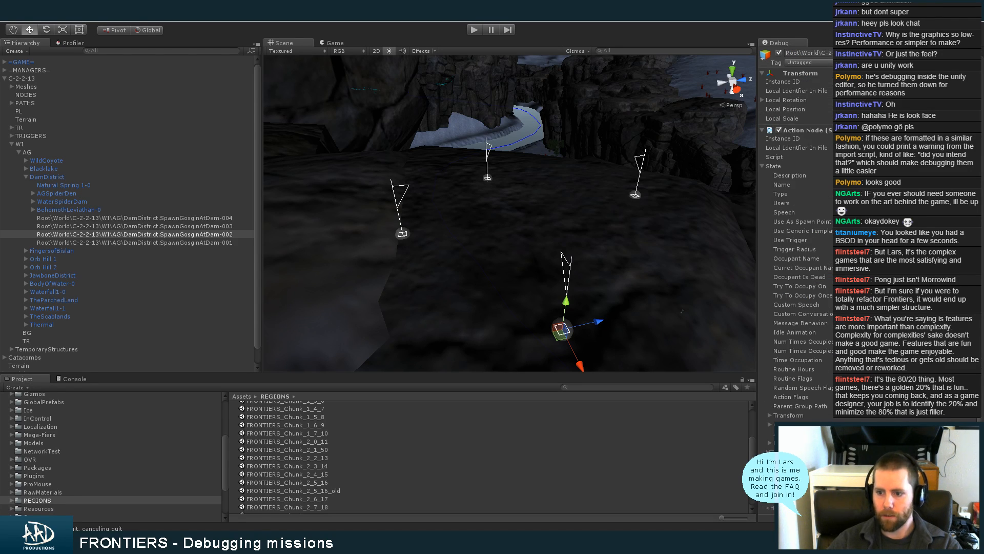
pyautogui.click(897, 314)
pyautogui.click(231, 242)
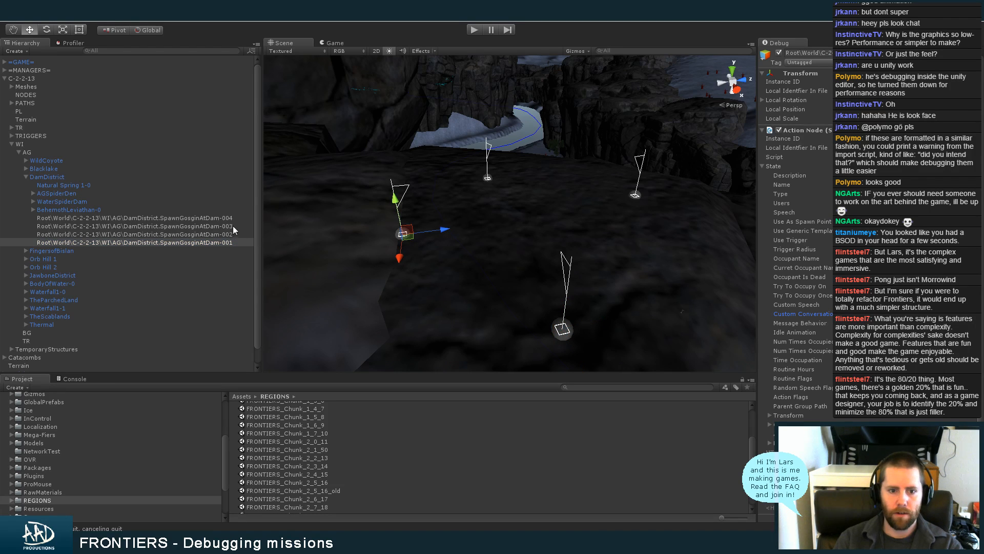
pyautogui.click(233, 226)
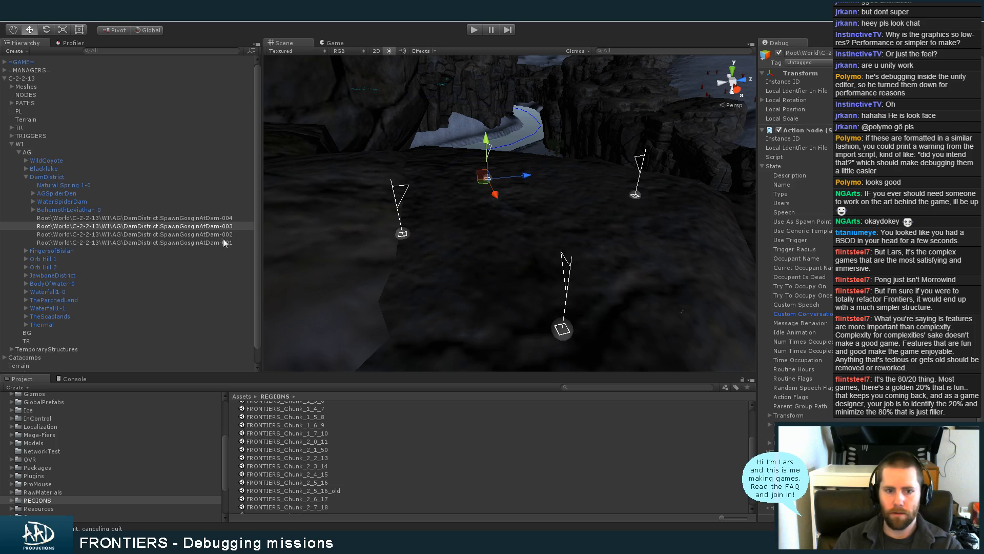
pyautogui.click(233, 218)
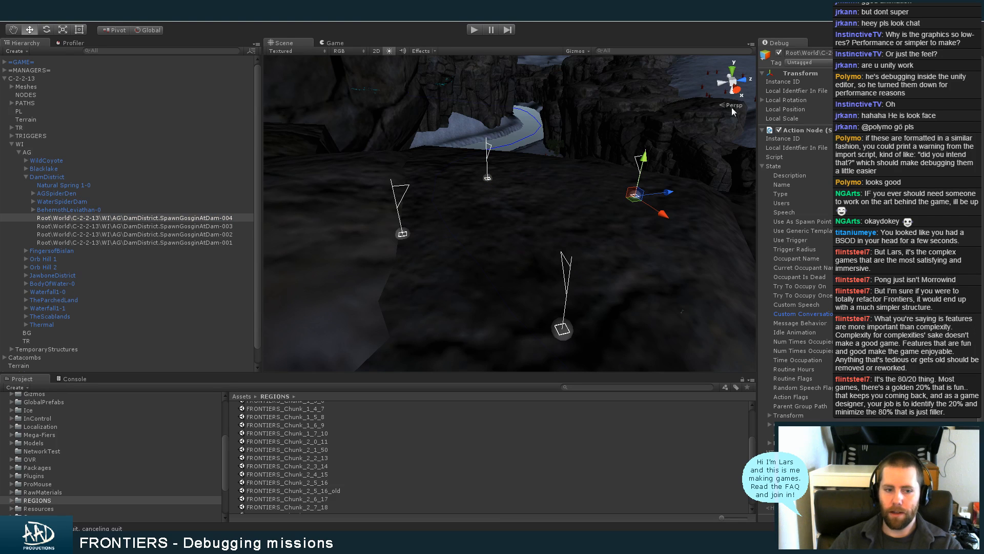
# Finish editing the action node, select the C-2-2-13 chunk object, and return the inspector to Normal mode
pyautogui.press('Tab')
pyautogui.click(66, 78)
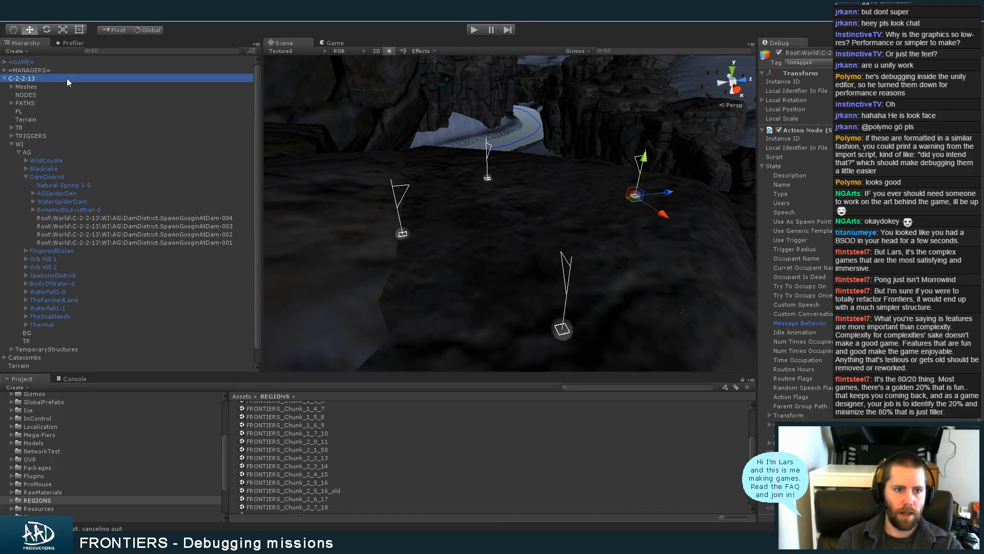
pyautogui.click(981, 45)
pyautogui.click(965, 54)
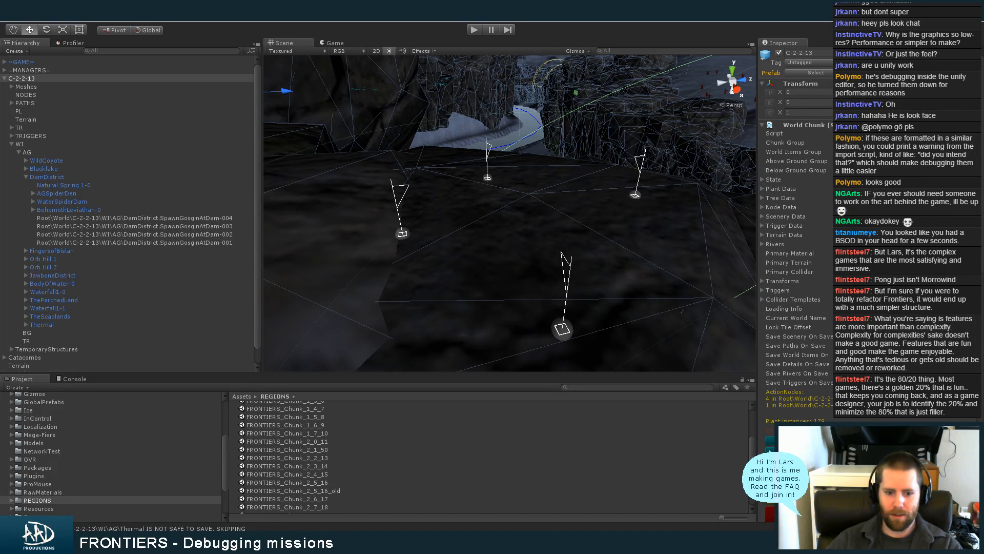
# Search the project for "startup", open the Startup scene while saving the changes to FRONTIERS_Chunk_2_2_13, and clear the search
pyautogui.click(592, 388)
pyautogui.write('startup')
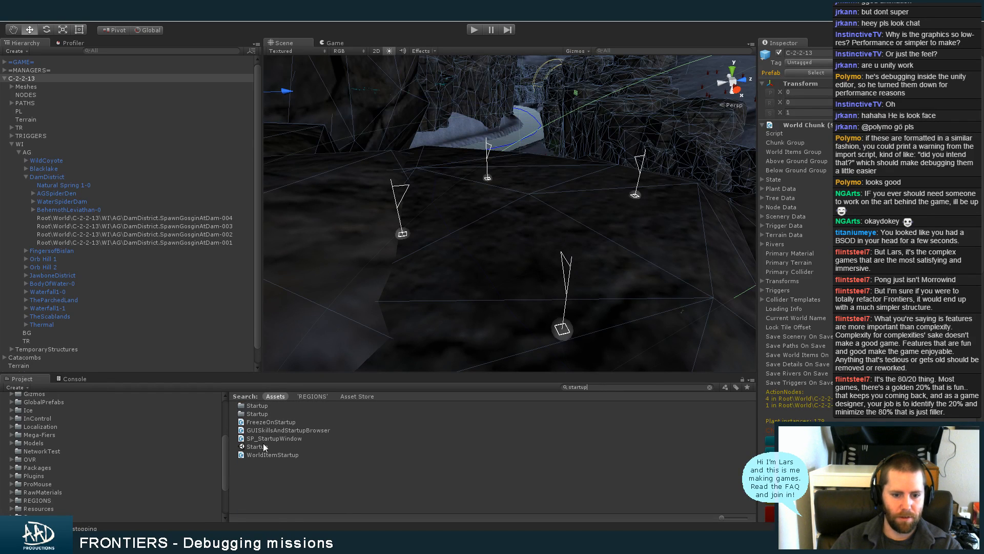
pyautogui.doubleClick(263, 446)
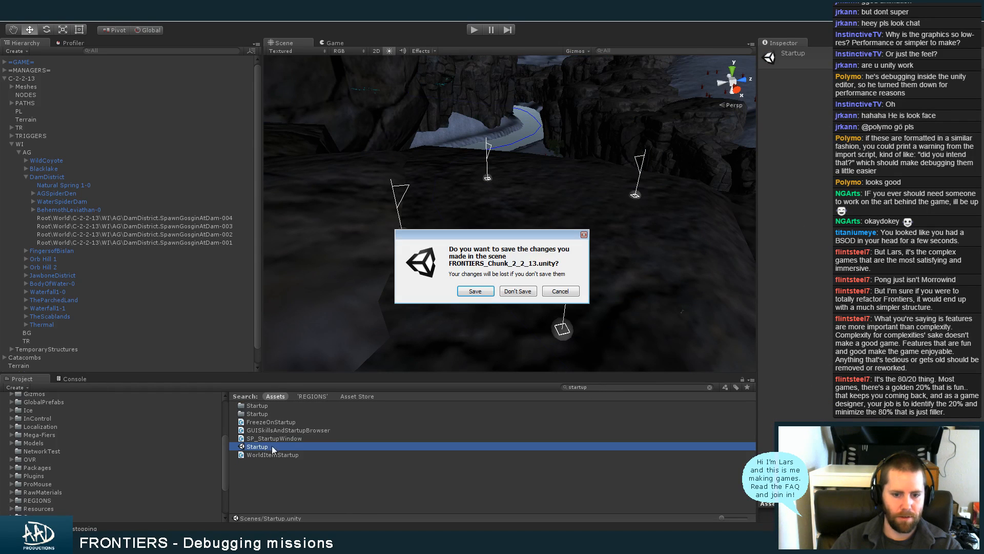
pyautogui.click(477, 291)
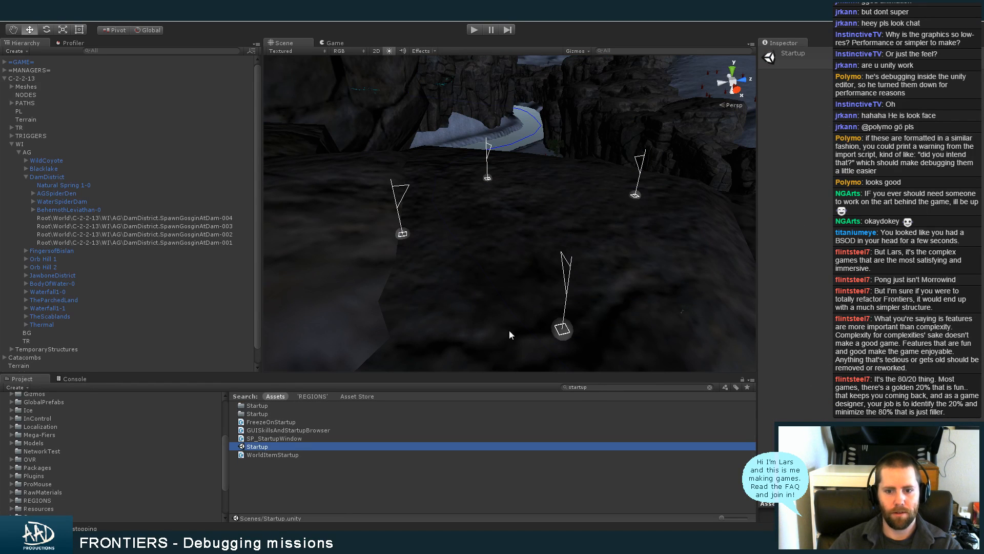
pyautogui.click(603, 386)
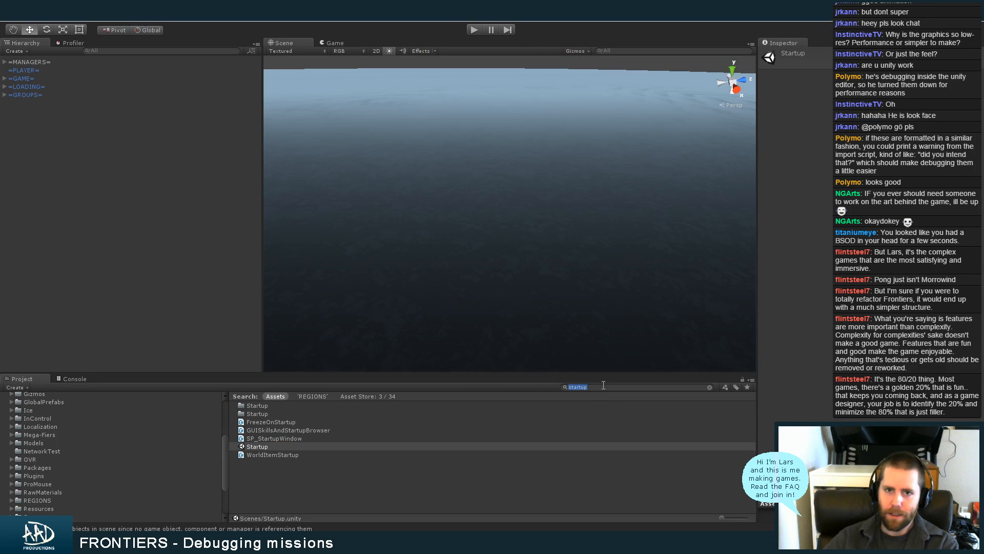
pyautogui.press('BackSpace')
pyautogui.click(231, 195)
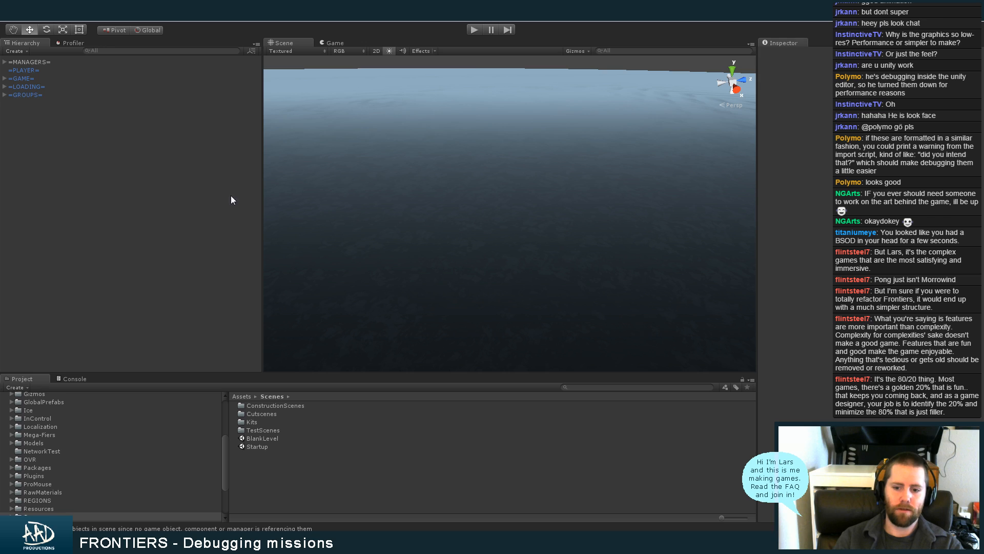
# Run the game, choose the existing player profile, and load the saved game
pyautogui.click(473, 30)
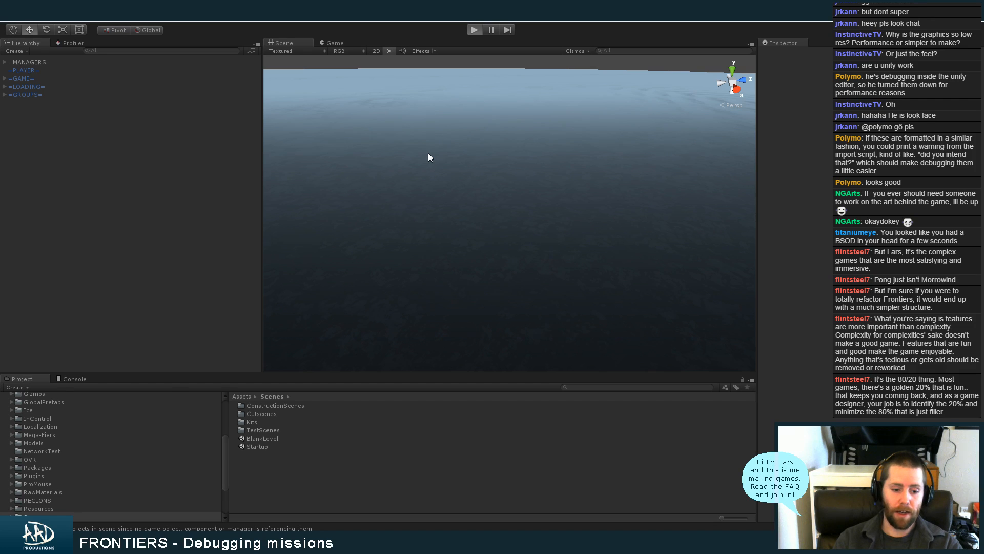
pyautogui.hotkey('ctrl', 'p')
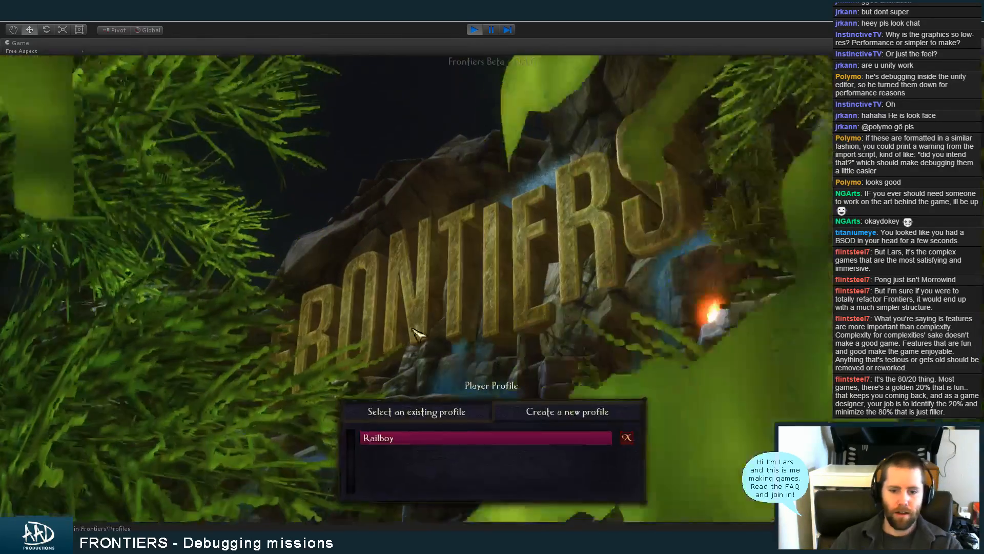
pyautogui.click(417, 437)
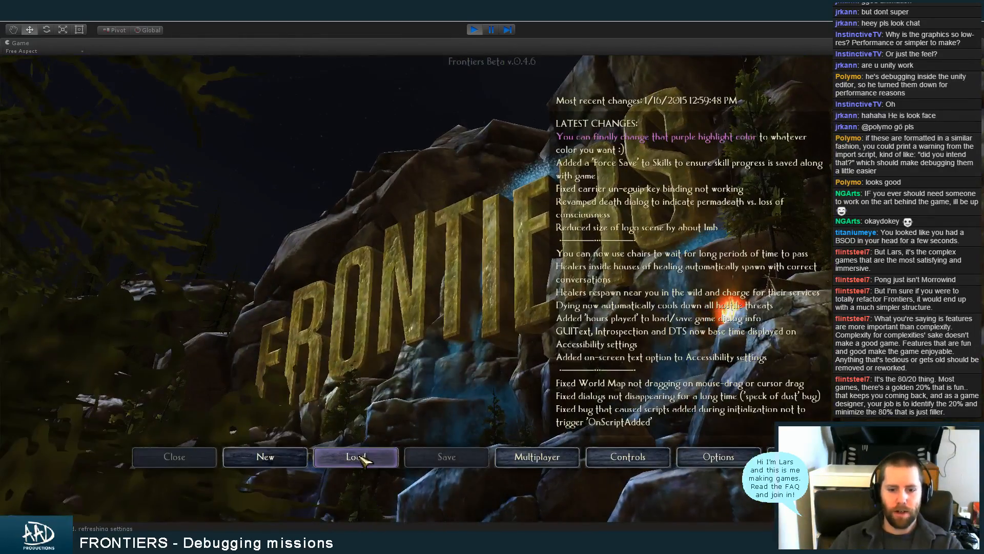
pyautogui.click(359, 457)
pyautogui.click(364, 185)
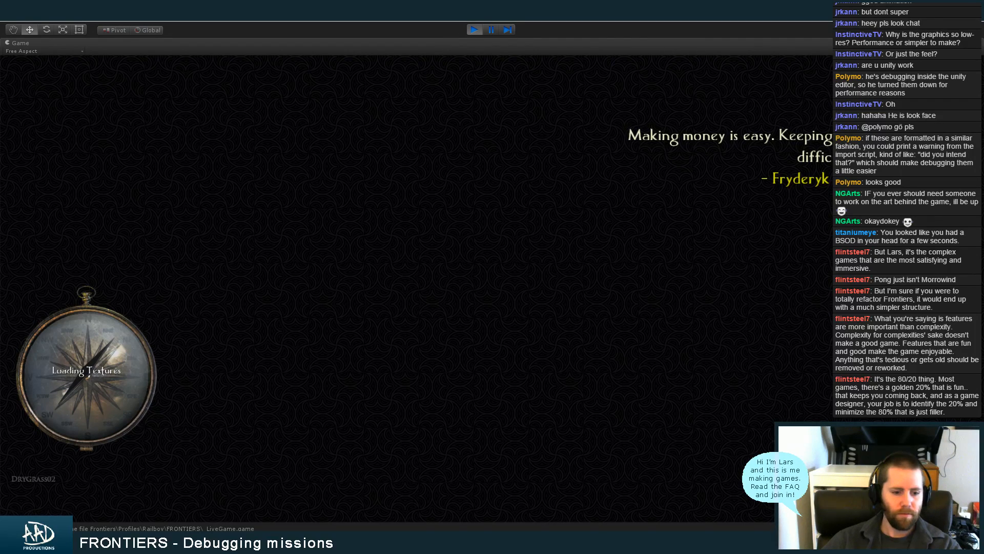
pyautogui.hotkey('alt', 'Tab')
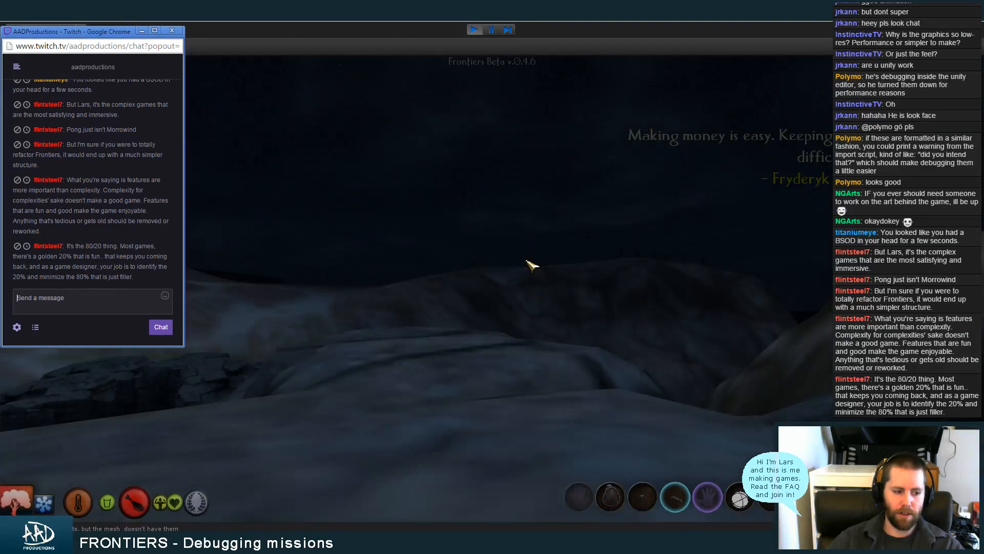
pyautogui.click(483, 369)
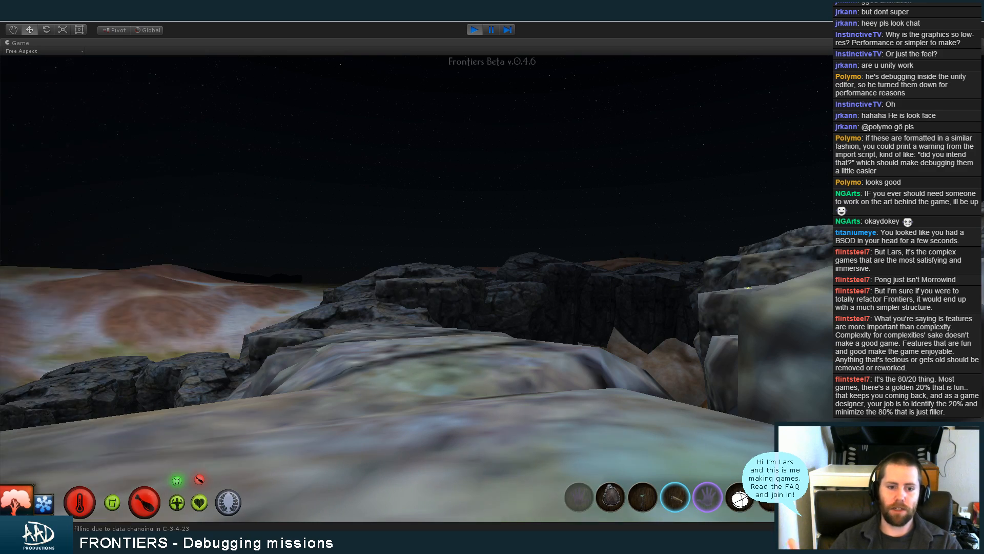
# Walk across the rocks above the dam to Gosgin and start a conversation with him
pyautogui.scroll(-1, 493, 289)
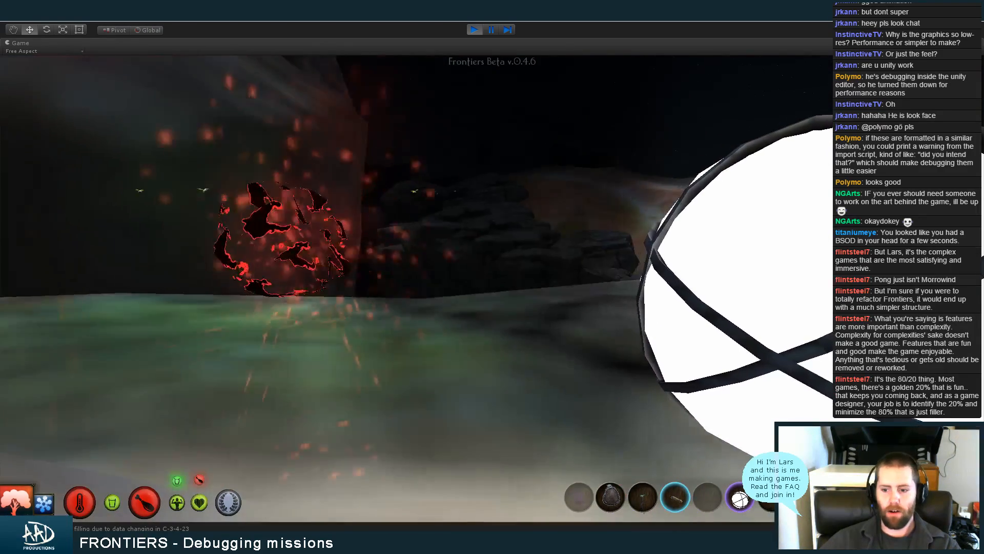
pyautogui.scroll(1, 492, 288)
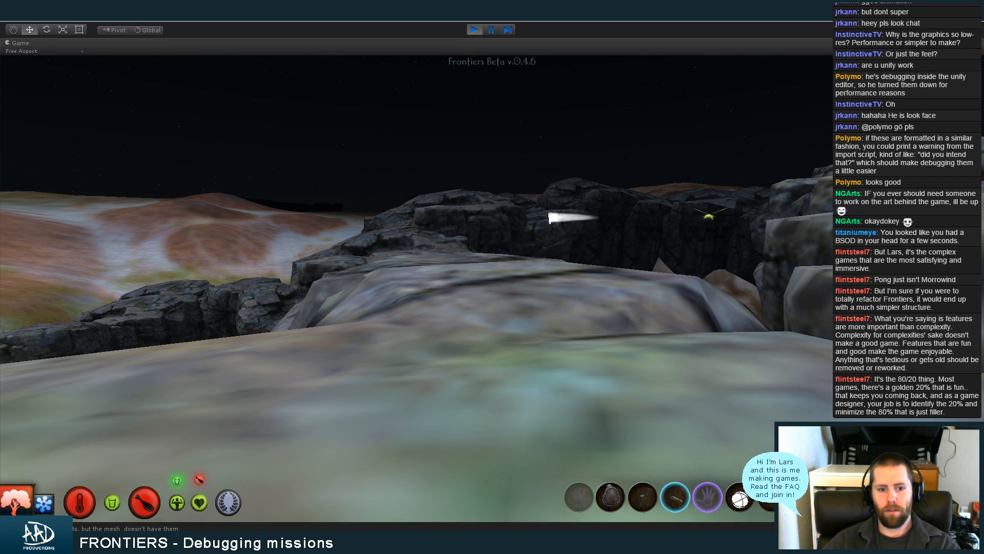
pyautogui.press('w')
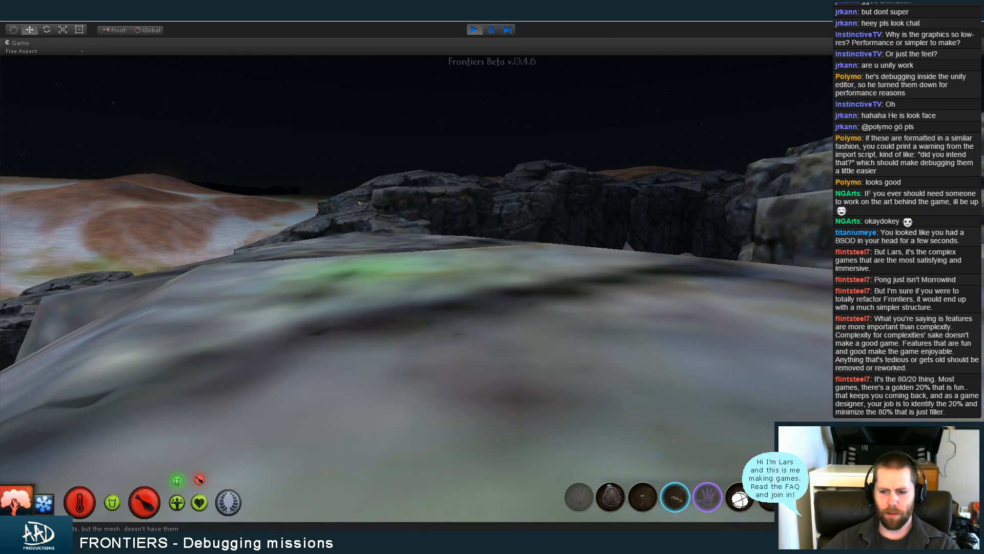
pyautogui.press('w')
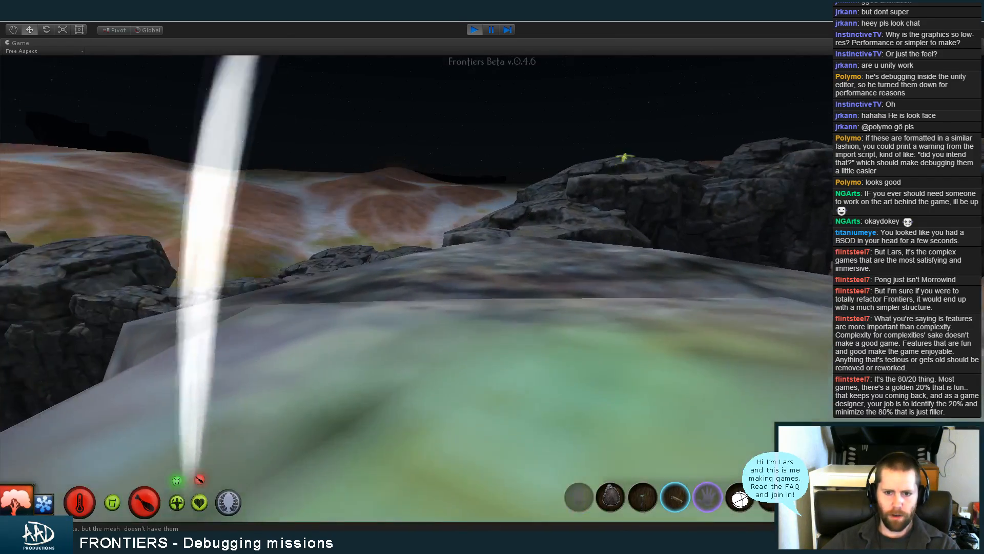
pyautogui.press('w')
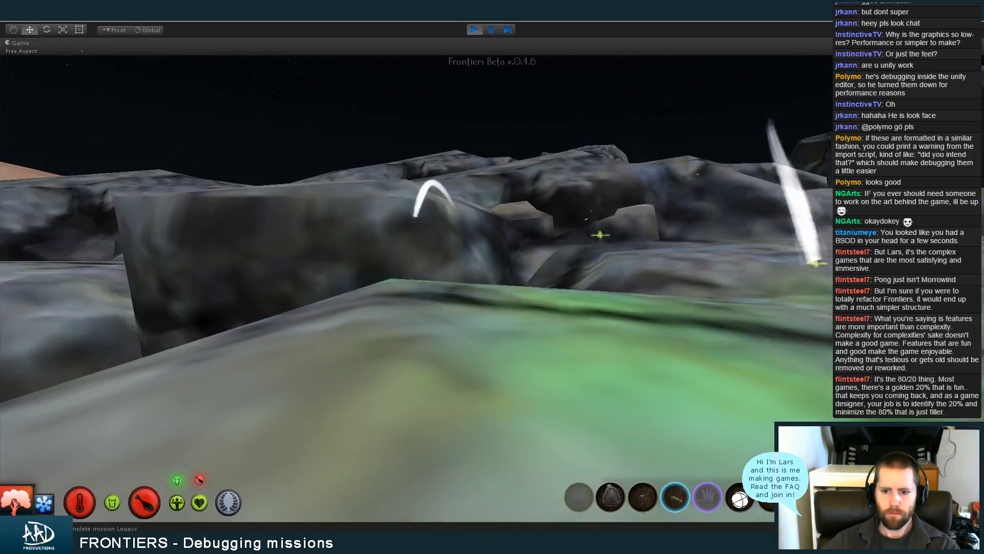
pyautogui.press('w')
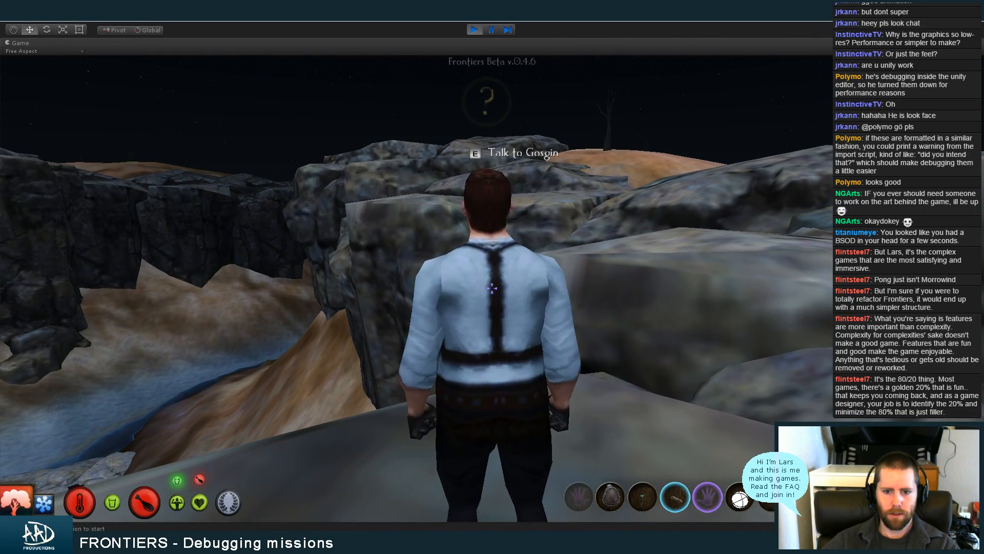
pyautogui.click(493, 288)
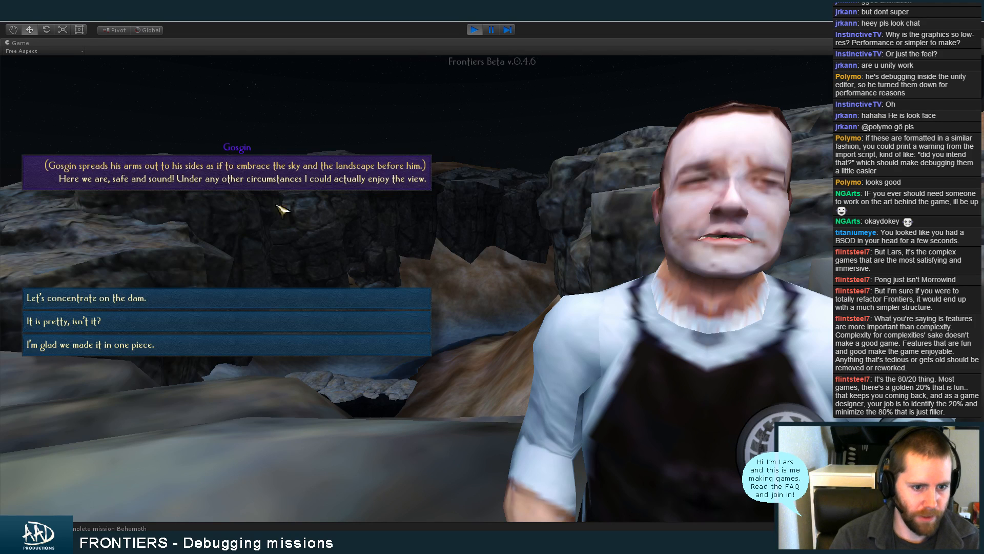
# Reply "I'm glad we made it in one piece.", choose "(Wait.)", and continue through Gosgin's explanation of the three dam targets
pyautogui.click(236, 349)
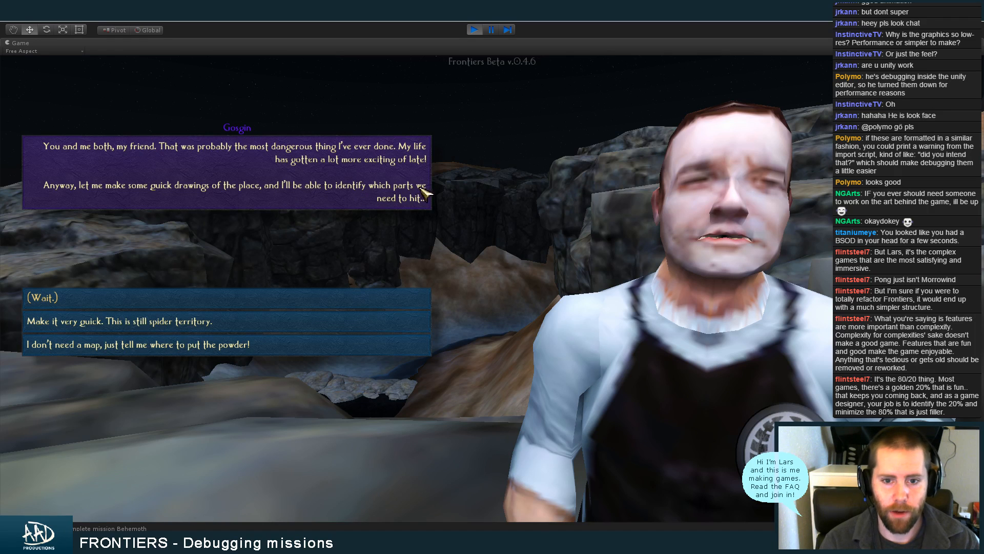
pyautogui.click(197, 304)
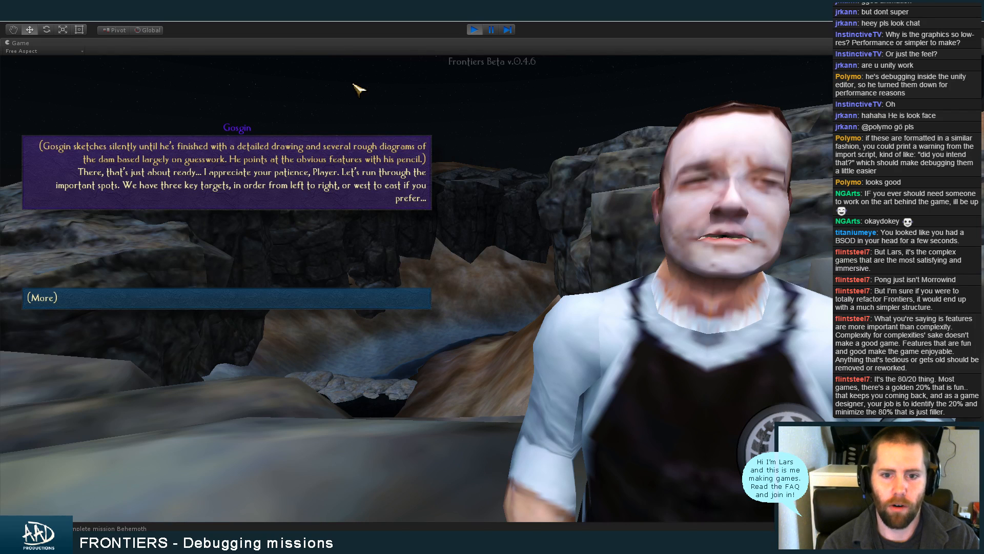
pyautogui.click(166, 306)
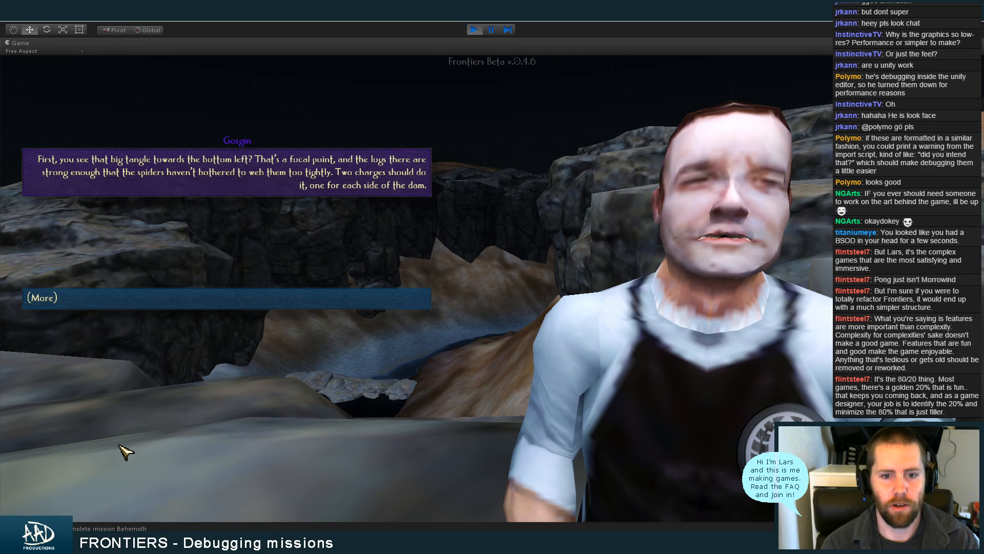
pyautogui.click(211, 302)
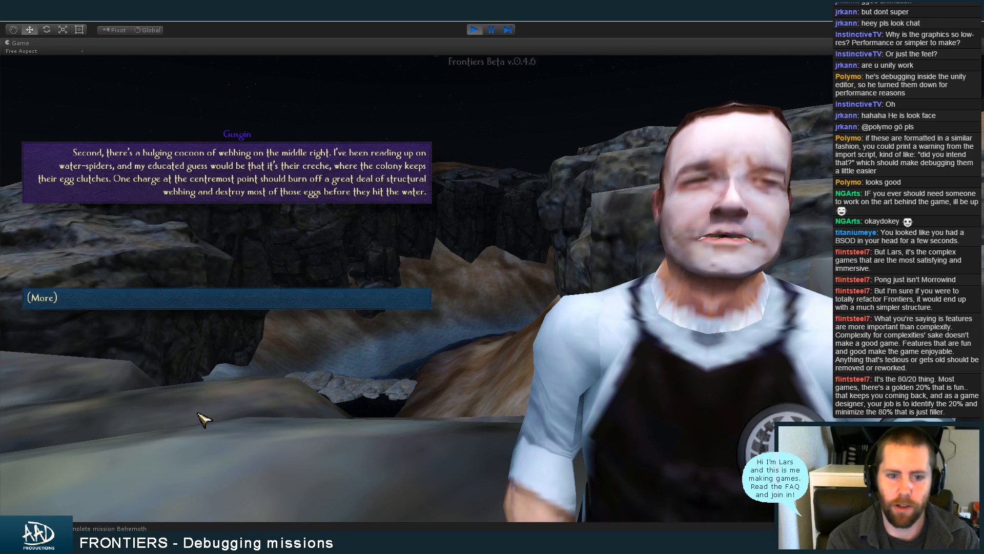
pyautogui.click(180, 305)
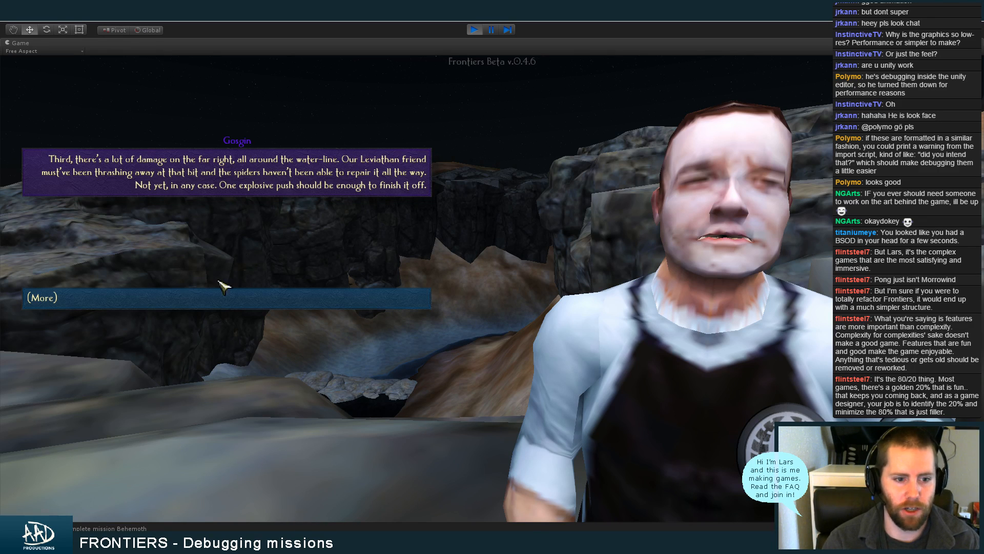
pyautogui.click(220, 297)
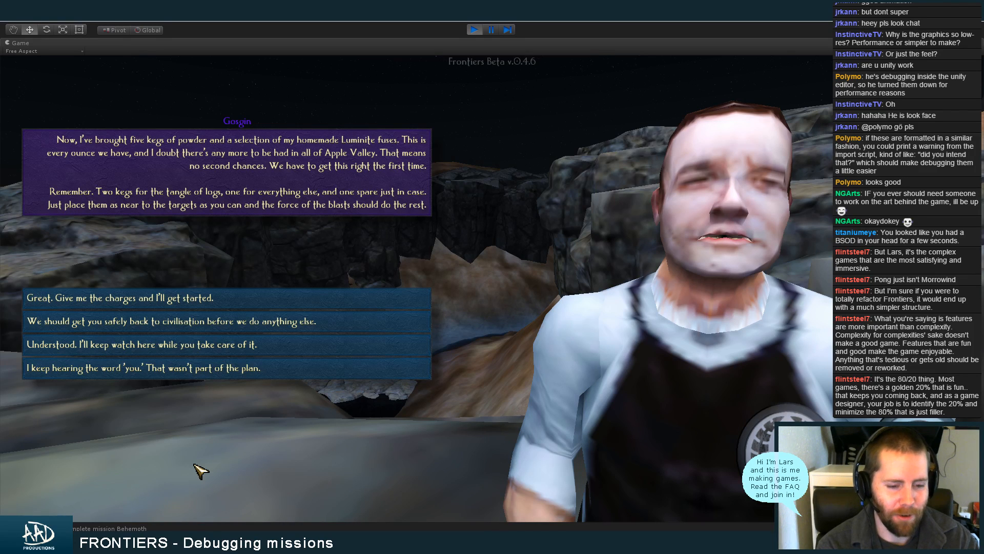
# Answer "Understood. I'll keep watch here while you take care of it.", continue, answer "Understood. I'll take care of it.", and leave the conversation
pyautogui.click(250, 351)
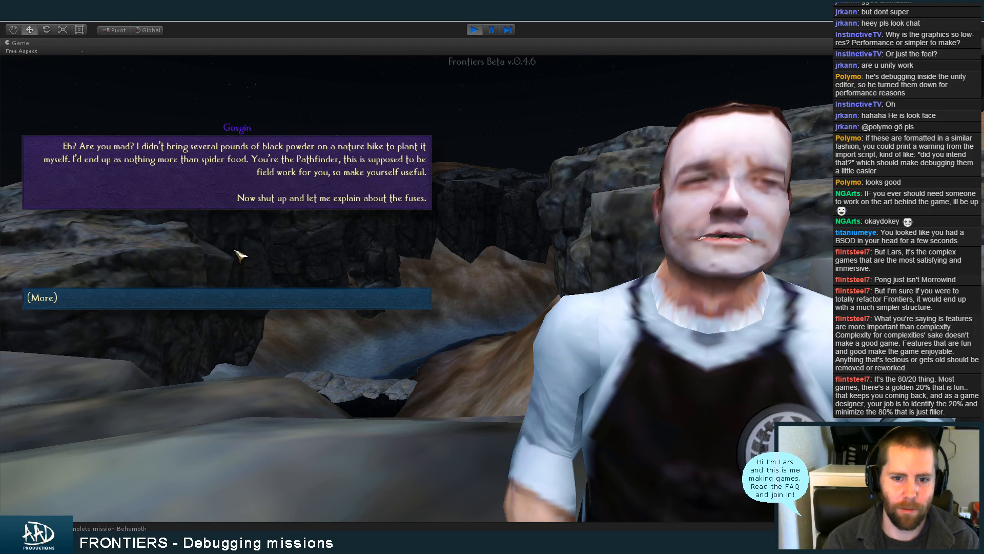
pyautogui.click(218, 304)
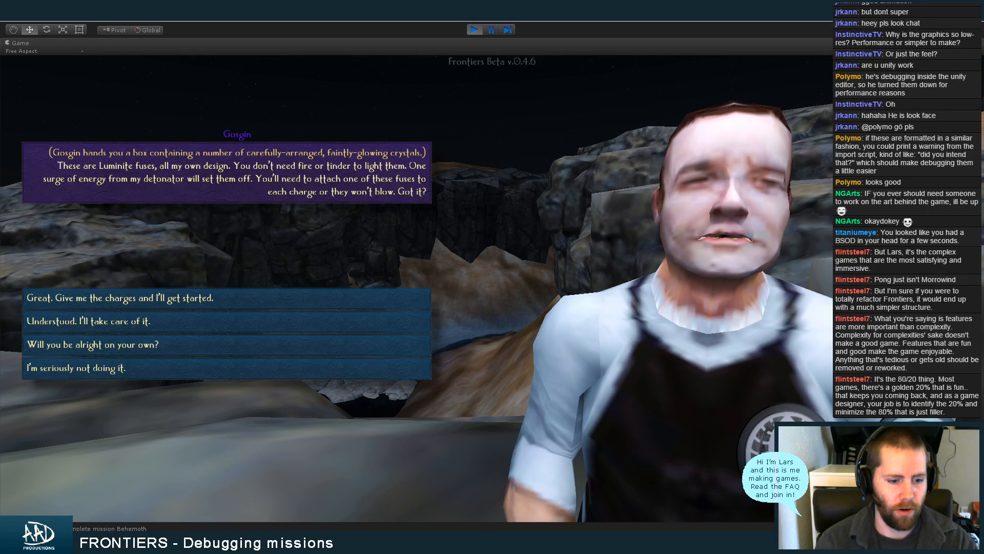
pyautogui.click(123, 543)
pyautogui.click(222, 419)
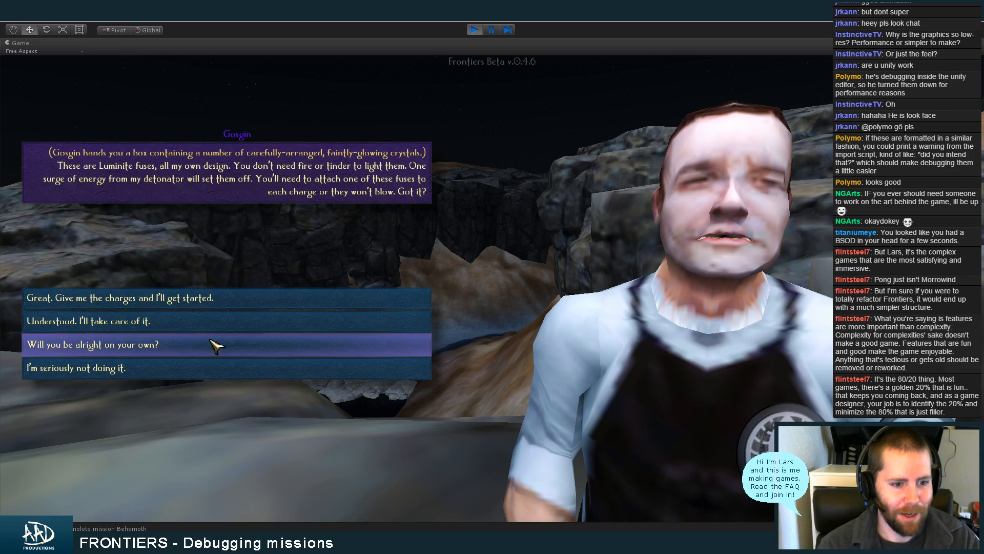
pyautogui.click(276, 327)
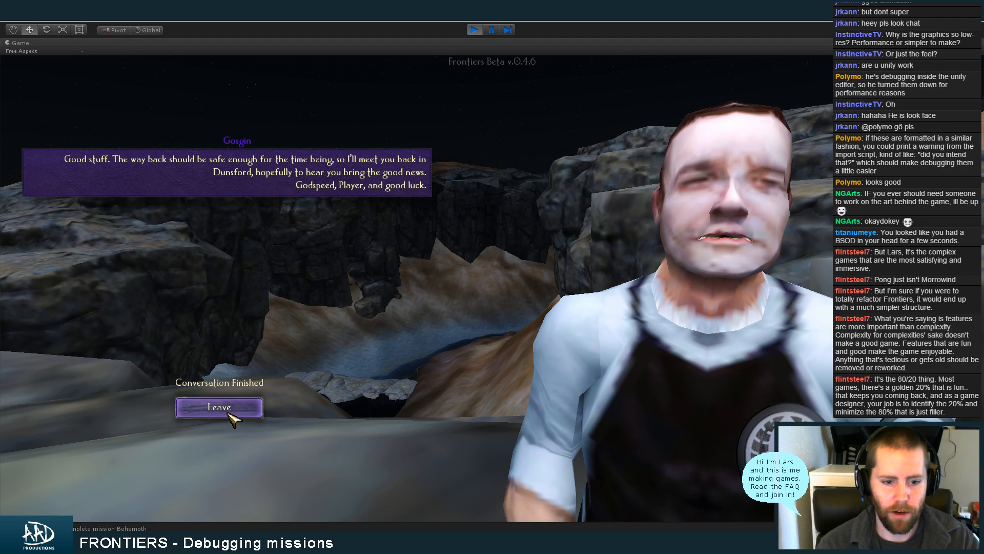
pyautogui.click(230, 410)
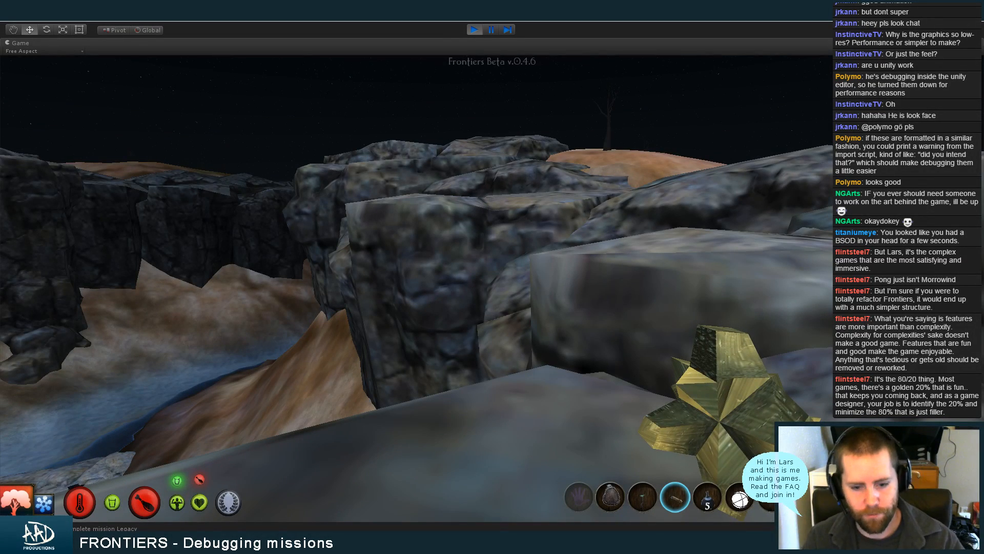
# Move over the rocks by the dam and cycle through the carried items until the held star-shaped object is put away
pyautogui.press('w')
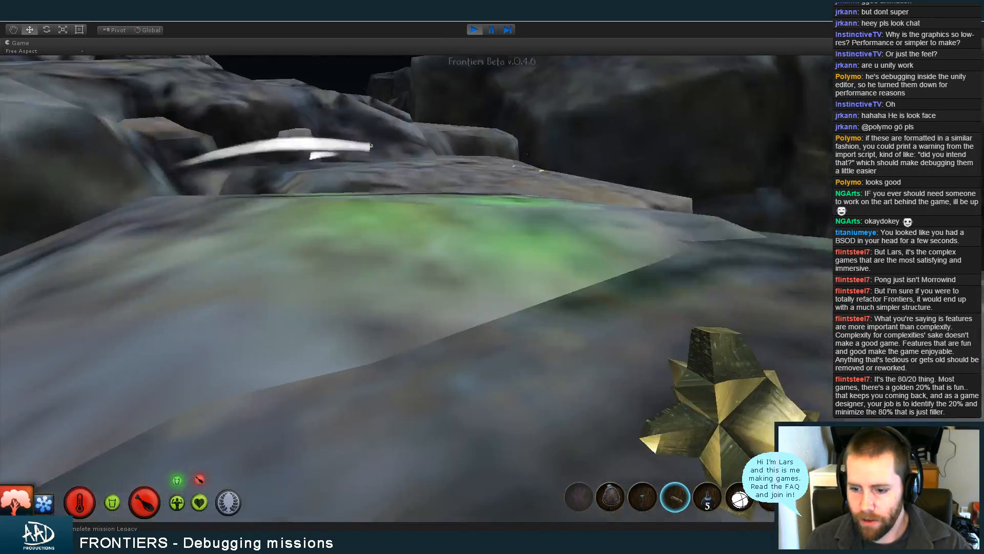
pyautogui.scroll(1, 416, 289)
pyautogui.scroll(1, 417, 288)
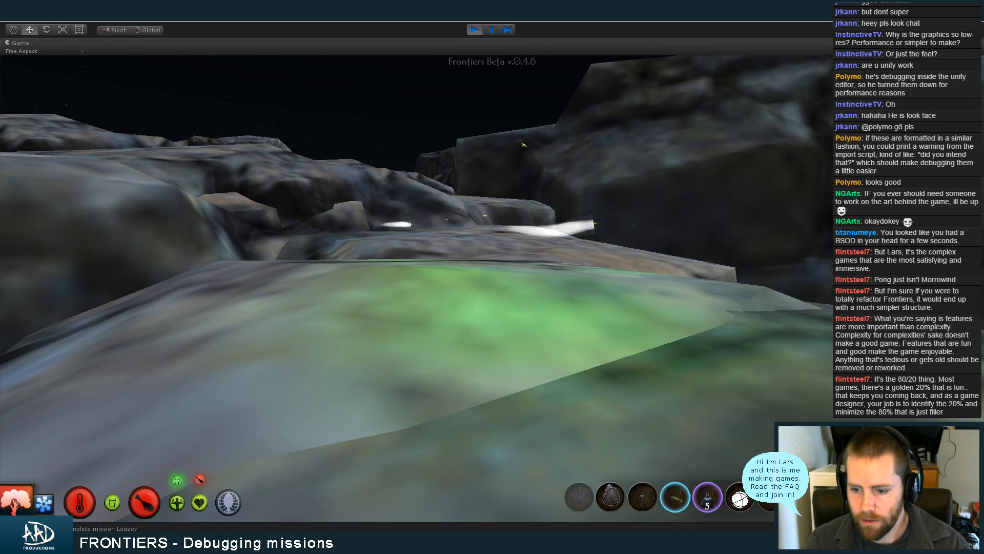
pyautogui.scroll(1, 417, 289)
pyautogui.scroll(1, 417, 288)
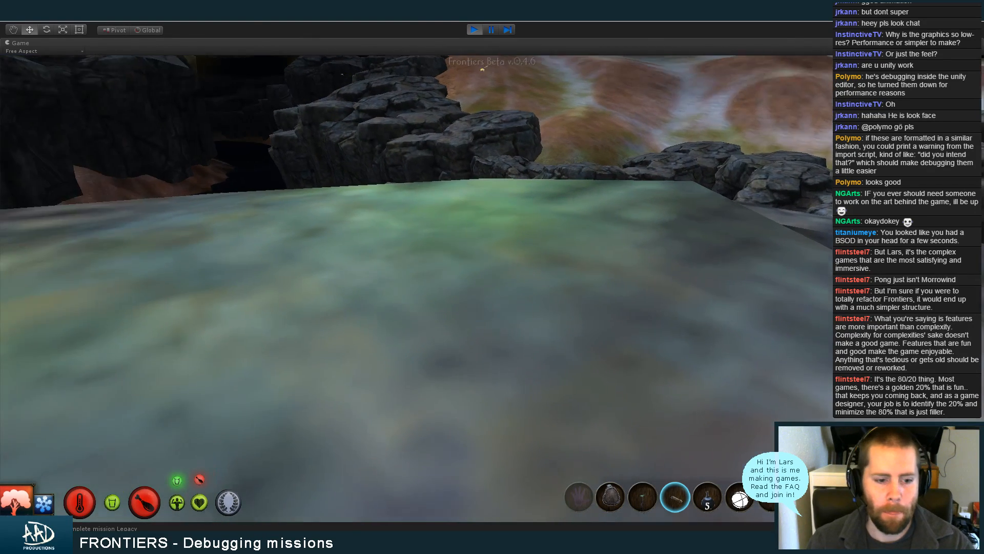
# Save the game under the new name "ExplodingDam" and return to play
pyautogui.press('Escape')
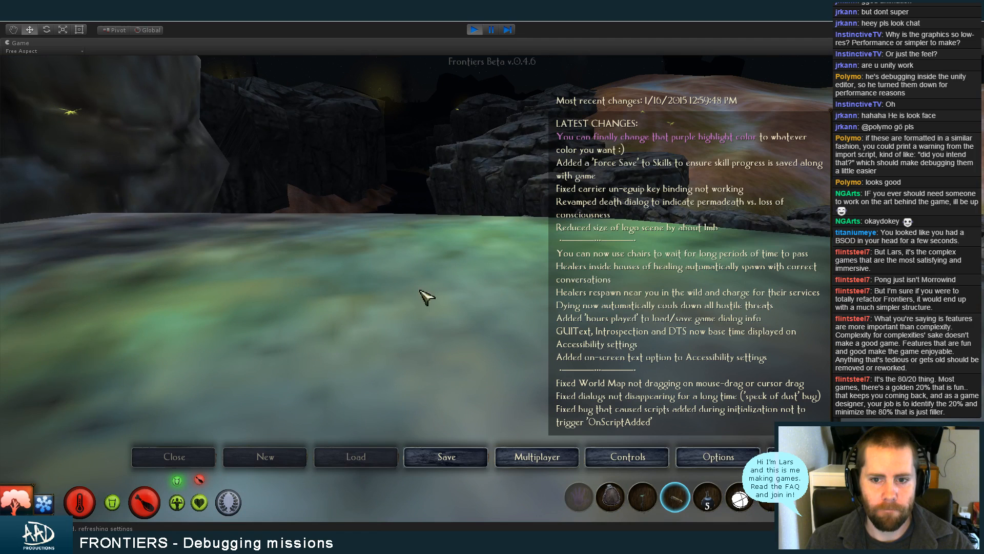
pyautogui.click(447, 455)
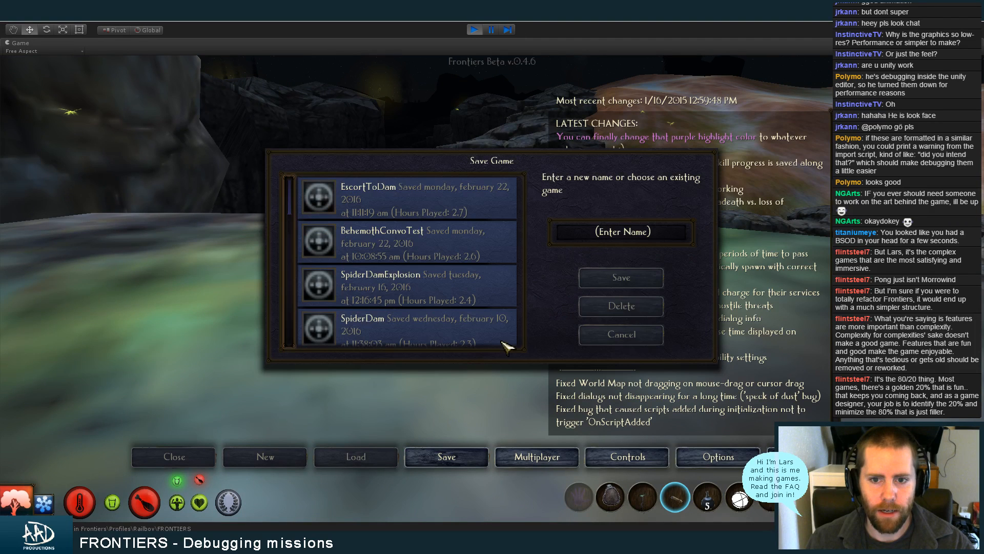
pyautogui.click(589, 233)
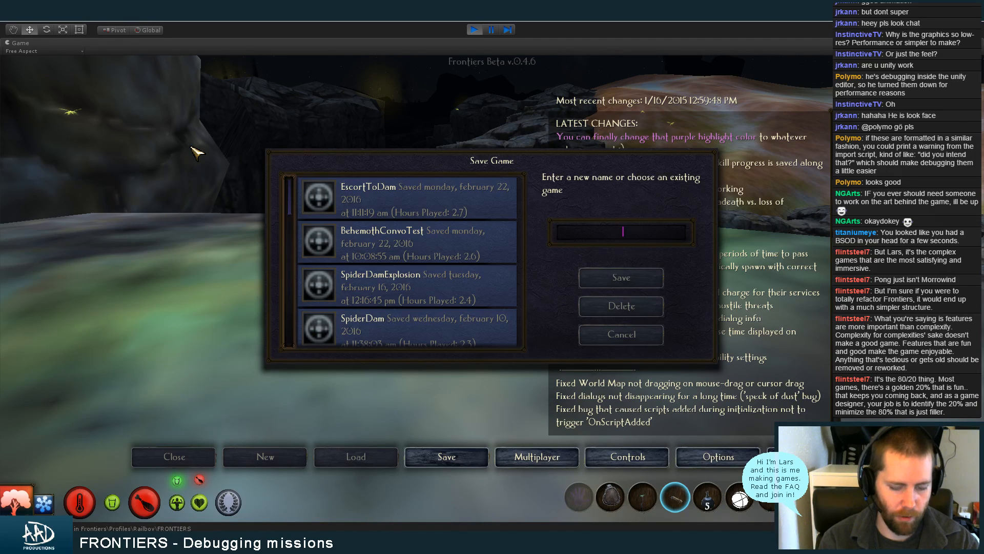
pyautogui.write('ExplodingDam')
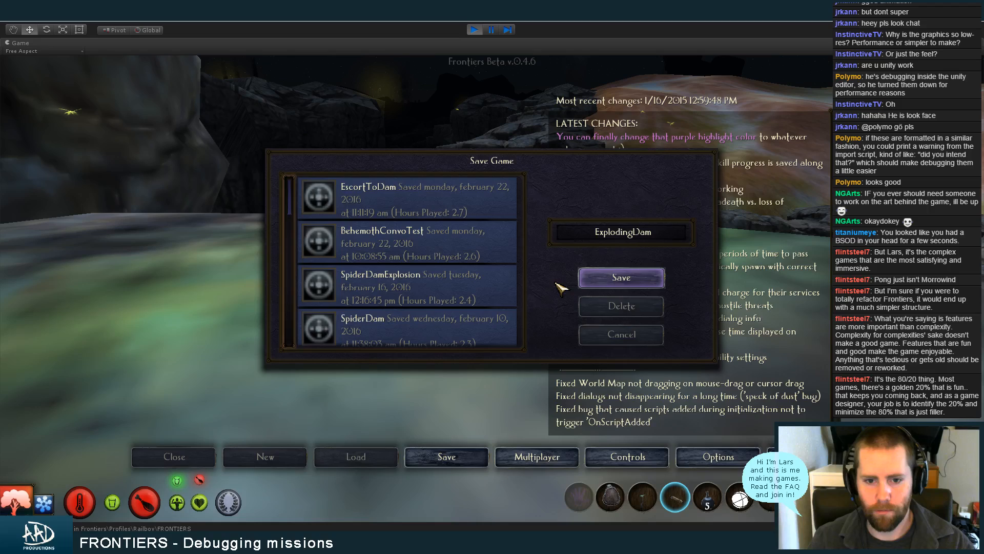
pyautogui.press('Escape')
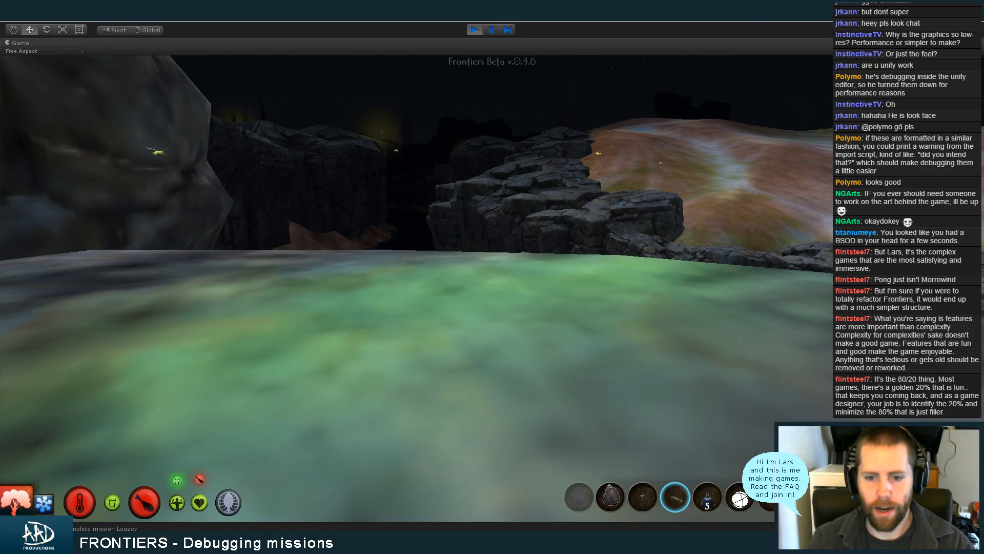
# Walk over the rocks to the edge overlooking the water spider dam and get down to the muddy bank
pyautogui.press('w')
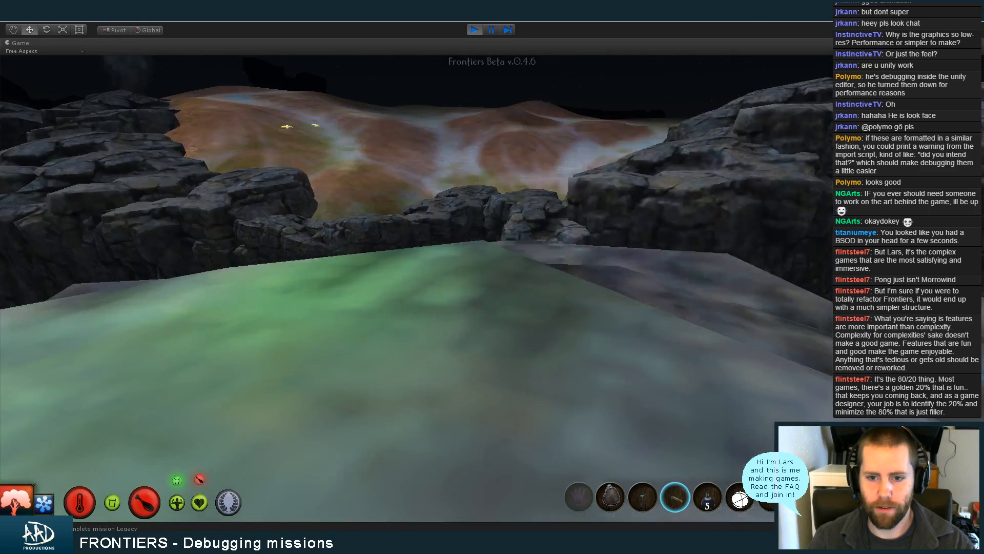
pyautogui.press('w')
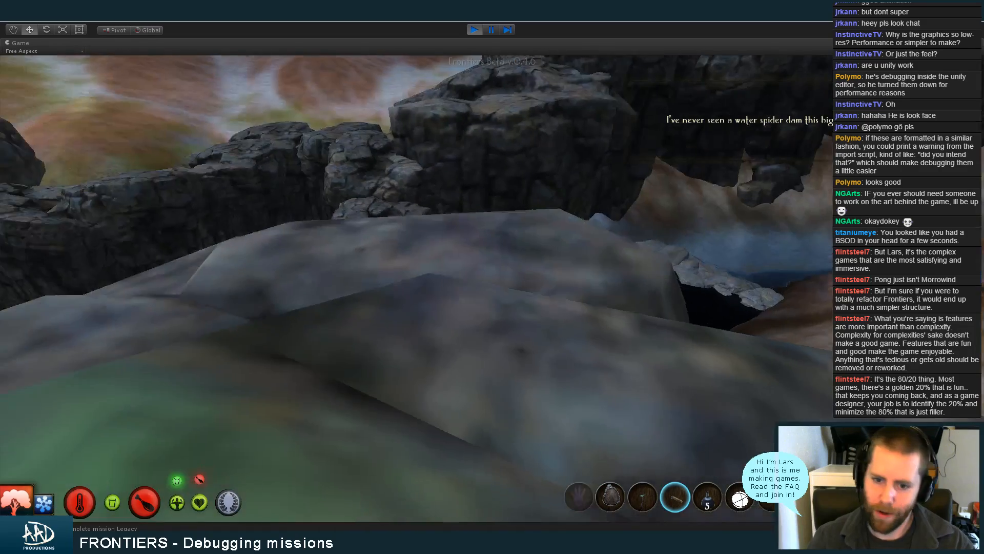
pyautogui.press('w')
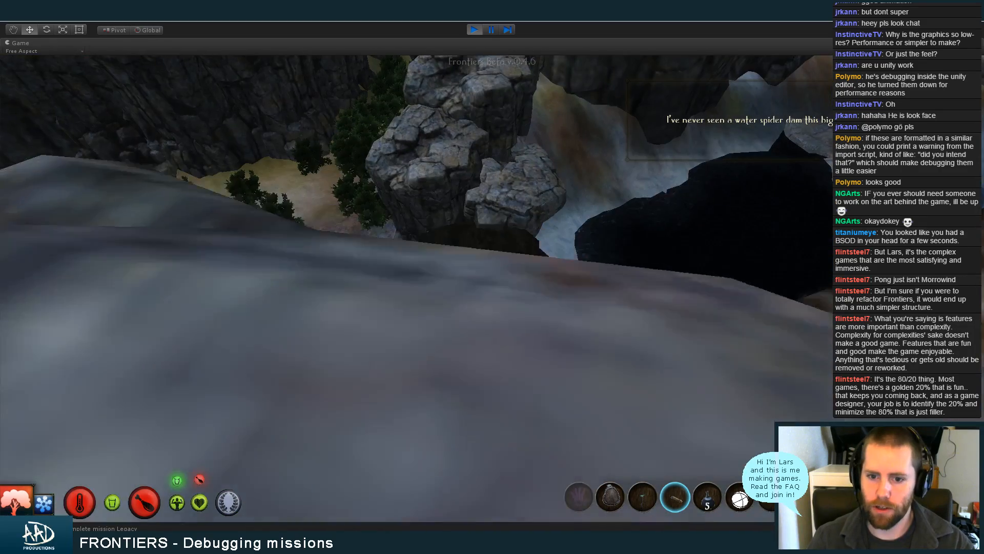
pyautogui.press('w')
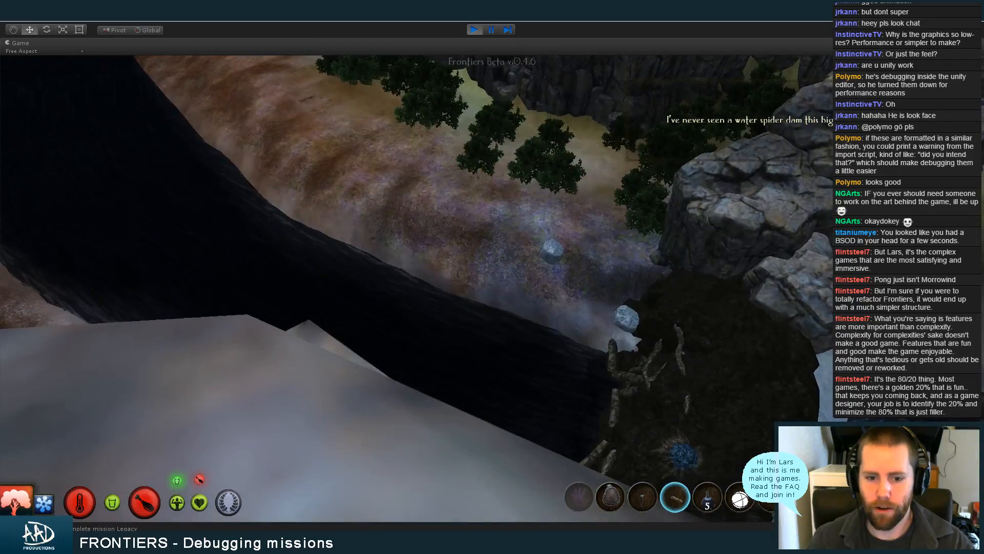
pyautogui.press('w')
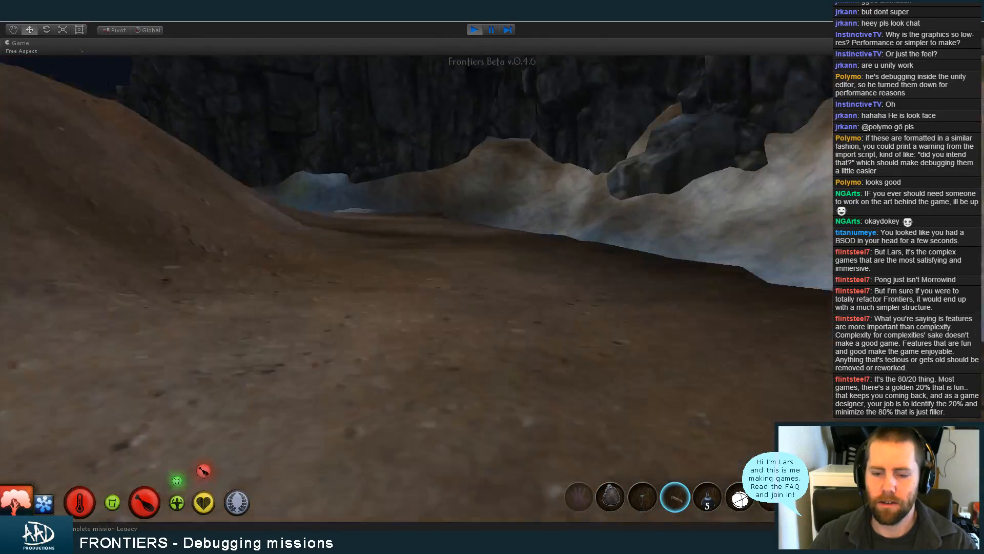
# Follow the bank past the boulders to the dark dam wall, showing and hiding the debug read-out on the way
pyautogui.press('w')
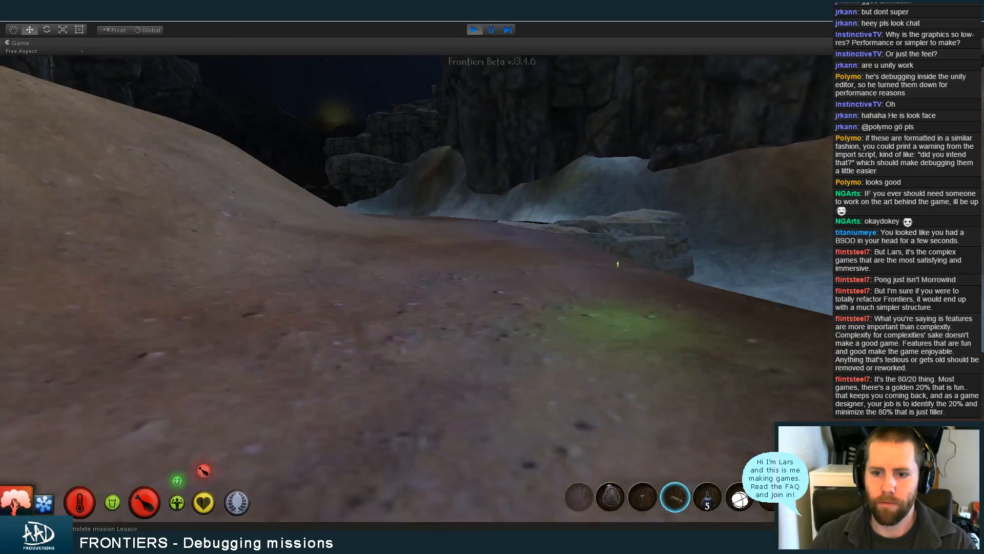
pyautogui.press('w')
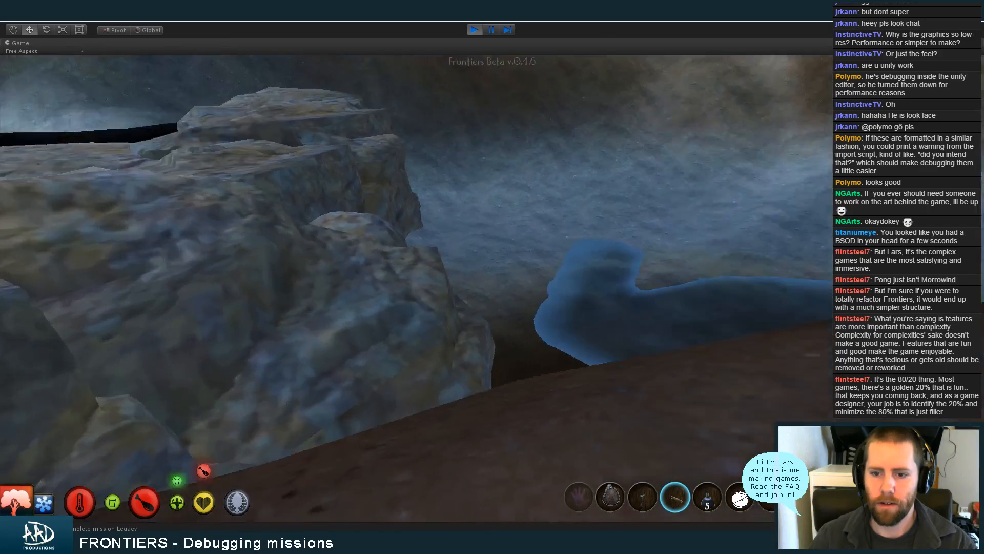
pyautogui.press('w')
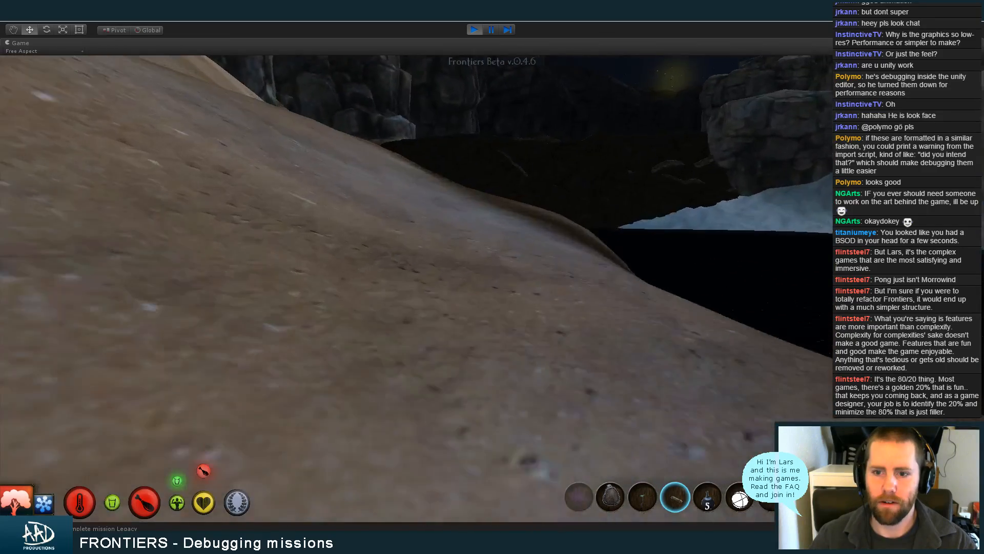
pyautogui.press('w')
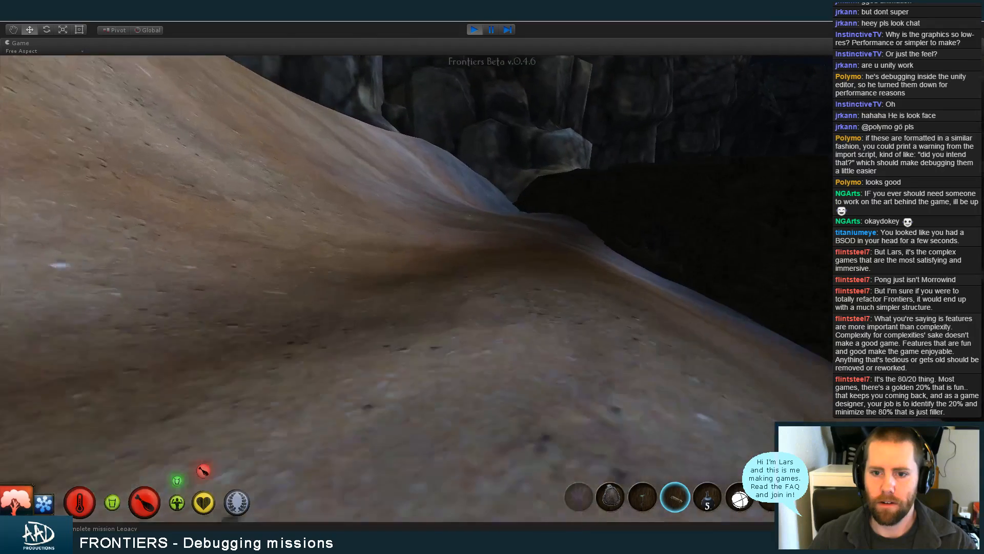
pyautogui.press('w')
pyautogui.press('`')
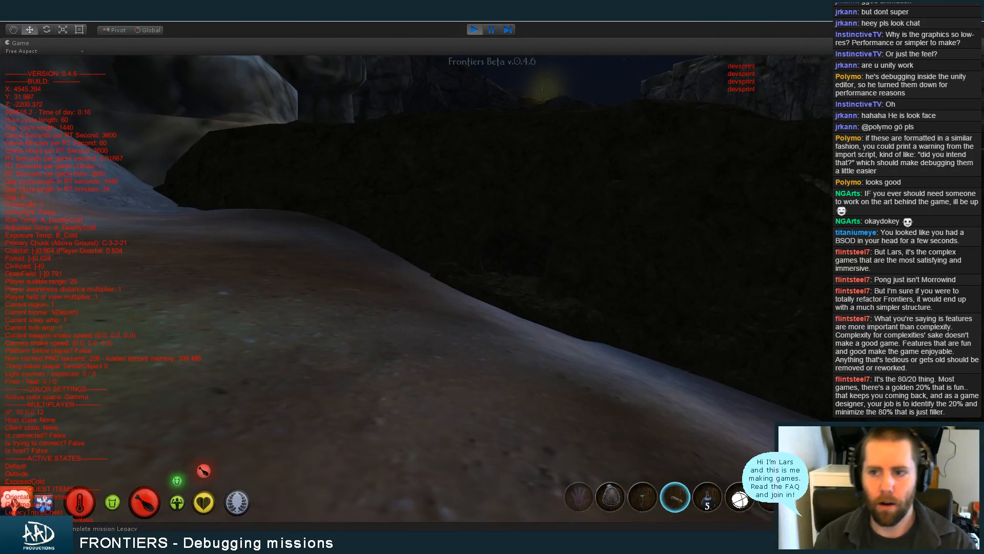
pyautogui.press('`')
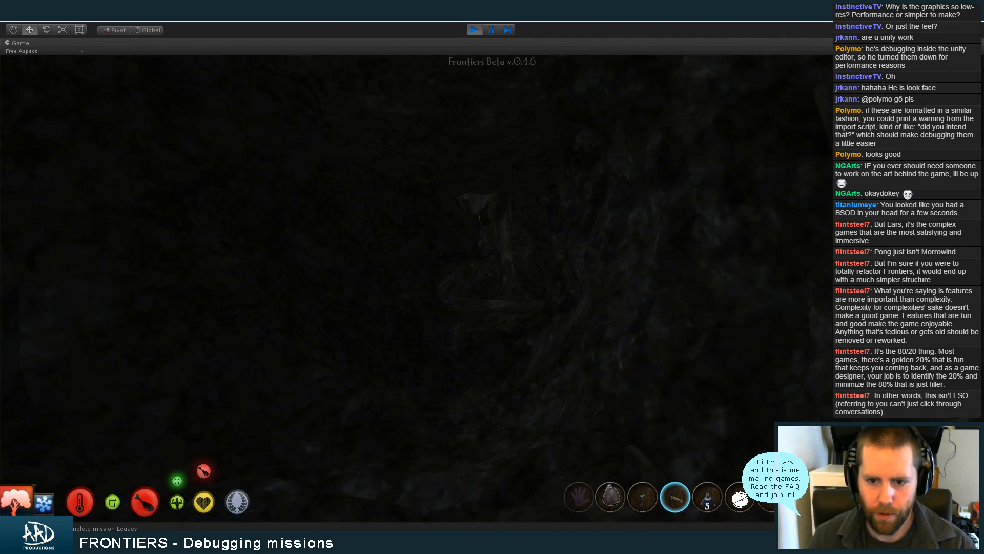
# Go through the dark tunnel inside the dam and out through its opening onto the slope
pyautogui.press('w')
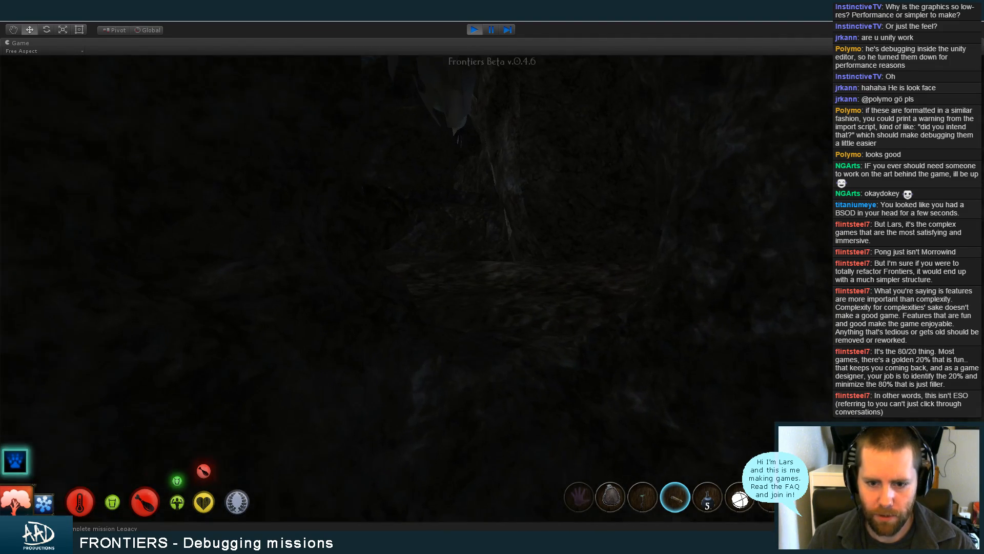
pyautogui.press('w')
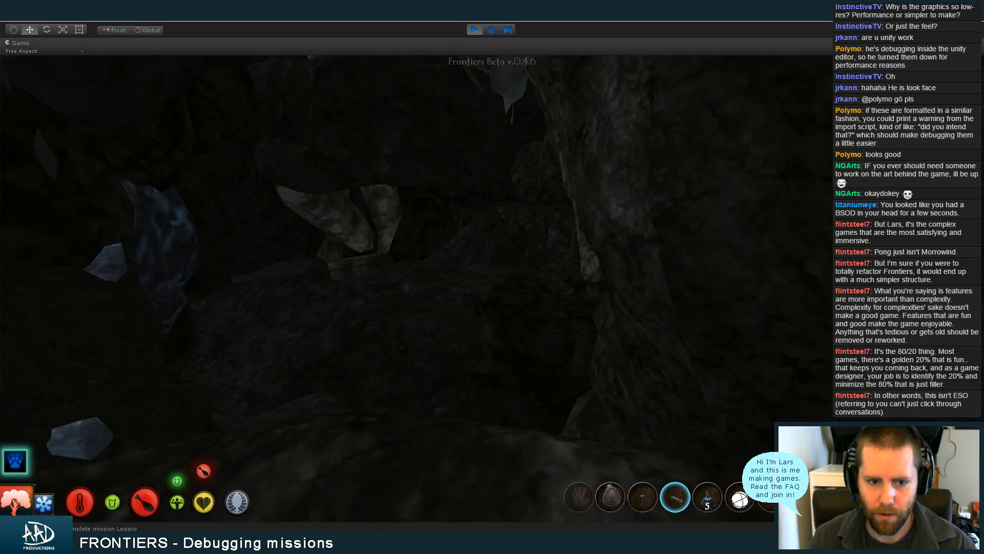
pyautogui.press('w')
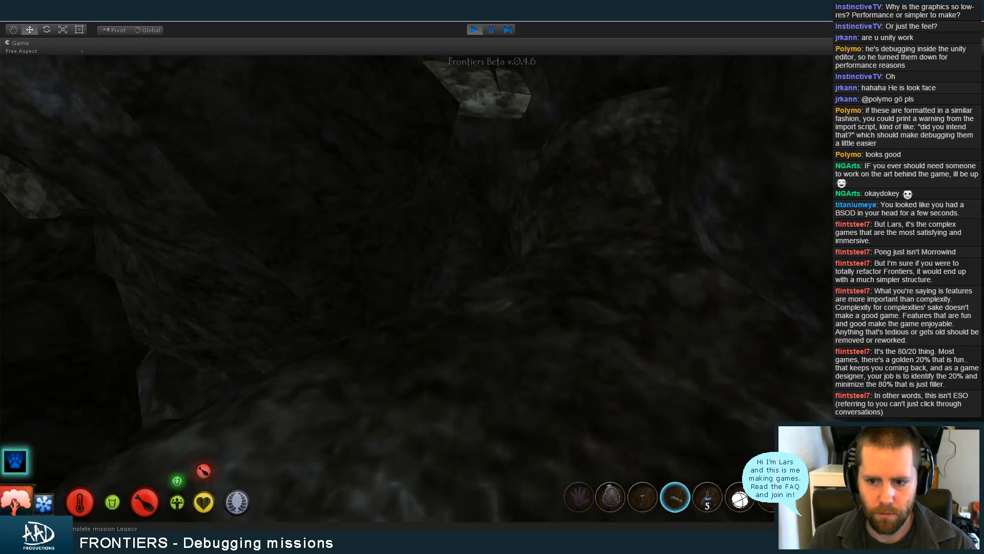
pyautogui.press('w')
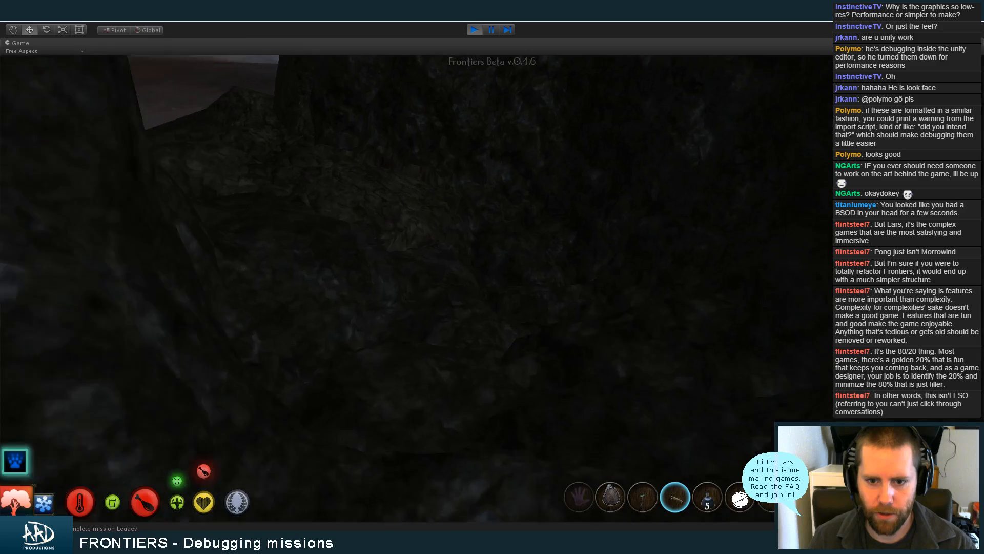
pyautogui.press('w')
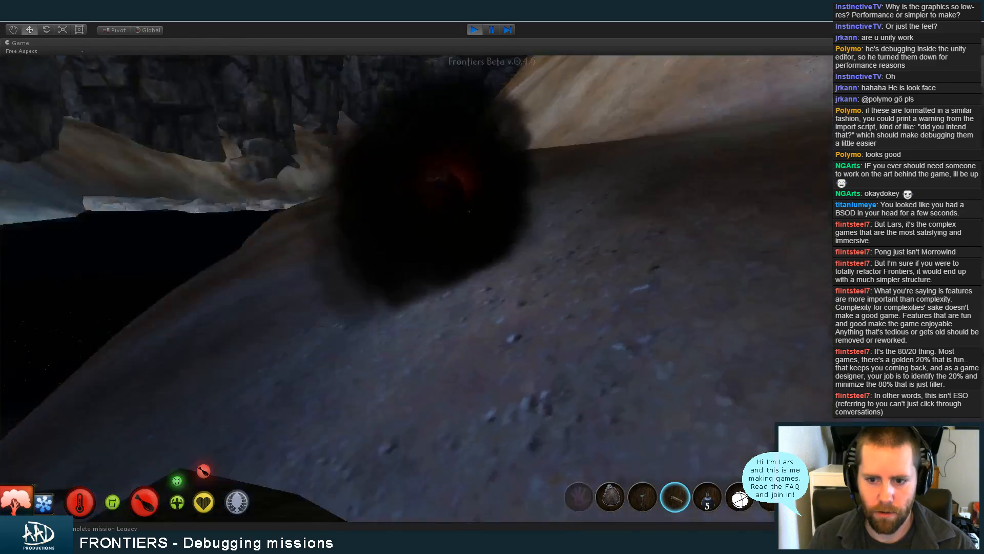
# Re-enter the dam tunnel from the slope and follow it back to the opening
pyautogui.press('w')
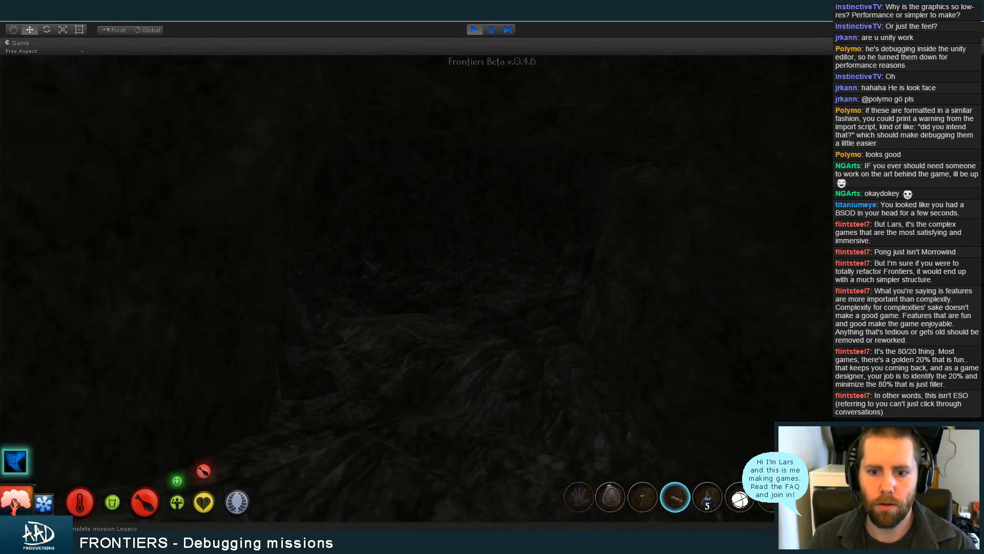
pyautogui.press('w')
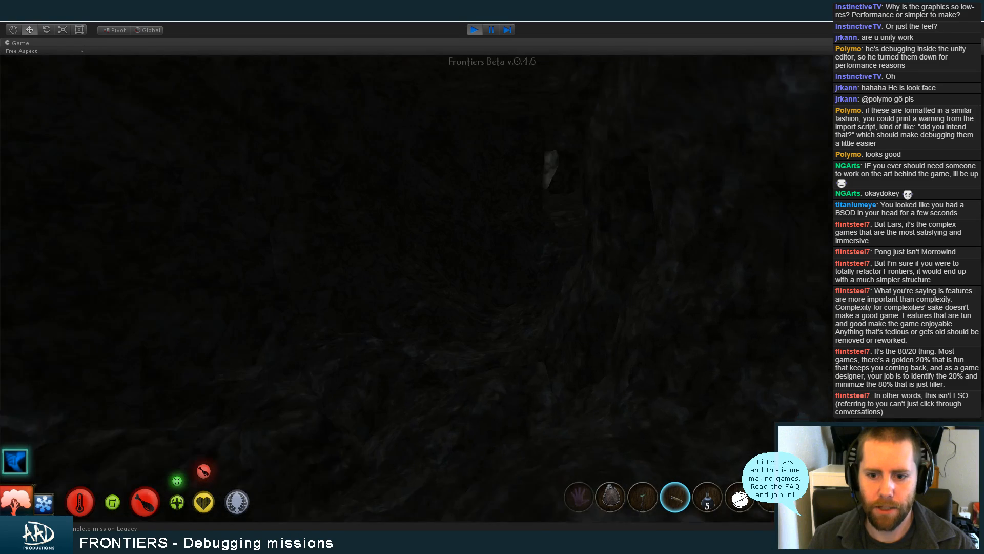
pyautogui.press('w')
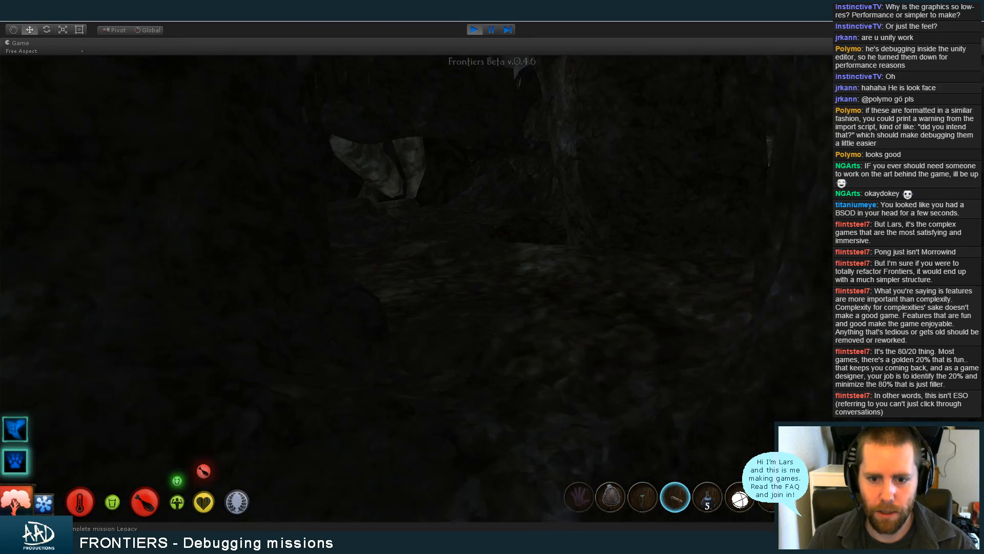
pyautogui.press('w')
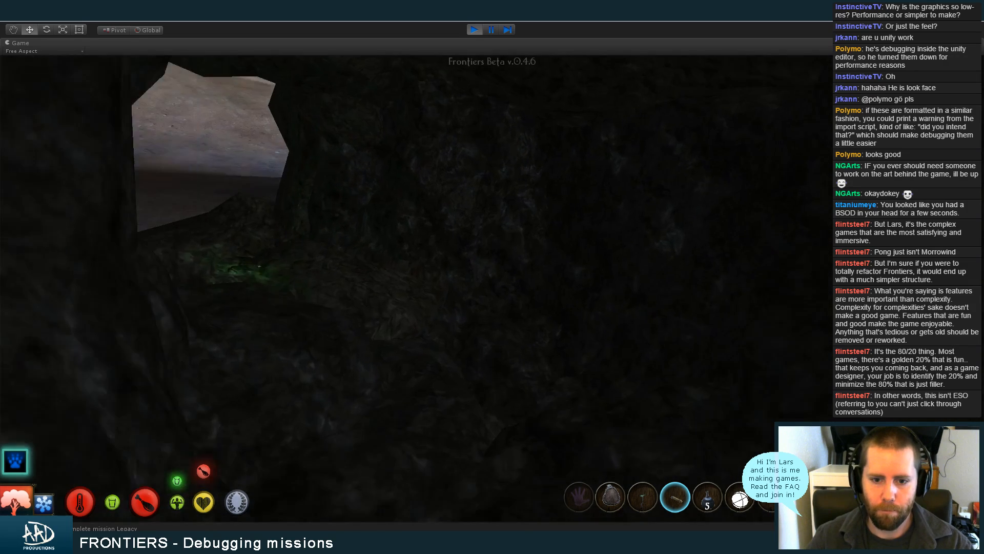
pyautogui.press('w')
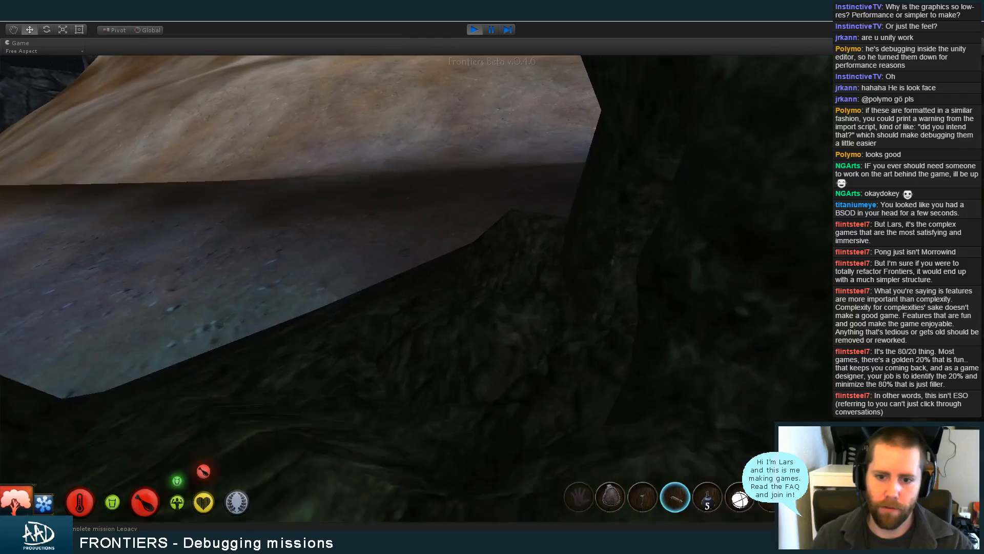
# Walk from the opening back through the dark dam tunnel and out onto the rocks beneath the night sky
pyautogui.press('w')
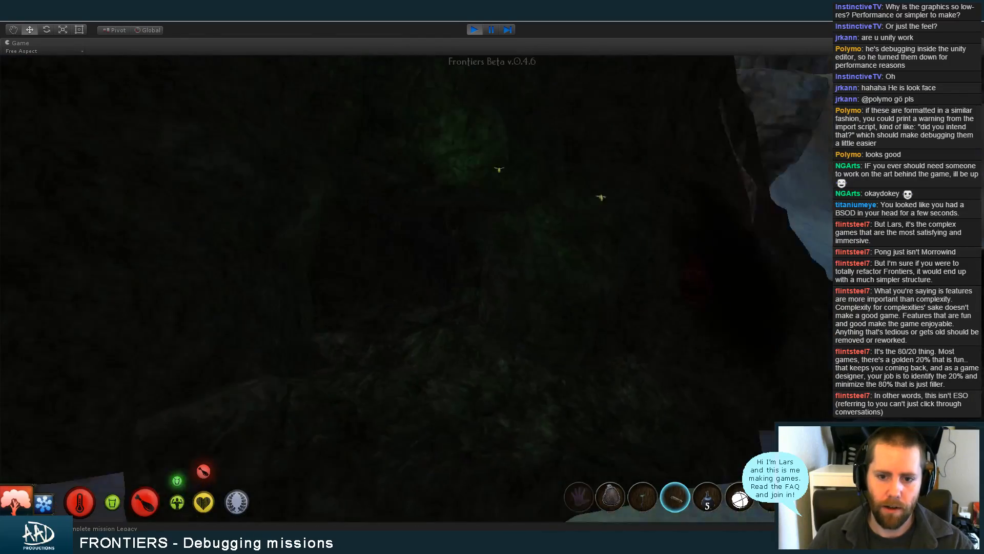
pyautogui.press('w')
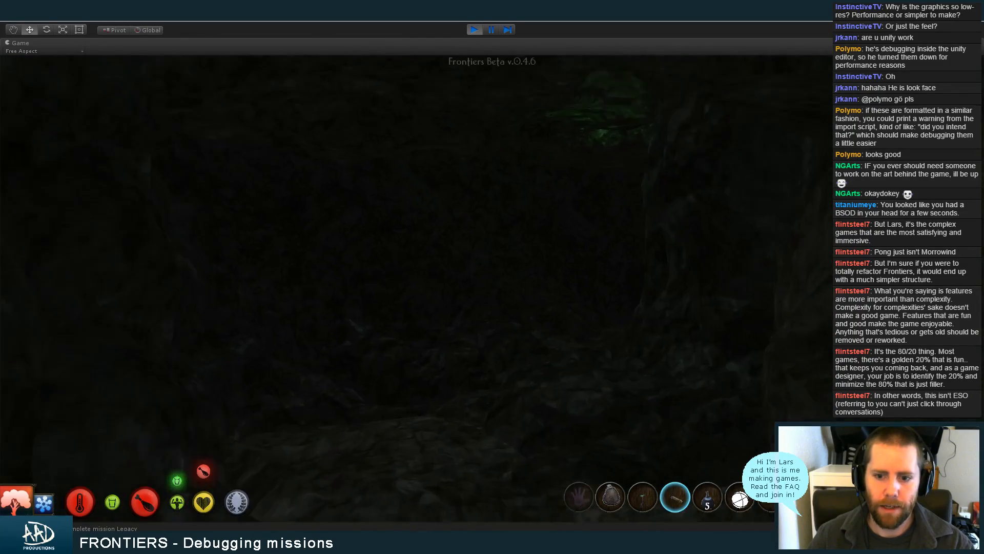
pyautogui.press('w')
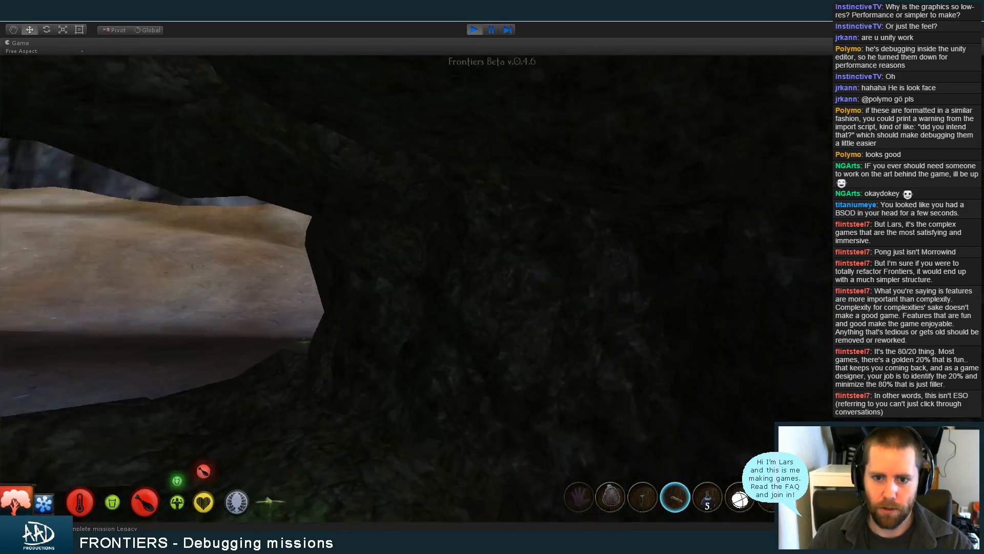
pyautogui.press('w')
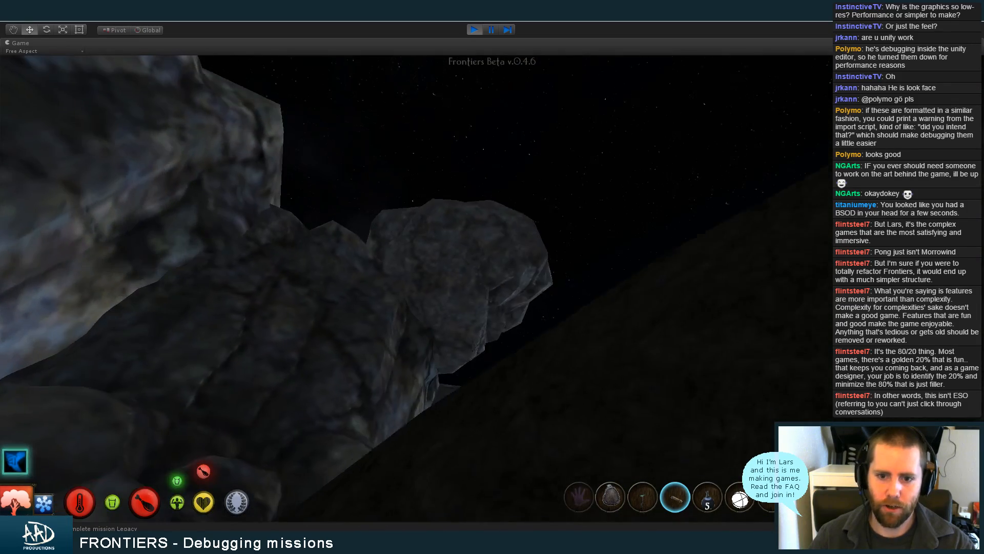
# Go back into the dam tunnel and follow it to the pale shapes and blue clusters in its interior
pyautogui.press('w')
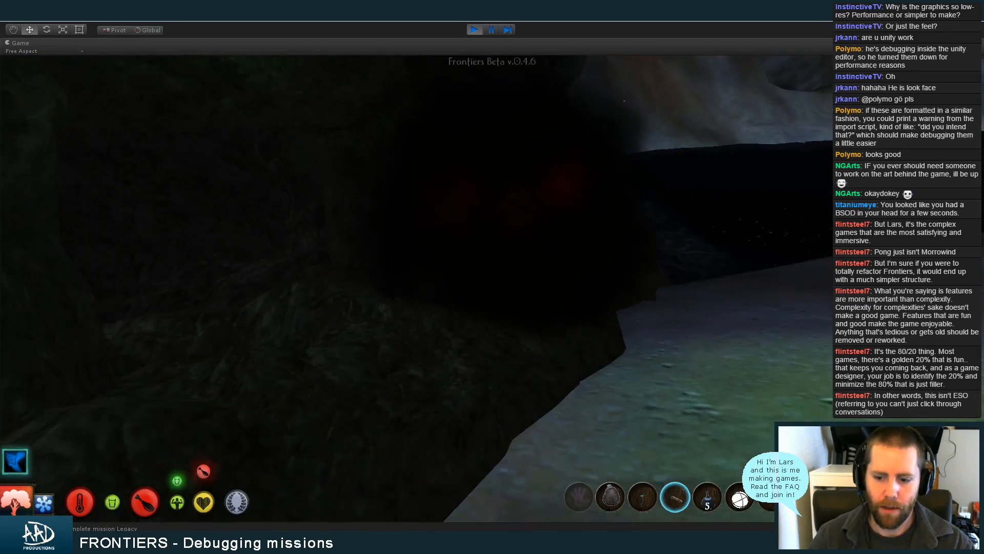
pyautogui.press('w')
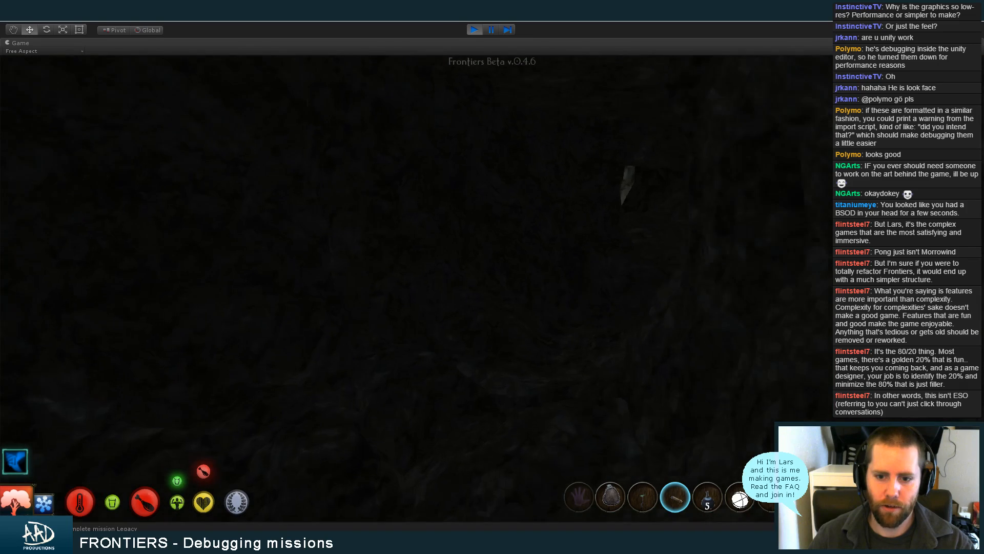
pyautogui.press('w')
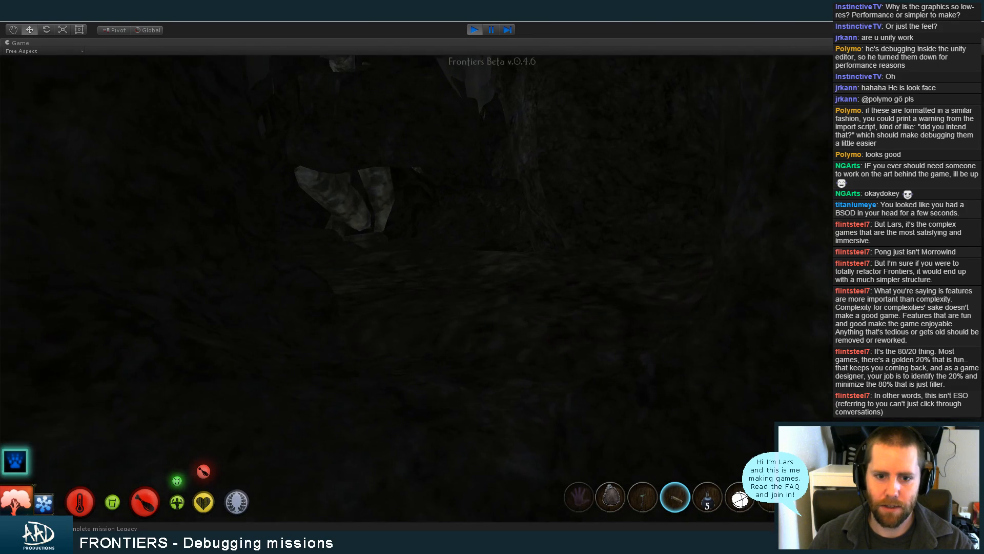
pyautogui.press('w')
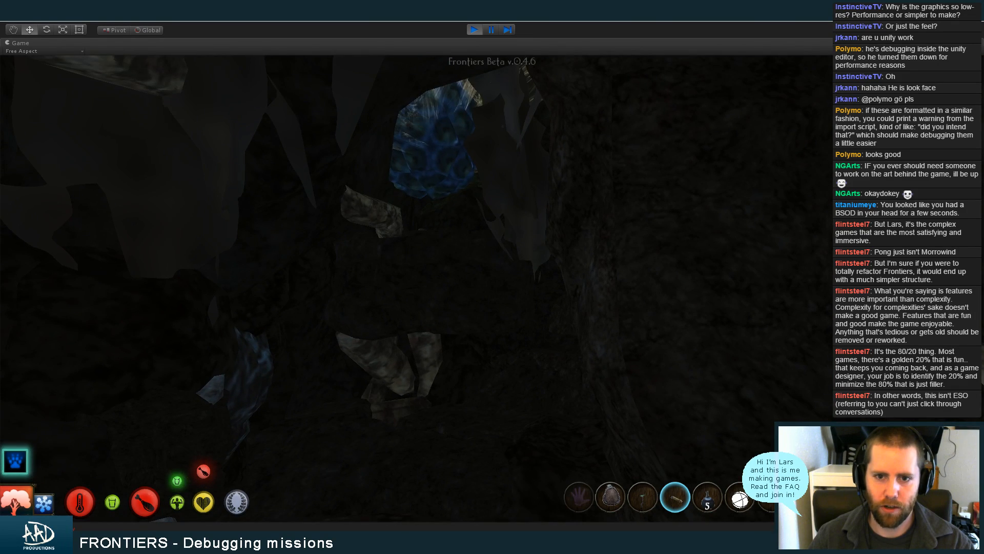
# Switch out of the game and dismiss the Unity Bug Reporter without sending the crash report
pyautogui.hotkey('alt', 'Tab')
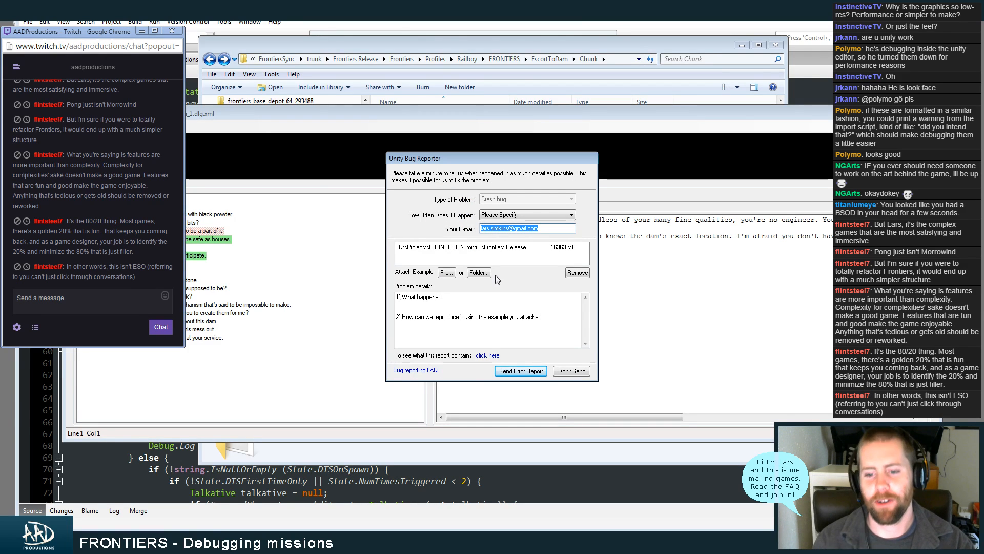
pyautogui.click(582, 373)
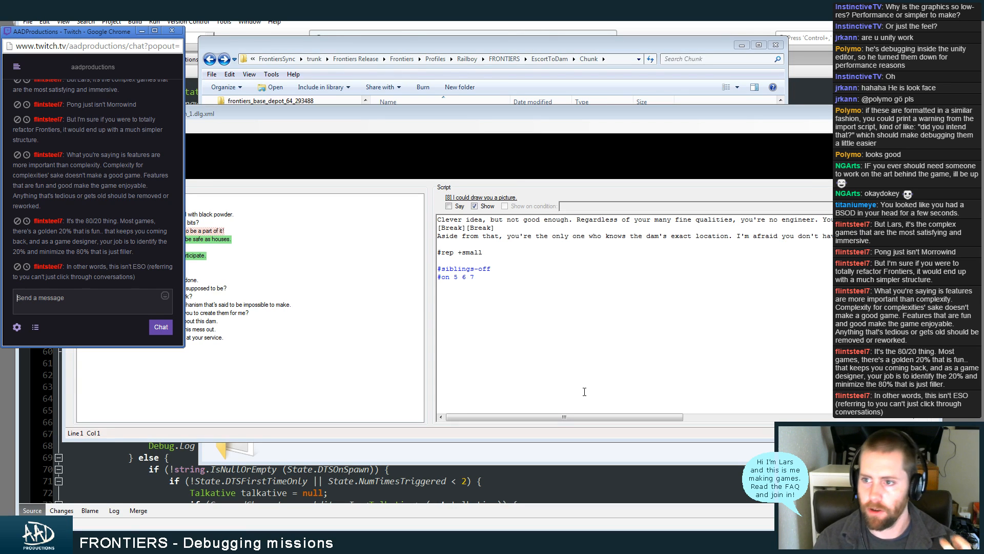
# Minimize the conversation editor, the Chunk folder window, the TriggerCharacterSpawn.cs code editor and the Behemoth.txt mission script
pyautogui.click(896, 111)
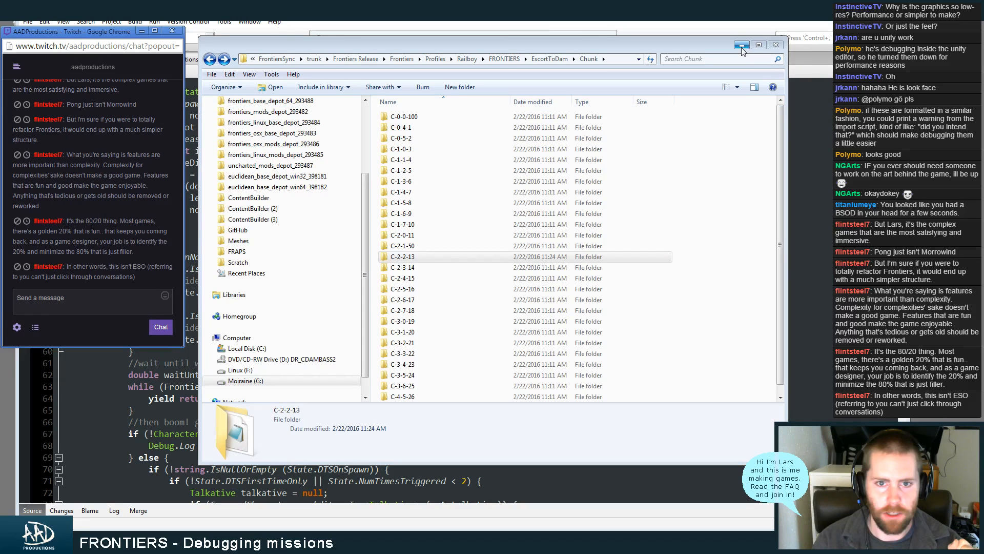
pyautogui.click(742, 45)
pyautogui.click(748, 129)
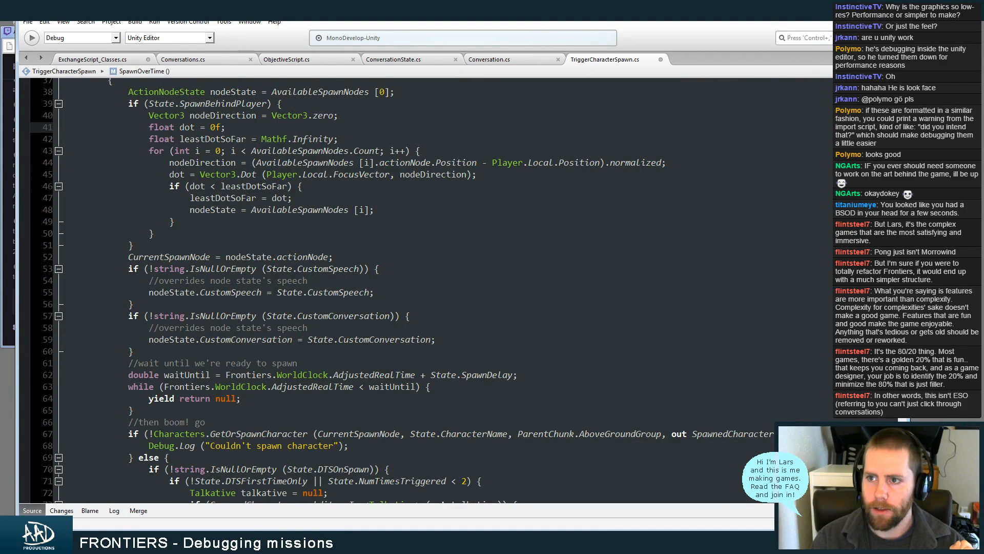
pyautogui.click(864, 11)
pyautogui.click(853, 45)
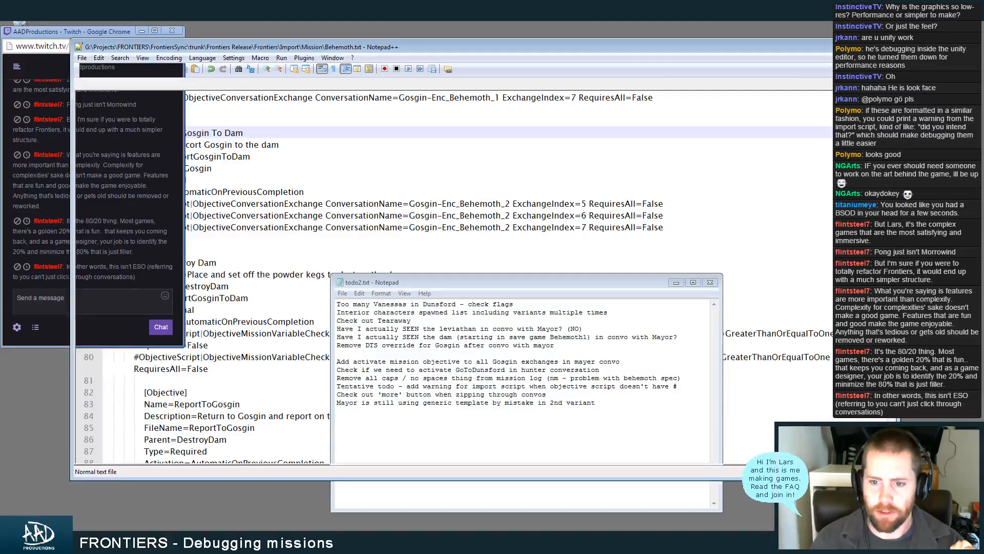
# Decline reloading the externally modified Behemoth.frontiers file in foxe and clear the remaining editor windows off the desktop
pyautogui.click(719, 234)
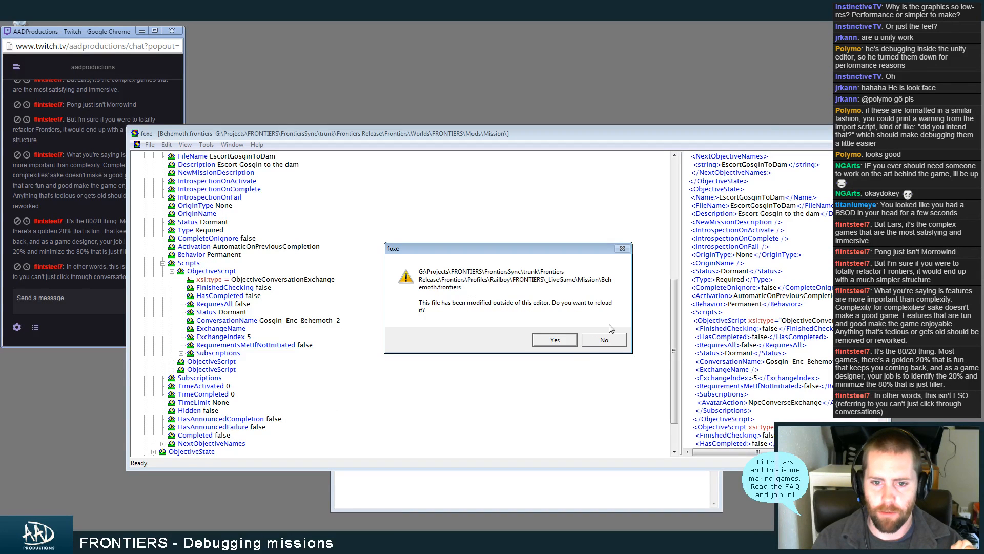
pyautogui.click(600, 343)
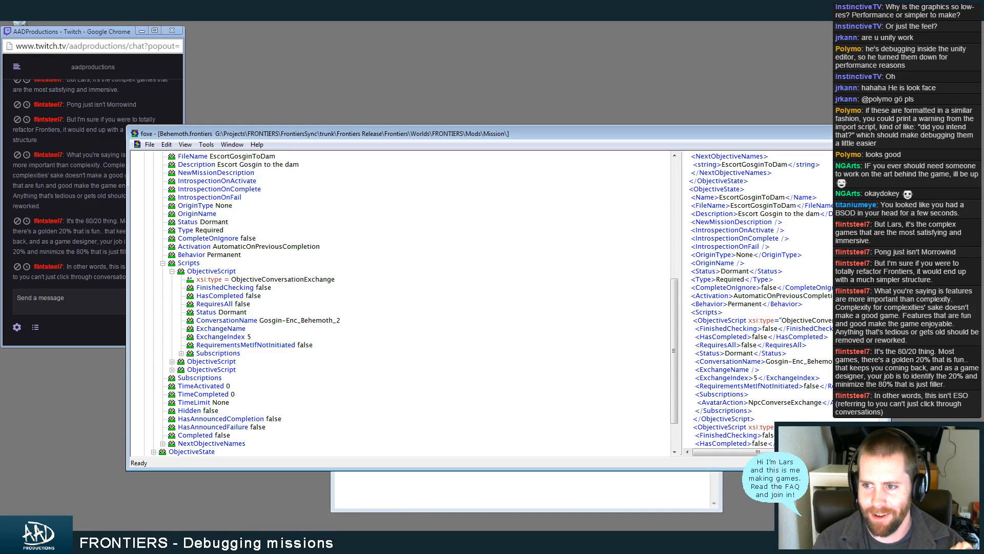
pyautogui.click(849, 132)
pyautogui.click(678, 282)
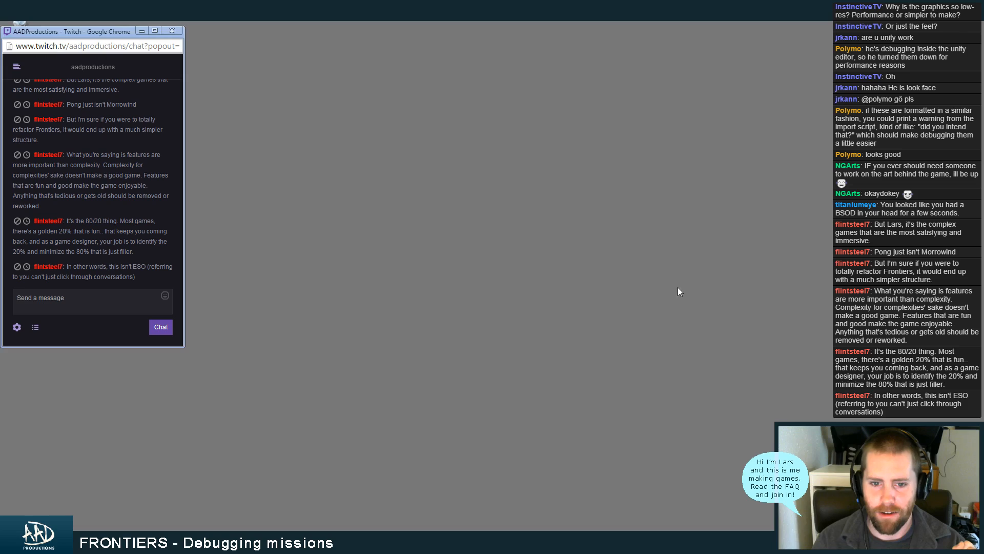